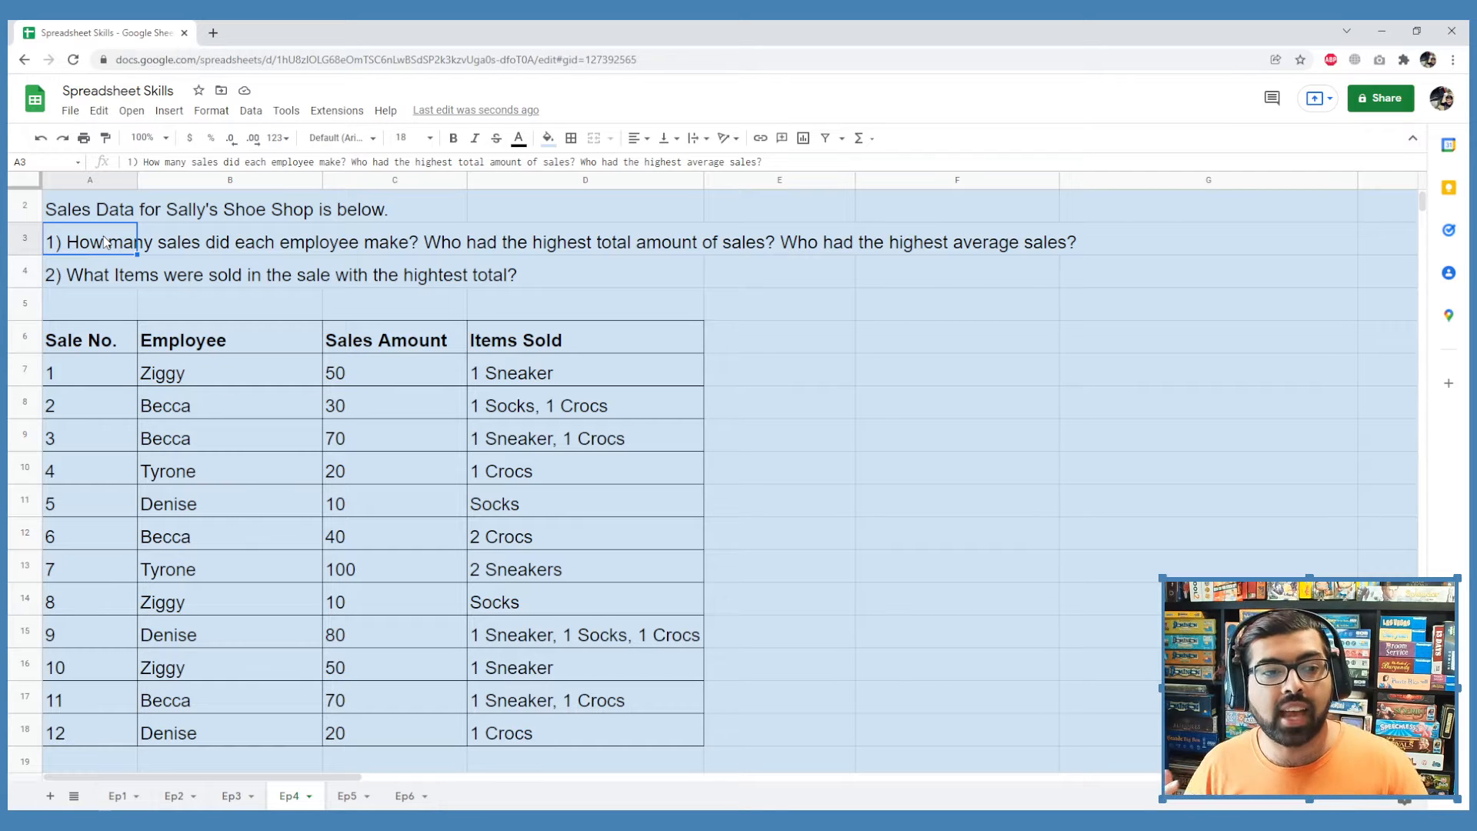
Review the two questions in A3 and A4, the Answer area, and the Employee entries in B7:B18
{"action": "left_click", "coordinate": [105, 282]}
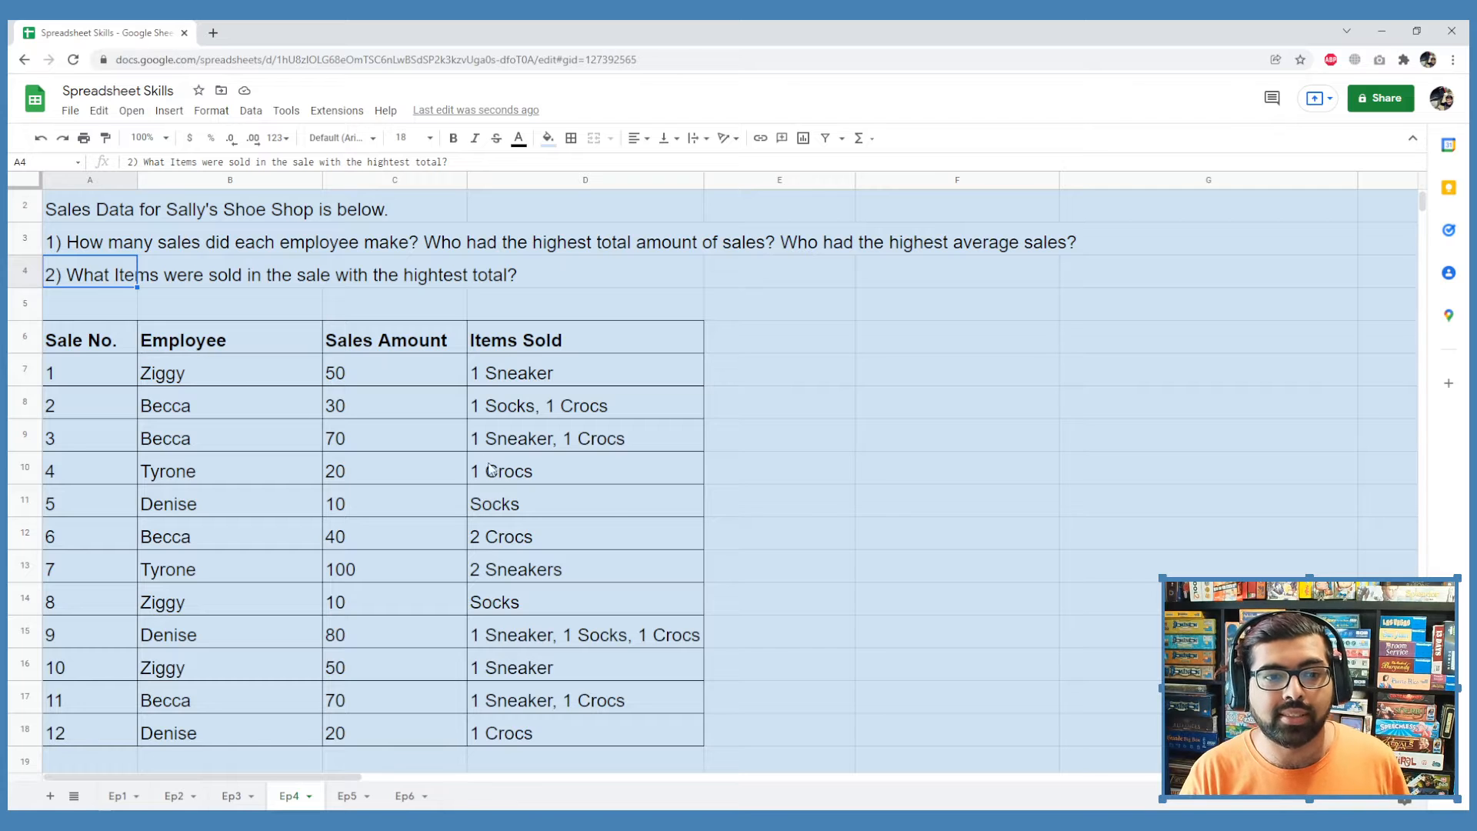
{"action": "left_click_drag", "start_coordinate": [493, 557], "coordinate": [523, 573]}
{"action": "scroll", "coordinate": [527, 569], "scroll_direction": "down", "scroll_amount": 5}
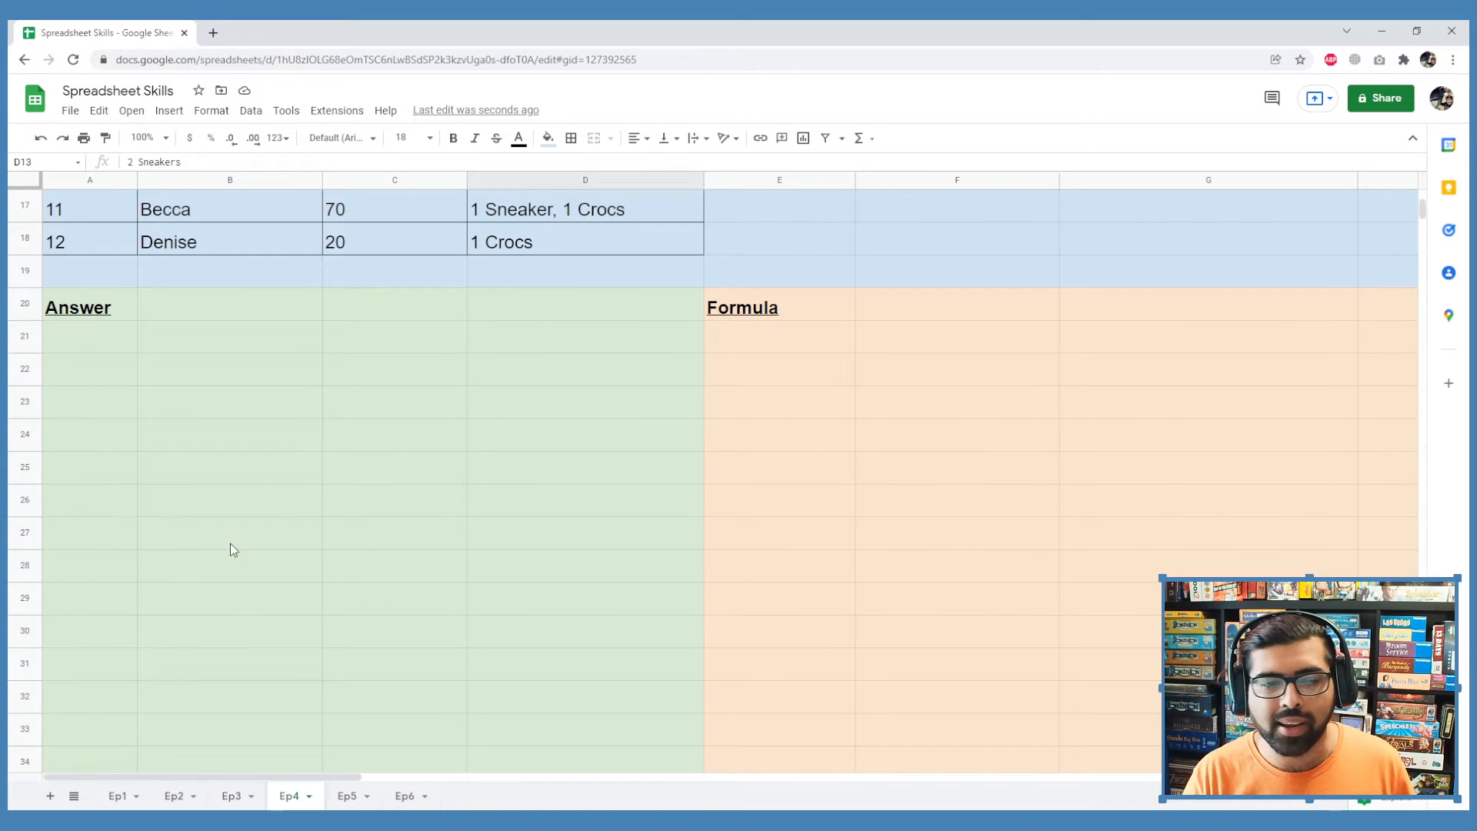
{"action": "left_click", "coordinate": [98, 368]}
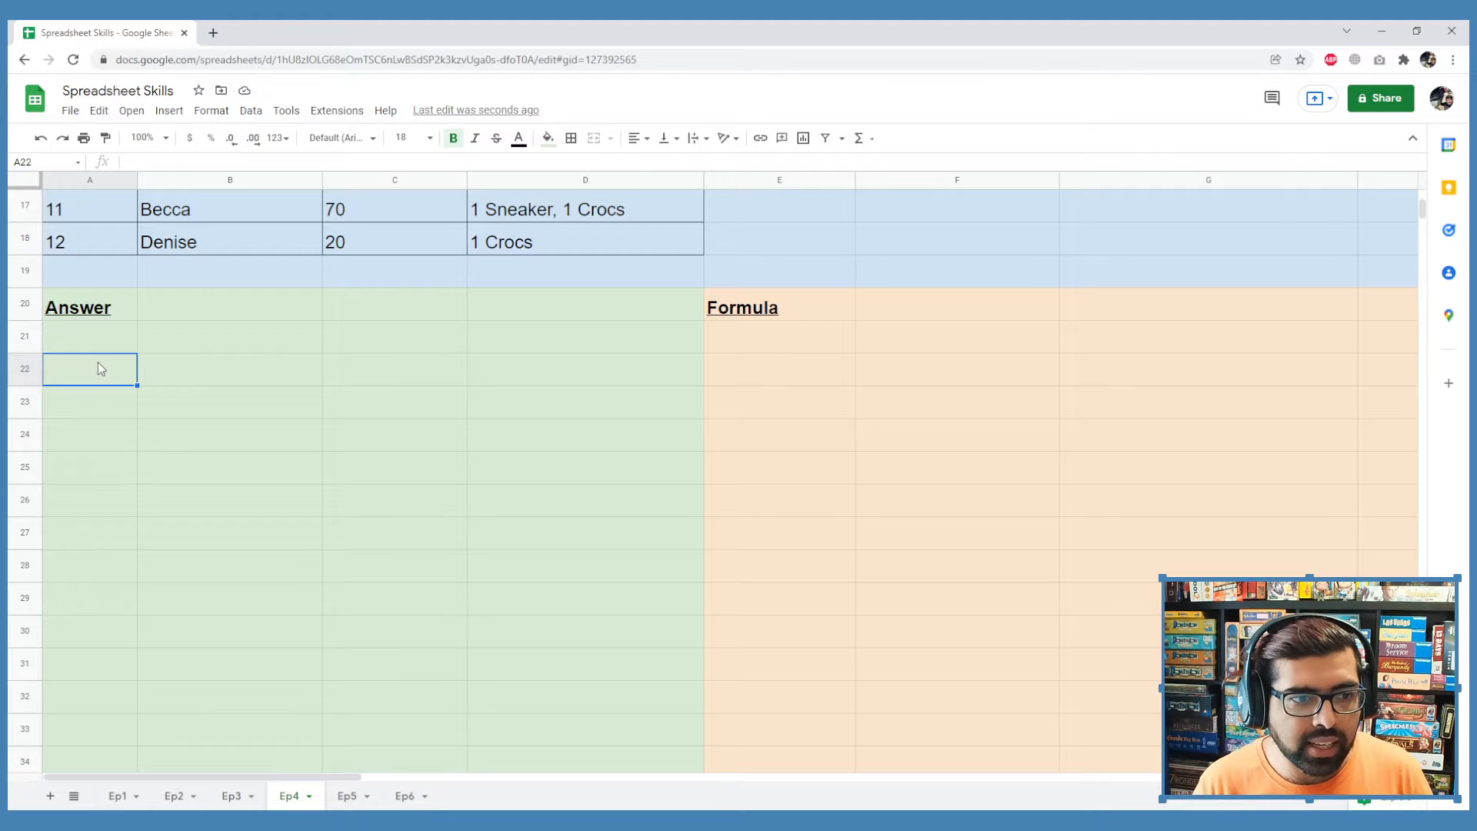
{"action": "scroll", "coordinate": [99, 368], "scroll_direction": "up", "scroll_amount": 5}
{"action": "left_click_drag", "start_coordinate": [185, 381], "coordinate": [247, 732]}
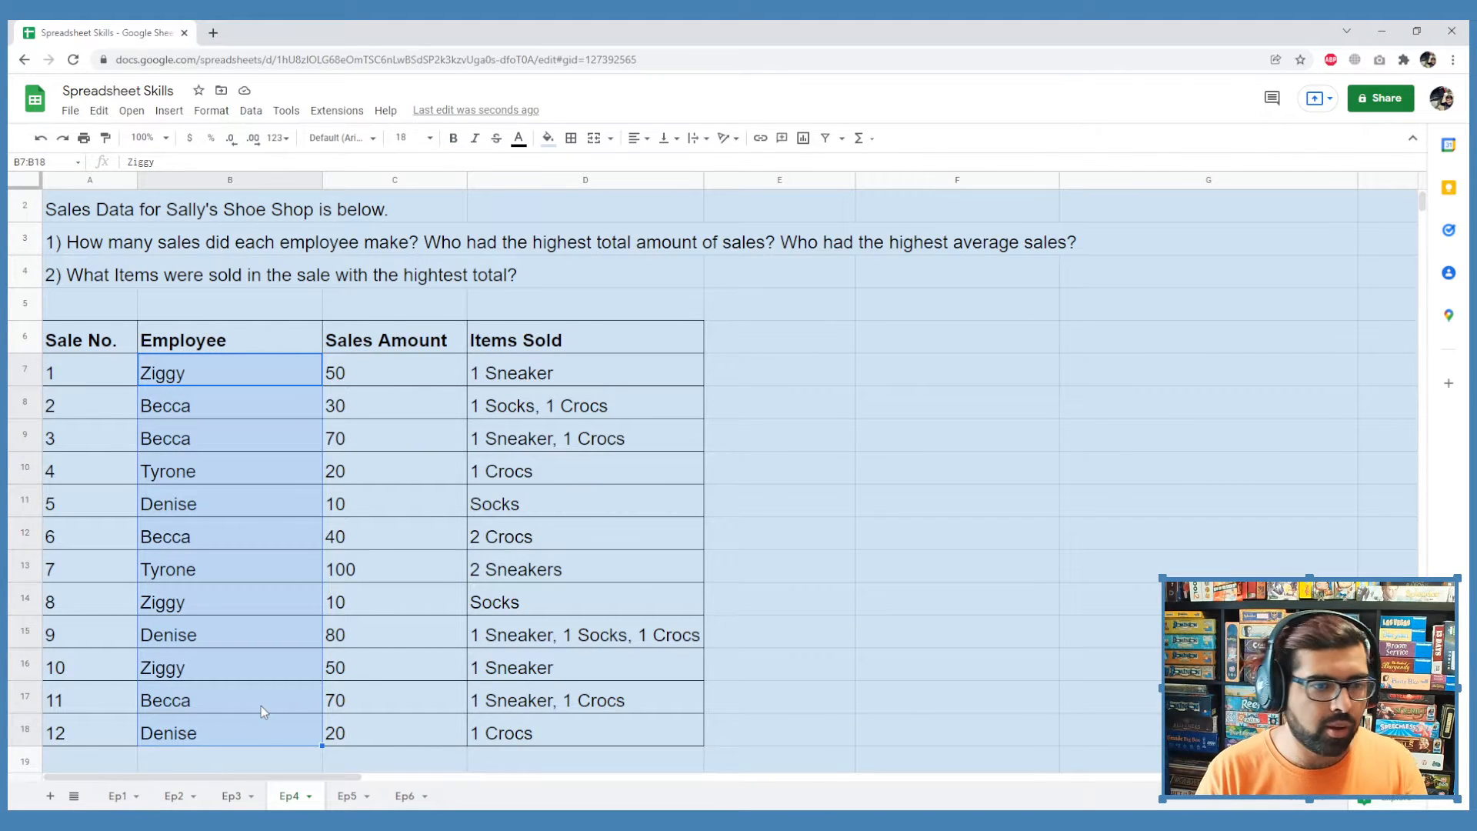
{"action": "scroll", "coordinate": [261, 705], "scroll_direction": "down", "scroll_amount": 2}
Enter the heading "Employees" in cell A22 of the Answer section
{"action": "left_click", "coordinate": [105, 674]}
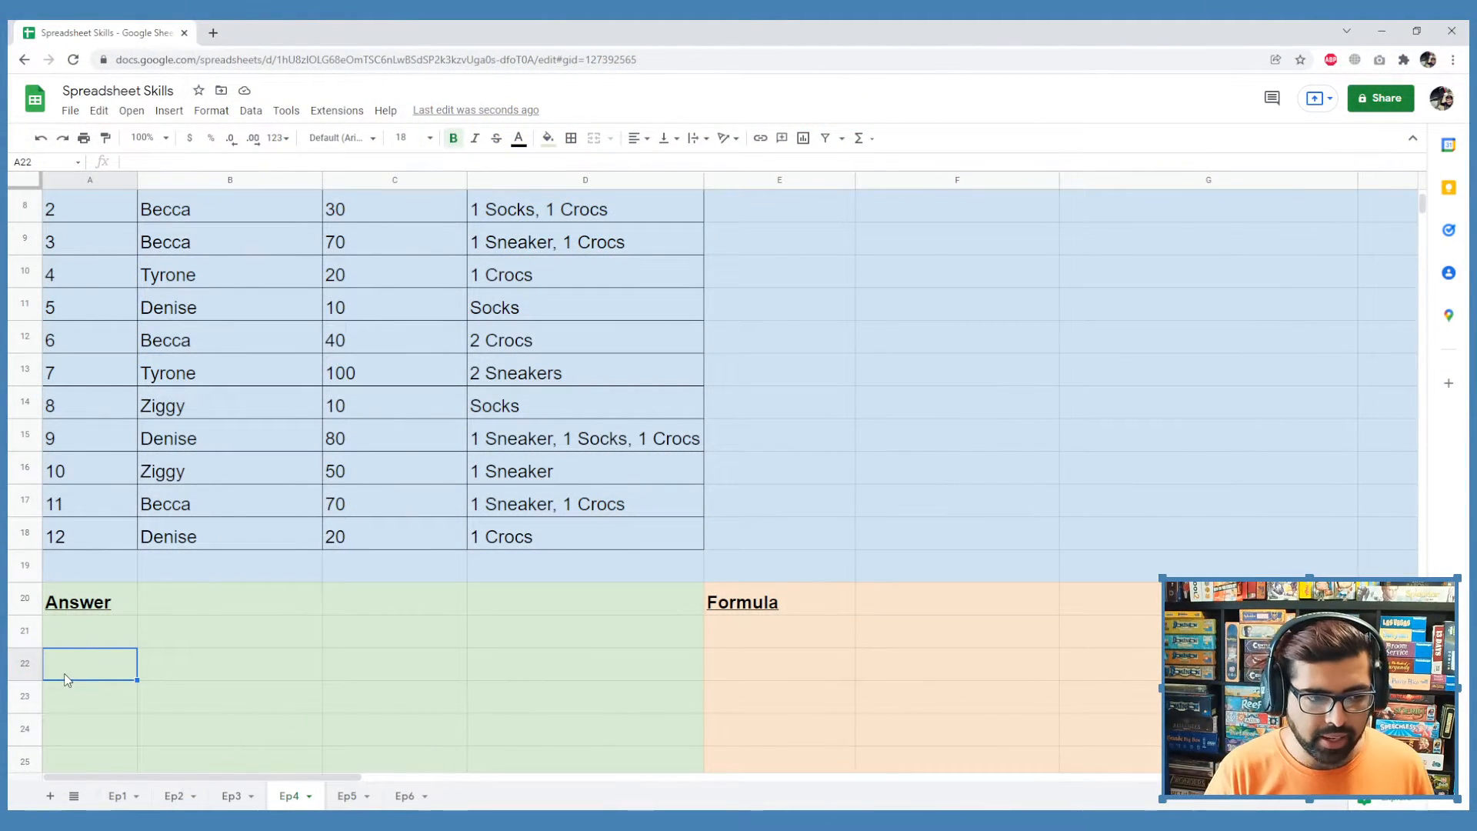
{"action": "type", "text": "="}
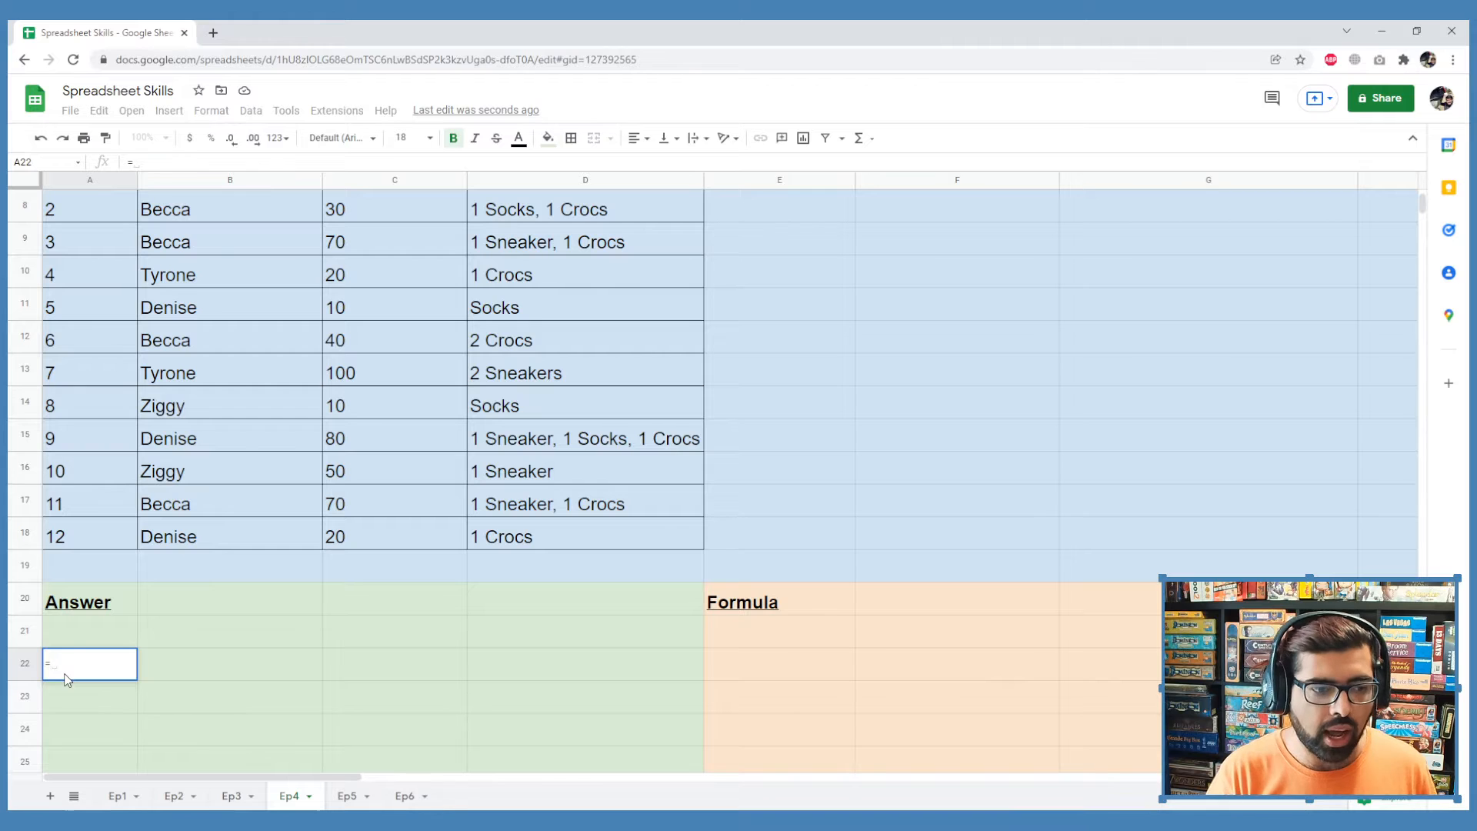
{"action": "key", "text": "BackSpace"}
{"action": "type", "text": "Employees"}
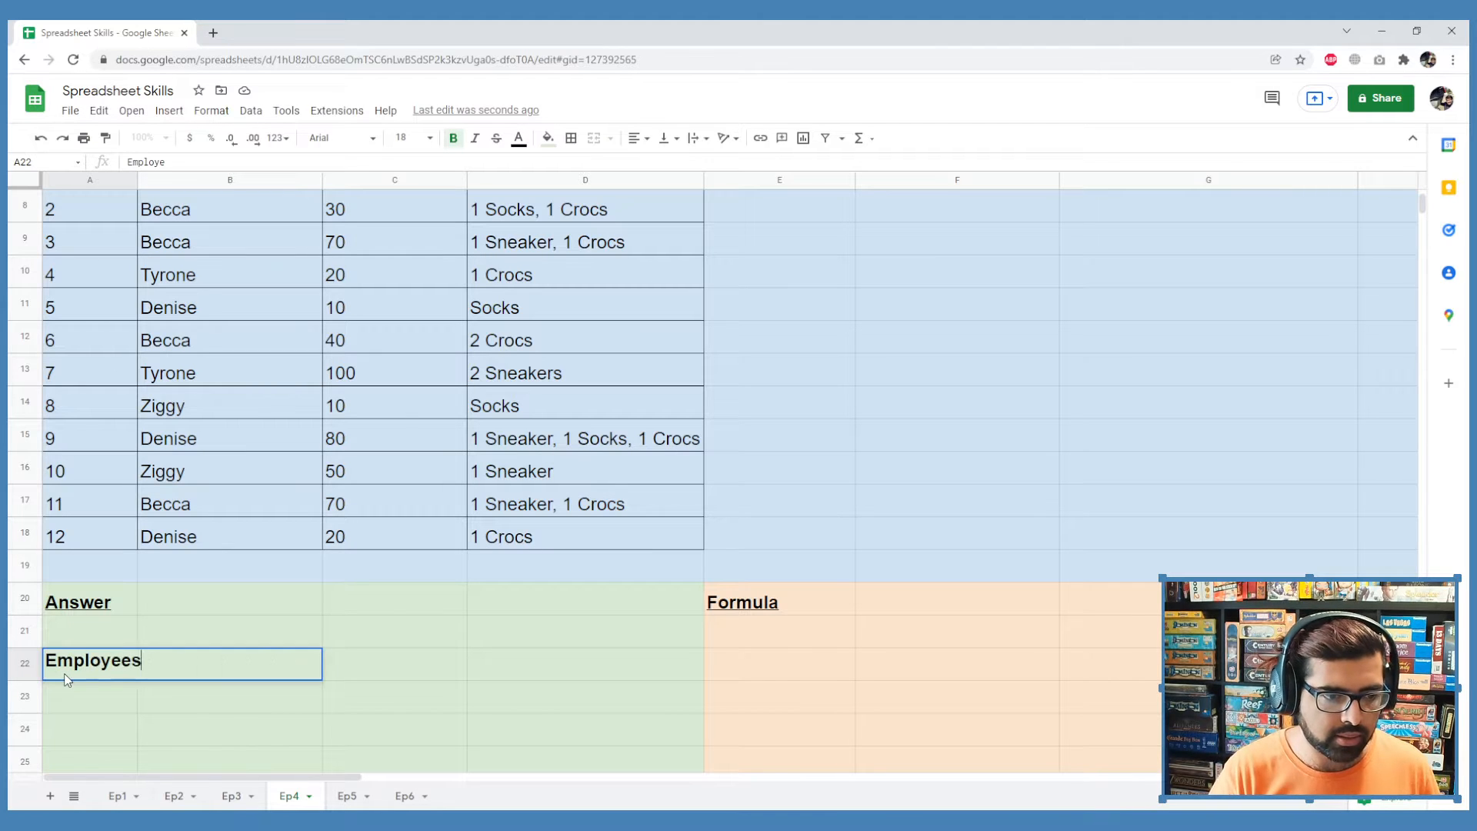
{"action": "key", "text": "Return"}
List the distinct employees from A23 down with the formula =unique(B7:B18)
{"action": "type", "text": "=unique("}
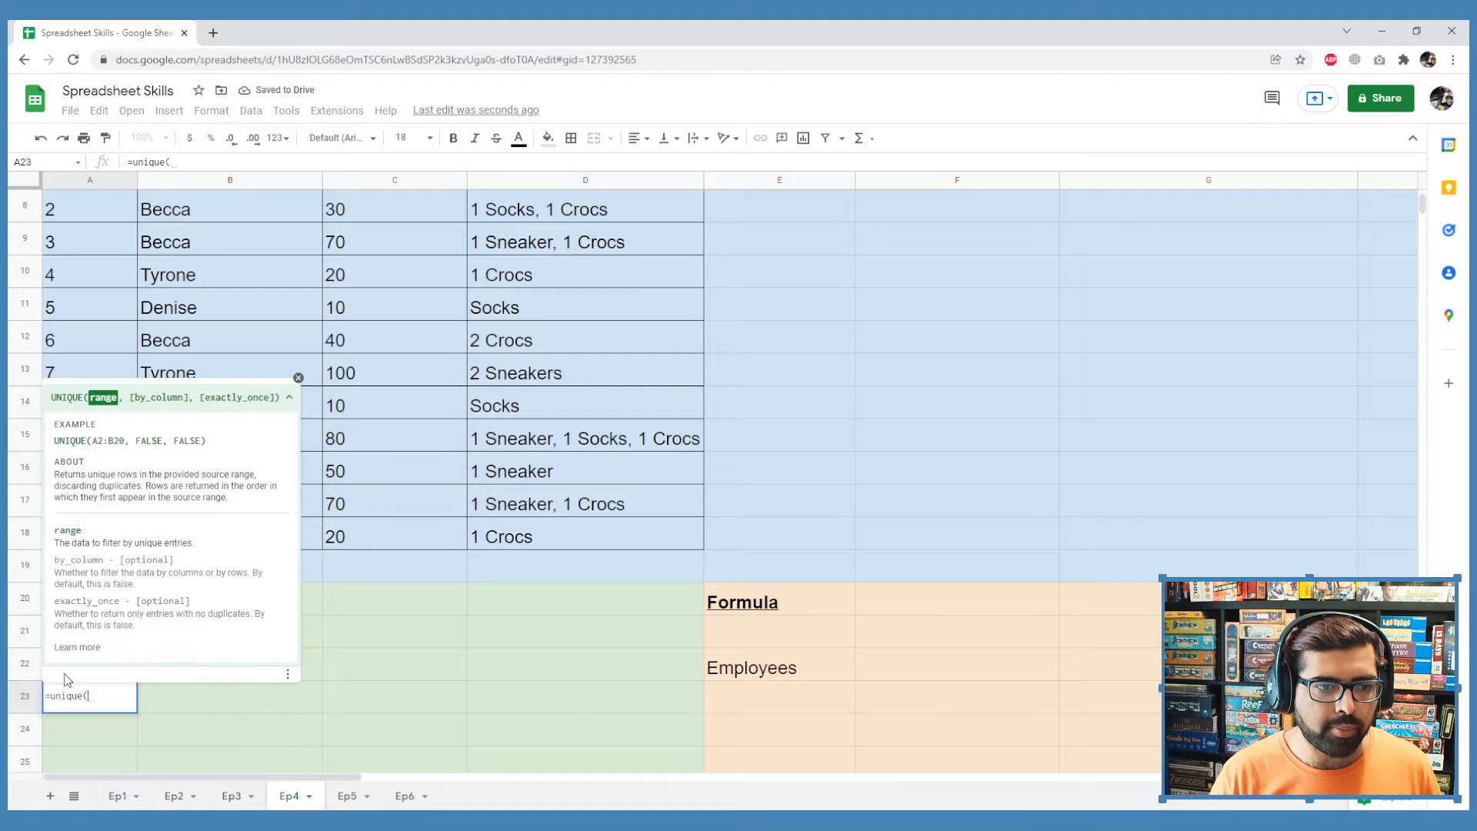
{"action": "scroll", "coordinate": [404, 456], "scroll_direction": "up", "scroll_amount": 3}
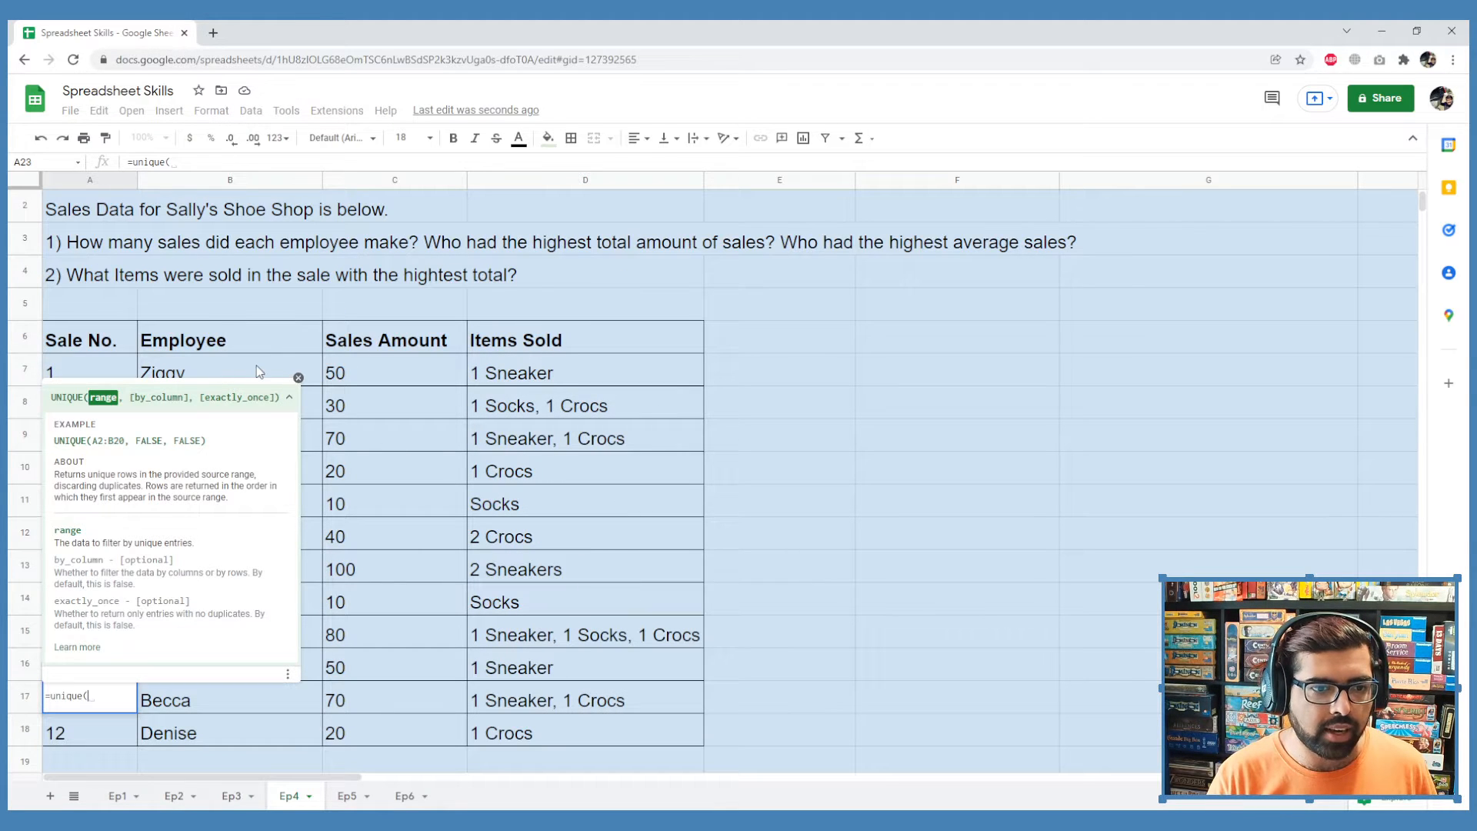
{"action": "left_click_drag", "start_coordinate": [259, 372], "coordinate": [238, 720]}
{"action": "scroll", "coordinate": [238, 720], "scroll_direction": "down", "scroll_amount": 3}
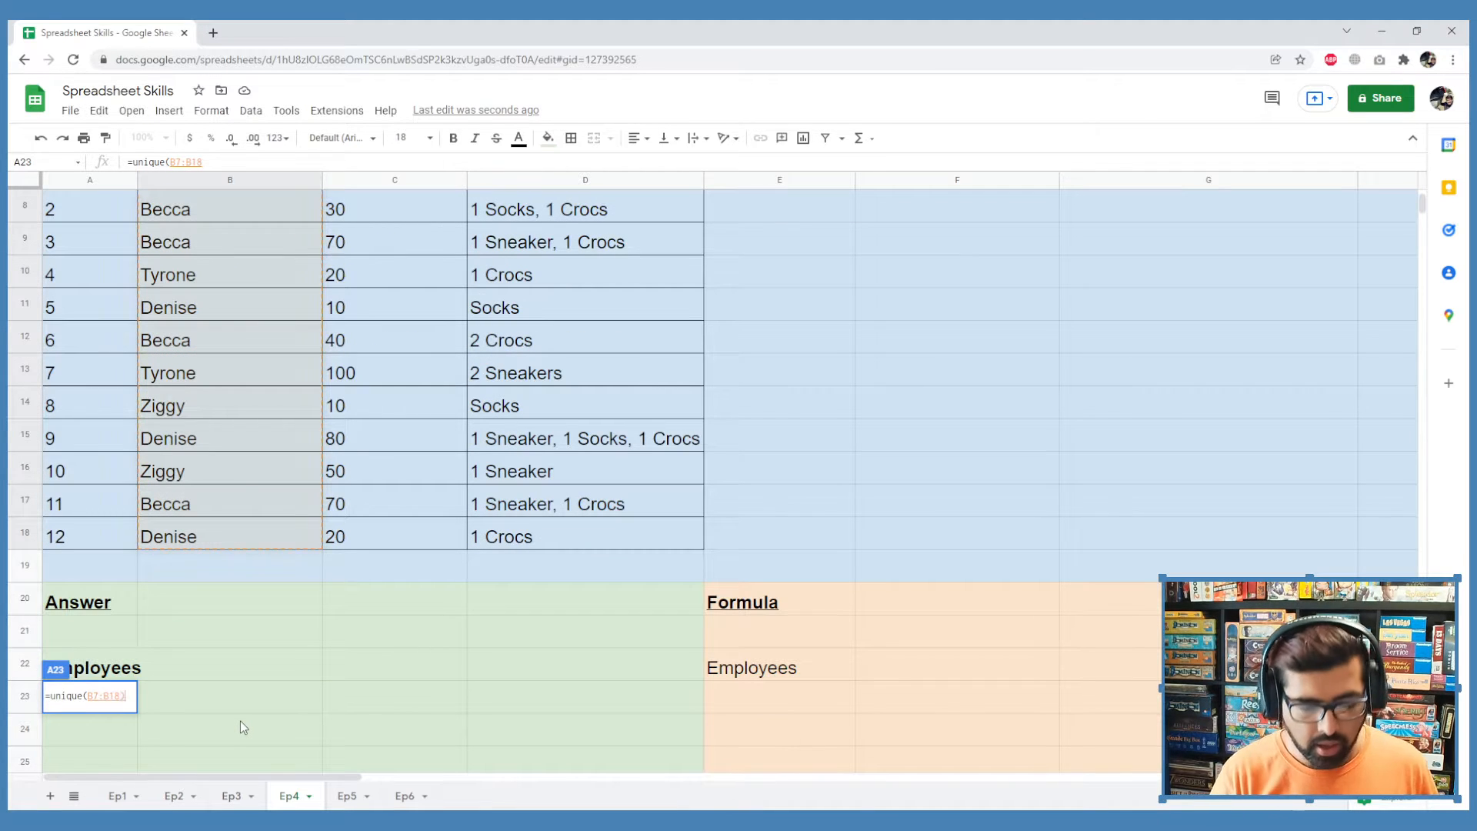
{"action": "type", "text": ")"}
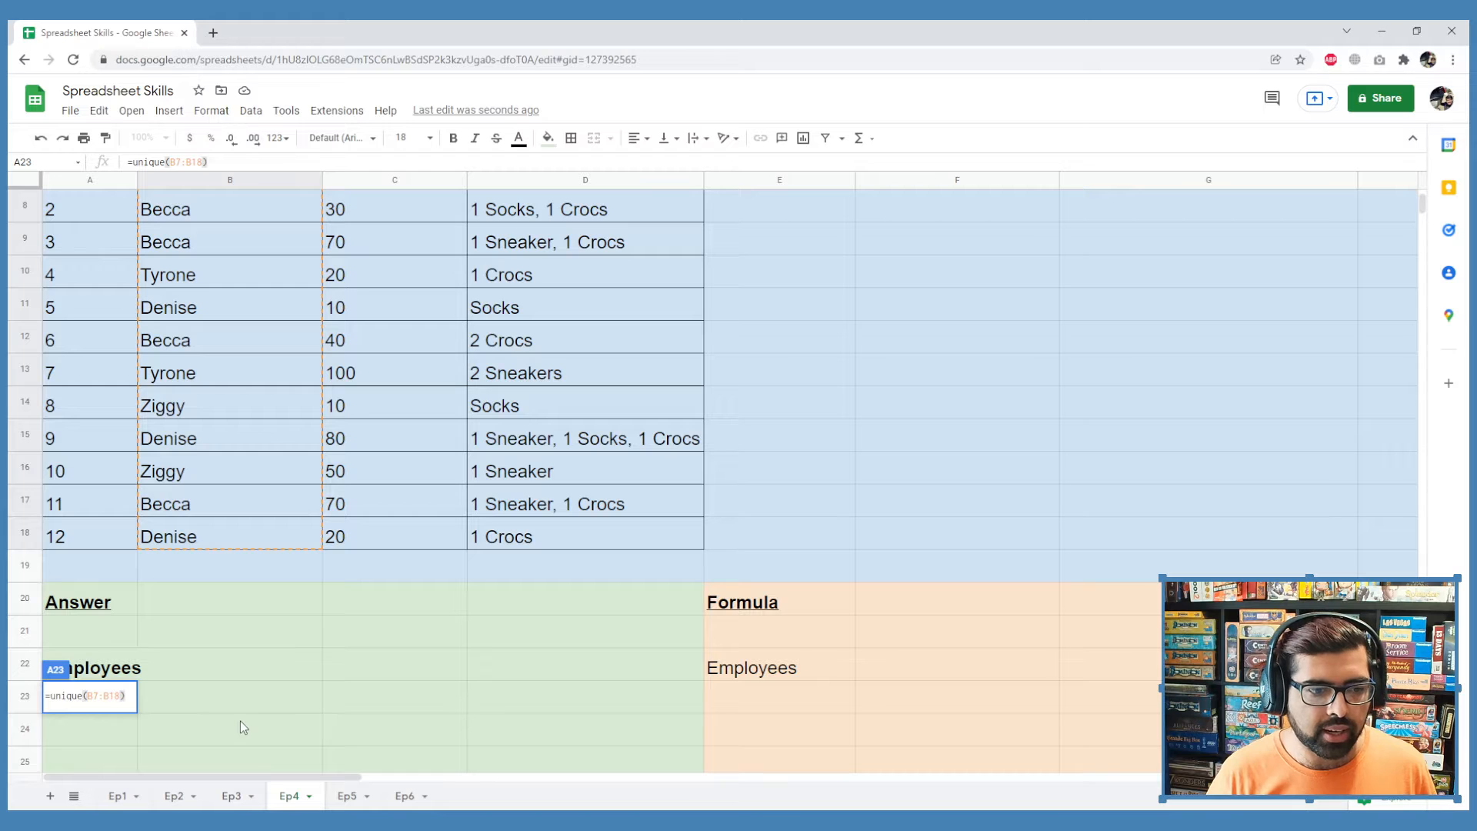
{"action": "key", "text": "Return"}
{"action": "scroll", "coordinate": [240, 693], "scroll_direction": "down", "scroll_amount": 3}
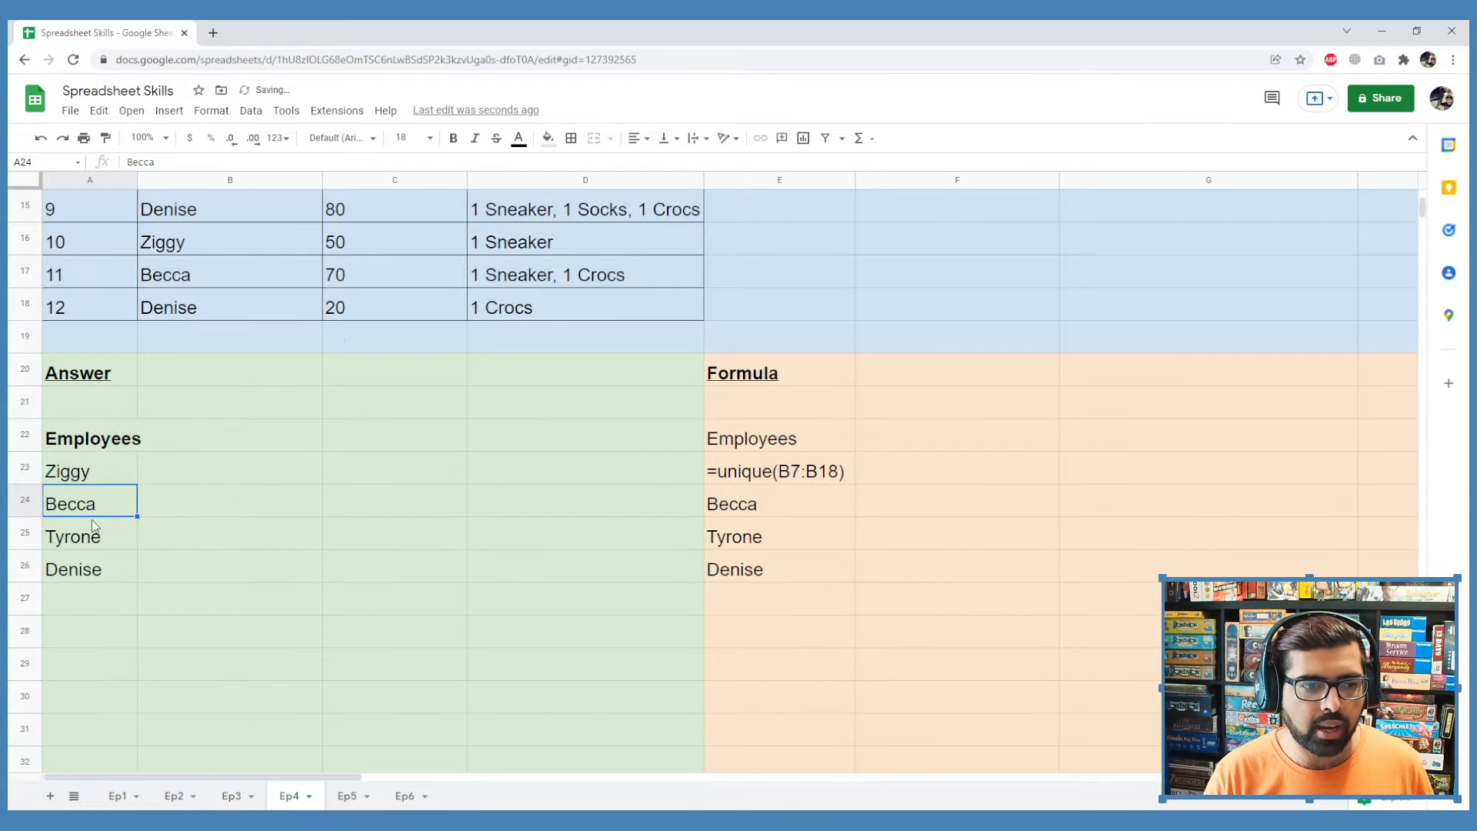
{"action": "left_click_drag", "start_coordinate": [99, 518], "coordinate": [123, 608]}
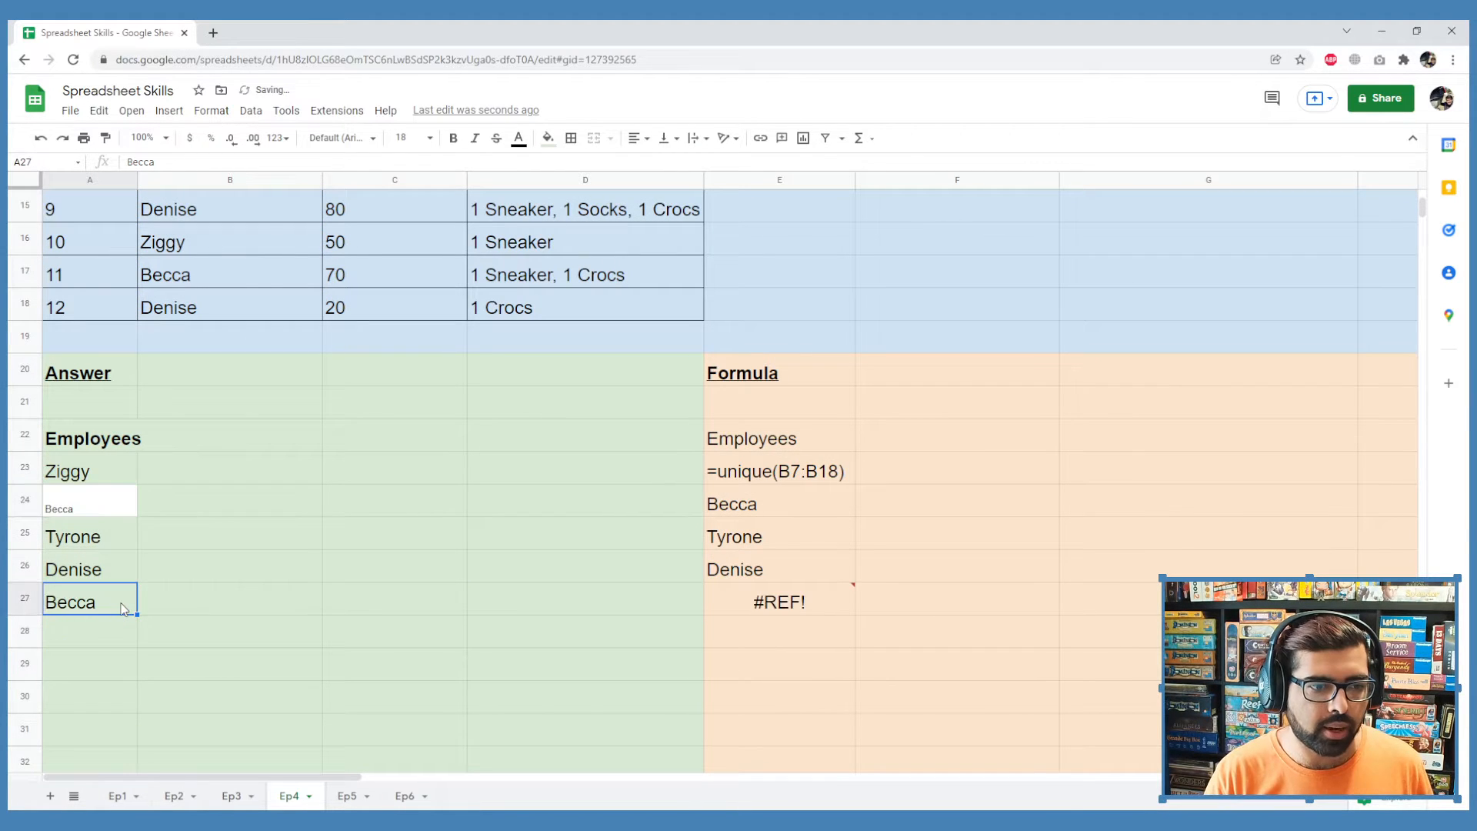
{"action": "key", "text": "ctrl+z"}
{"action": "left_click_drag", "start_coordinate": [125, 485], "coordinate": [103, 623]}
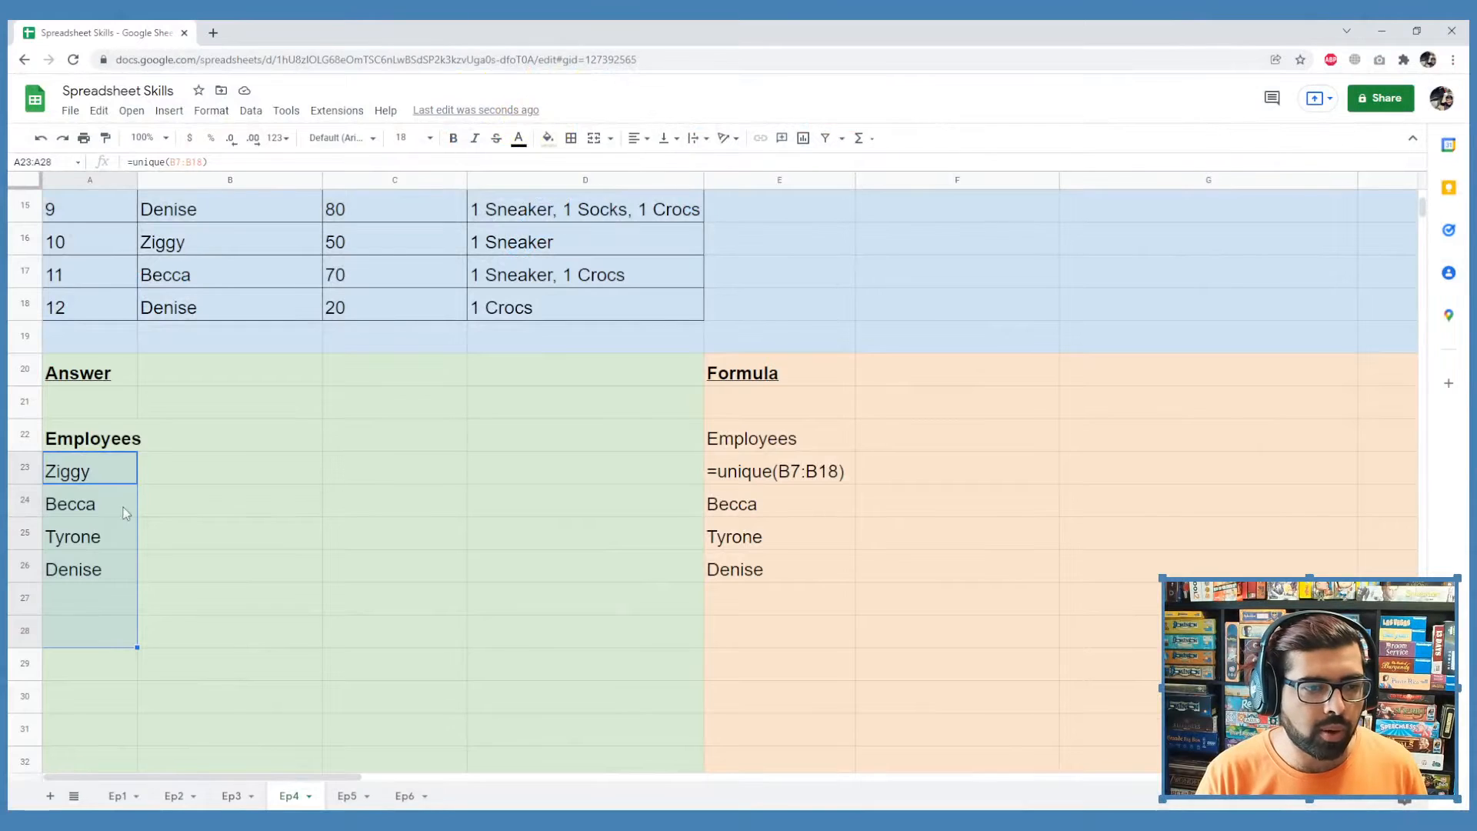
Enter the sample numbers 7, 5, 1 and 10 in cells B23 to B26 beside the employee list
{"action": "scroll", "coordinate": [125, 513], "scroll_direction": "up", "scroll_amount": 1}
{"action": "left_click", "coordinate": [260, 582]}
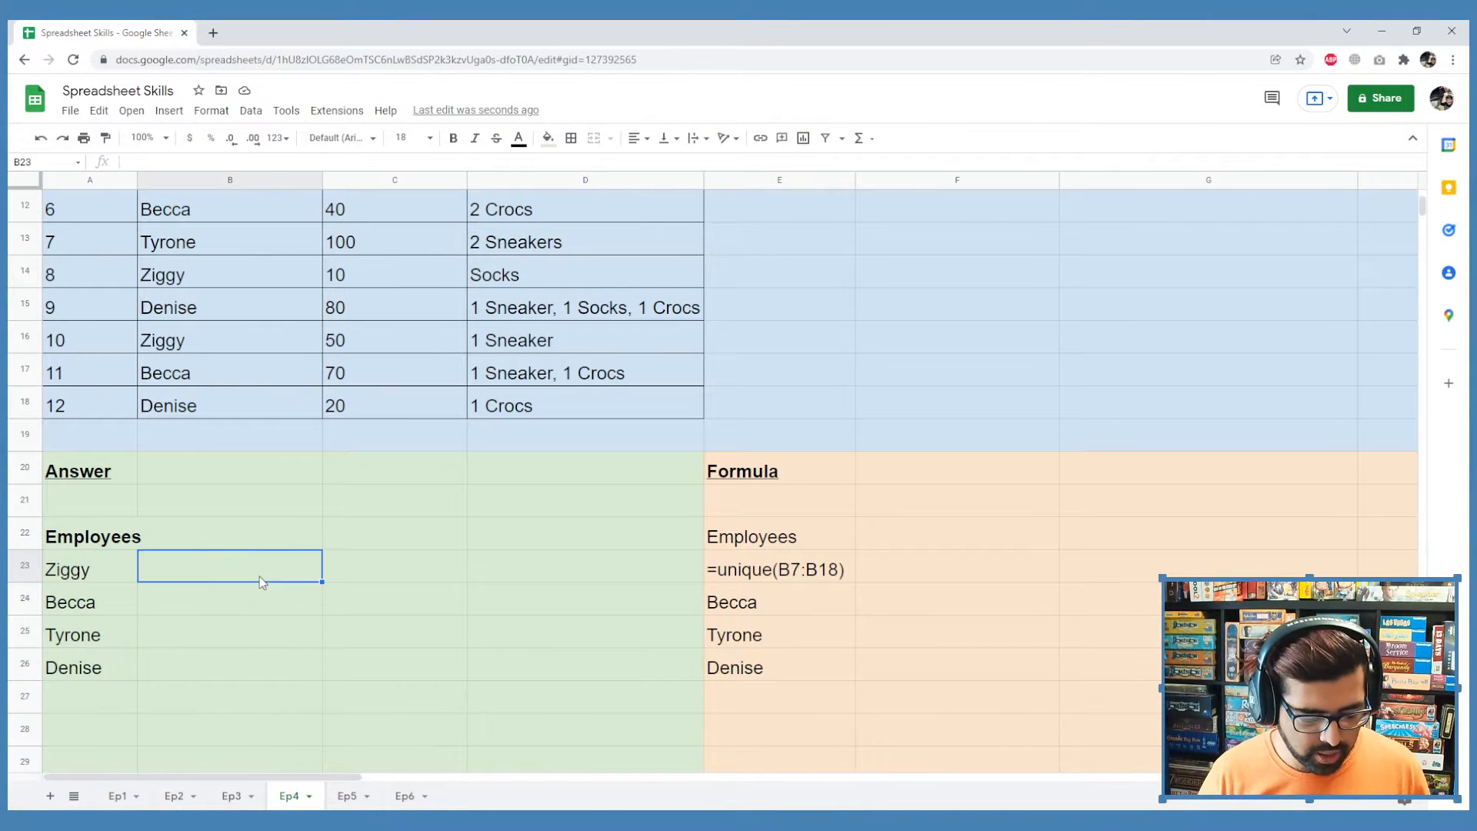
{"action": "type", "text": "7"}
{"action": "key", "text": "Return"}
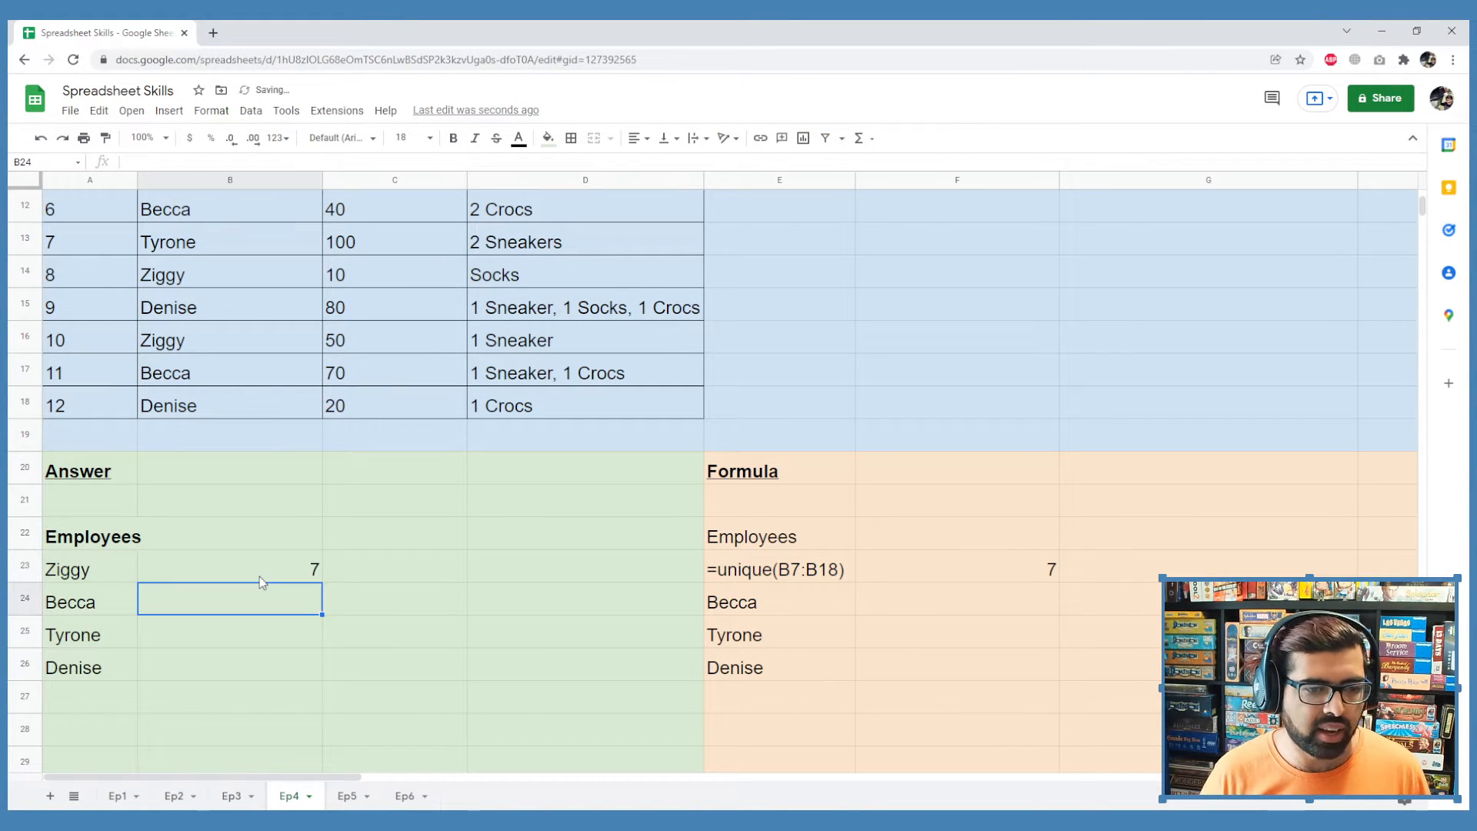
{"action": "type", "text": "5"}
{"action": "key", "text": "Return"}
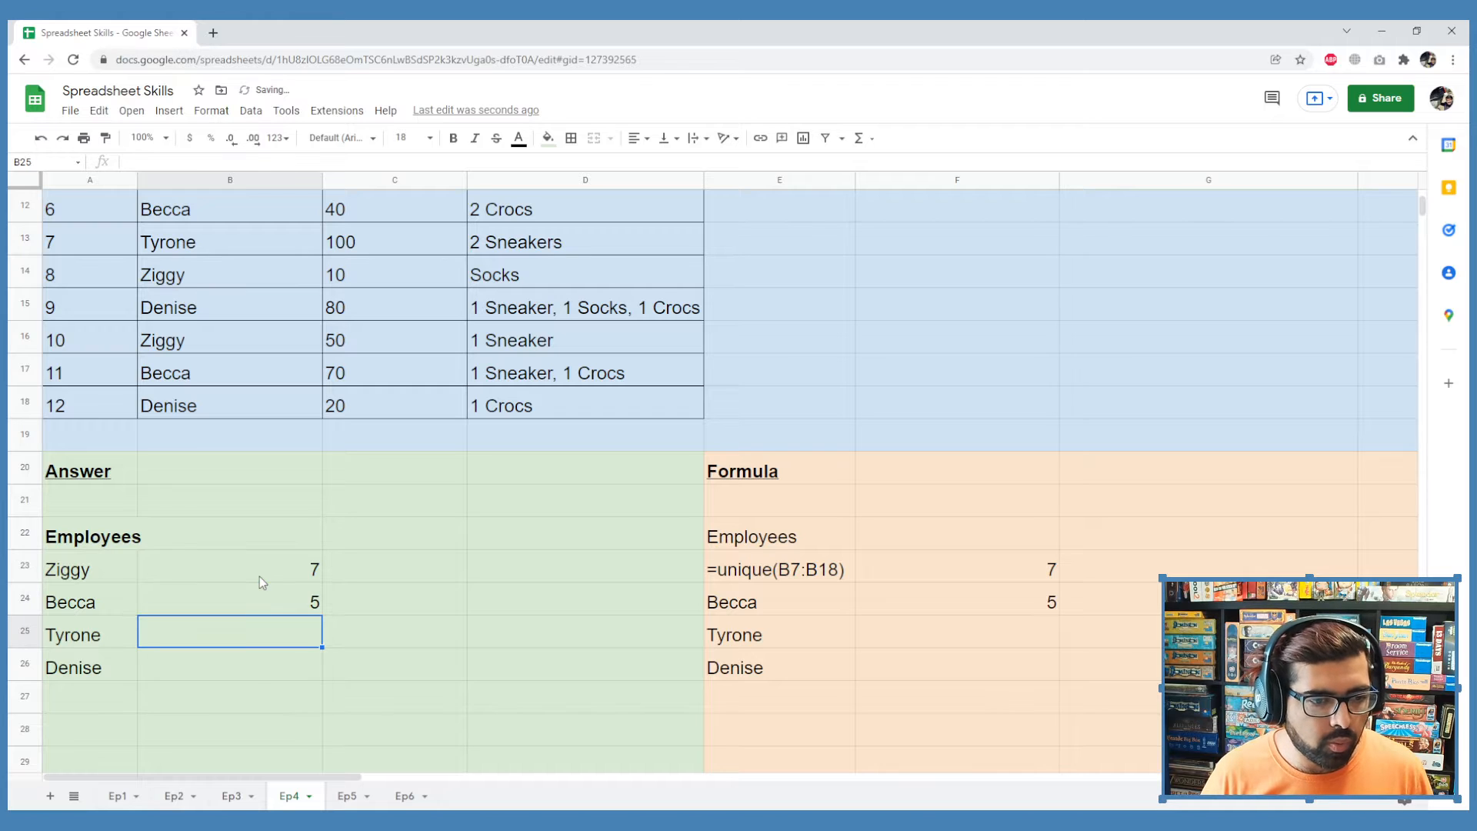
{"action": "type", "text": "1"}
{"action": "key", "text": "Return"}
{"action": "type", "text": "10"}
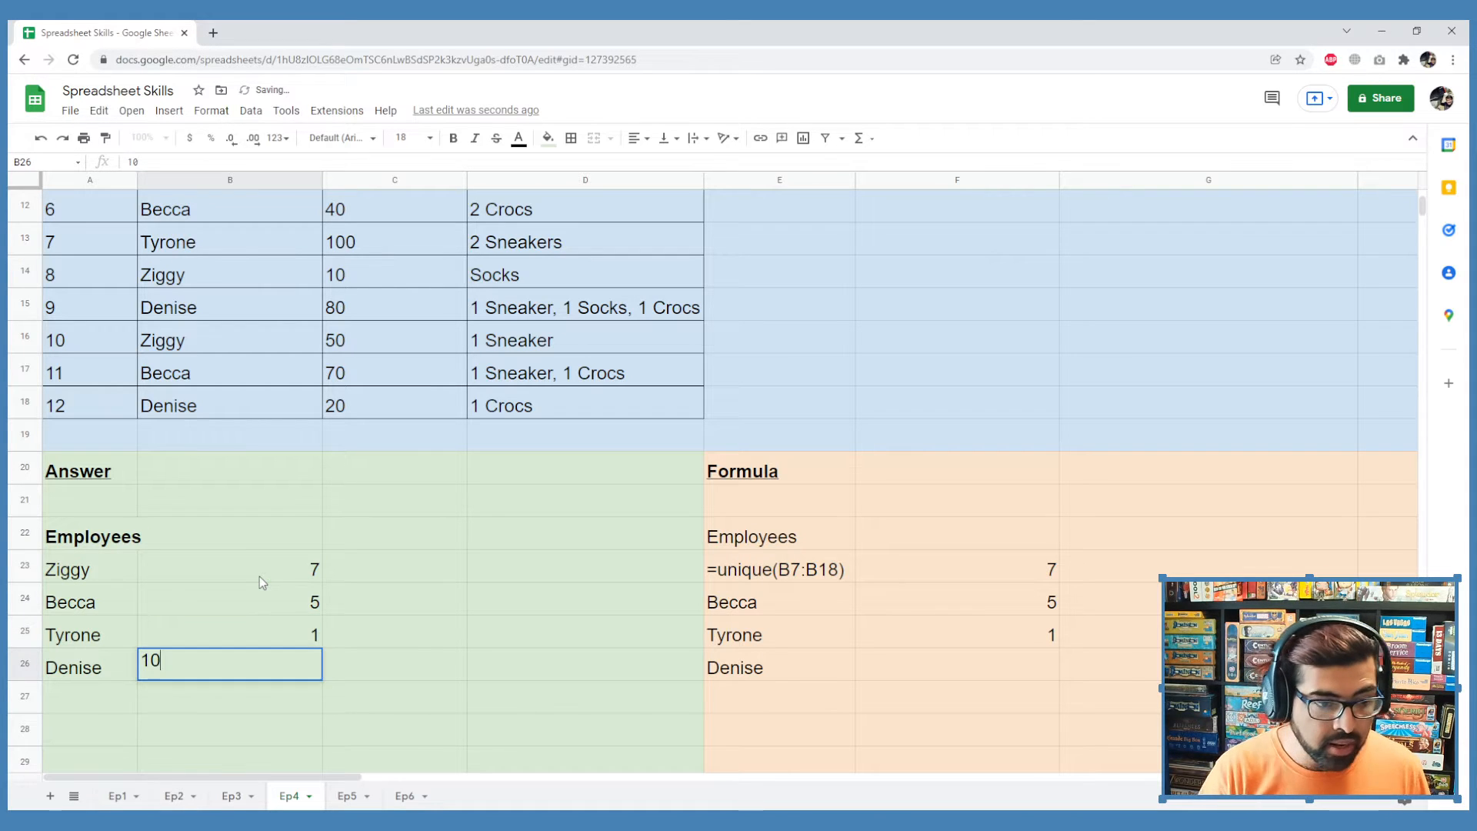
{"action": "key", "text": "Tab"}
Sort the sample numbers in a separate column with the formula =sort(B23:B26) in C23
{"action": "key", "text": "Up"}
{"action": "key", "text": "Up"}
{"action": "key", "text": "Up"}
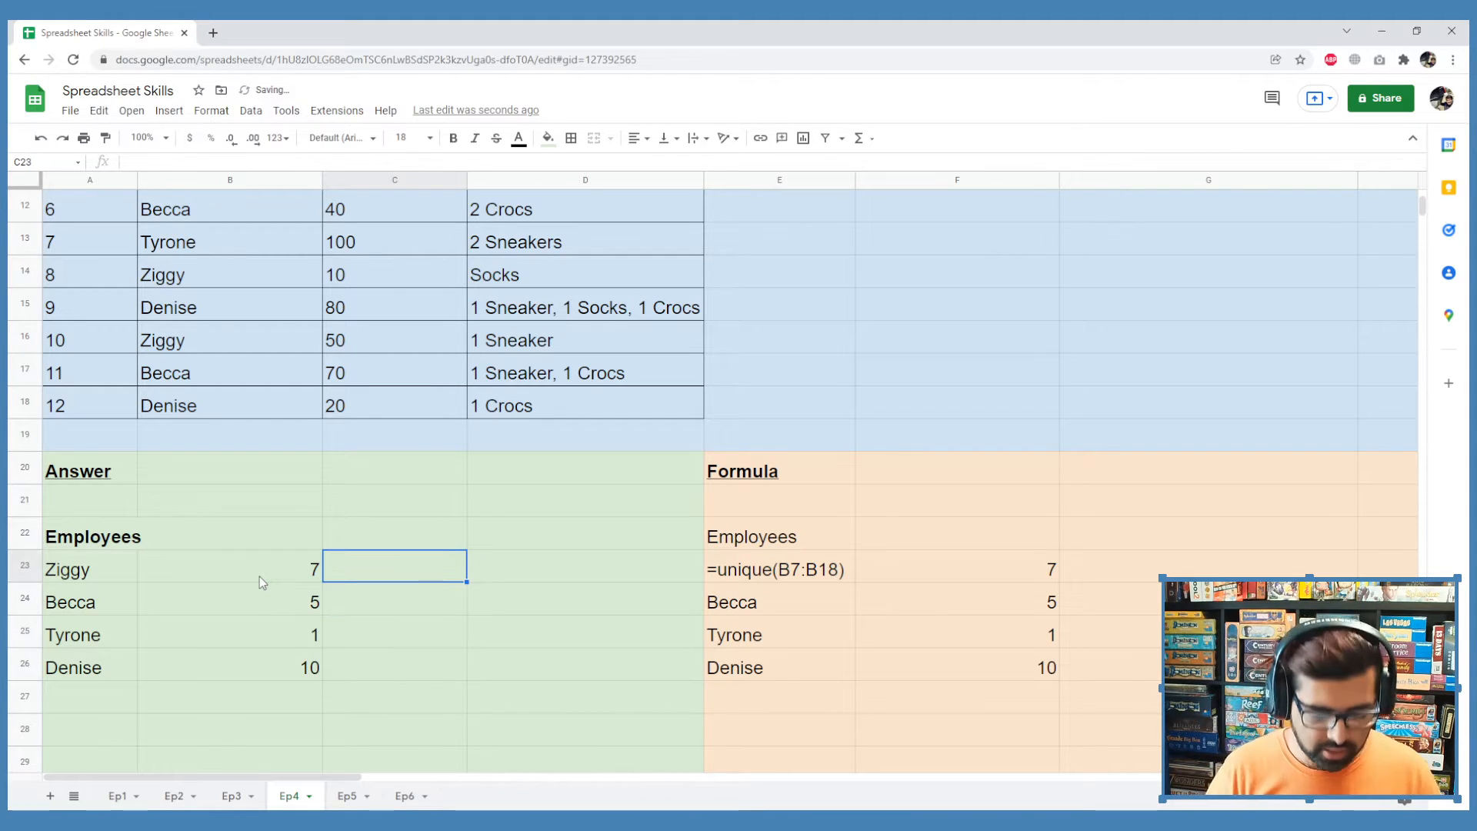
{"action": "type", "text": "=sort"}
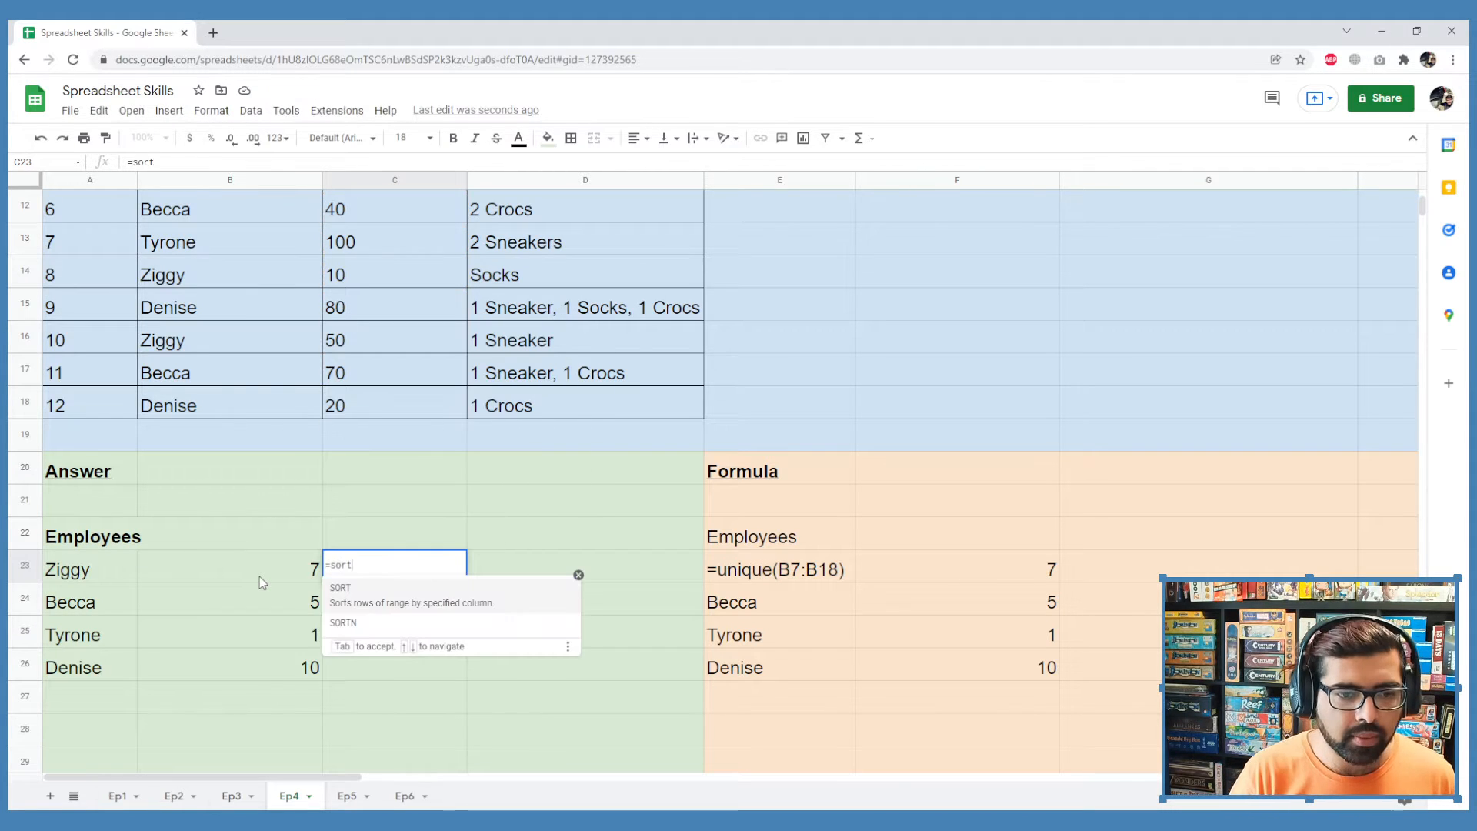
{"action": "type", "text": "("}
{"action": "left_click_drag", "start_coordinate": [260, 576], "coordinate": [276, 662]}
{"action": "type", "text": ")"}
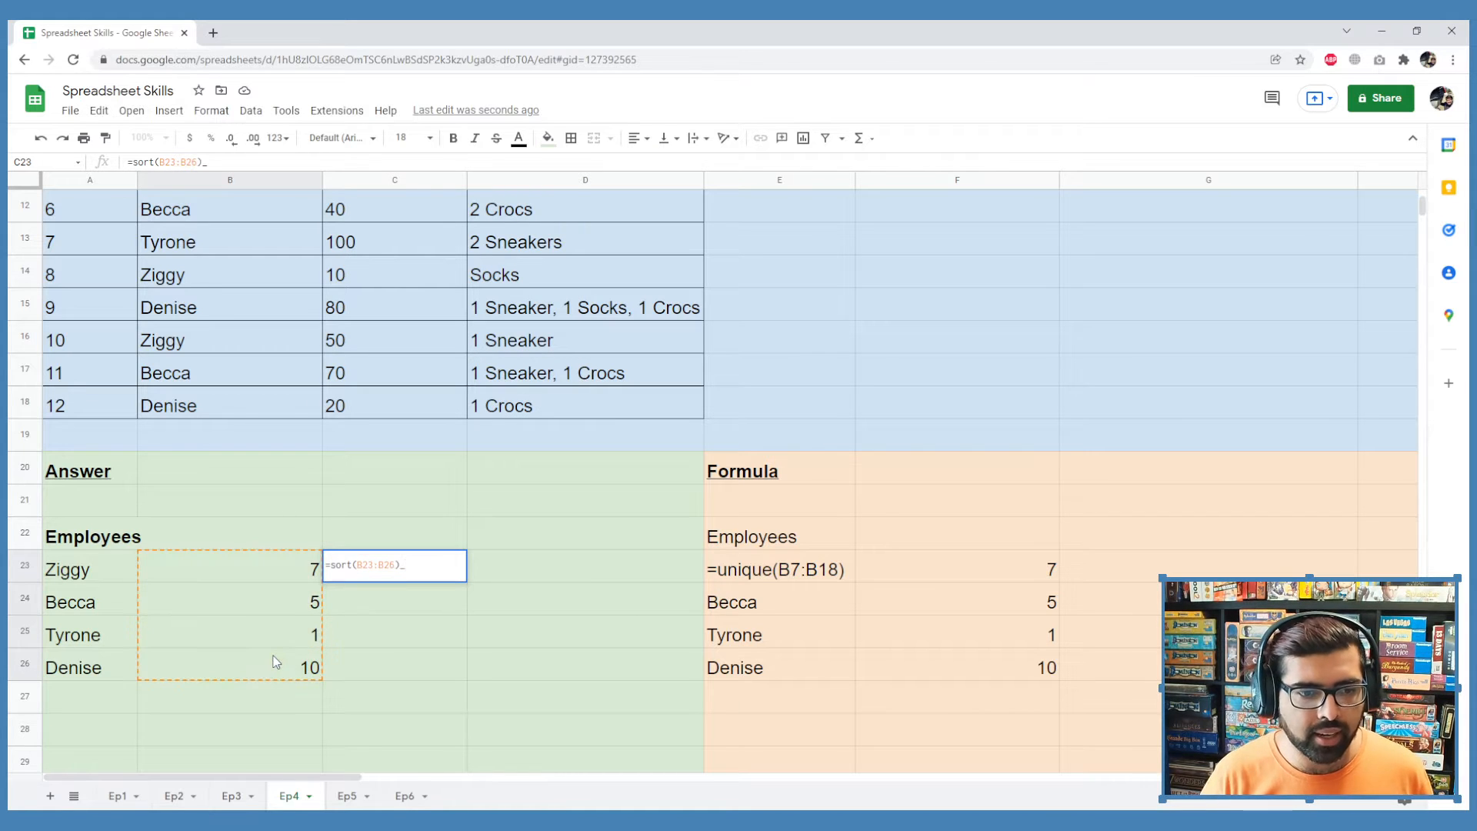
{"action": "key", "text": "Return"}
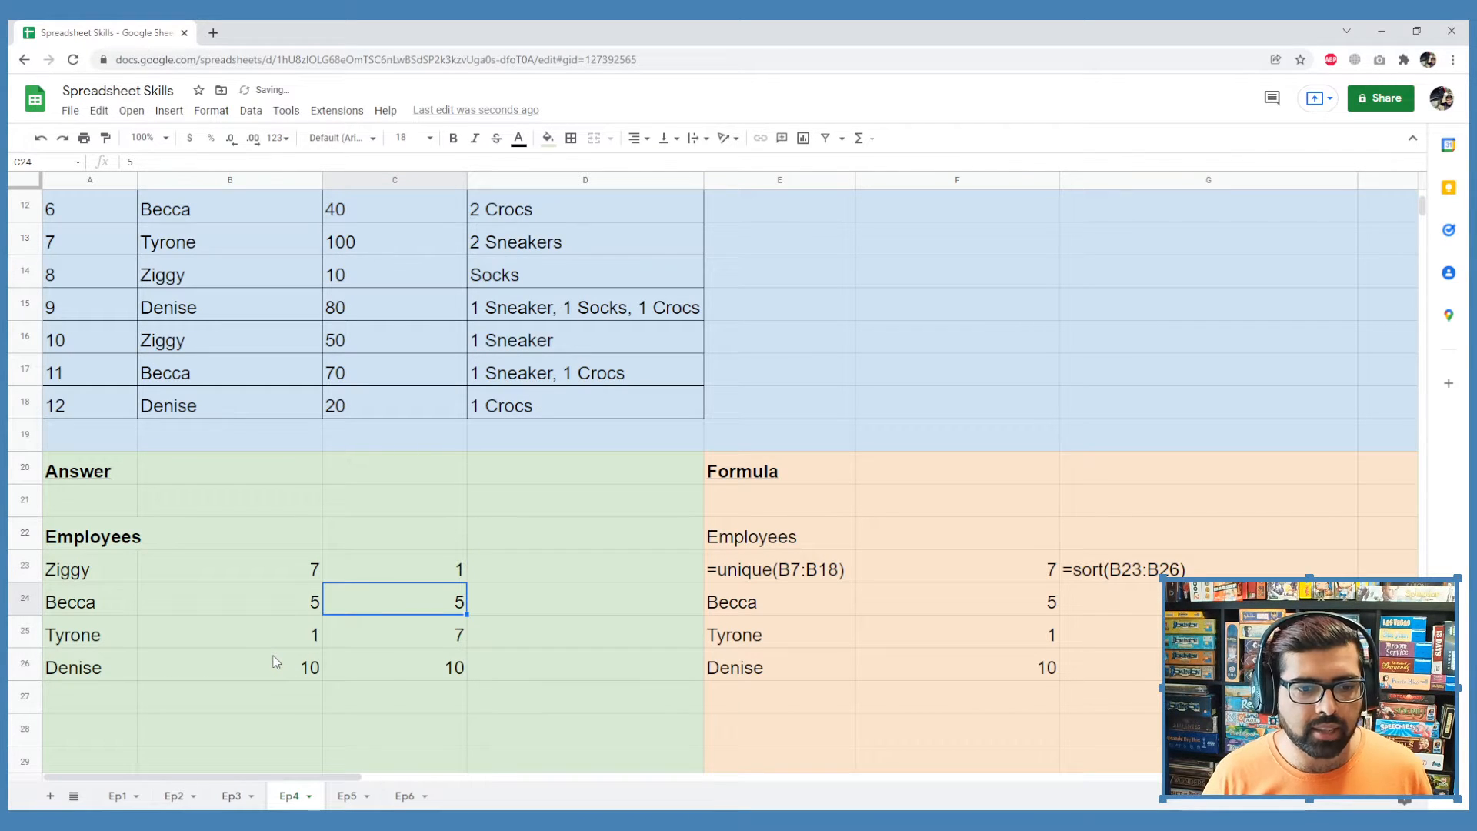
Examine the sorted values in C23:C26, the UNIQUE formula in A23, and the formula texts shown in E23 and G23
{"action": "key", "text": "Up"}
{"action": "key", "text": "Down"}
{"action": "key", "text": "Down"}
{"action": "key", "text": "Down"}
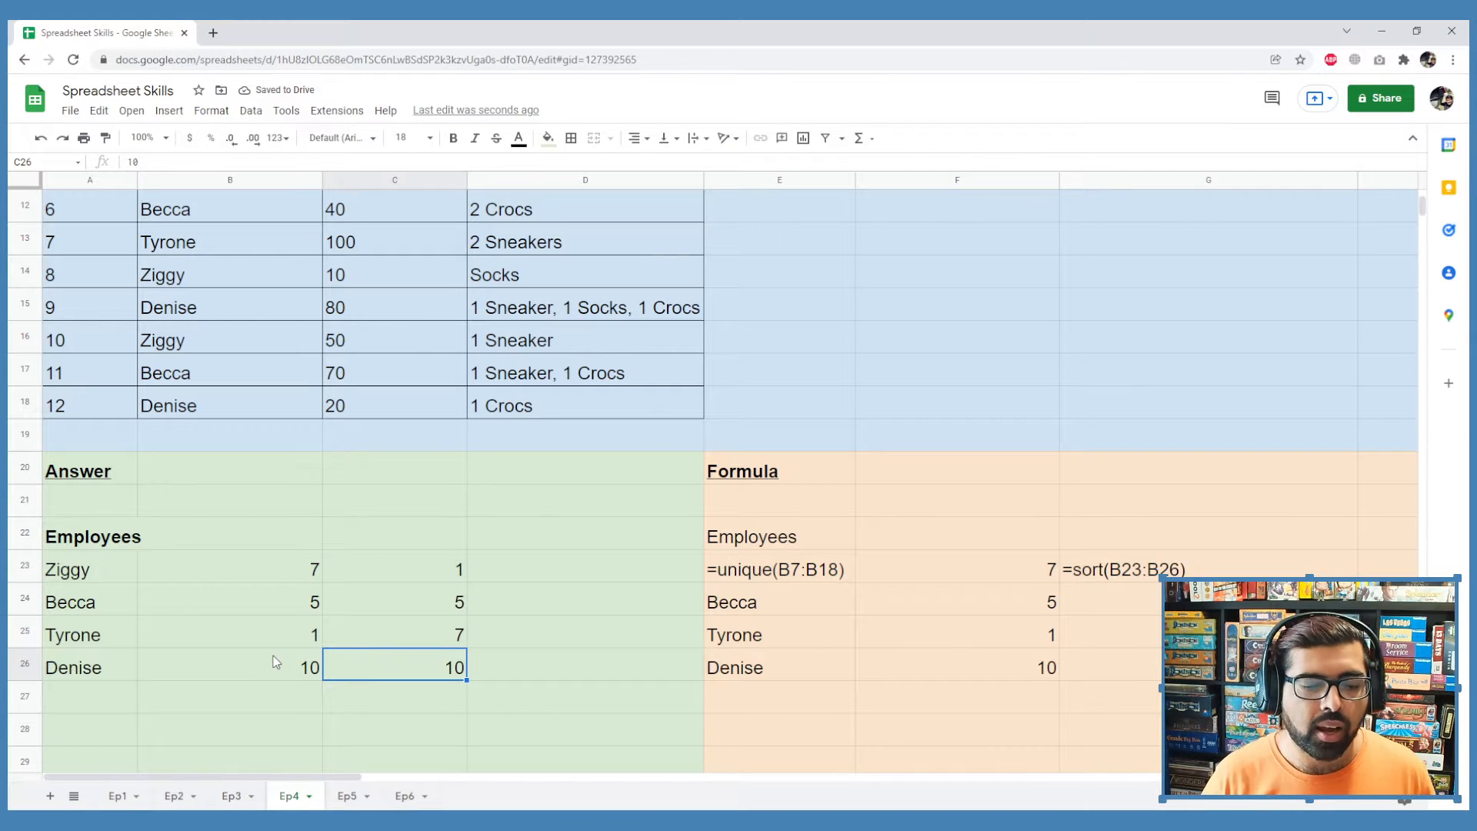
{"action": "left_click", "coordinate": [88, 581]}
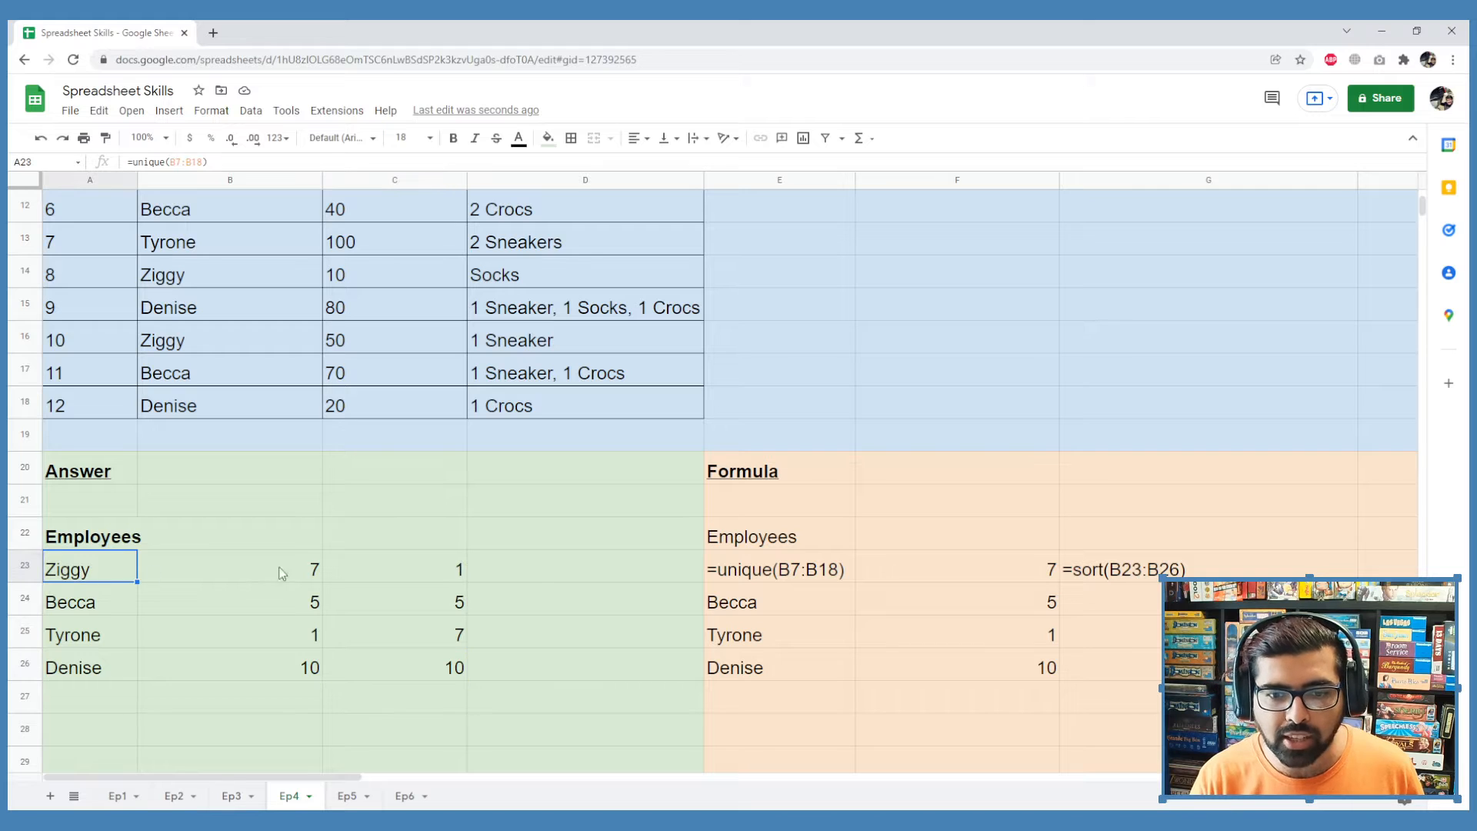
{"action": "left_click", "coordinate": [757, 582]}
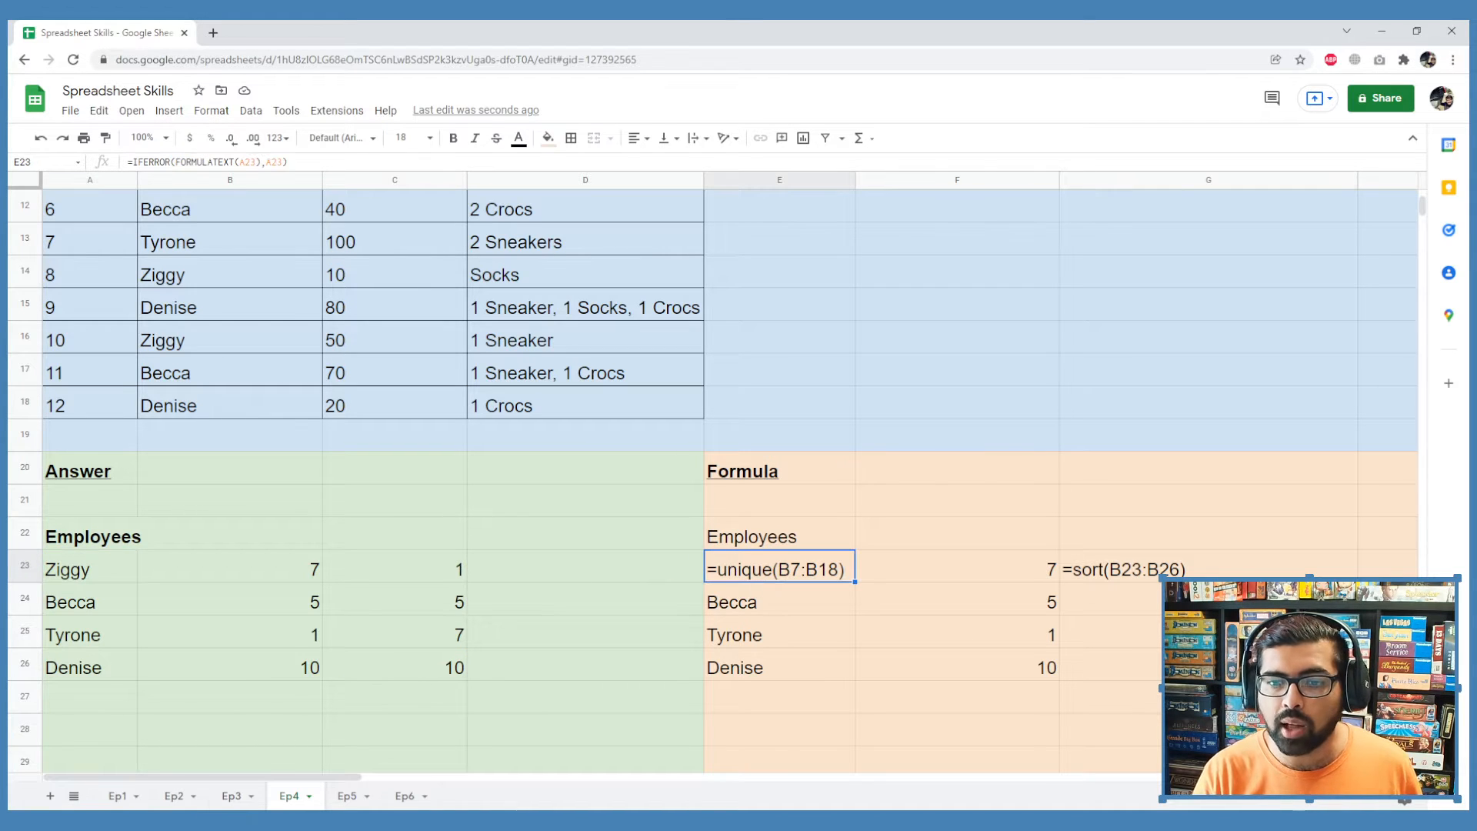
{"action": "left_click", "coordinate": [1108, 575]}
{"action": "left_click", "coordinate": [837, 585]}
{"action": "left_click", "coordinate": [834, 579]}
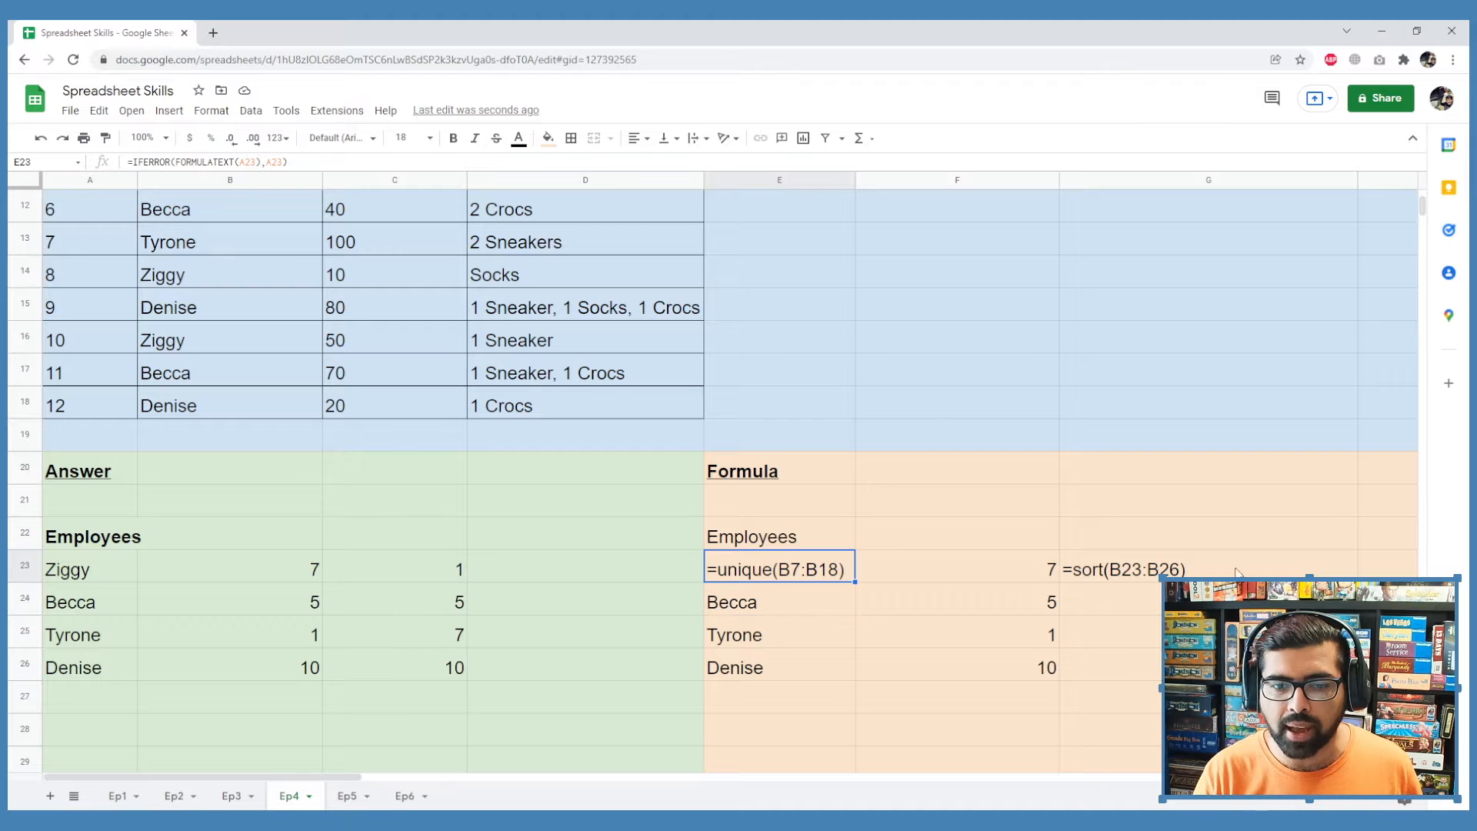
Overwrite A26 in the employee list with 4 and check how the UNIQUE formula in A23 reacts
{"action": "left_click", "coordinate": [75, 669]}
{"action": "type", "text": "4"}
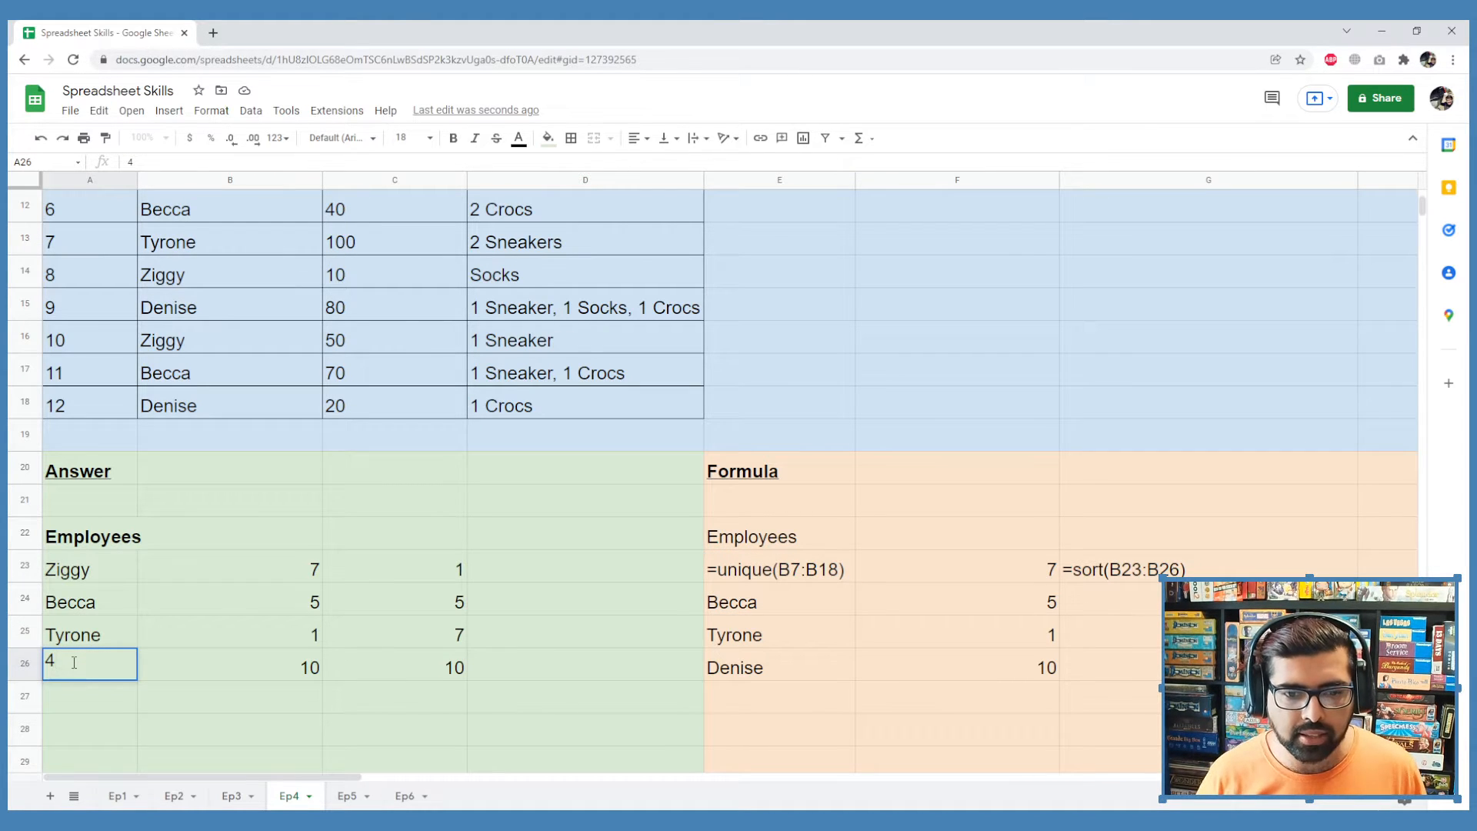
{"action": "key", "text": "Return"}
{"action": "key", "text": "Up"}
{"action": "key", "text": "Up"}
{"action": "key", "text": "Up"}
{"action": "key", "text": "Up"}
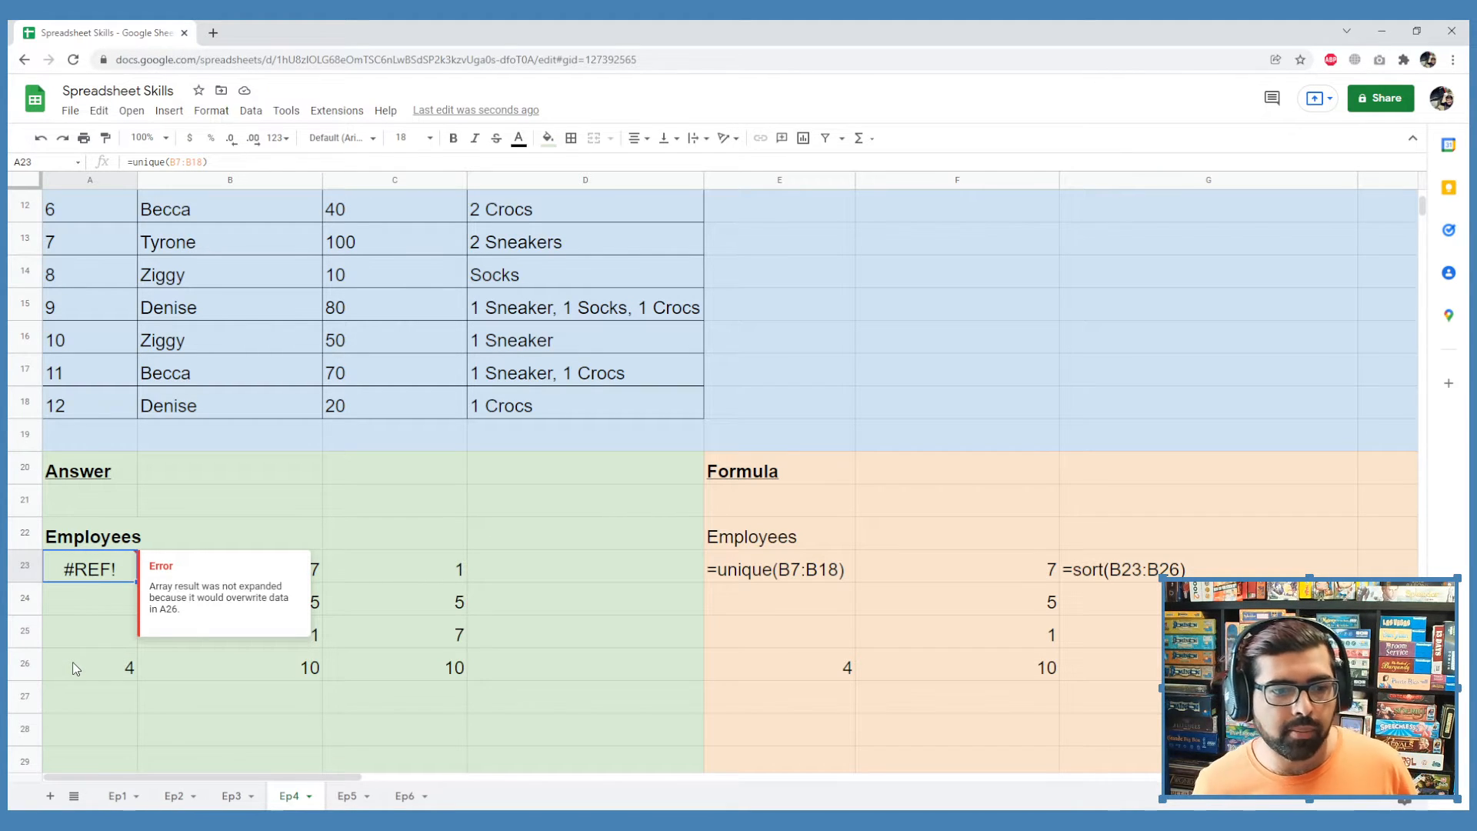
Delete the 4 from A26 so the employee list can fill the cell
{"action": "key", "text": "Down"}
{"action": "key", "text": "Down"}
{"action": "key", "text": "Down"}
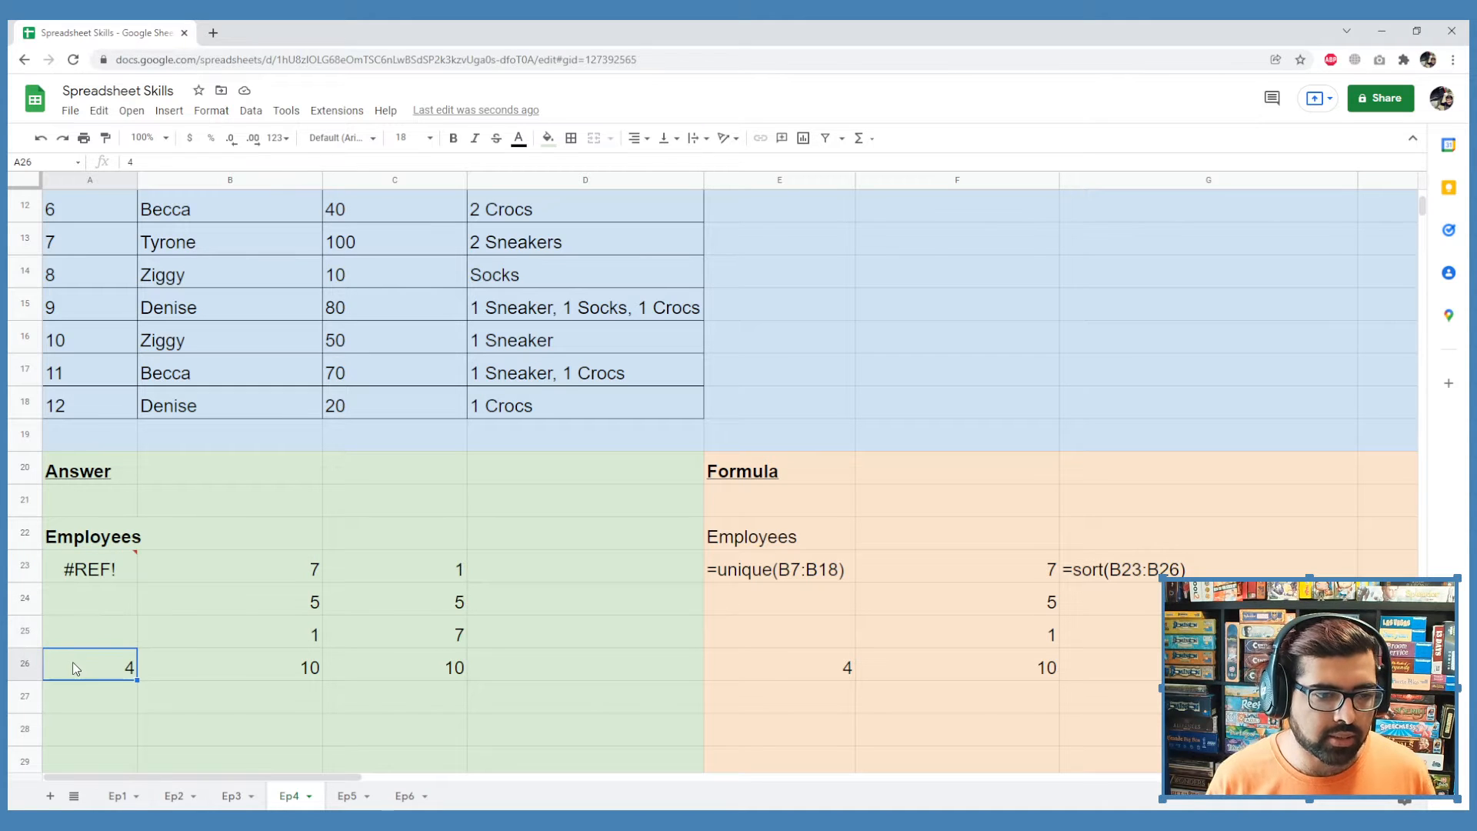
{"action": "key", "text": "Delete"}
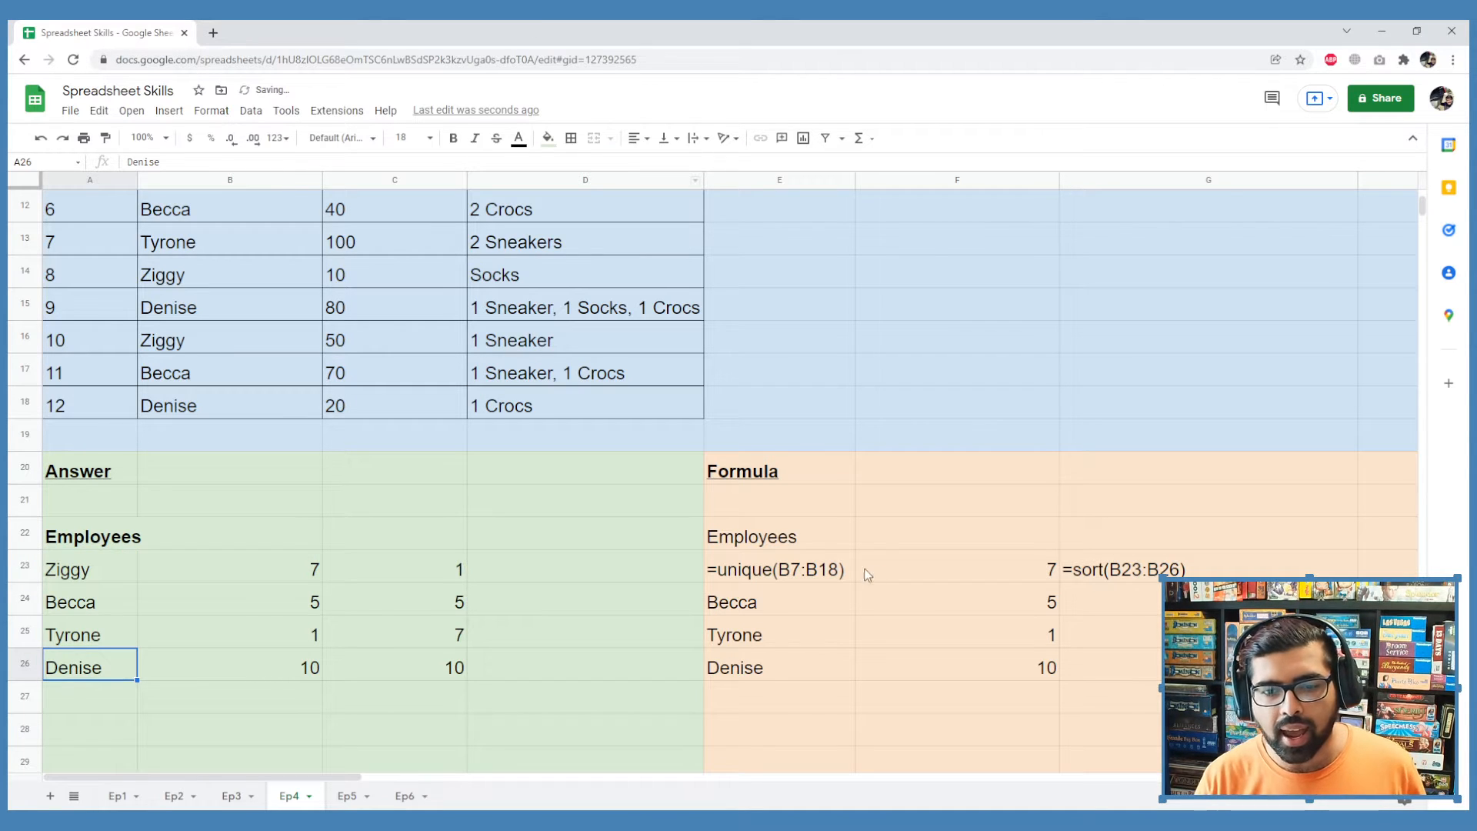
Point out the spilled values in E24:F26 and clear the sample numbers and SORT formula from B23:C26
{"action": "left_click_drag", "start_coordinate": [805, 609], "coordinate": [819, 664]}
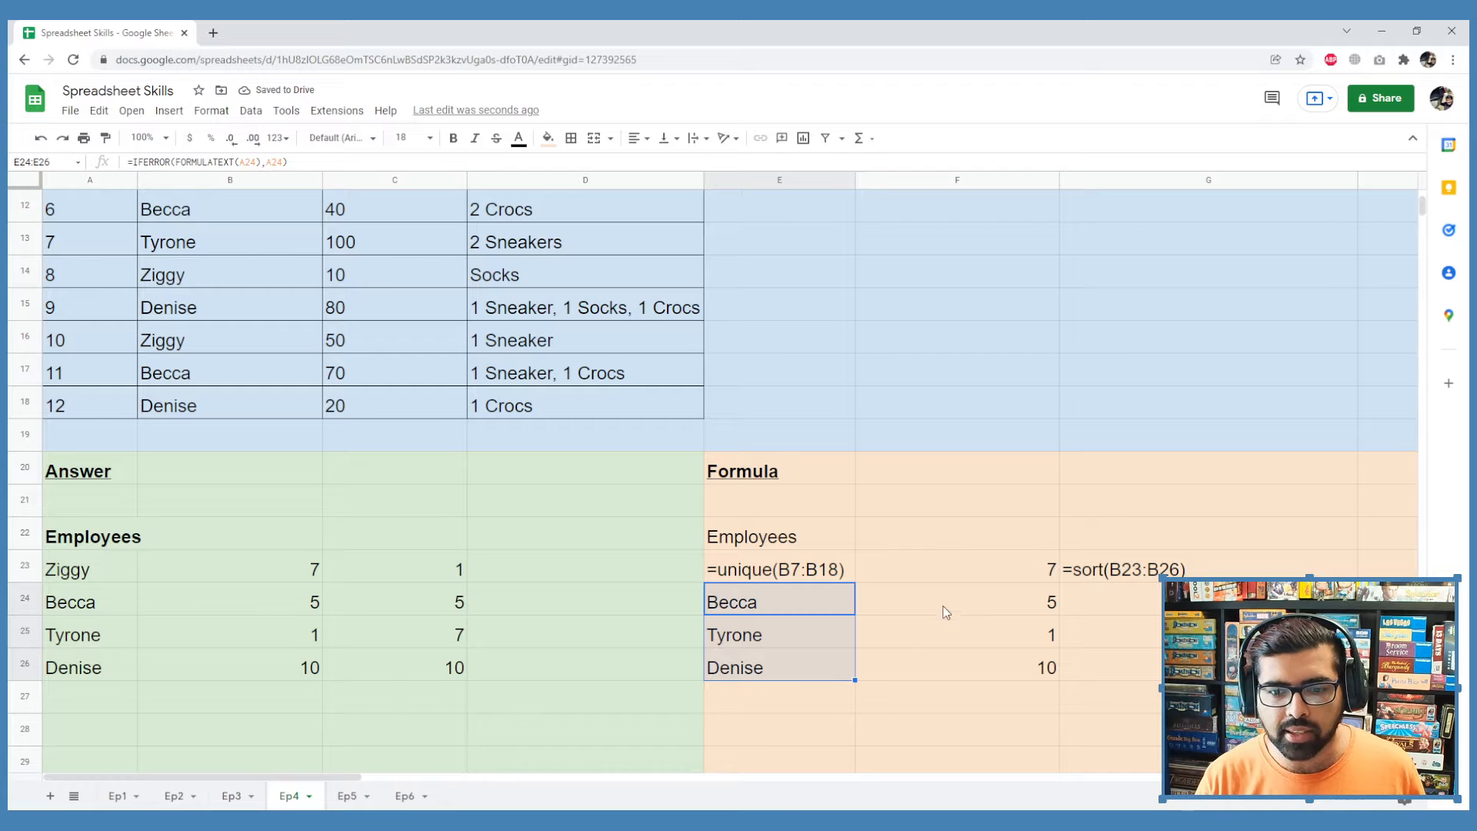
{"action": "left_click_drag", "start_coordinate": [946, 612], "coordinate": [953, 671]}
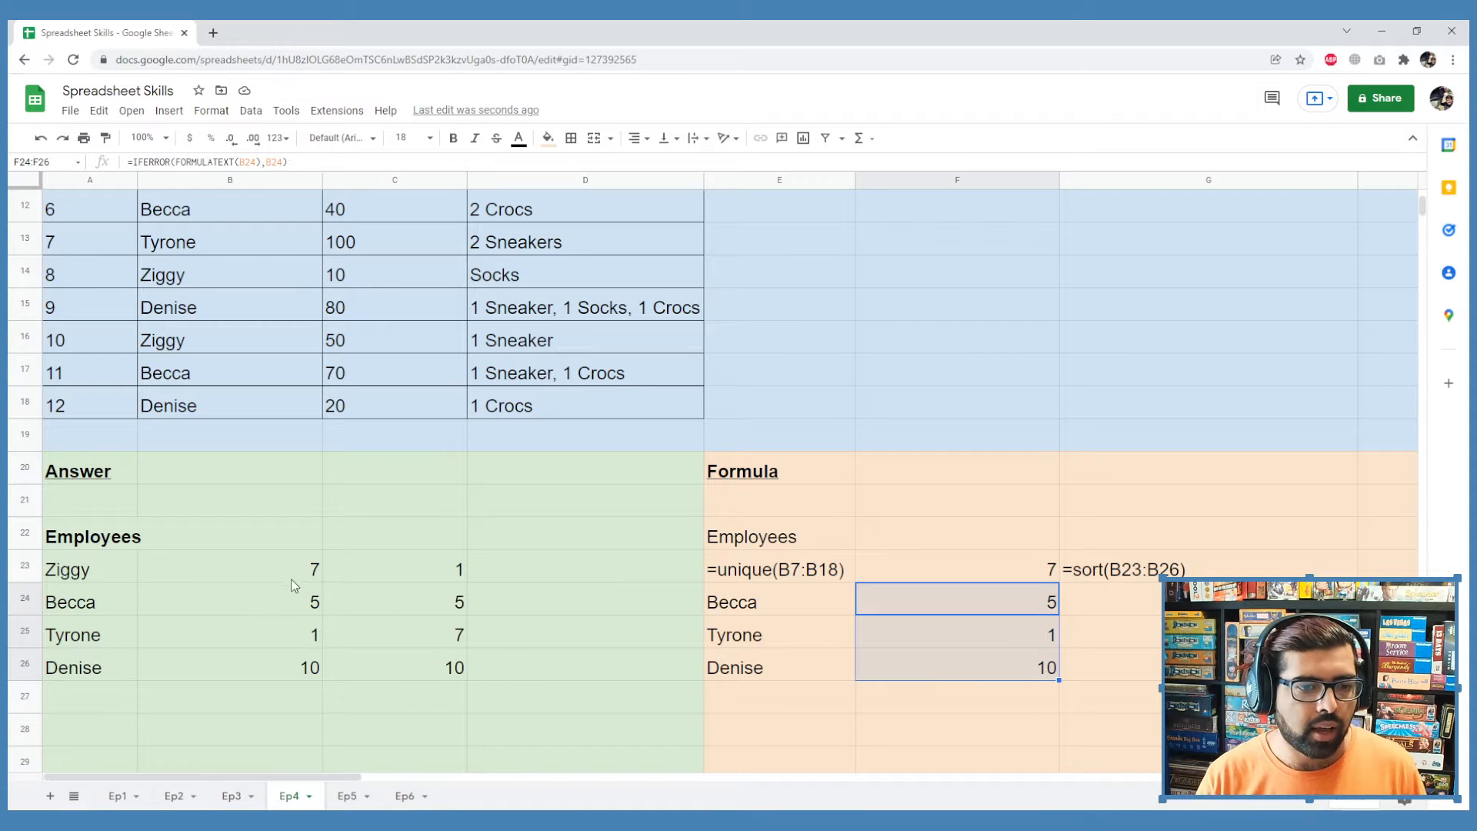
{"action": "left_click_drag", "start_coordinate": [291, 578], "coordinate": [449, 662]}
{"action": "key", "text": "Delete"}
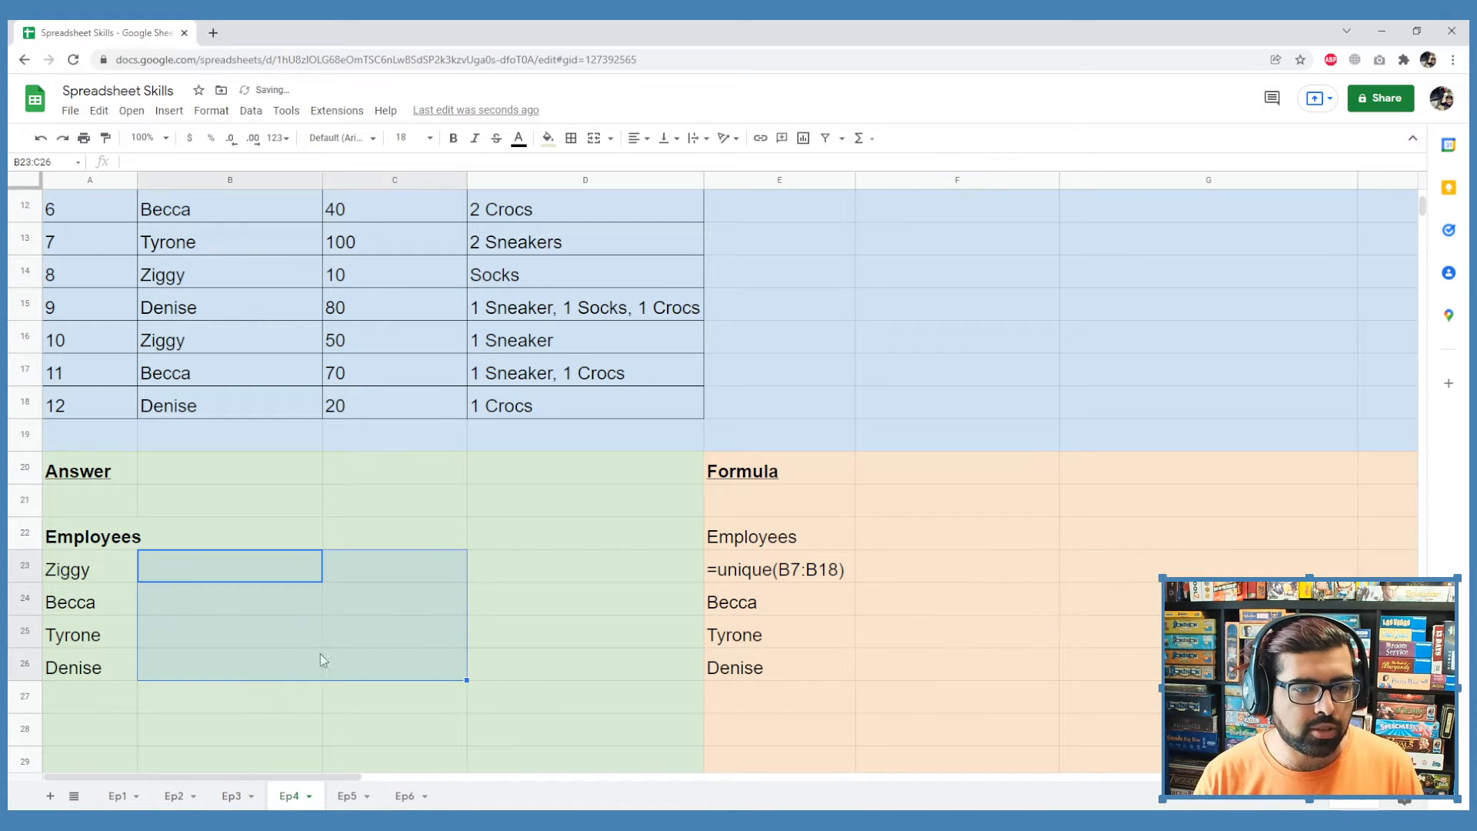
Wrap the UNIQUE formula in A23 in a SORT function so it reads =sort(unique(B7:B18))
{"action": "left_click", "coordinate": [107, 574]}
{"action": "key", "text": "Return"}
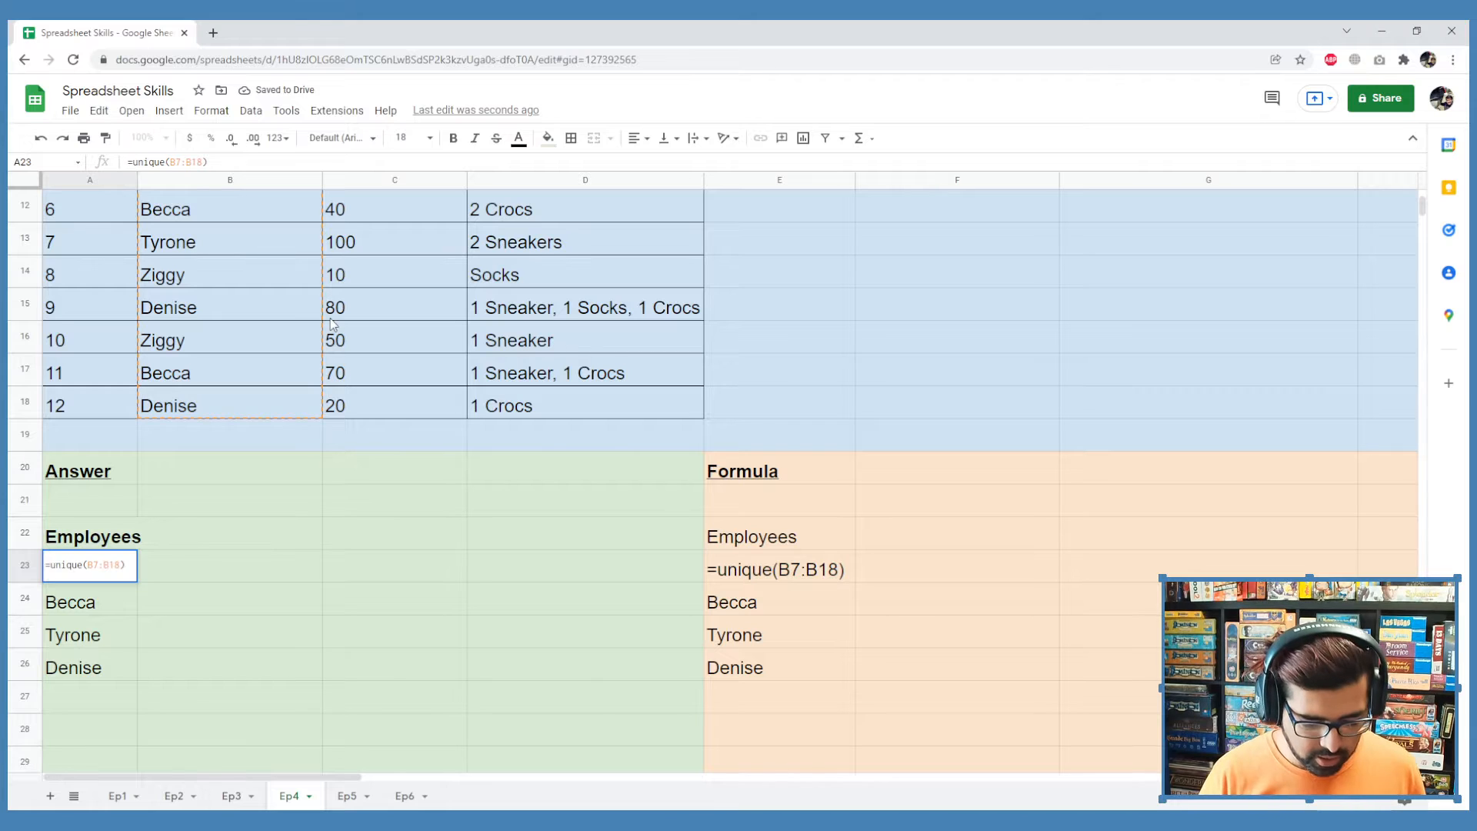
{"action": "key", "text": "Home"}
{"action": "key", "text": "Right"}
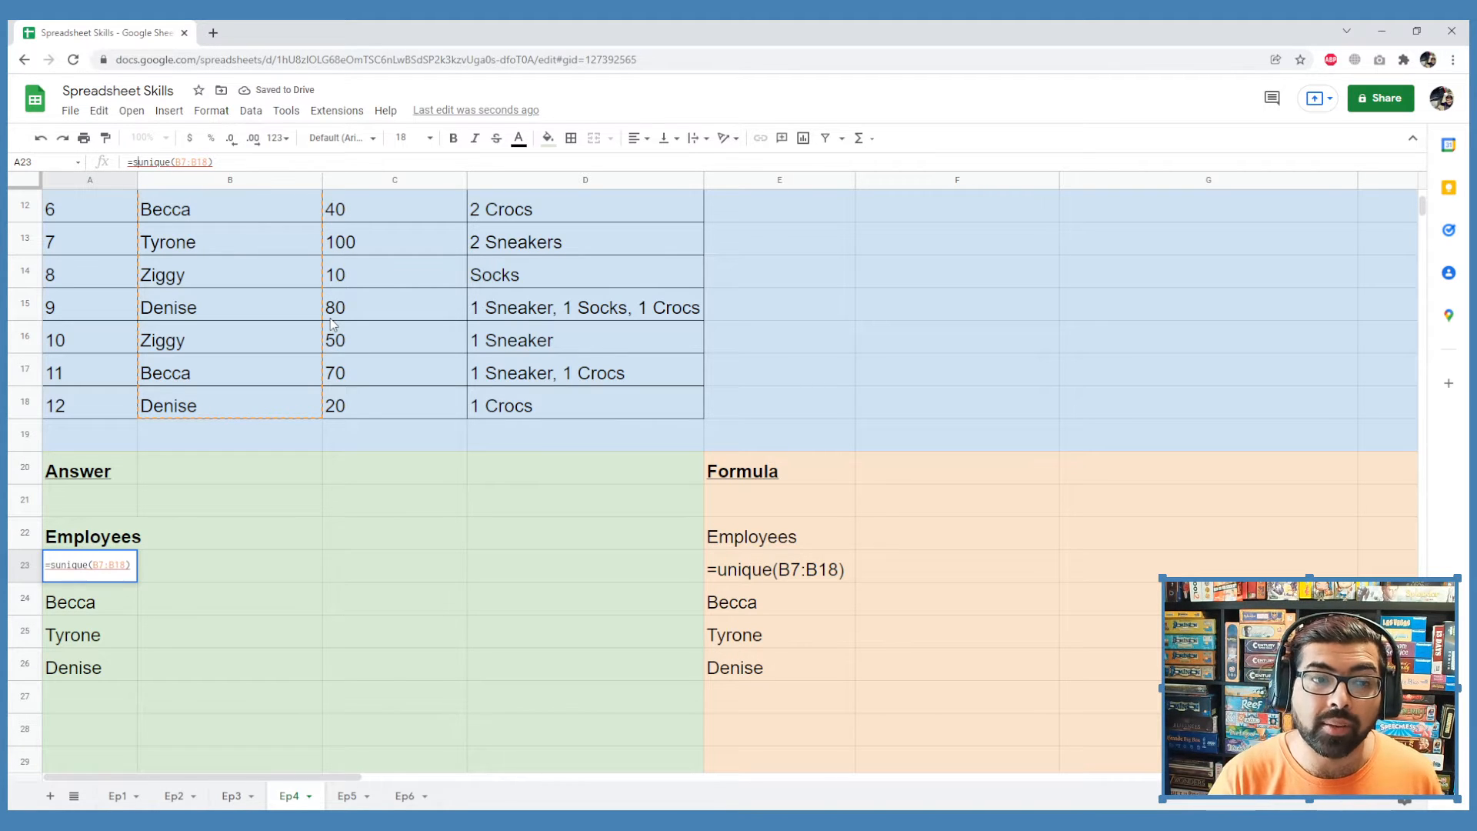
{"action": "type", "text": "sort"}
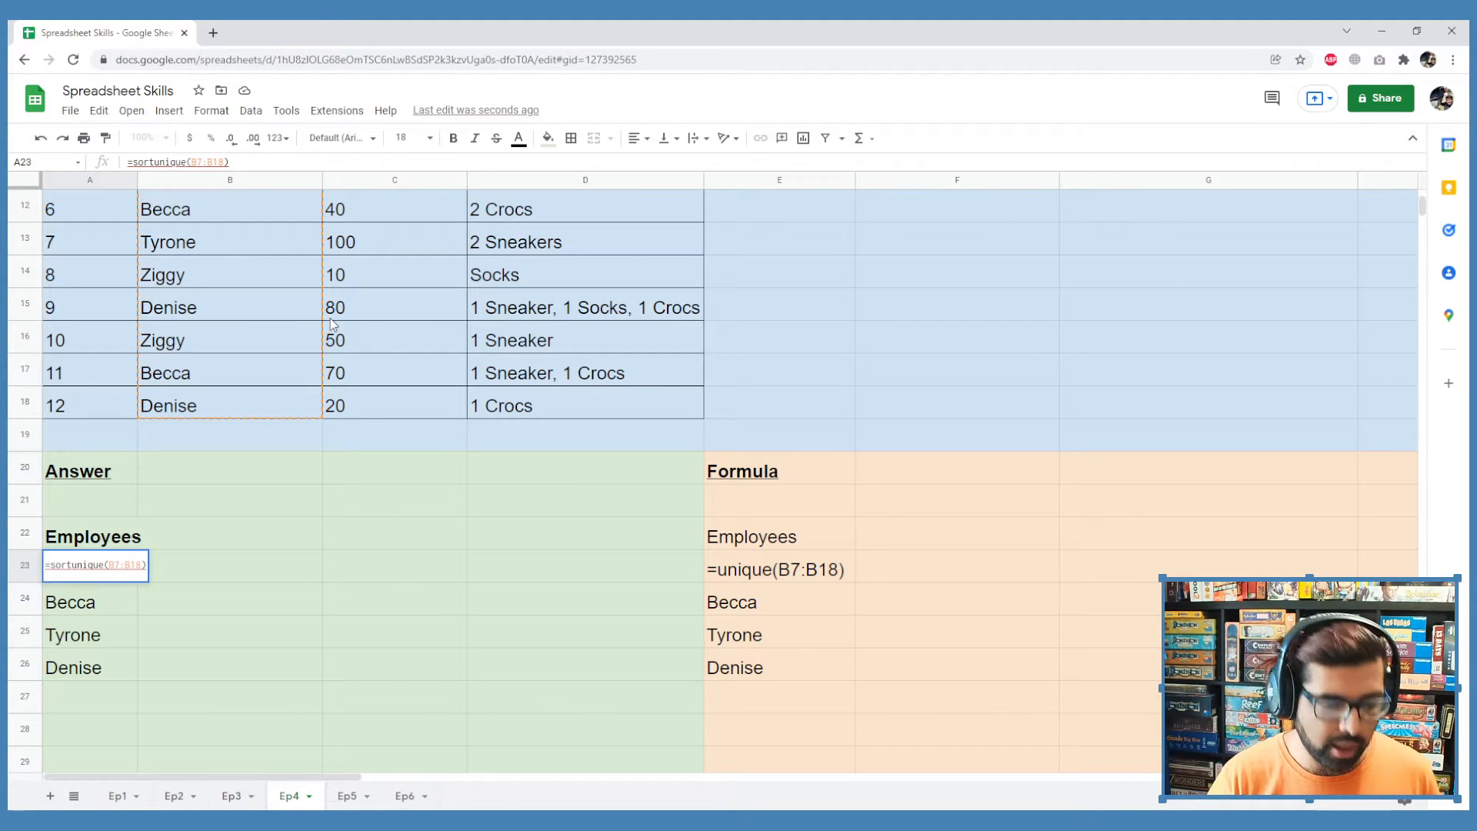
{"action": "type", "text": "("}
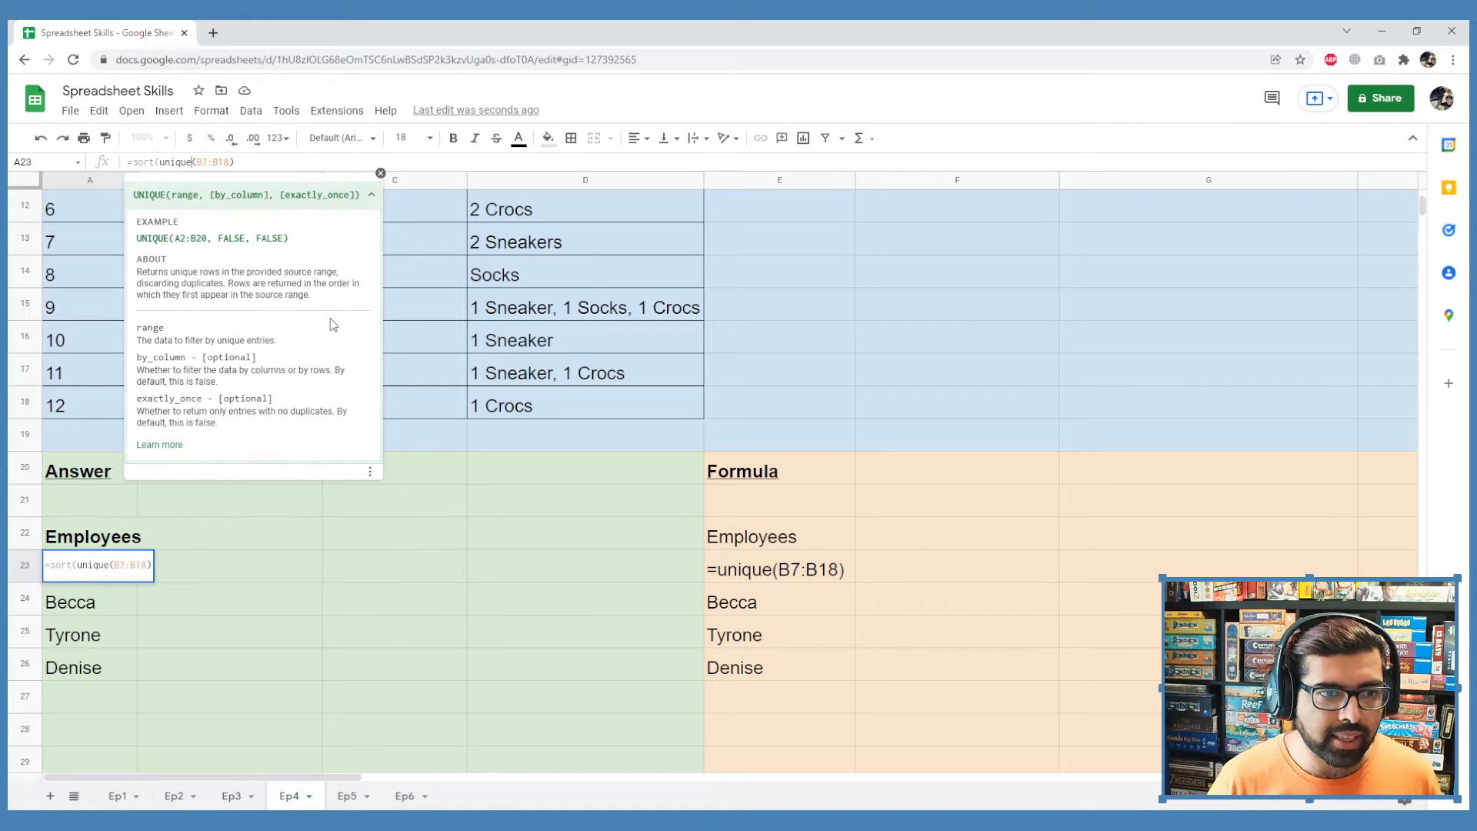
{"action": "key", "text": "End"}
{"action": "type", "text": ")"}
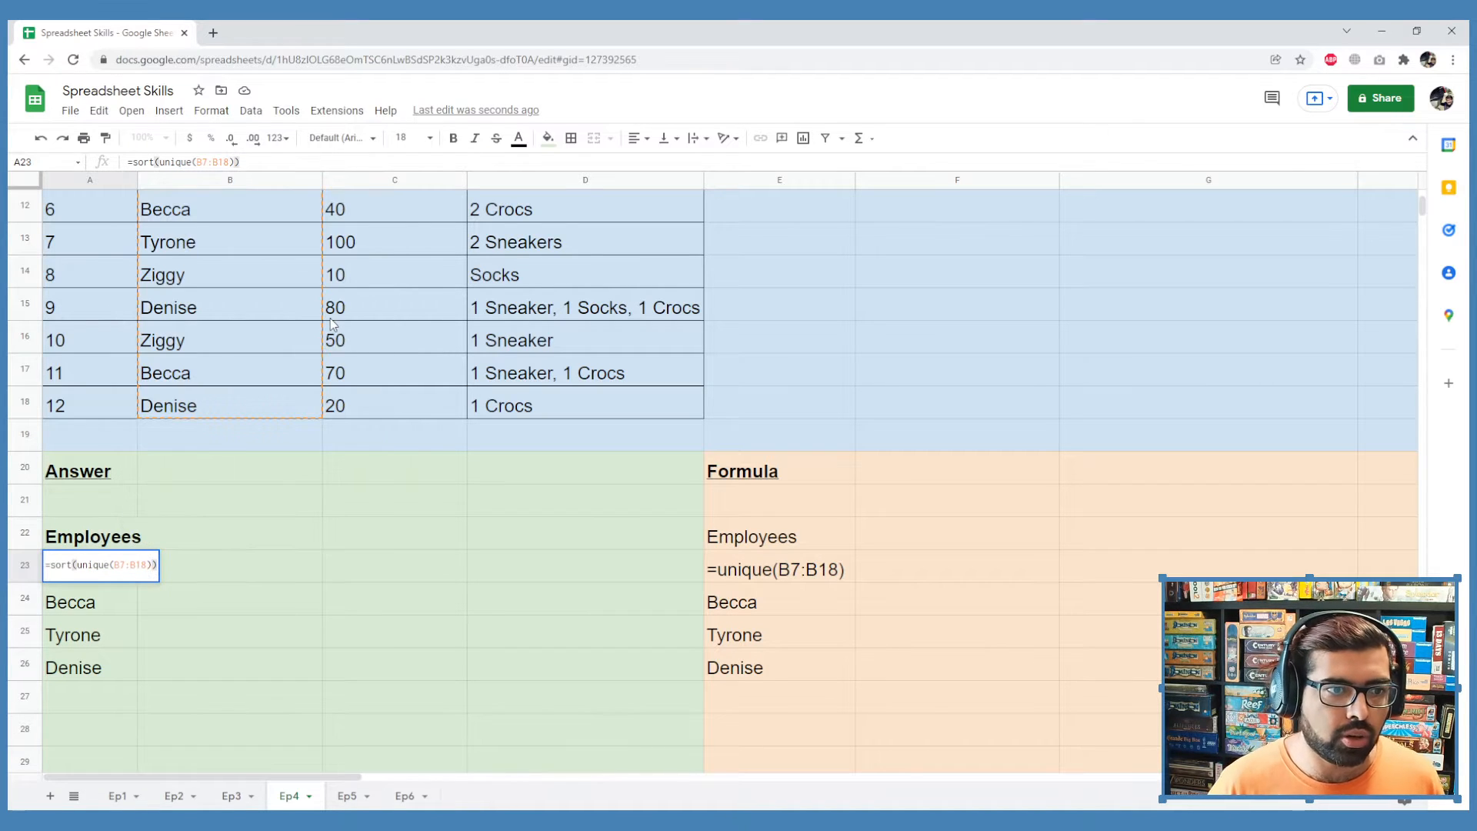
{"action": "key", "text": "Return"}
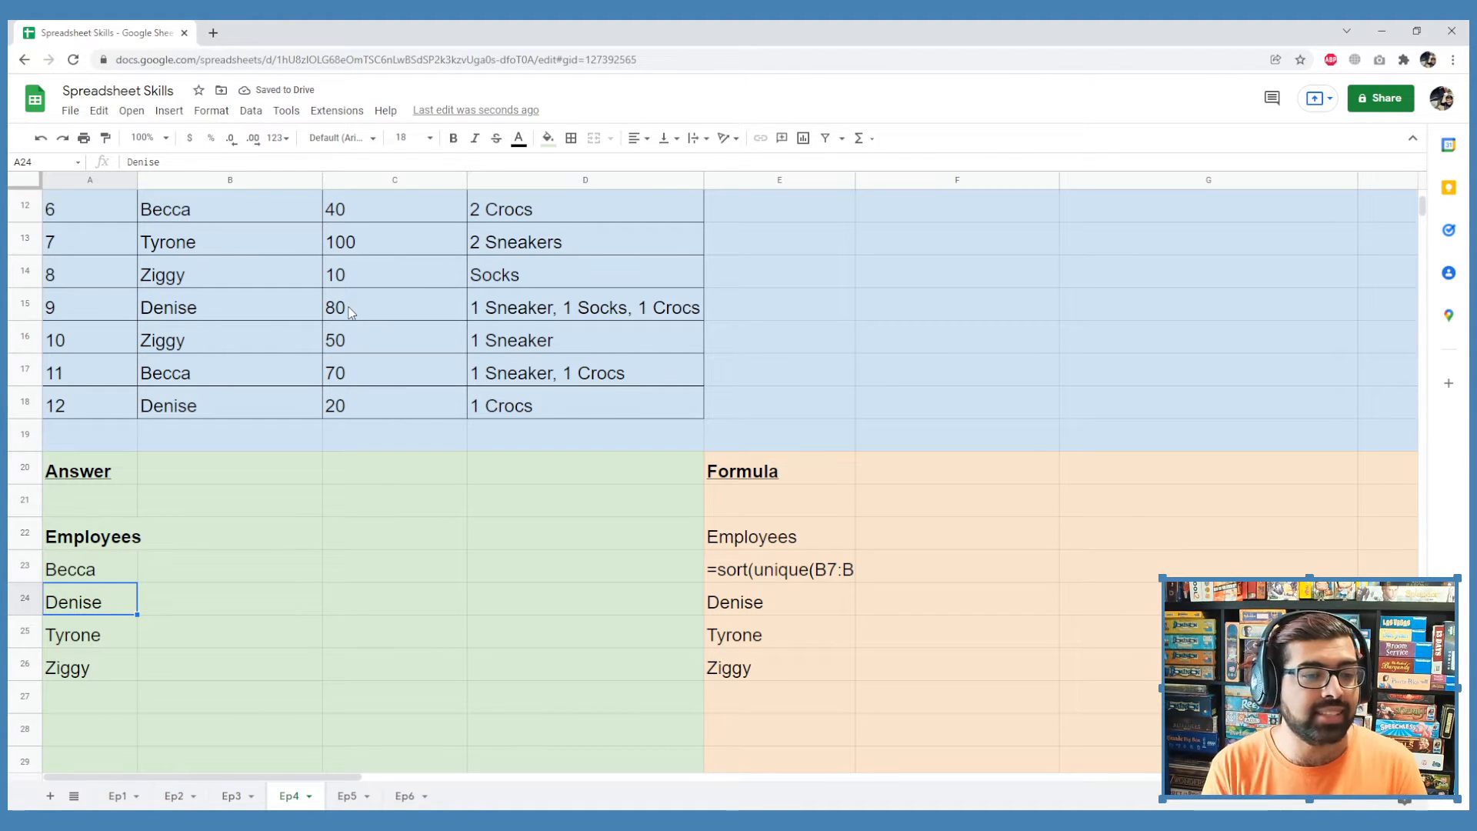
Start a SUMIF formula in B23 with the employee column B7:B18 as its range
{"action": "left_click", "coordinate": [237, 554]}
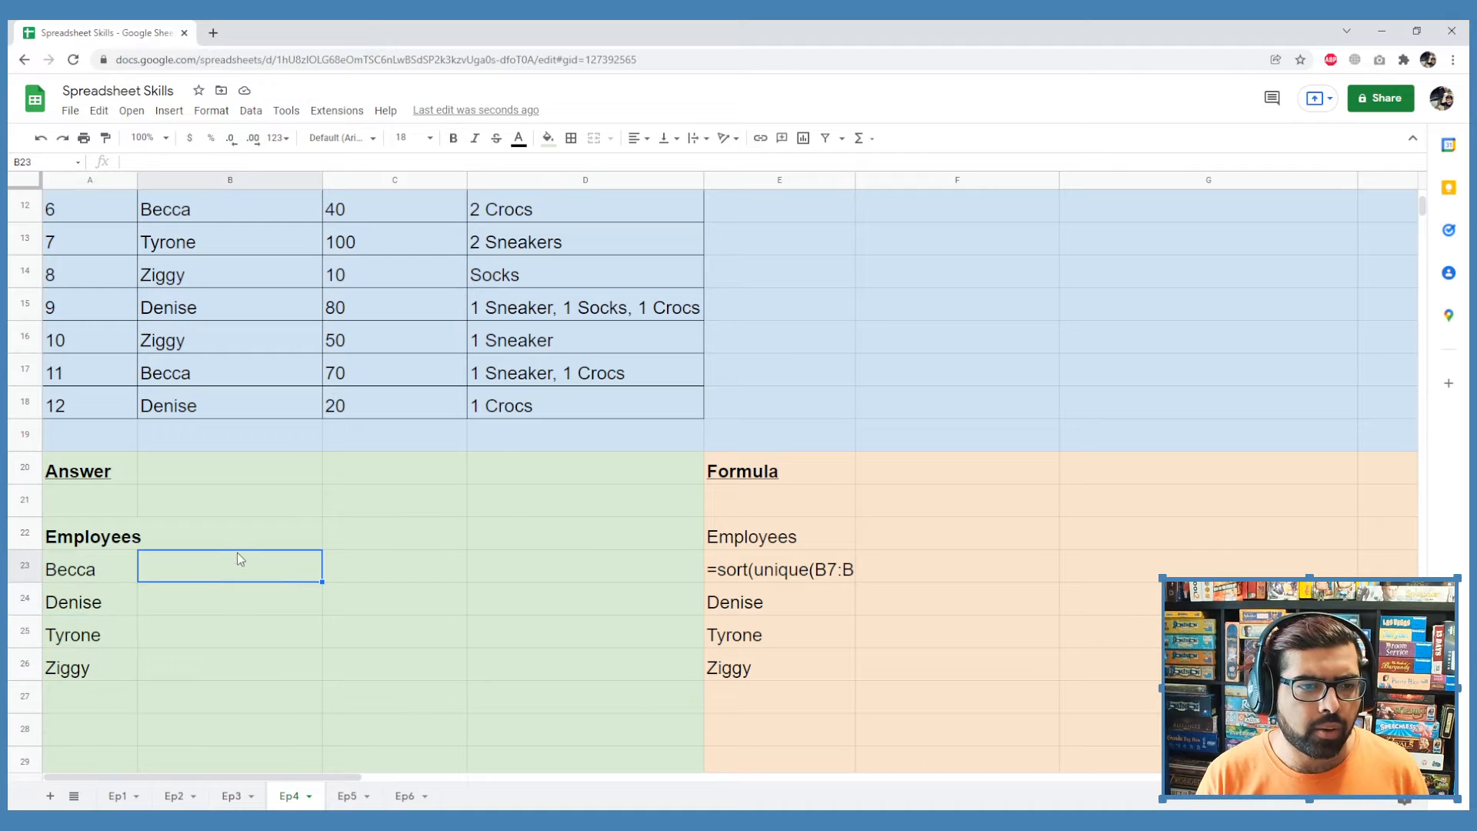
{"action": "scroll", "coordinate": [237, 553], "scroll_direction": "up", "scroll_amount": 3}
{"action": "scroll", "coordinate": [237, 553], "scroll_direction": "up", "scroll_amount": 1}
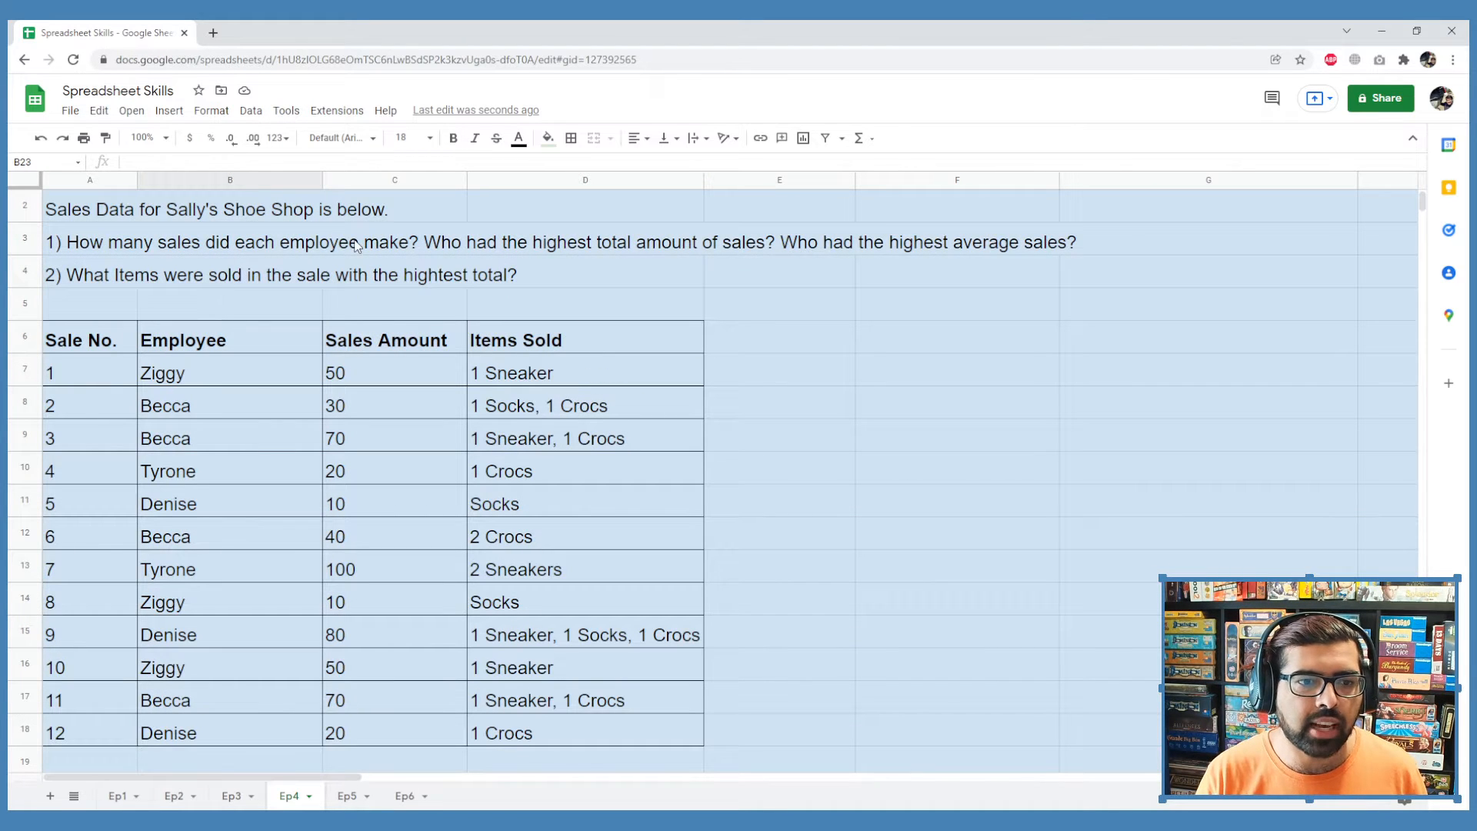
{"action": "scroll", "coordinate": [270, 579], "scroll_direction": "down", "scroll_amount": 2}
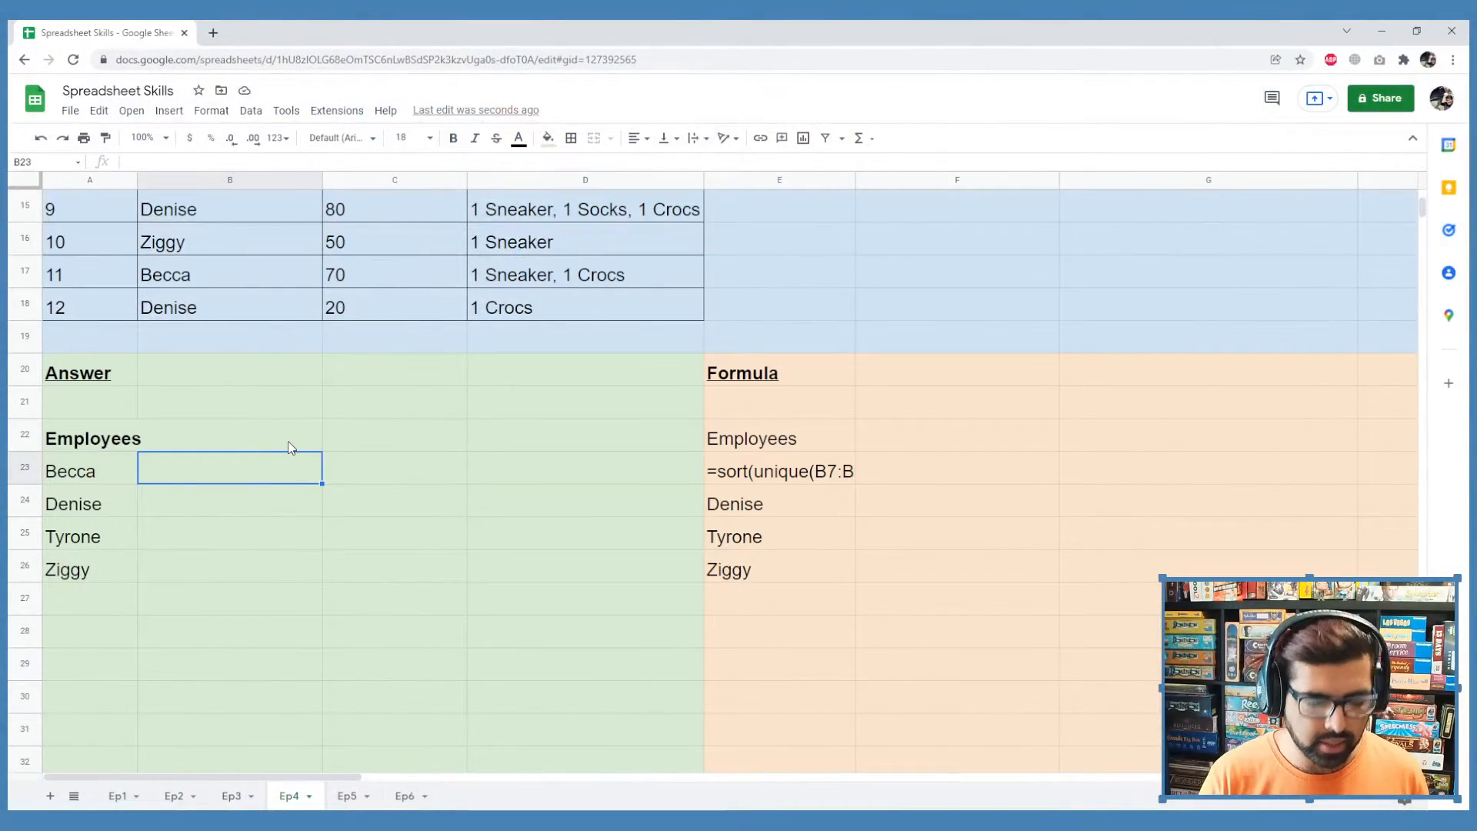
{"action": "type", "text": "="}
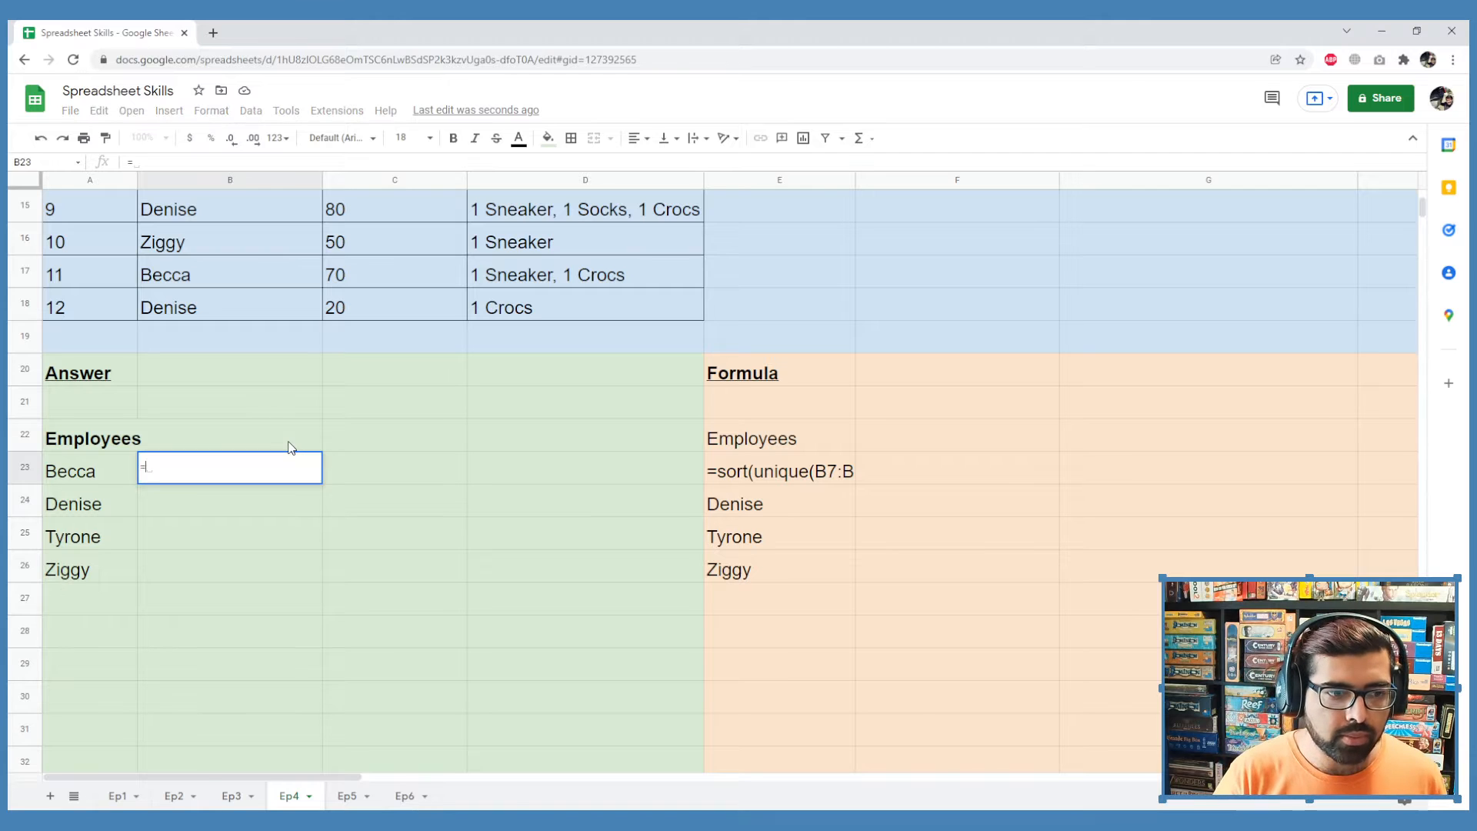
{"action": "type", "text": "sumif("}
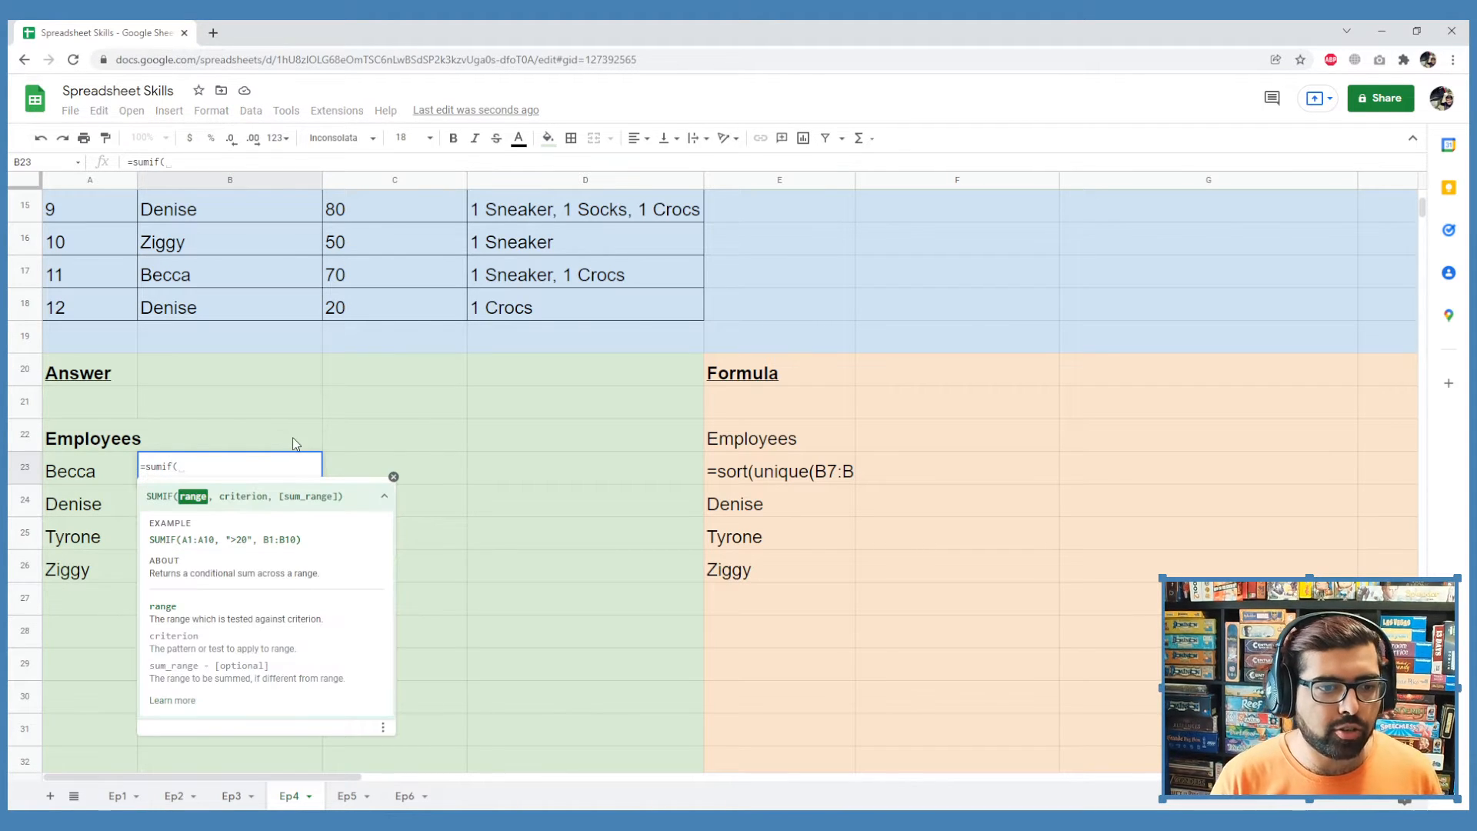
{"action": "scroll", "coordinate": [293, 437], "scroll_direction": "up", "scroll_amount": 2}
{"action": "scroll", "coordinate": [293, 437], "scroll_direction": "up", "scroll_amount": 3}
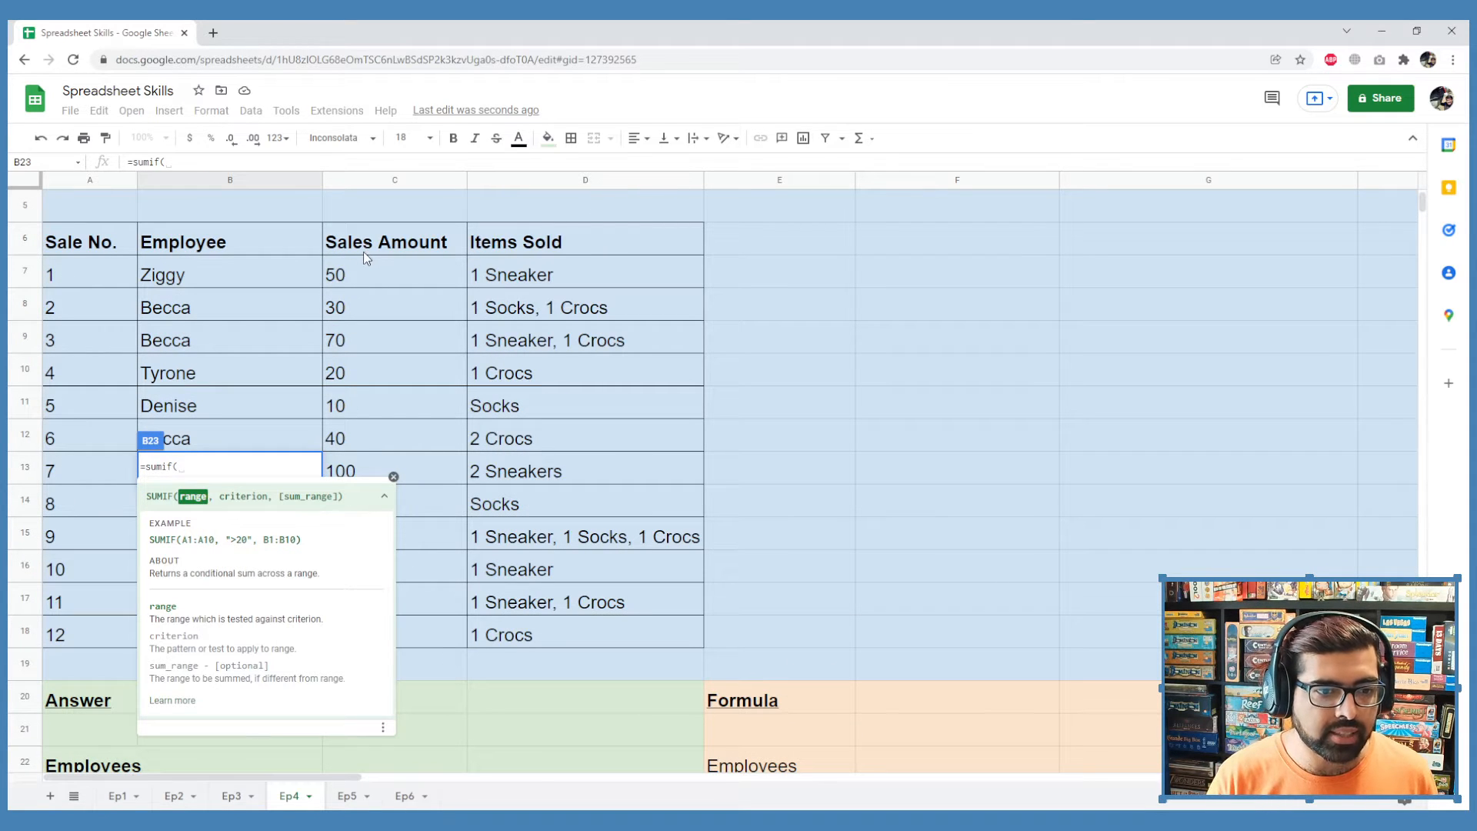
{"action": "scroll", "coordinate": [278, 309], "scroll_direction": "down", "scroll_amount": 1}
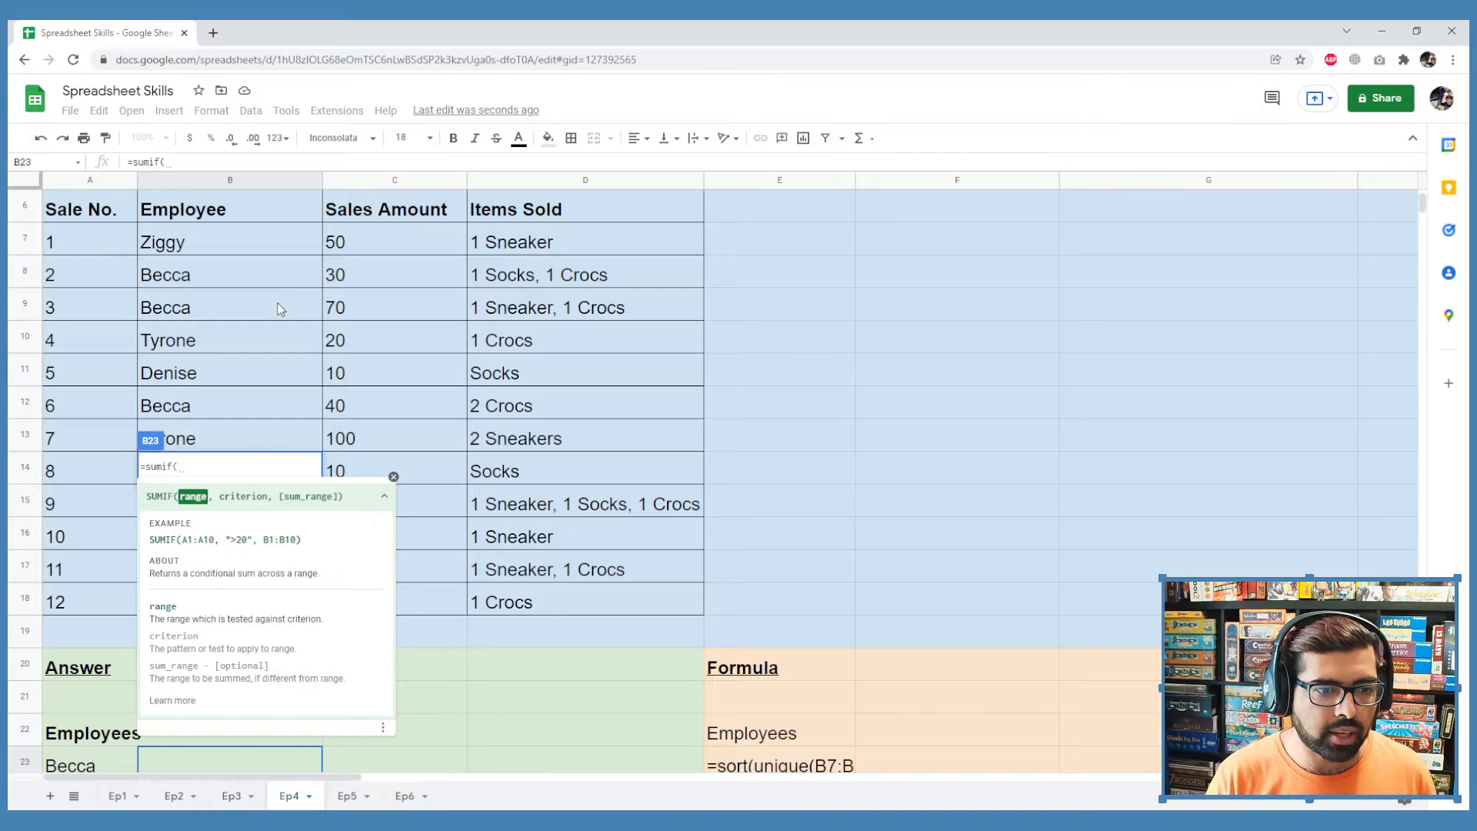
{"action": "left_click_drag", "start_coordinate": [284, 246], "coordinate": [290, 594]}
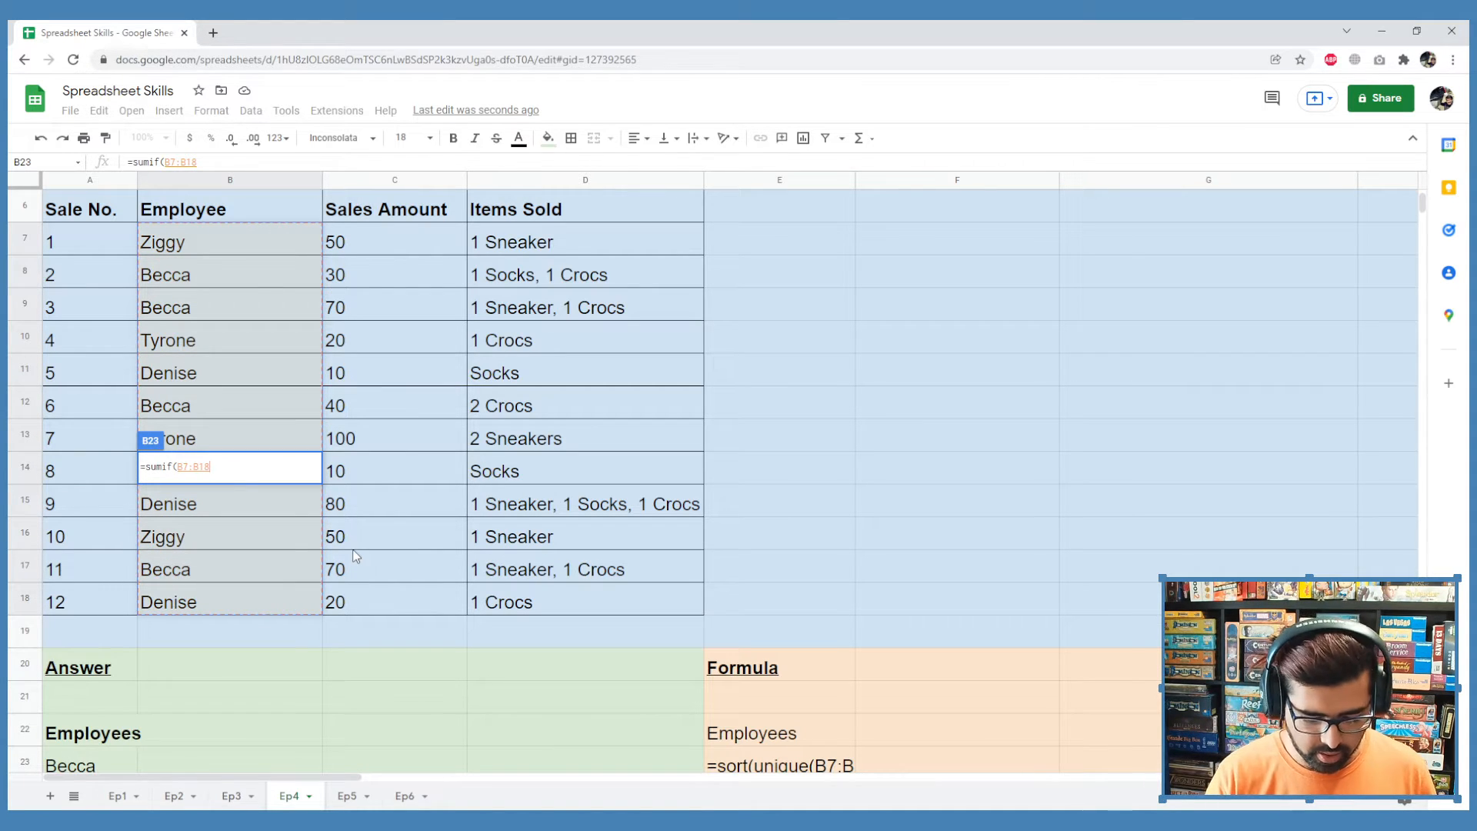
{"action": "type", "text": ","}
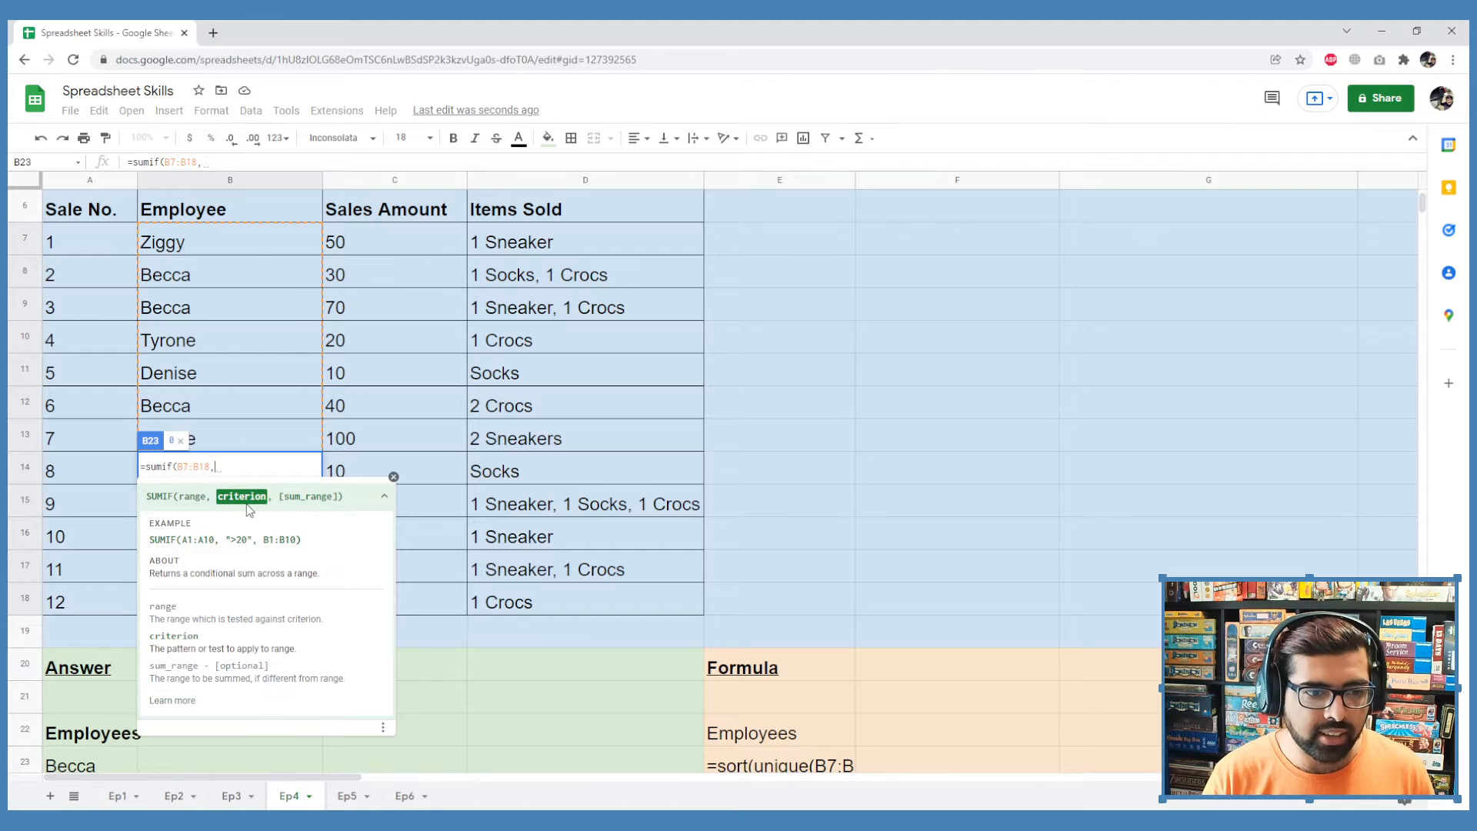
Complete the SUMIF in B23 with A23 as criterion and C7:C18 as sum range, and decline the suggested autofill
{"action": "left_click", "coordinate": [99, 760]}
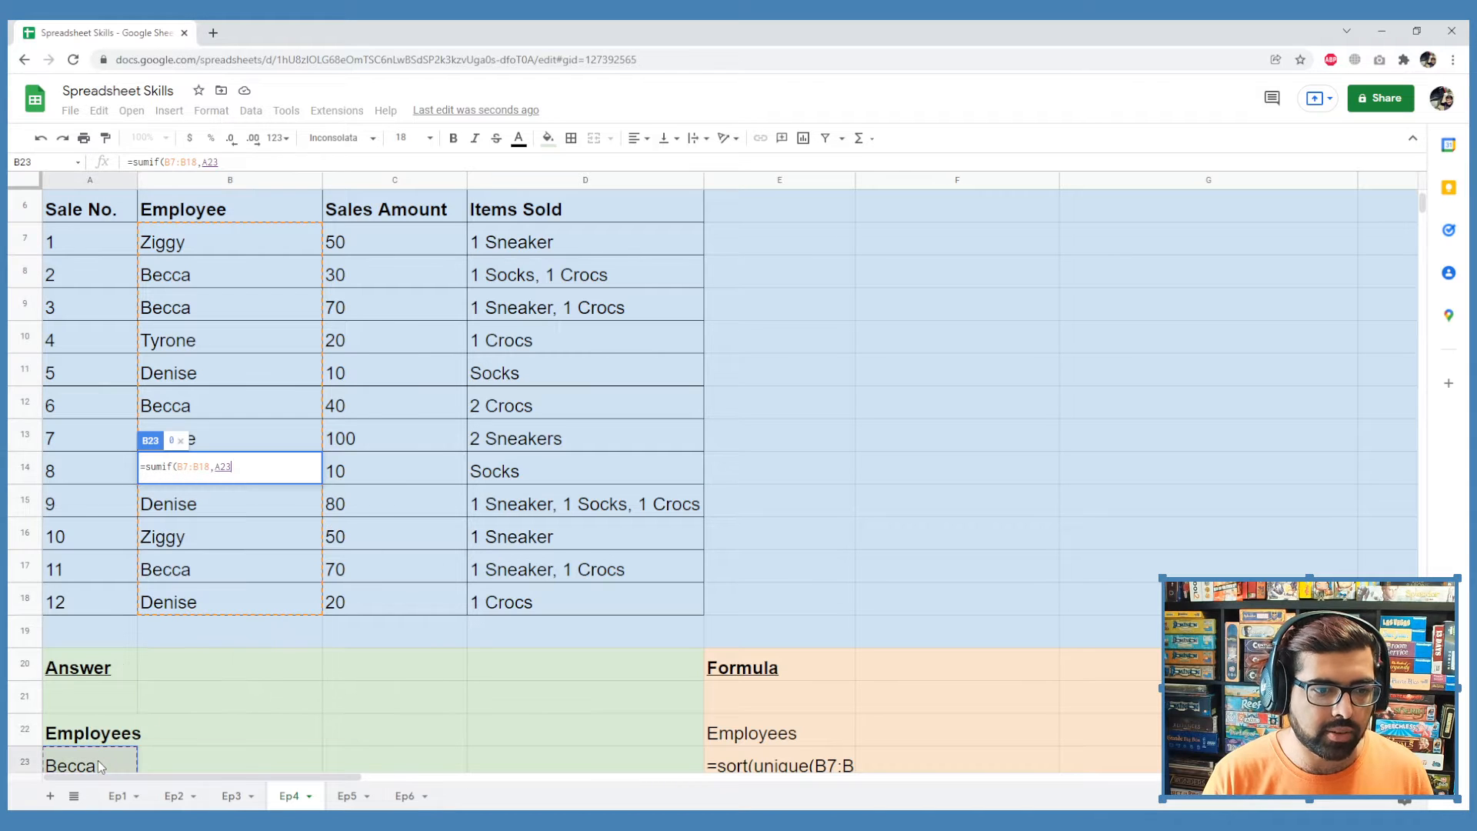
{"action": "type", "text": ","}
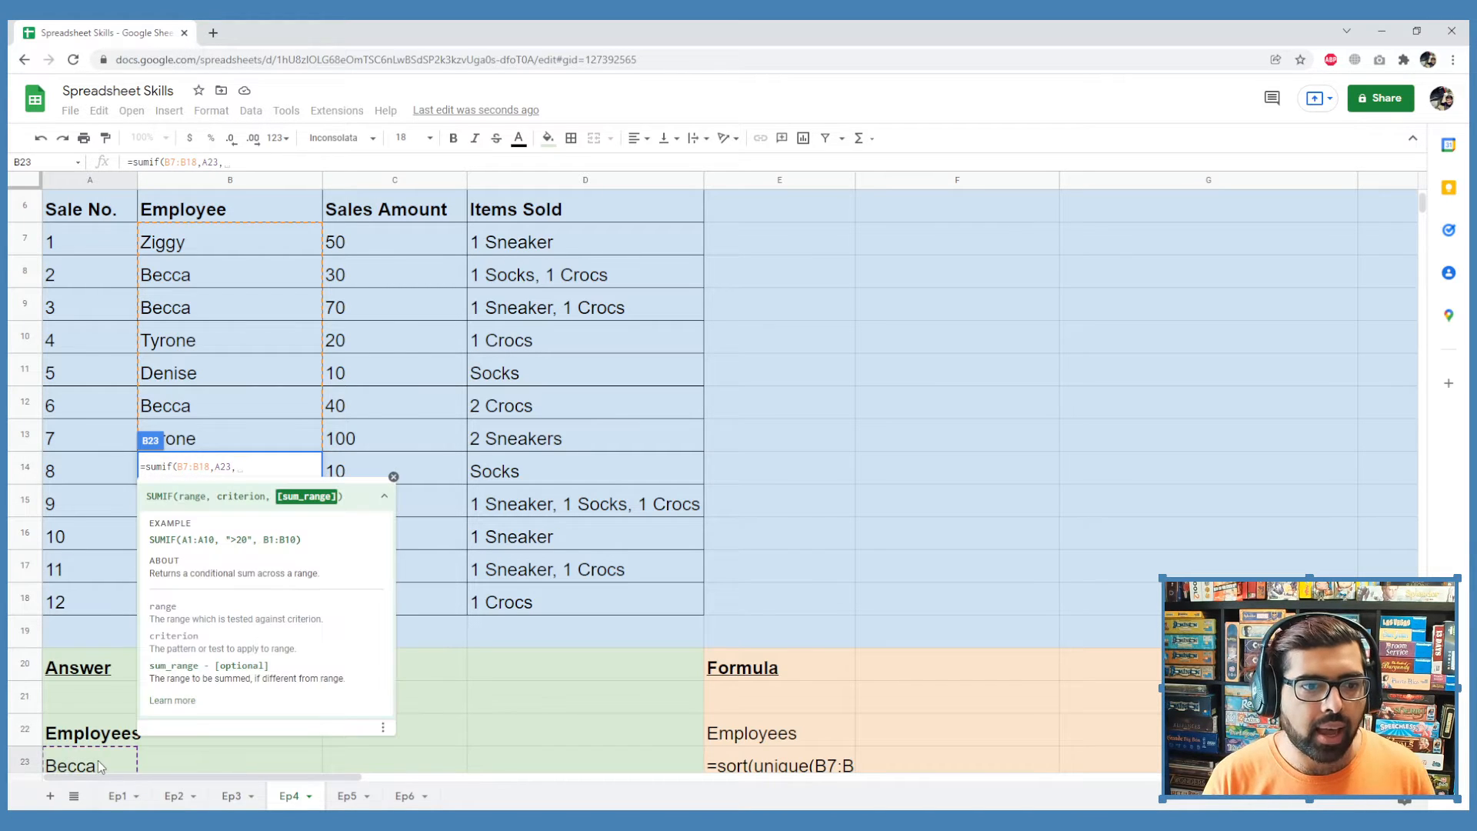
{"action": "left_click", "coordinate": [368, 240]}
{"action": "left_click_drag", "start_coordinate": [367, 237], "coordinate": [352, 593]}
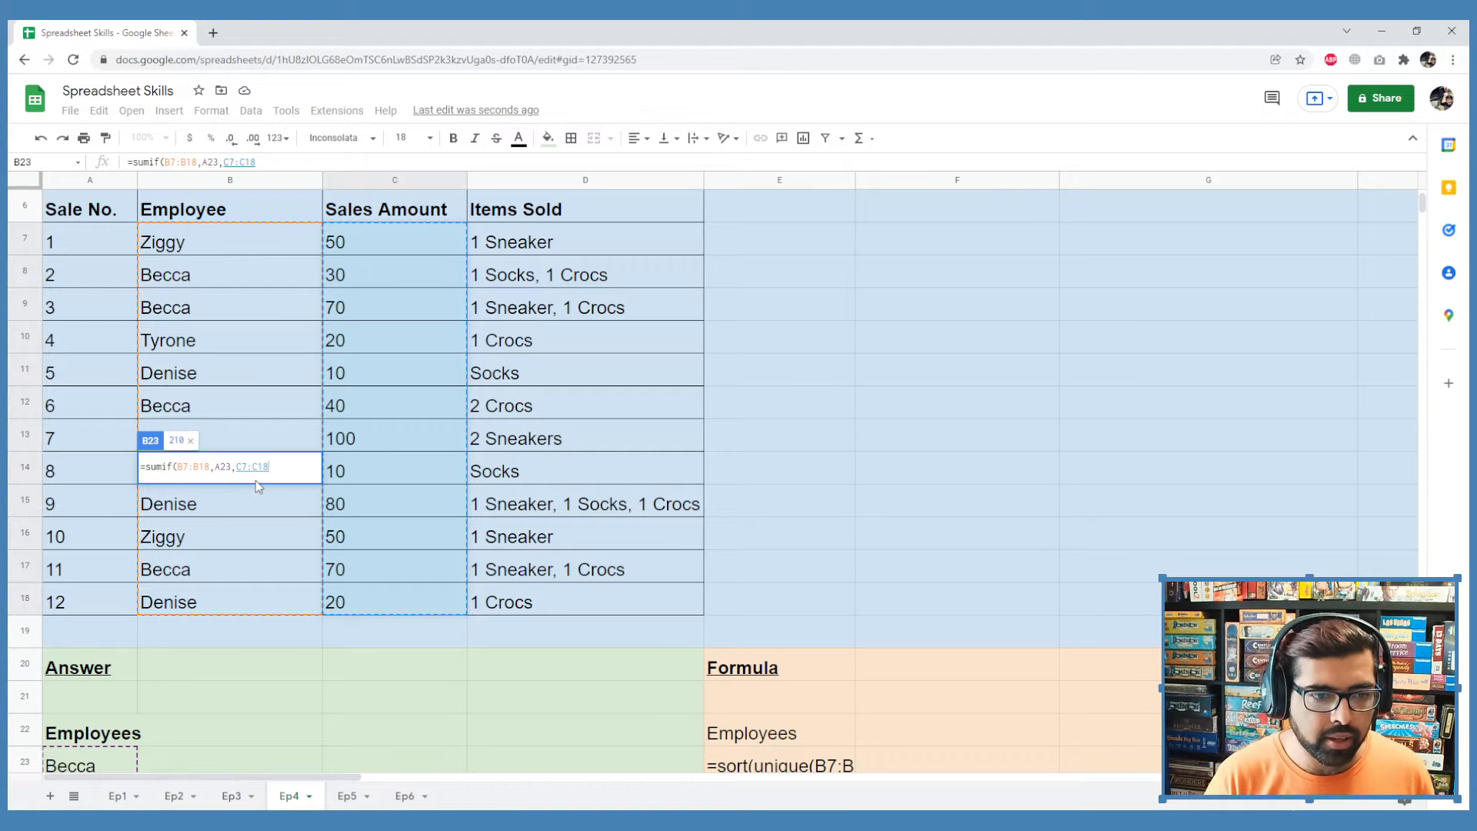
{"action": "type", "text": ")"}
{"action": "key", "text": "Return"}
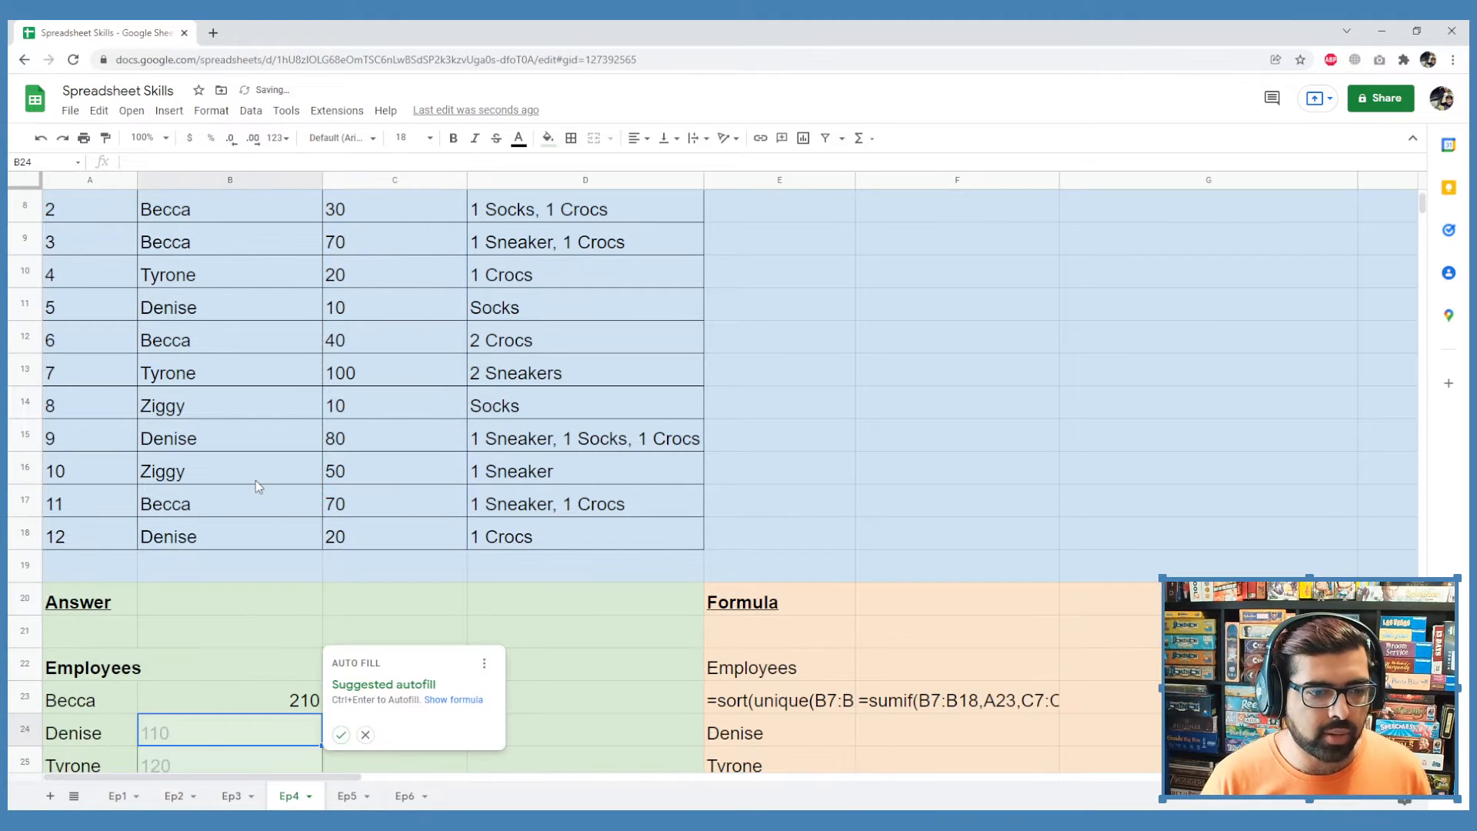
{"action": "scroll", "coordinate": [256, 480], "scroll_direction": "down", "scroll_amount": 1}
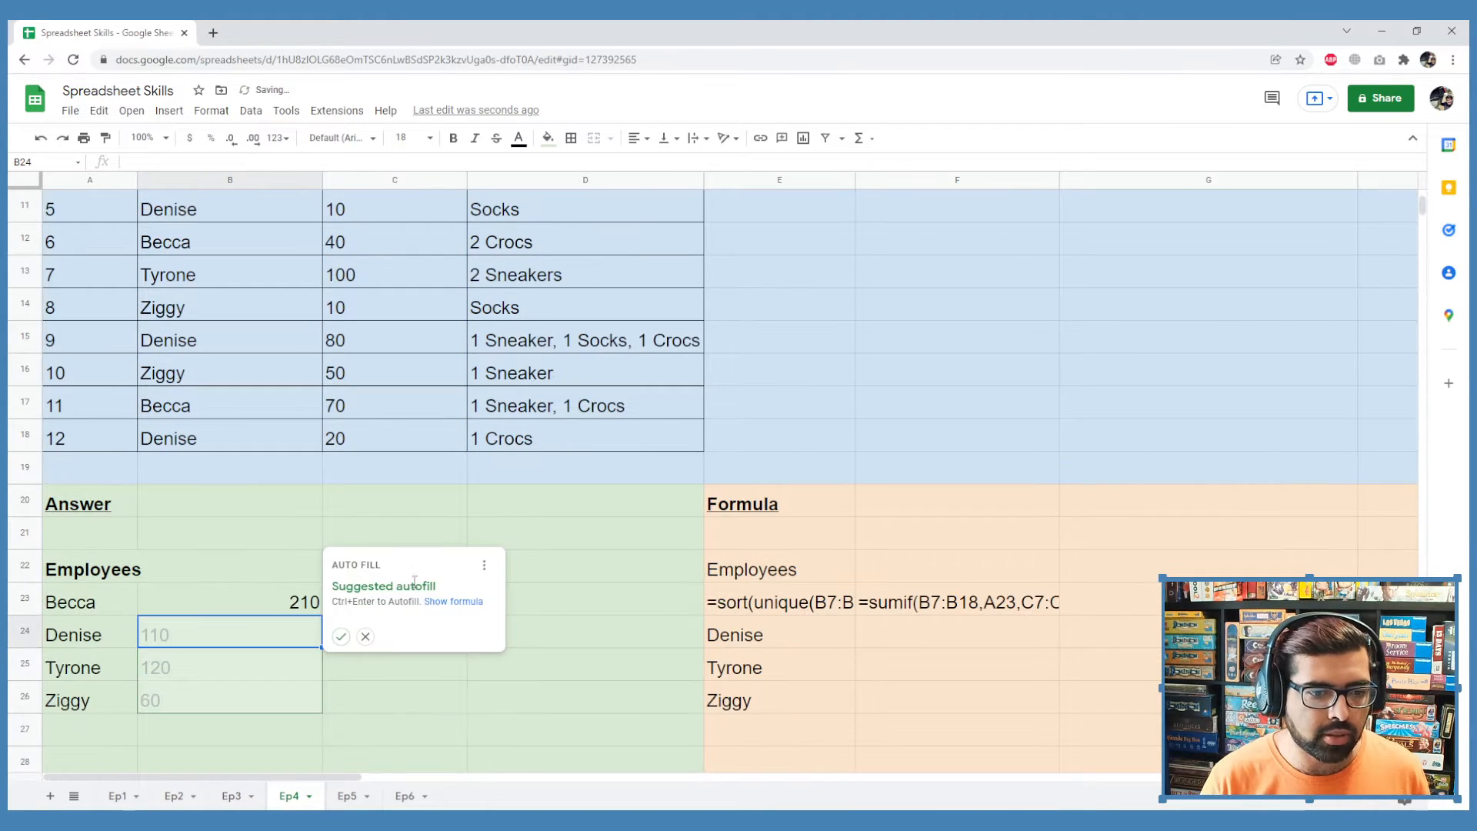
{"action": "left_click", "coordinate": [367, 637]}
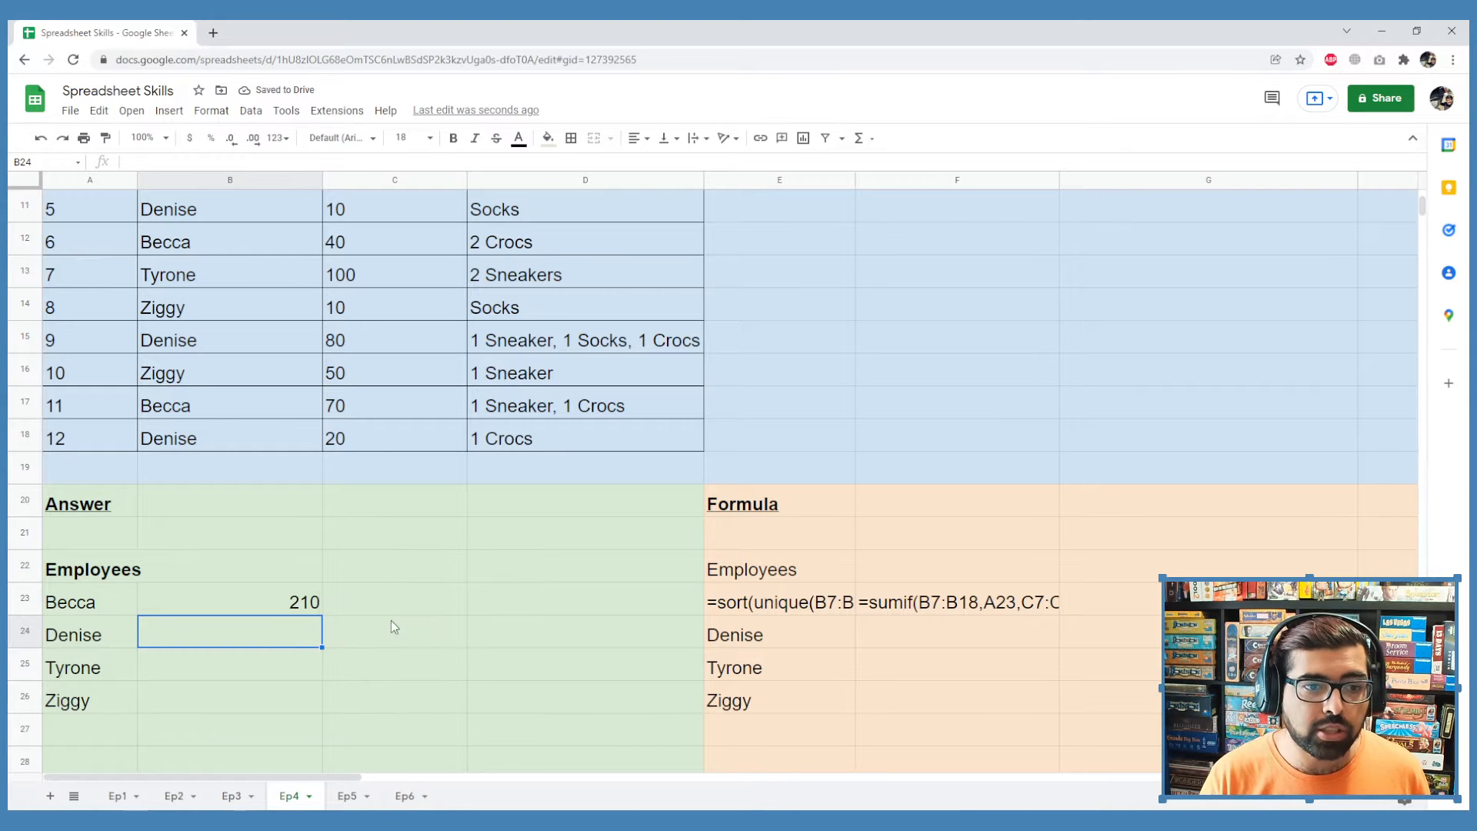
Check the first listed employee's individual sales amounts in C8:C9, C12 and C17 against the SUMIF total
{"action": "left_click", "coordinate": [392, 621]}
{"action": "scroll", "coordinate": [392, 620], "scroll_direction": "up", "scroll_amount": 3}
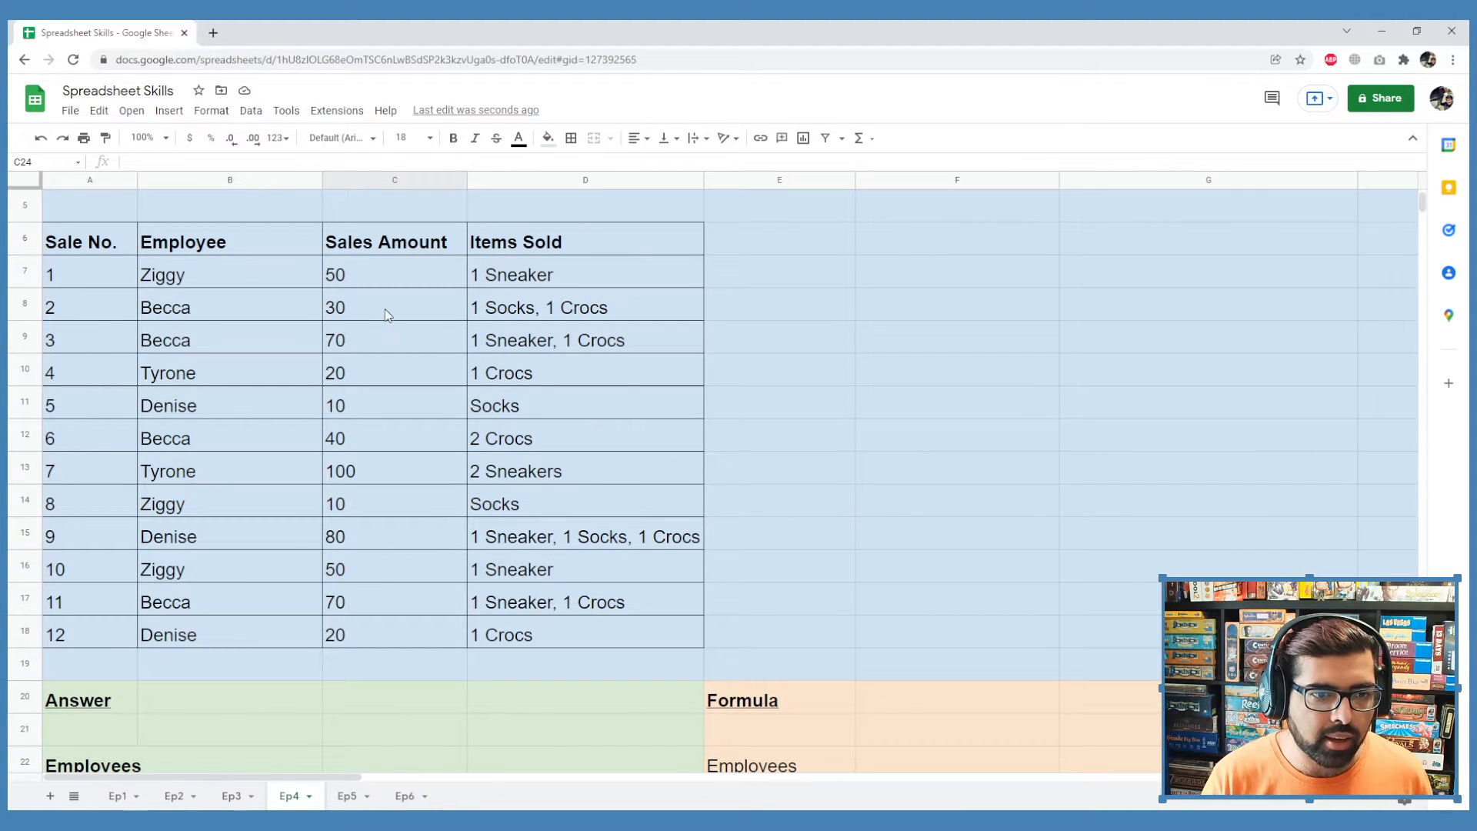
{"action": "left_click_drag", "start_coordinate": [385, 307], "coordinate": [406, 343]}
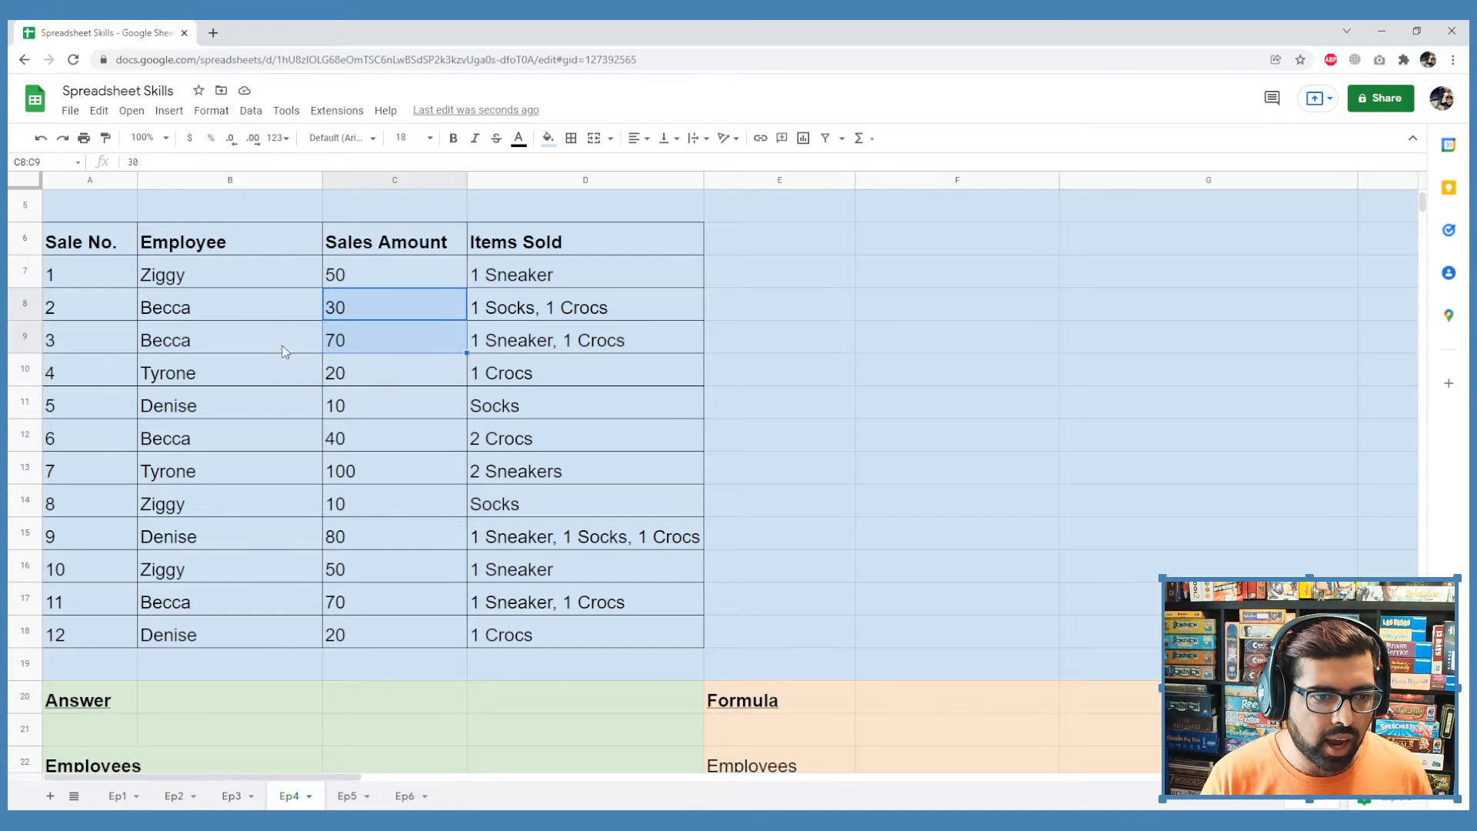
{"action": "left_click", "coordinate": [406, 447]}
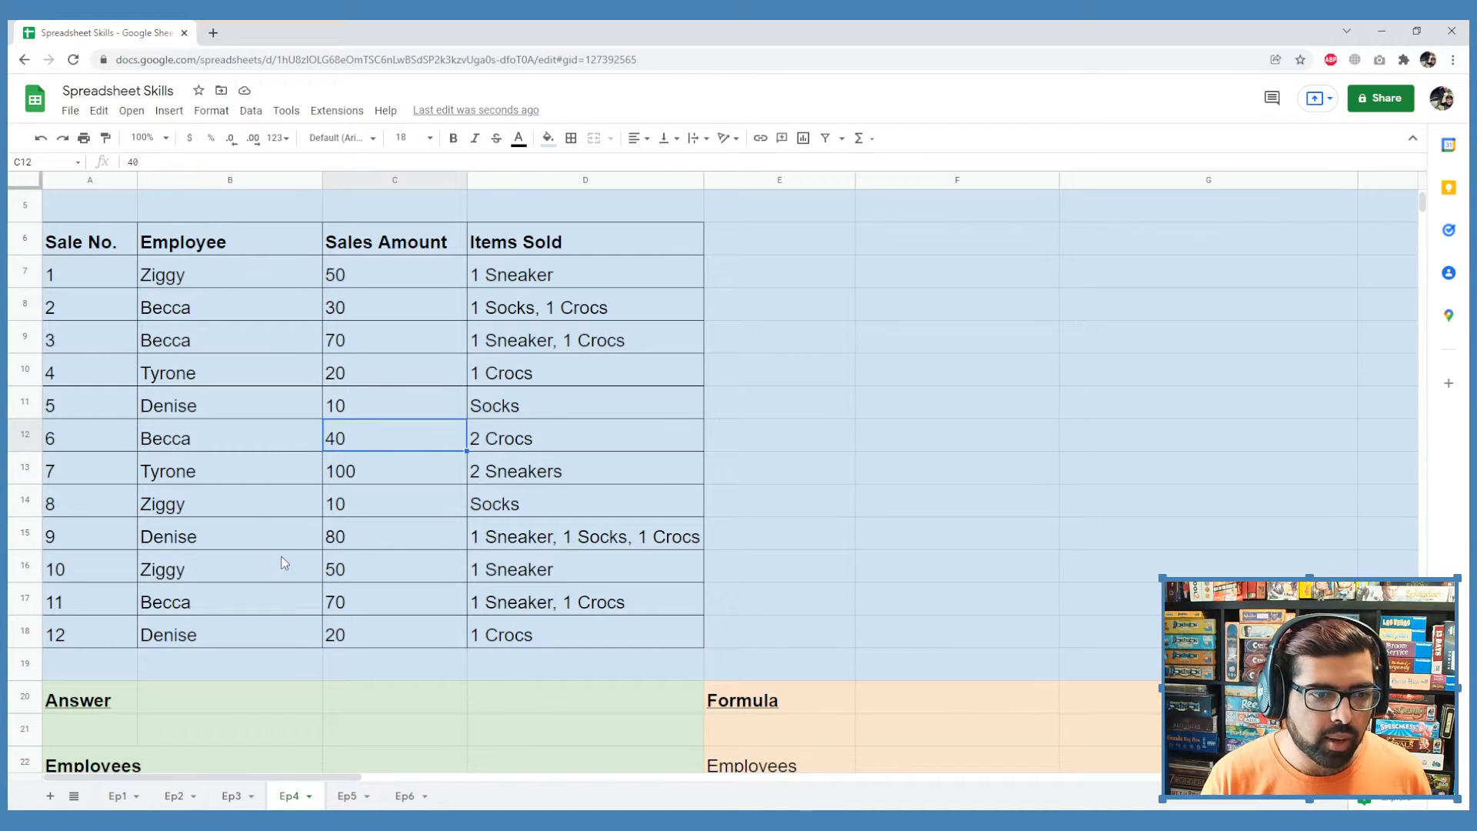
{"action": "left_click", "coordinate": [385, 599]}
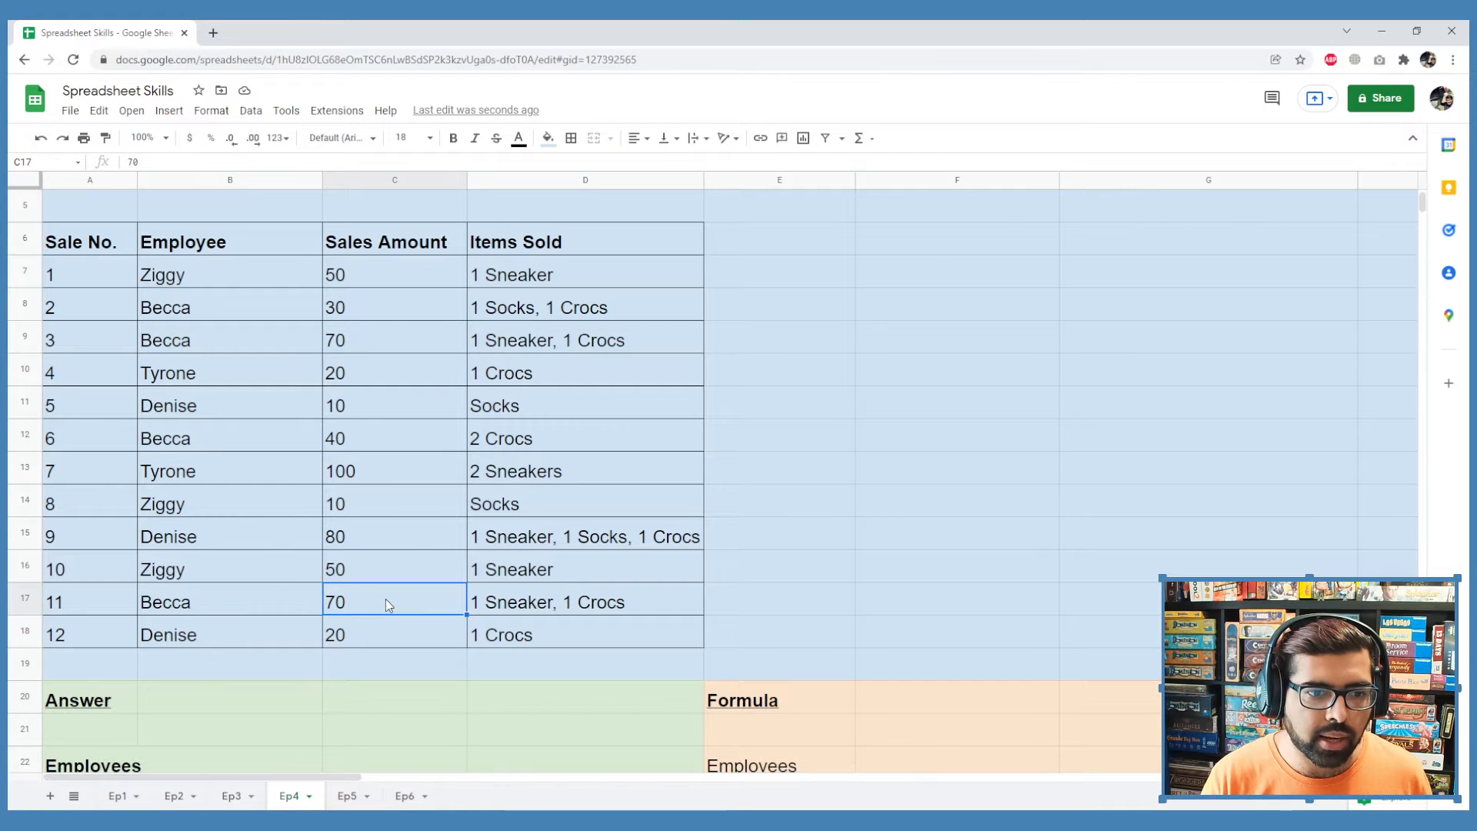
Fill the SUMIF formula from B23 down to B26 and compare the ranges in the formula texts starting at F23
{"action": "scroll", "coordinate": [330, 597], "scroll_direction": "down", "scroll_amount": 3}
{"action": "left_click", "coordinate": [223, 557]}
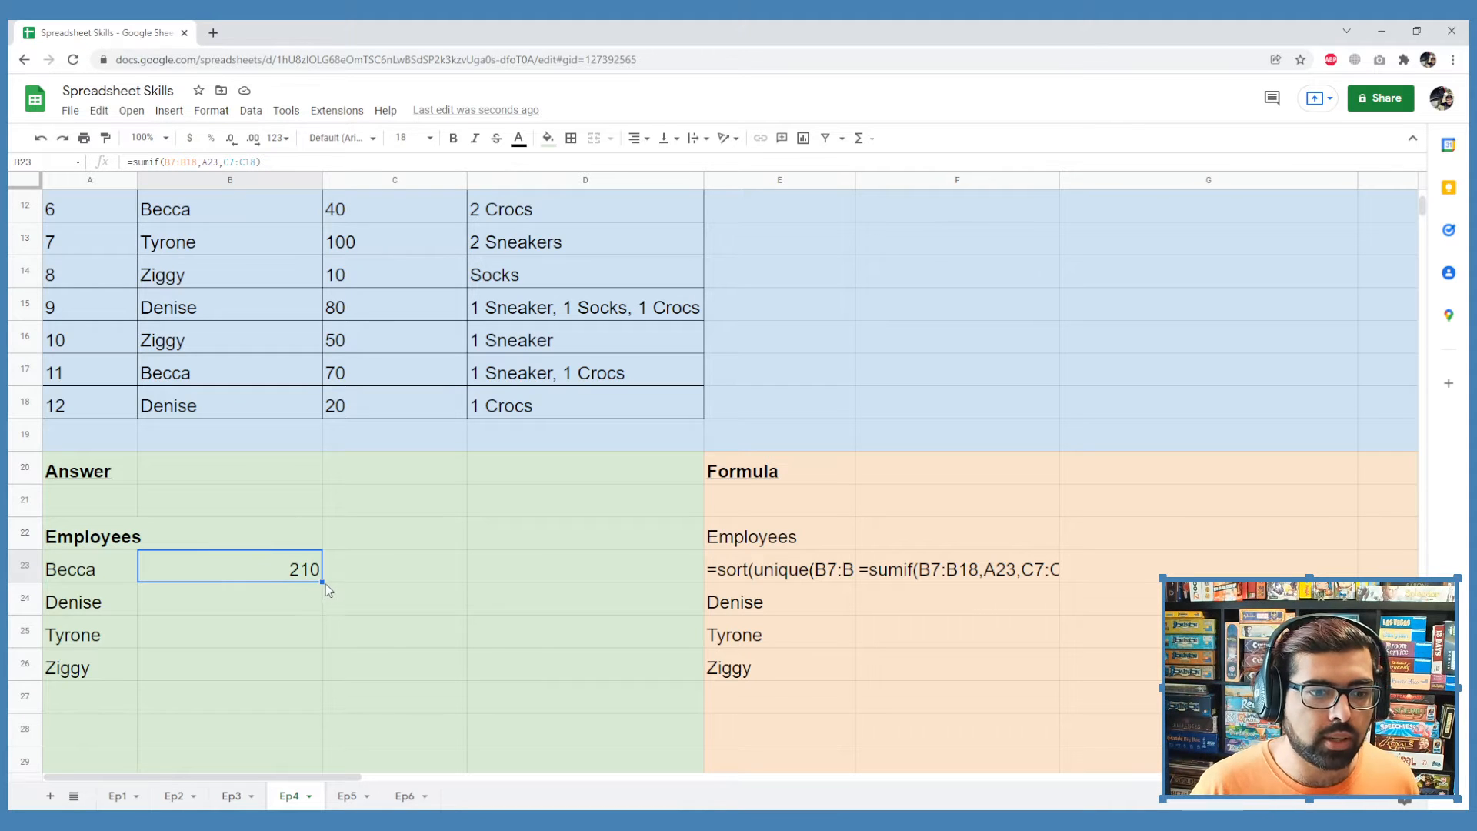
{"action": "left_click_drag", "start_coordinate": [322, 582], "coordinate": [301, 651]}
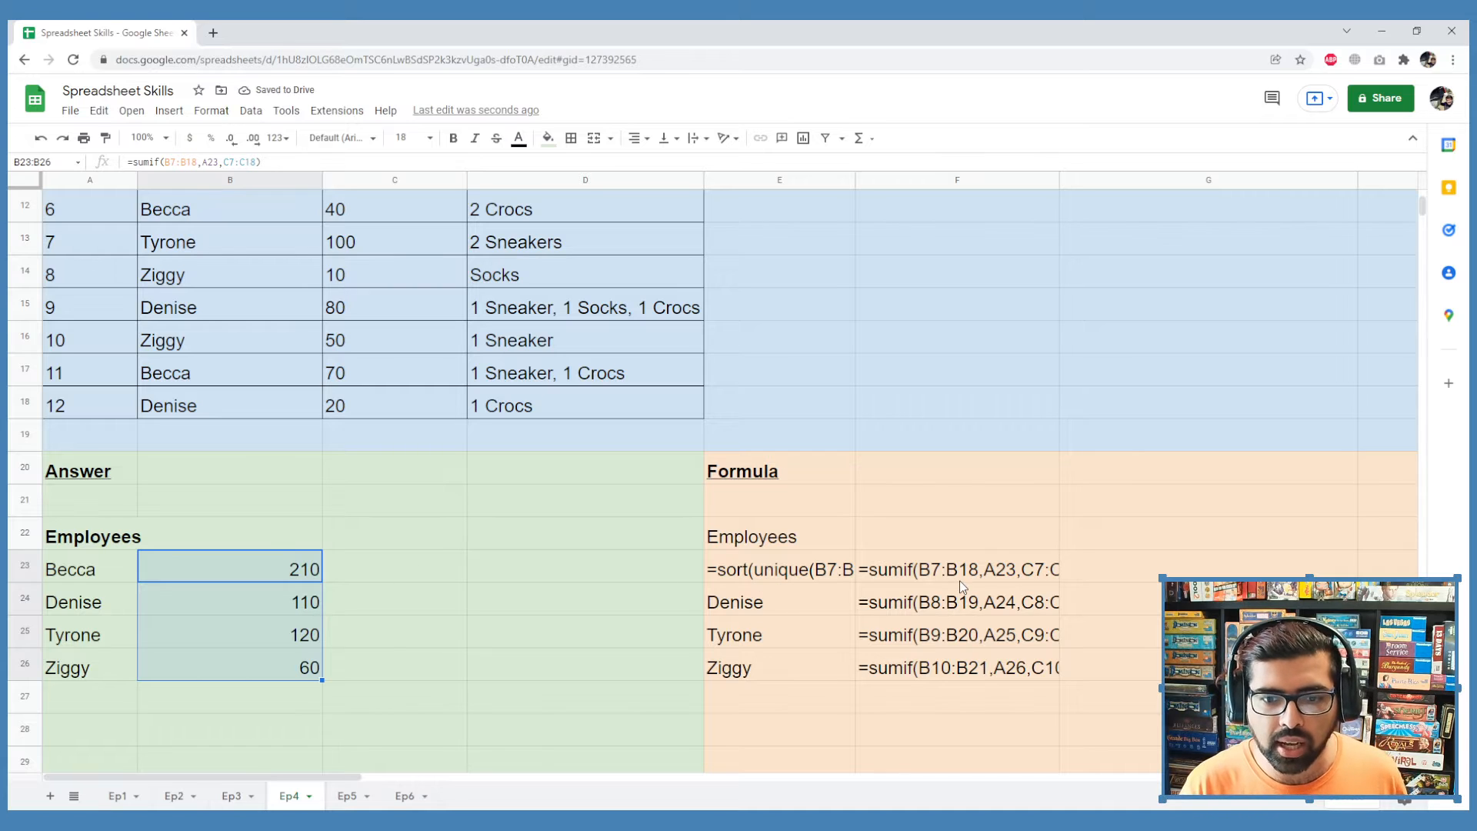
{"action": "left_click_drag", "start_coordinate": [958, 580], "coordinate": [967, 639]}
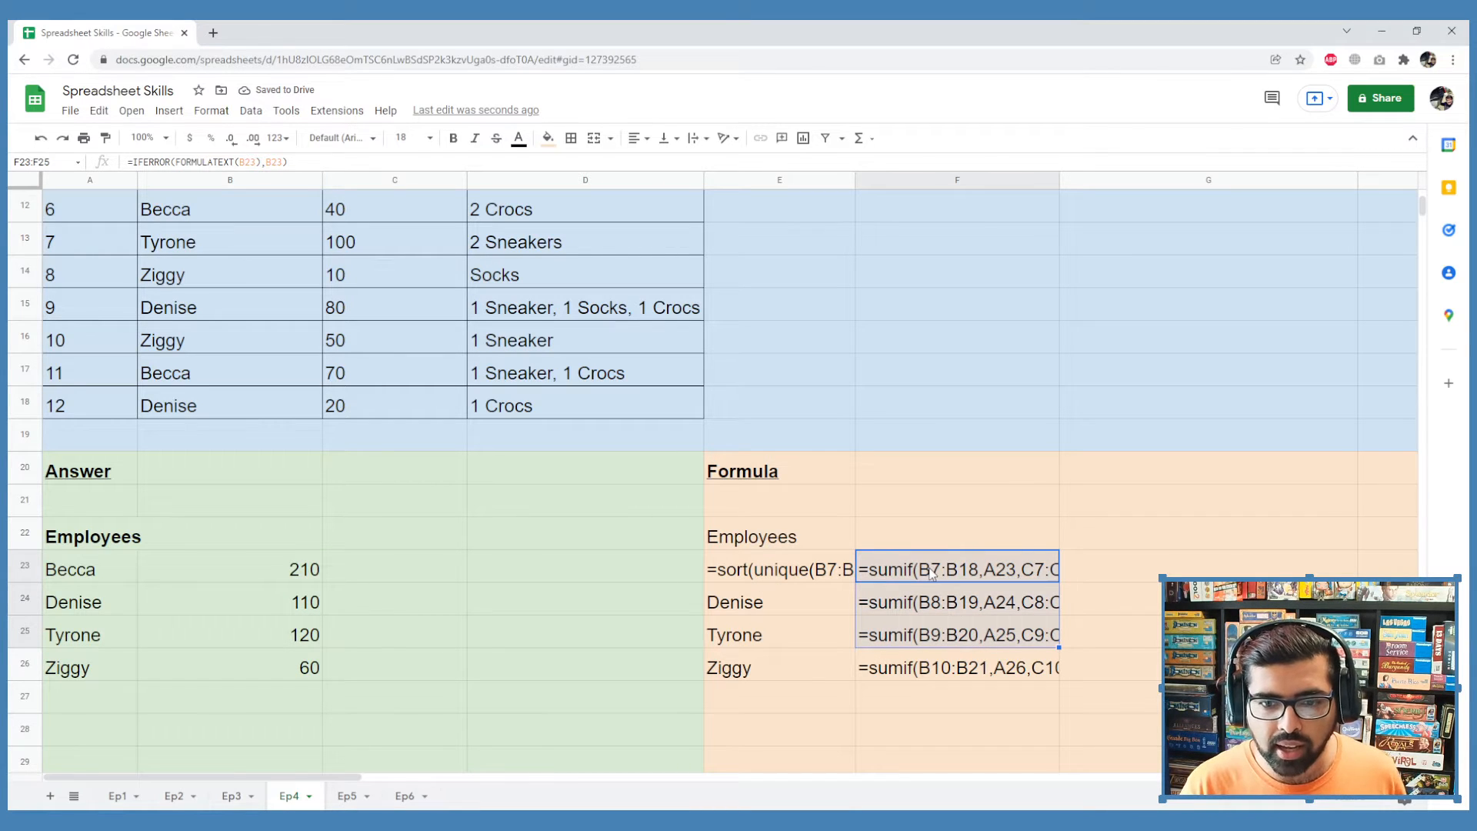
{"action": "left_click", "coordinate": [985, 573]}
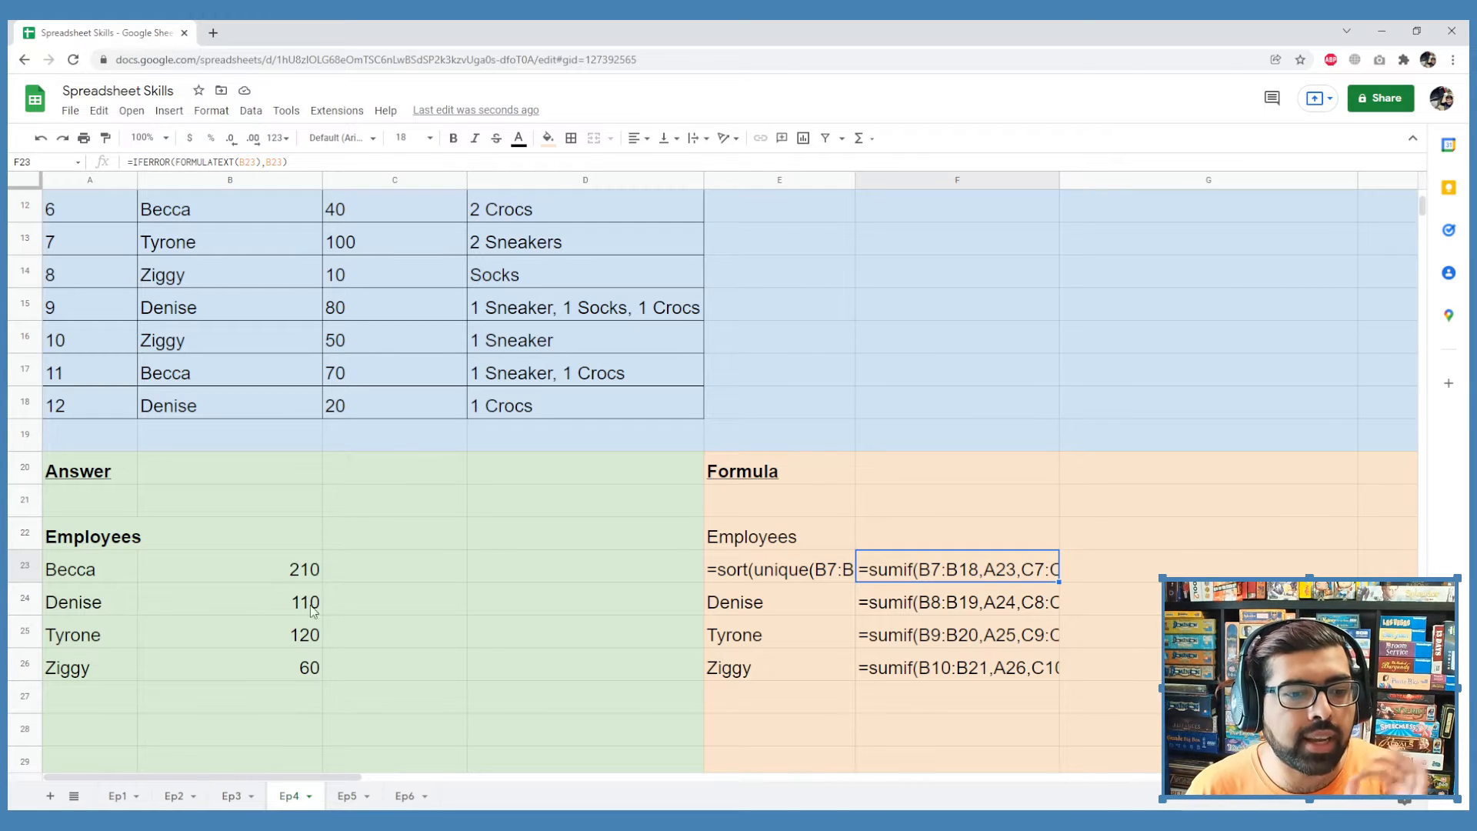
Make the criteria range in B23's SUMIF formula absolute as $B$7:$B$18
{"action": "left_click", "coordinate": [314, 567]}
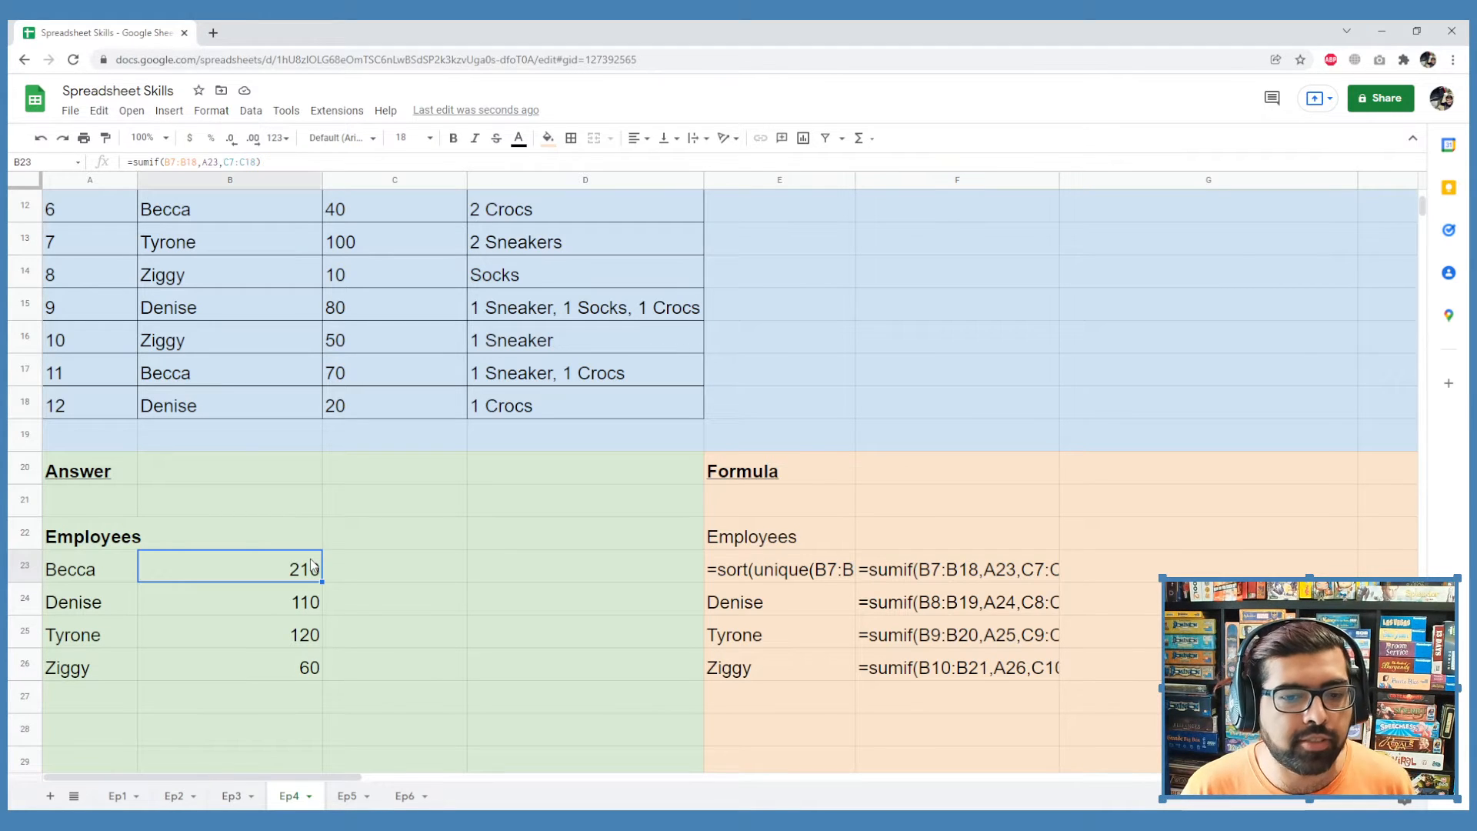
{"action": "left_click", "coordinate": [163, 162]}
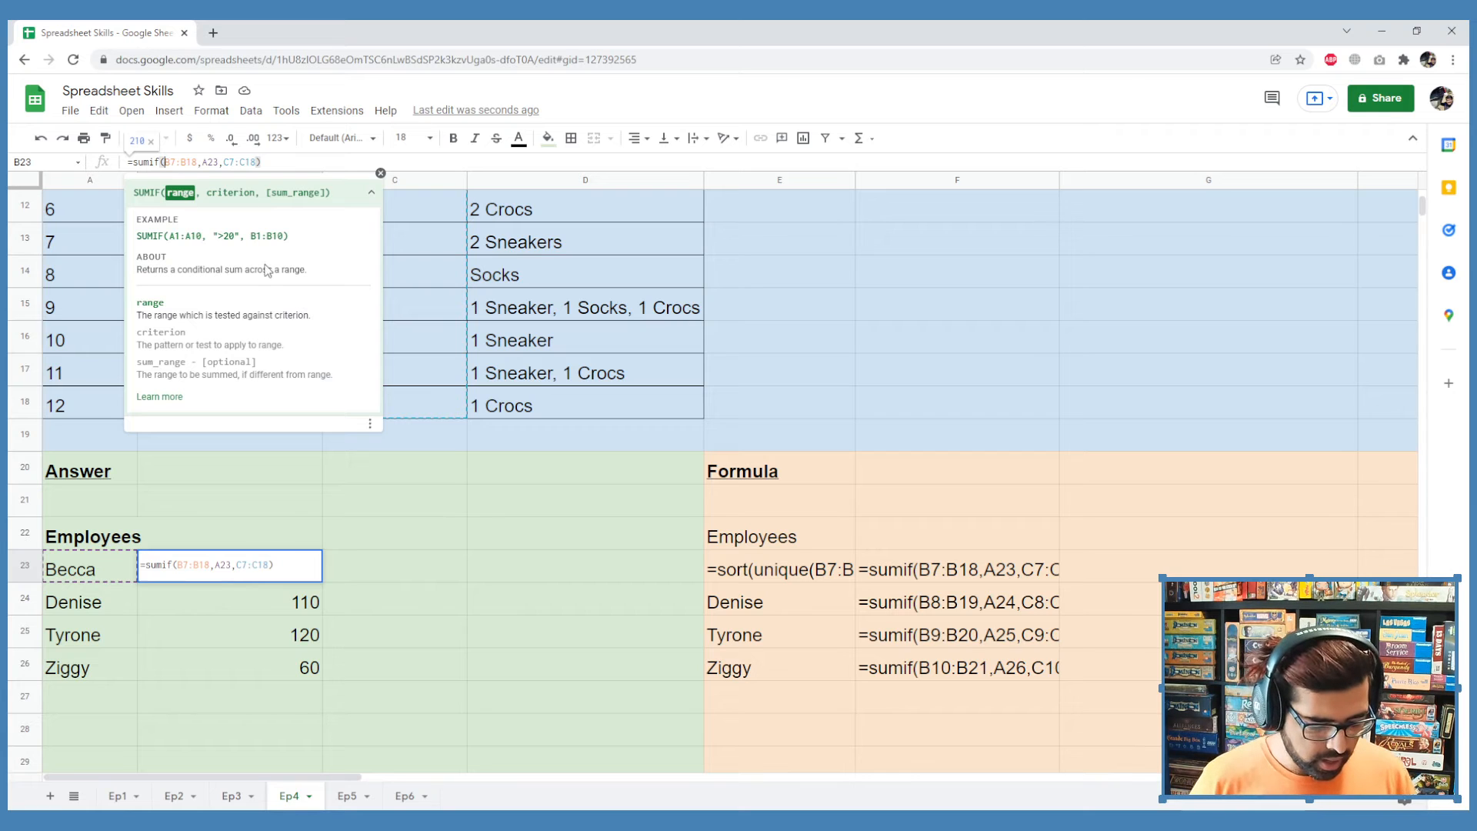
{"action": "type", "text": "$"}
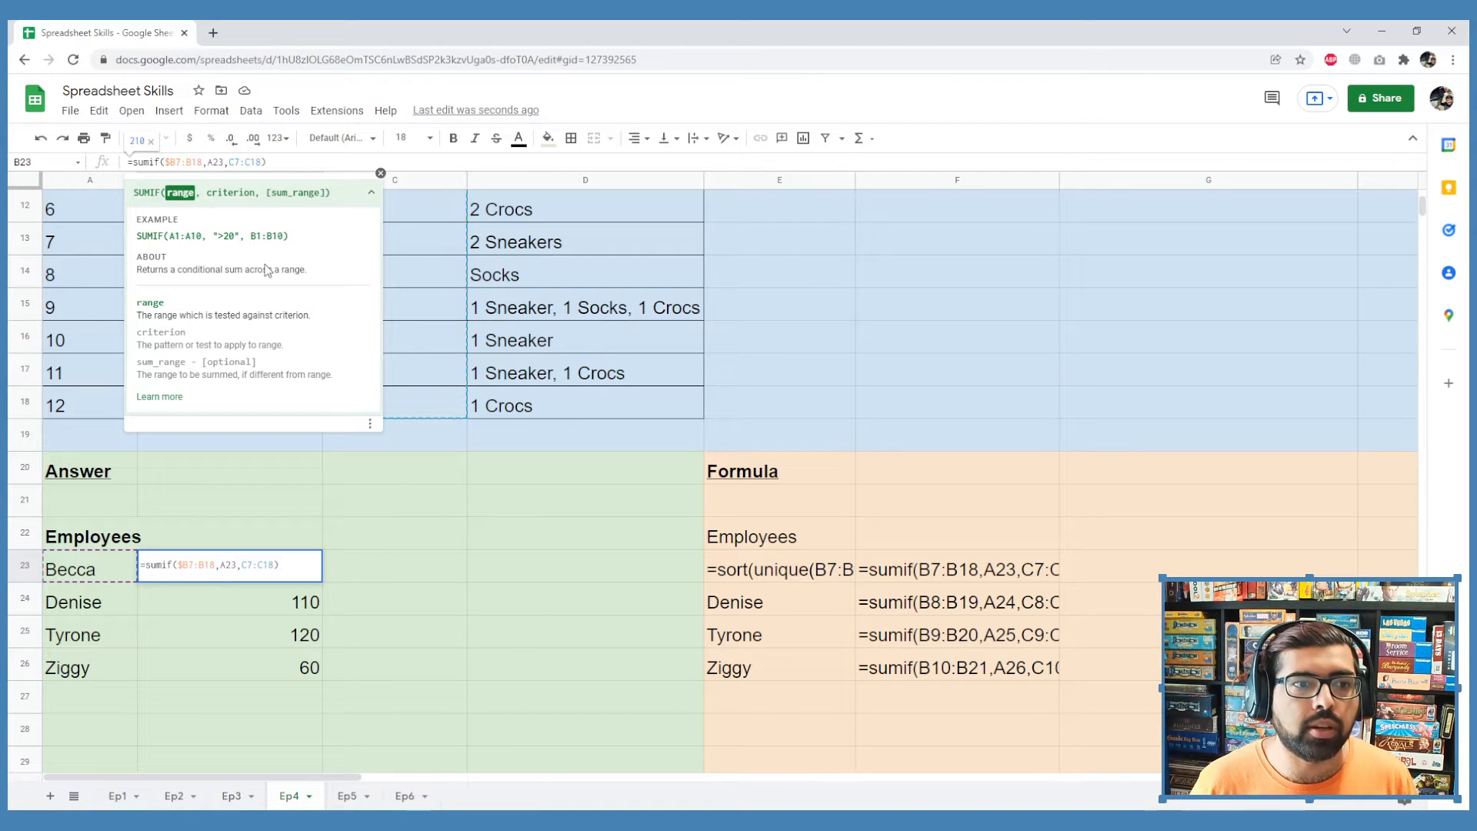
{"action": "type", "text": "$B"}
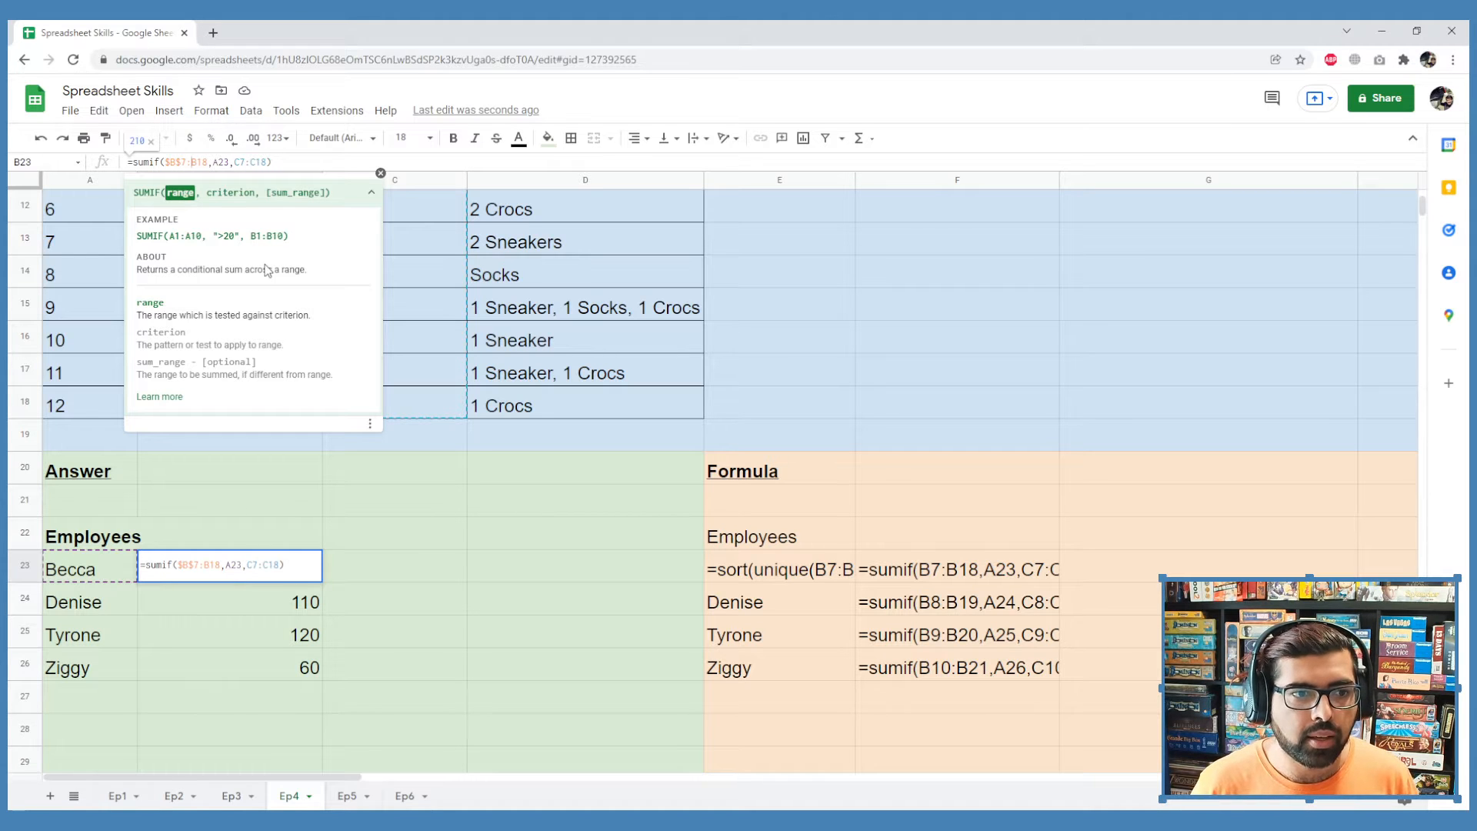
{"action": "type", "text": "$7:$B$"}
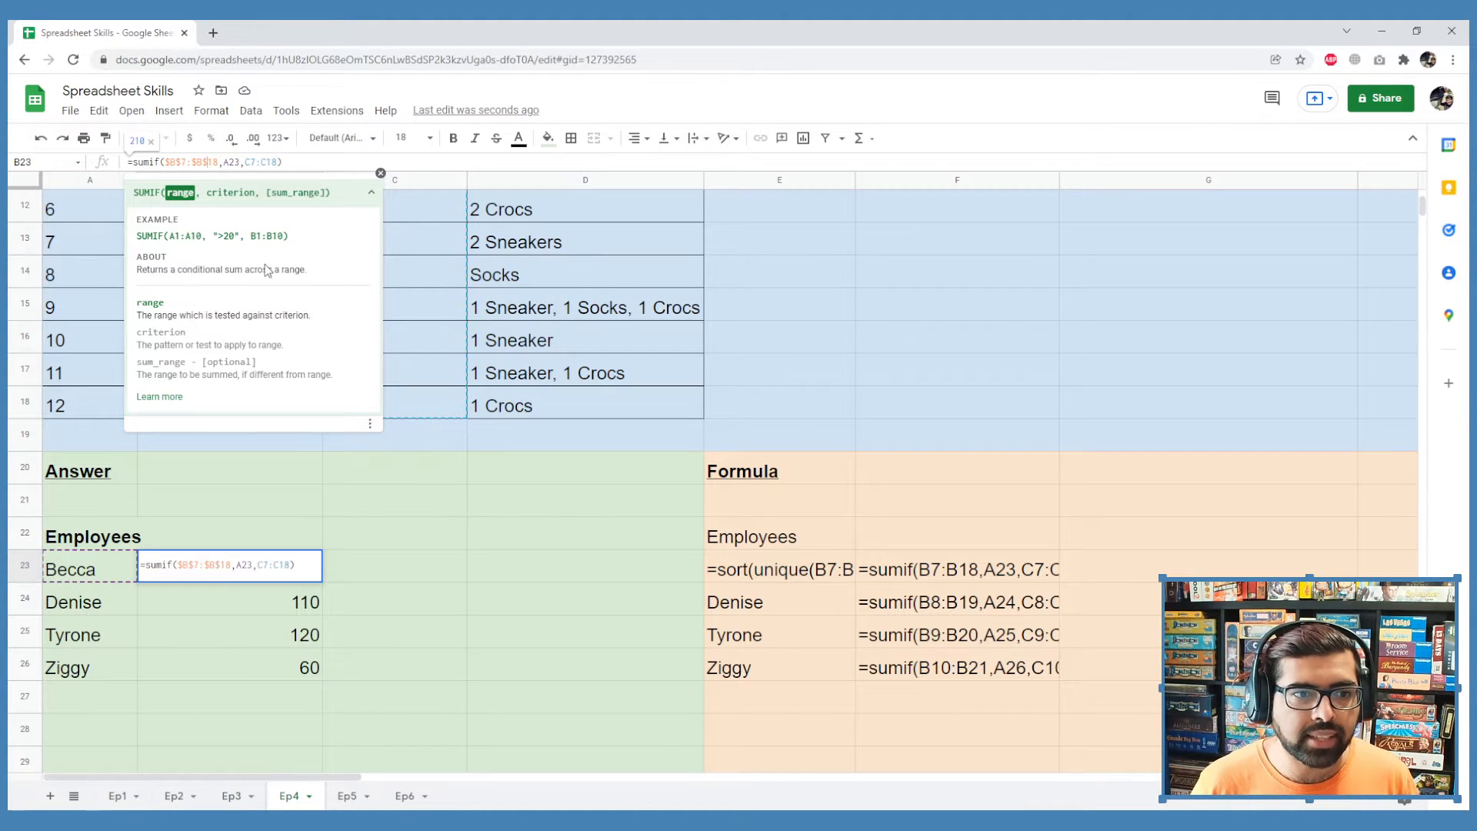
Make the sum range in B23's SUMIF formula absolute as $C$7:$C$18 and commit the formula
{"action": "key", "text": "Right"}
{"action": "key", "text": "Right"}
{"action": "key", "text": "Right"}
{"action": "key", "text": "Right"}
{"action": "key", "text": "Right"}
{"action": "key", "text": "Right"}
{"action": "key", "text": "Right"}
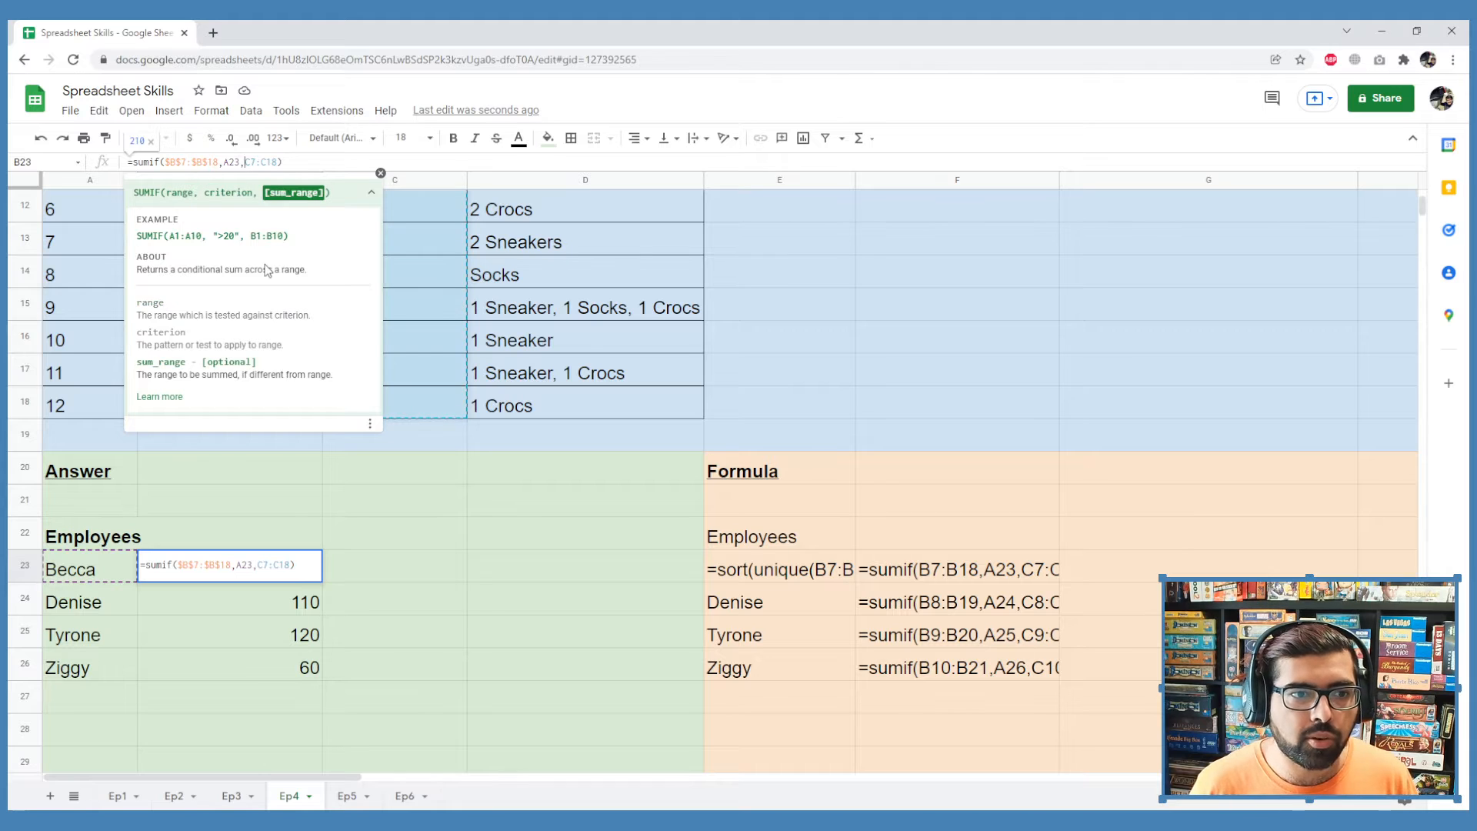
{"action": "type", "text": "$"}
{"action": "key", "text": "Right"}
{"action": "type", "text": "$B"}
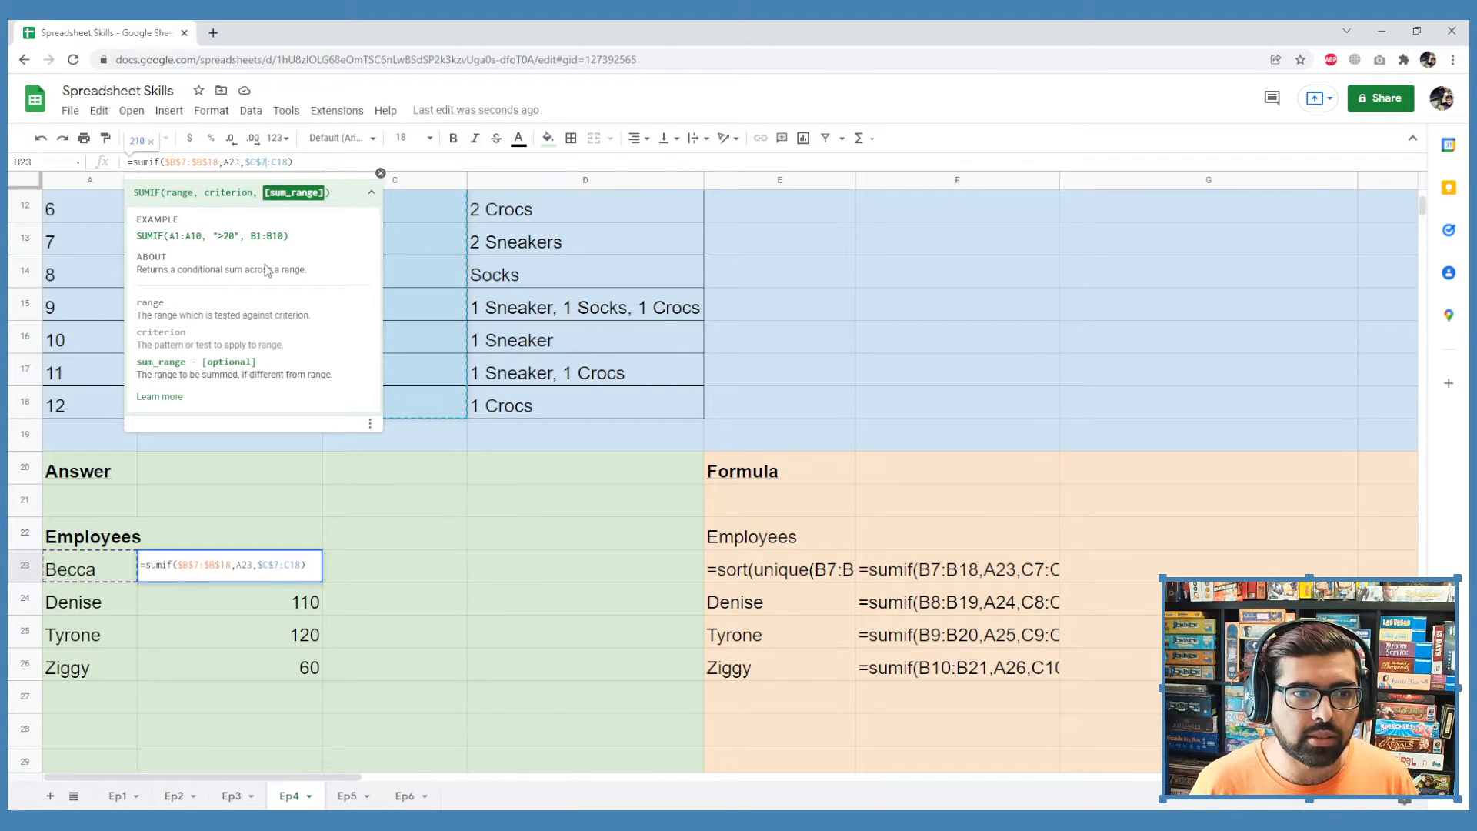
{"action": "type", "text": "$"}
{"action": "key", "text": "Right"}
{"action": "type", "text": "$"}
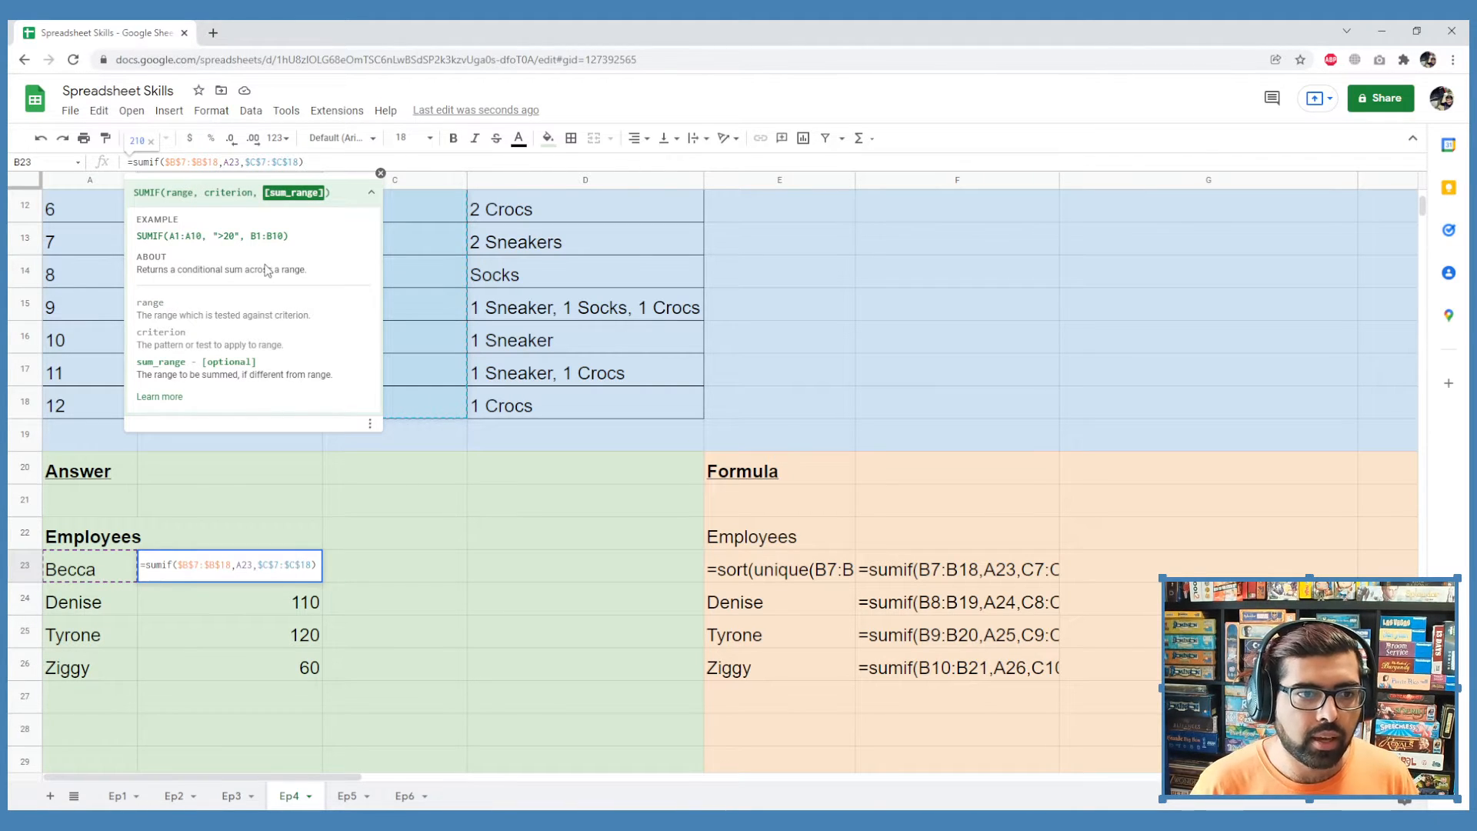
{"action": "key", "text": "Return"}
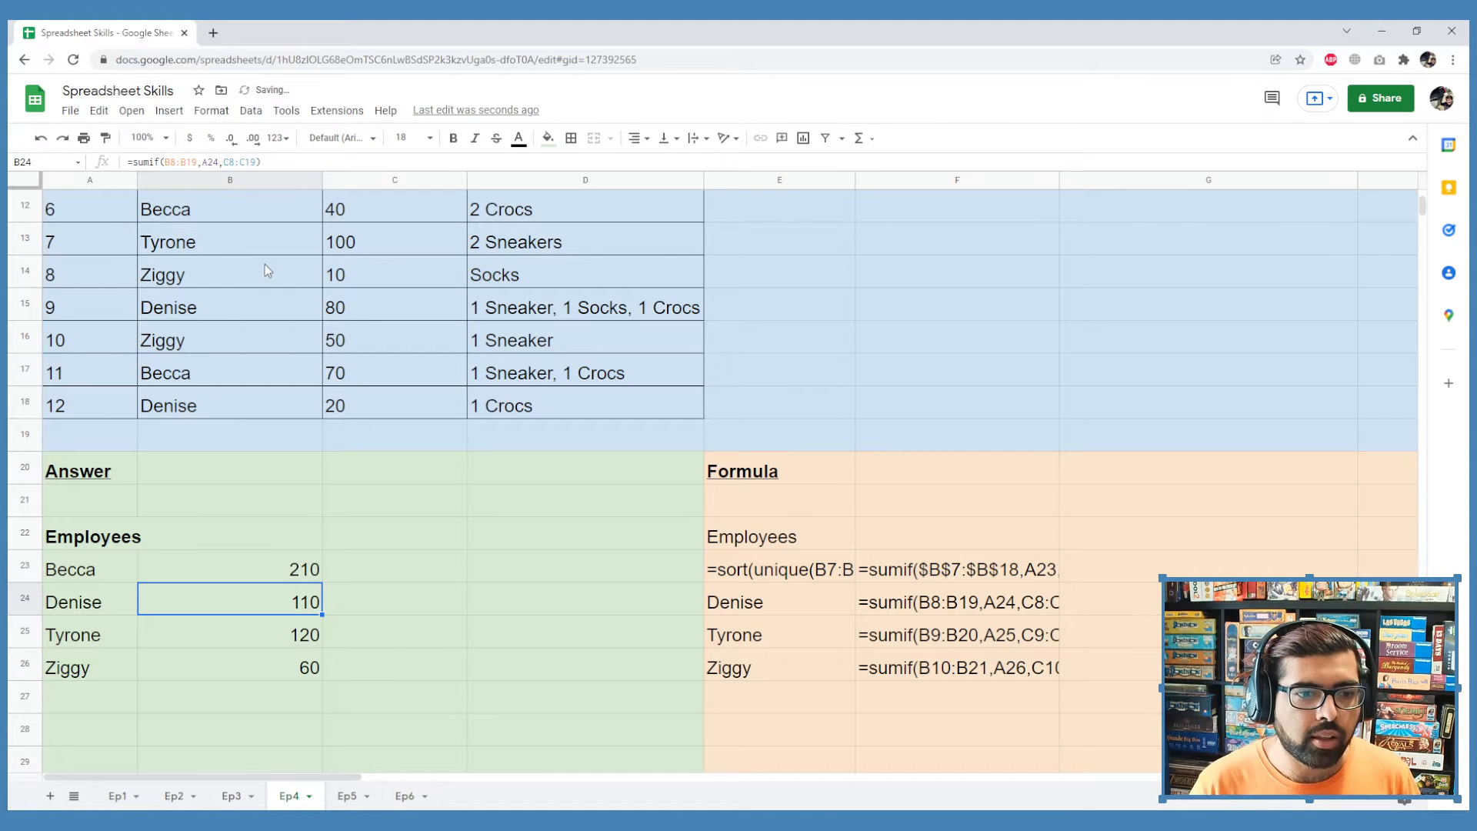
Try filling the absolute-range SUMIF from B23 down to B26 and compare the ranges in the formula texts F23:F26
{"action": "key", "text": "Up"}
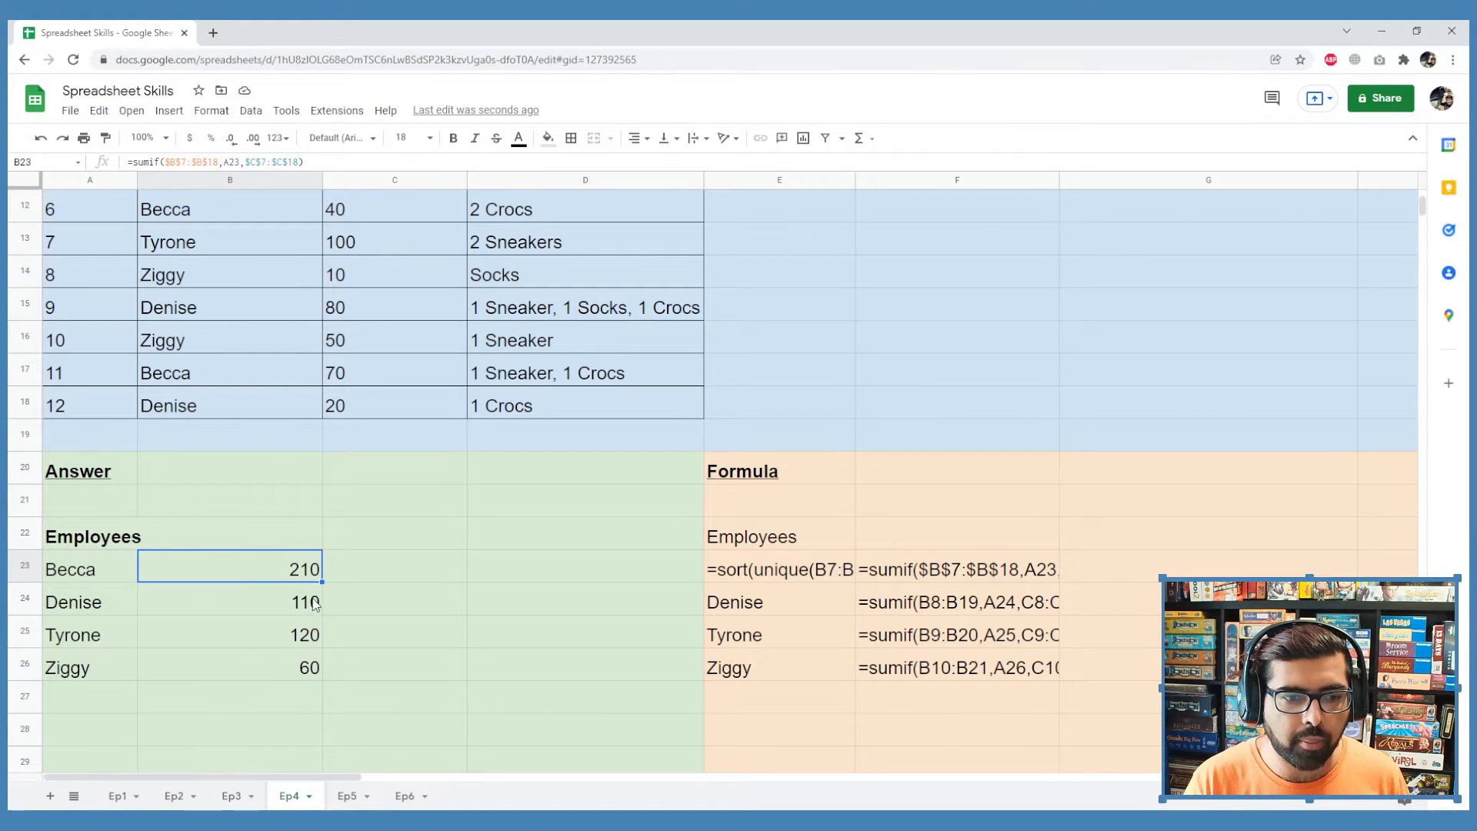
{"action": "left_click_drag", "start_coordinate": [321, 583], "coordinate": [325, 670]}
{"action": "left_click", "coordinate": [953, 577]}
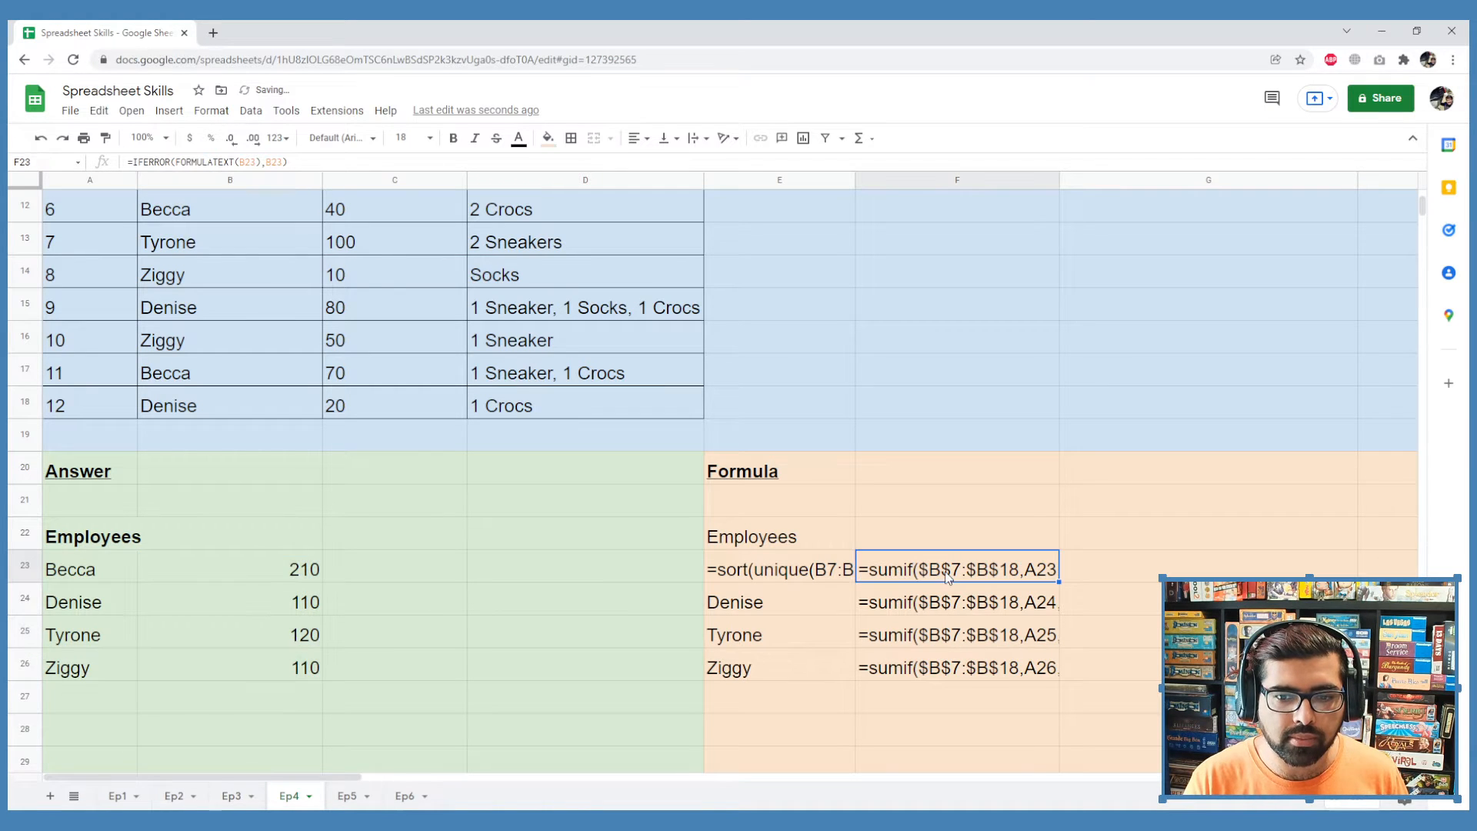
{"action": "left_click", "coordinate": [987, 604]}
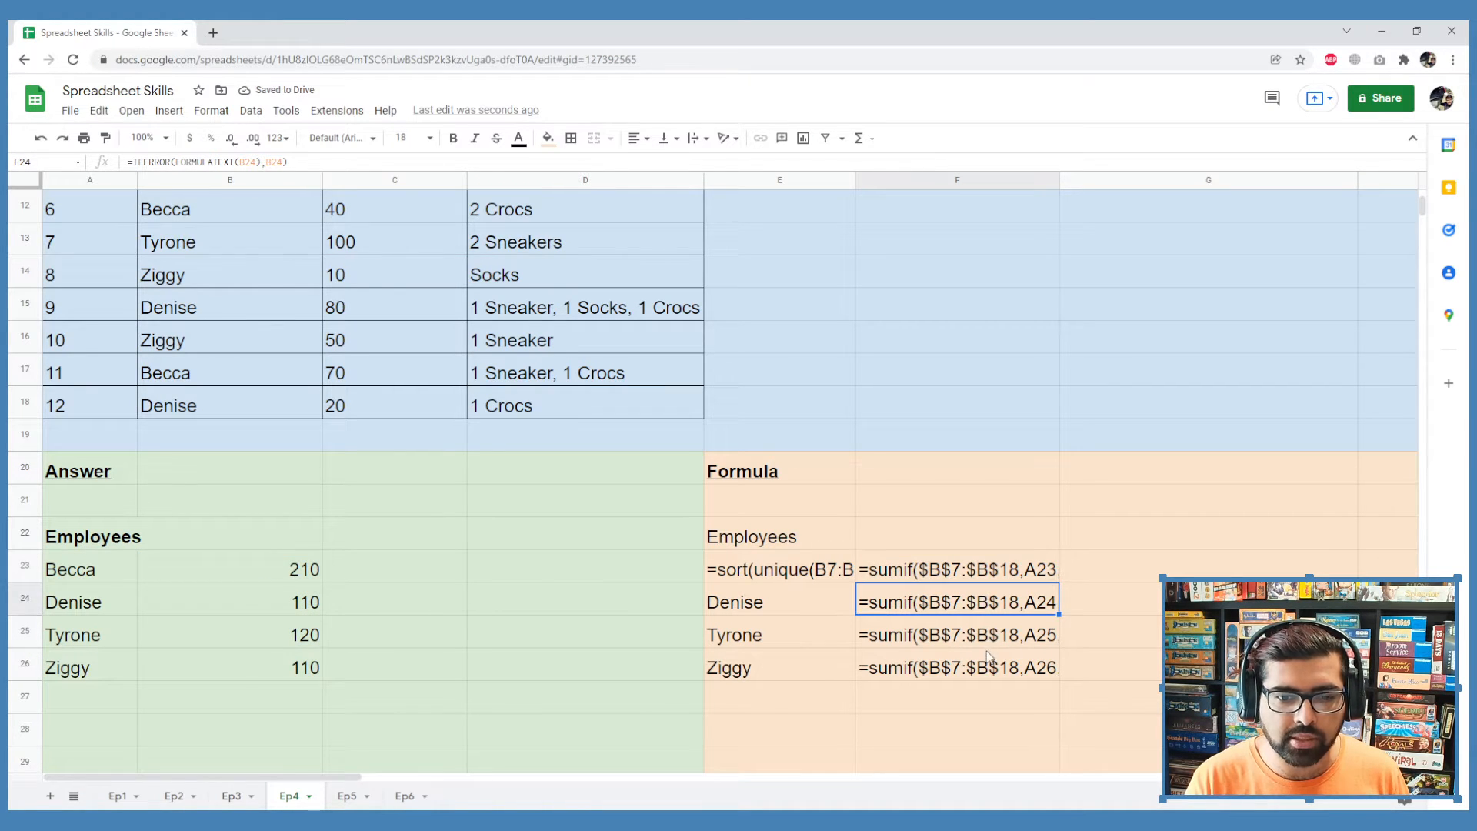
{"action": "left_click", "coordinate": [991, 660]}
{"action": "left_click", "coordinate": [290, 672]}
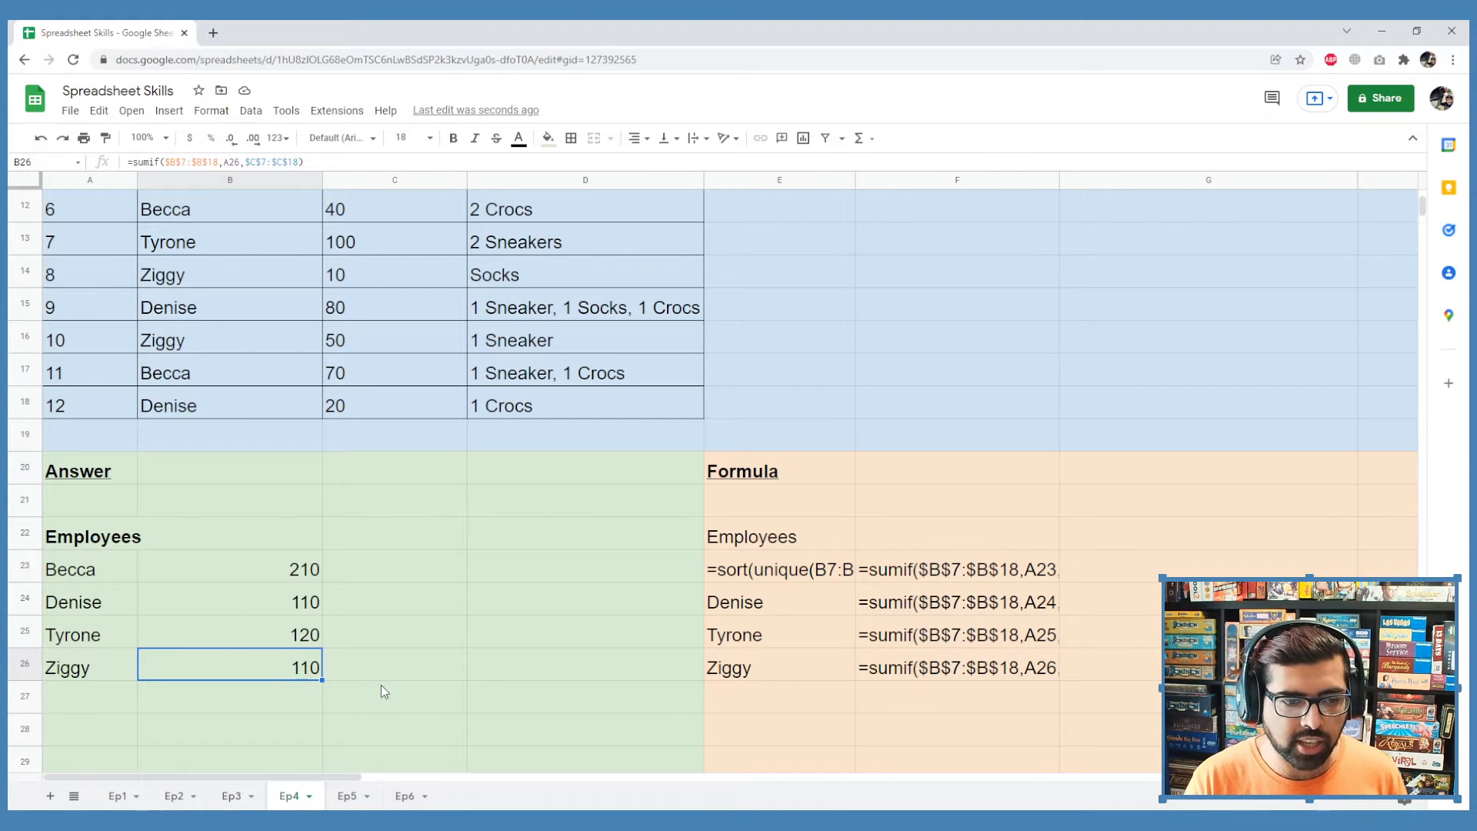
{"action": "key", "text": "ctrl+z"}
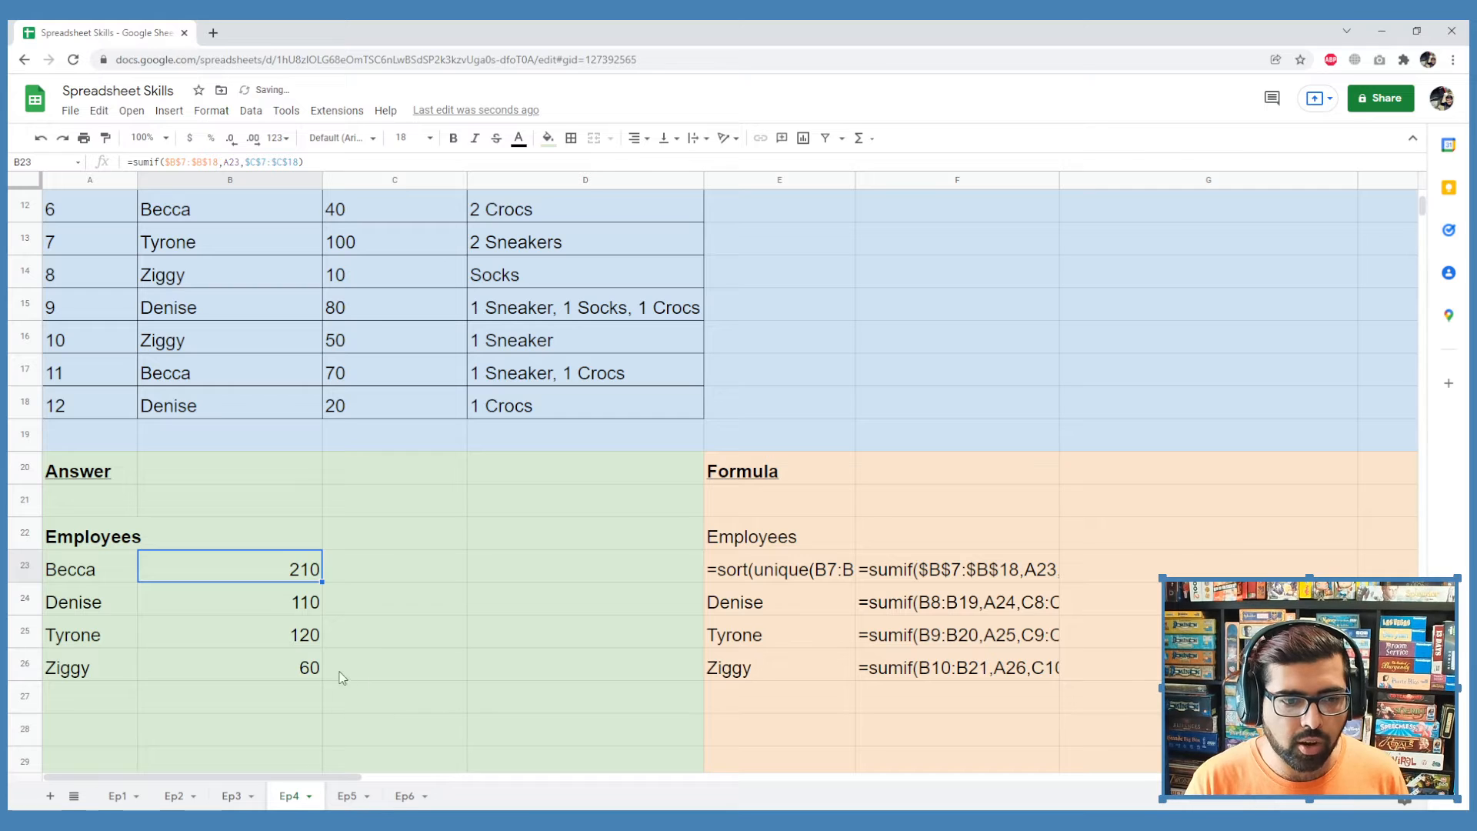
Fill the SUMIF with absolute ranges from B23 down to B26 and review the totals against the sales data and task questions
{"action": "scroll", "coordinate": [301, 645], "scroll_direction": "up", "scroll_amount": 5}
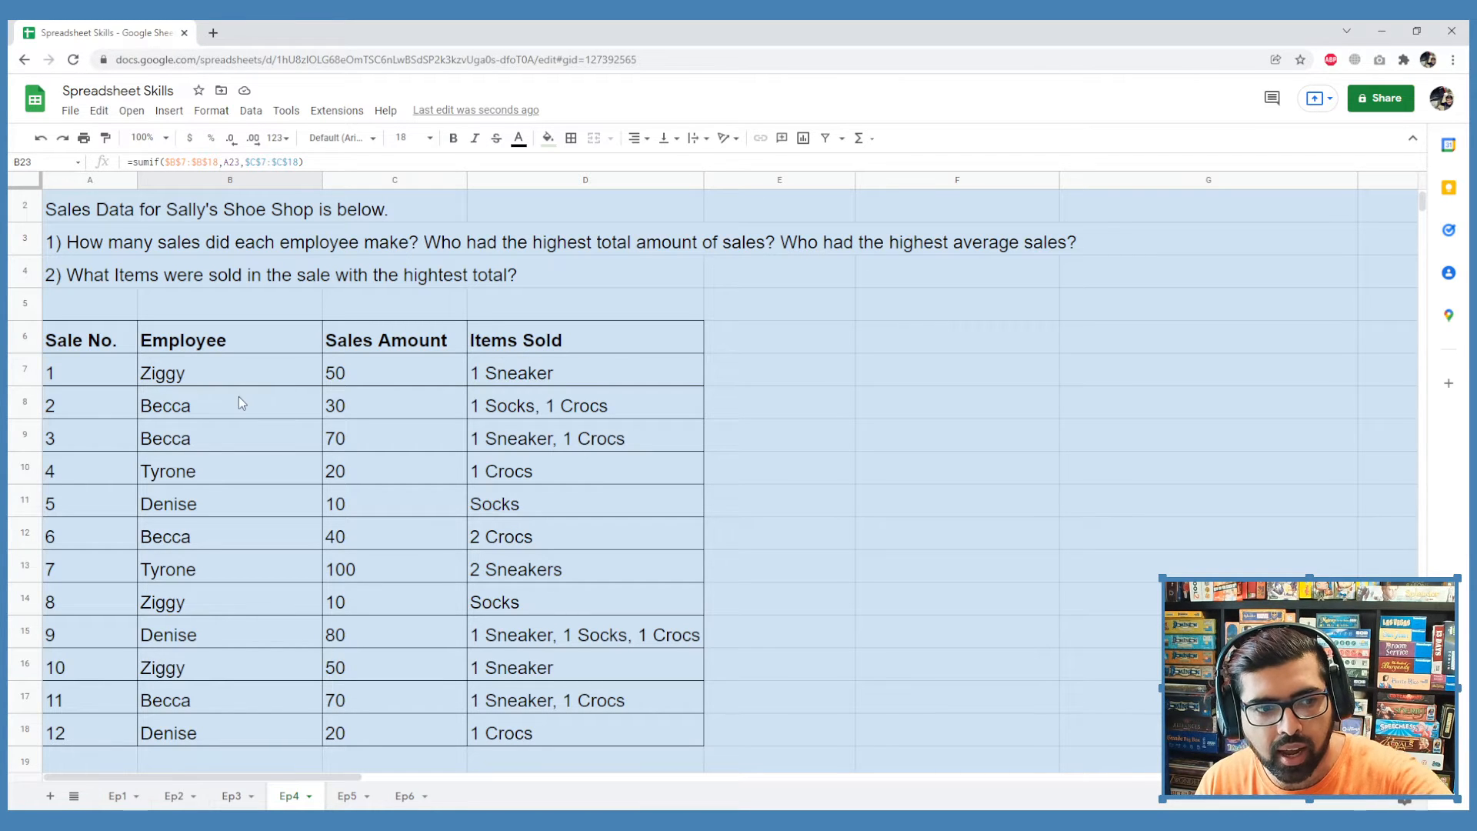
{"action": "scroll", "coordinate": [242, 392], "scroll_direction": "down", "scroll_amount": 5}
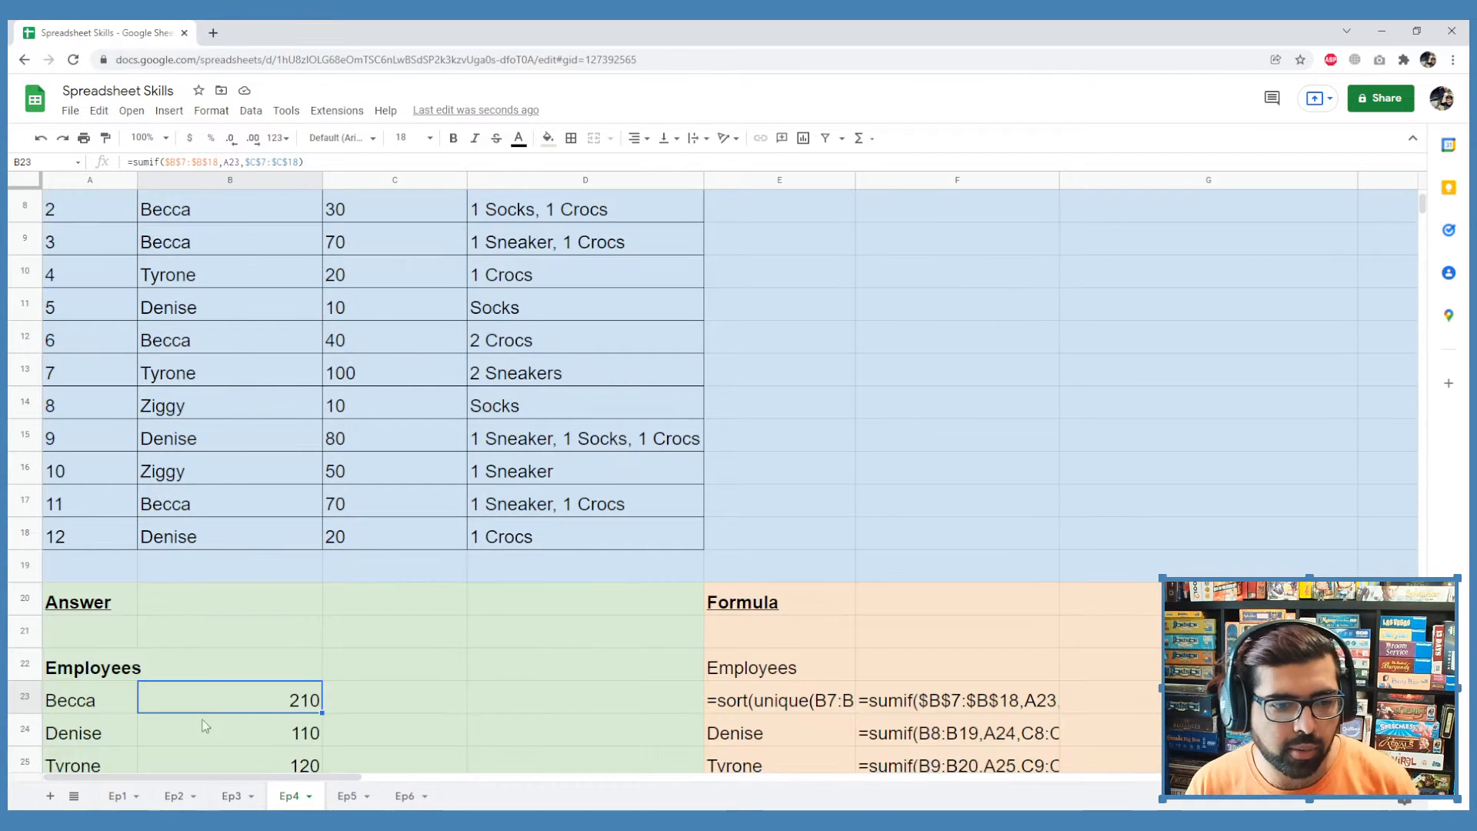
{"action": "left_click_drag", "start_coordinate": [322, 583], "coordinate": [333, 676]}
{"action": "scroll", "coordinate": [266, 663], "scroll_direction": "up", "scroll_amount": 3}
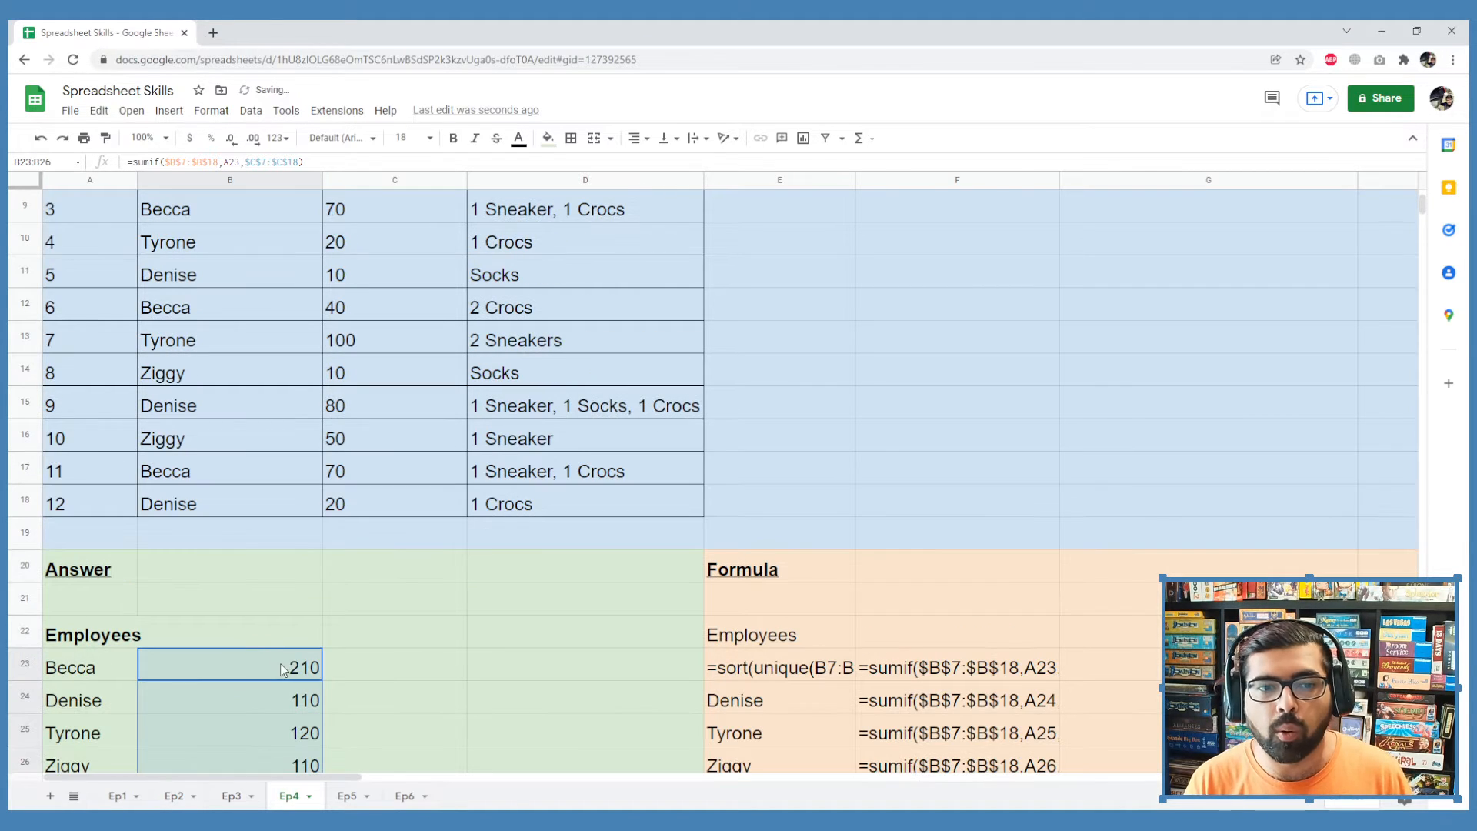
{"action": "scroll", "coordinate": [352, 613], "scroll_direction": "down", "scroll_amount": 3}
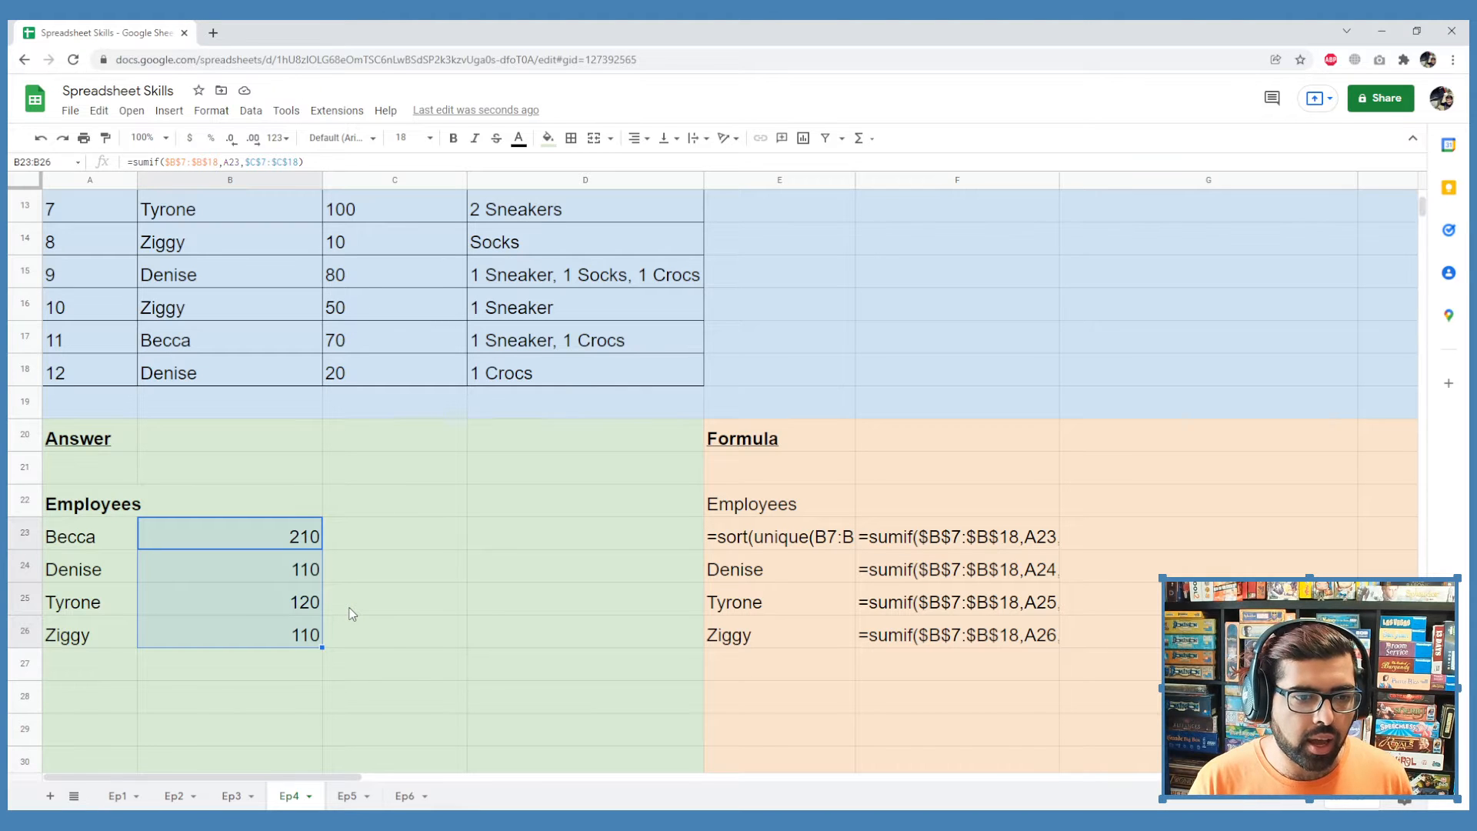
{"action": "scroll", "coordinate": [352, 613], "scroll_direction": "up", "scroll_amount": 4}
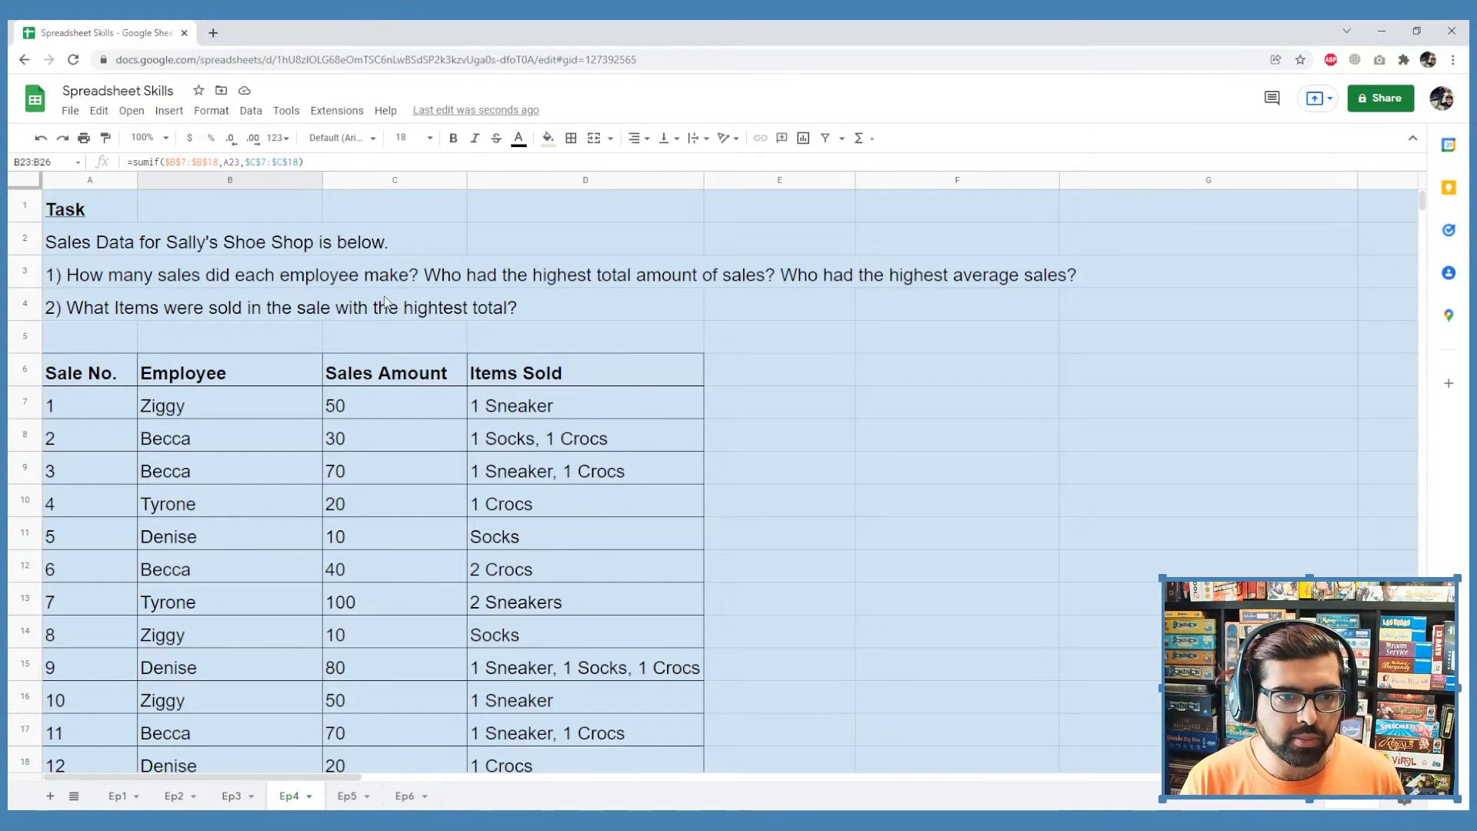
{"action": "scroll", "coordinate": [385, 301], "scroll_direction": "down", "scroll_amount": 4}
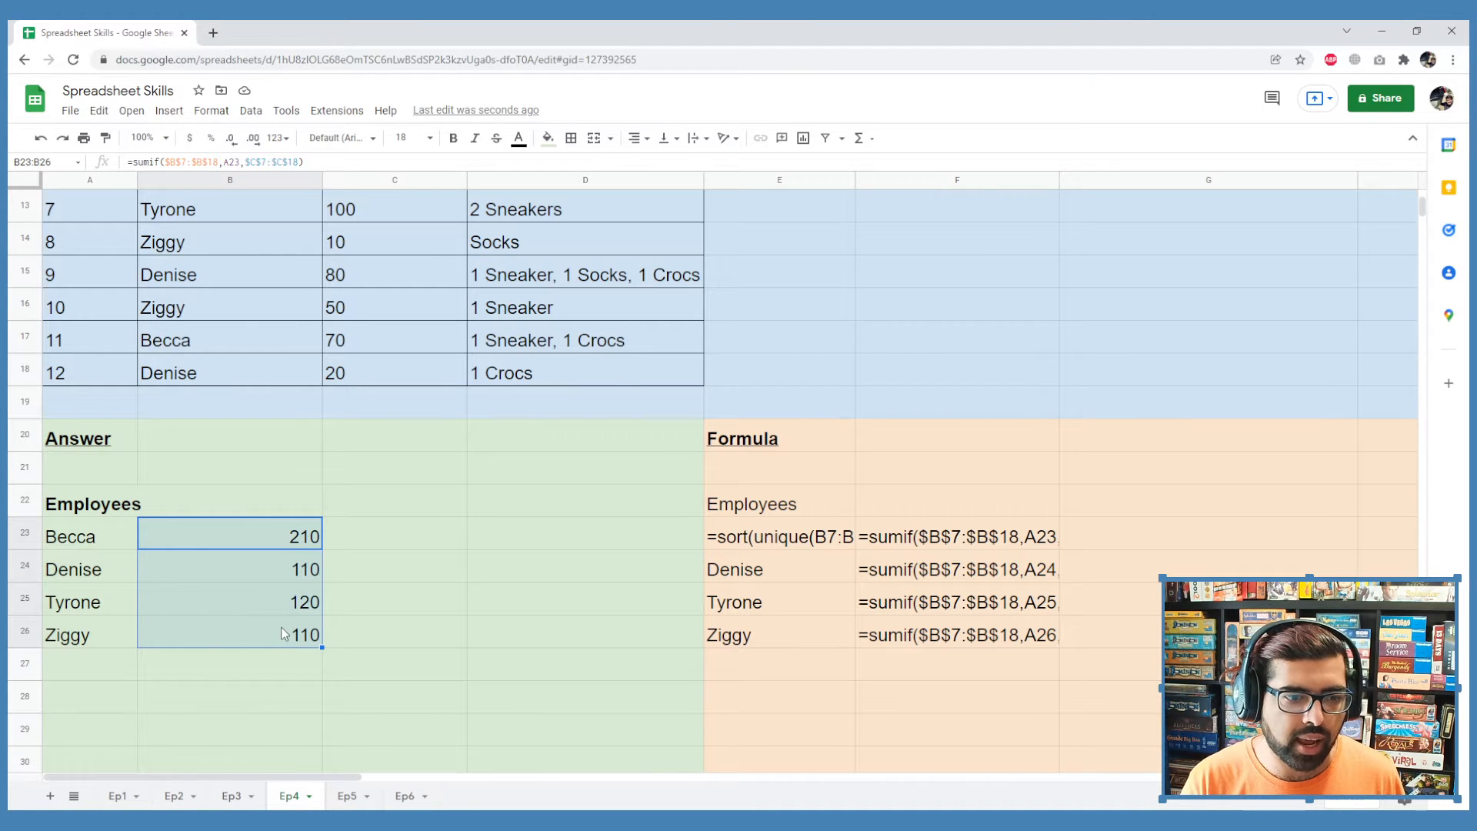
{"action": "left_click", "coordinate": [414, 529]}
{"action": "scroll", "coordinate": [415, 529], "scroll_direction": "up", "scroll_amount": 4}
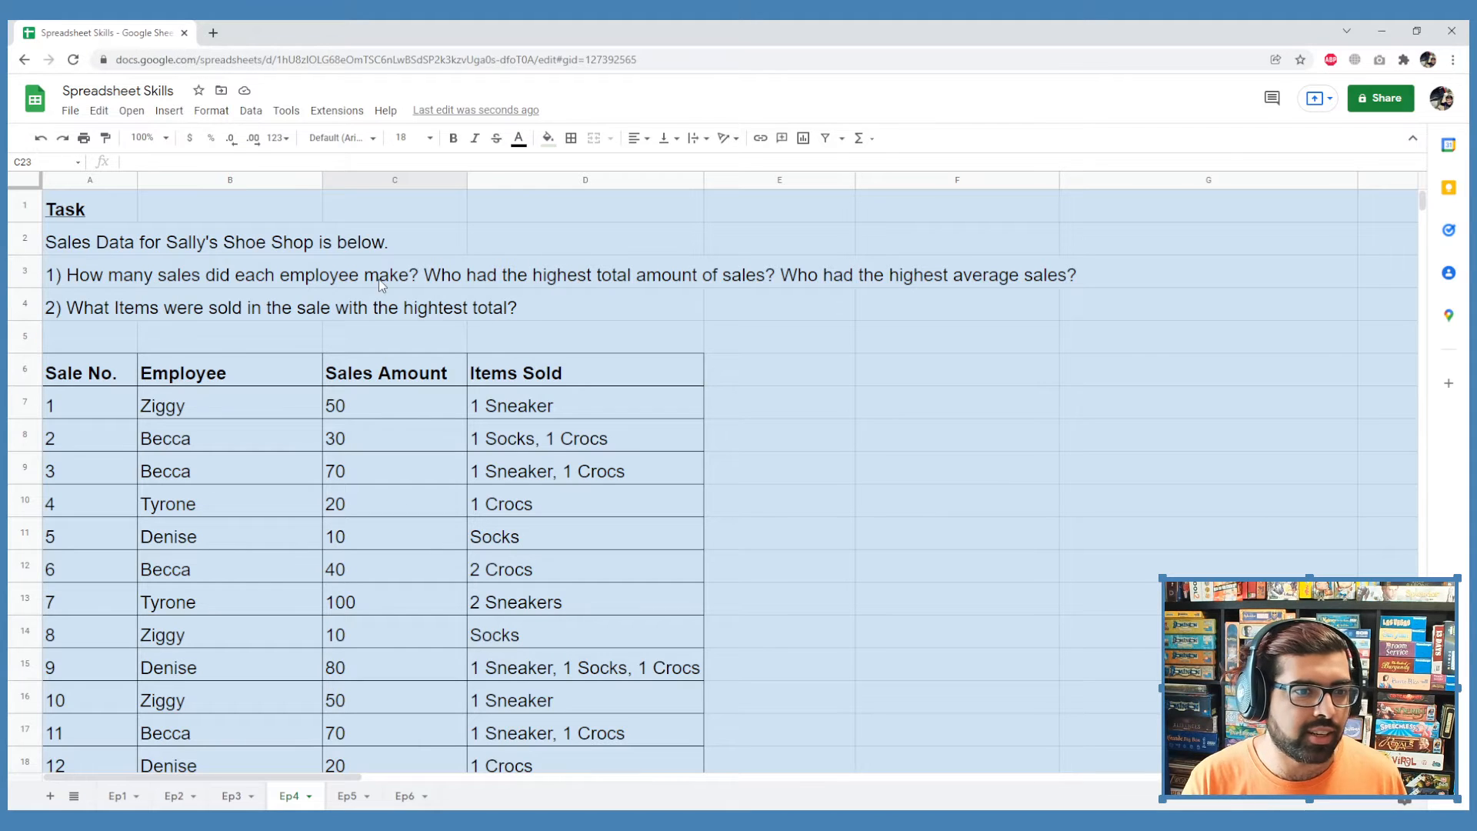
{"action": "scroll", "coordinate": [413, 382], "scroll_direction": "down", "scroll_amount": 4}
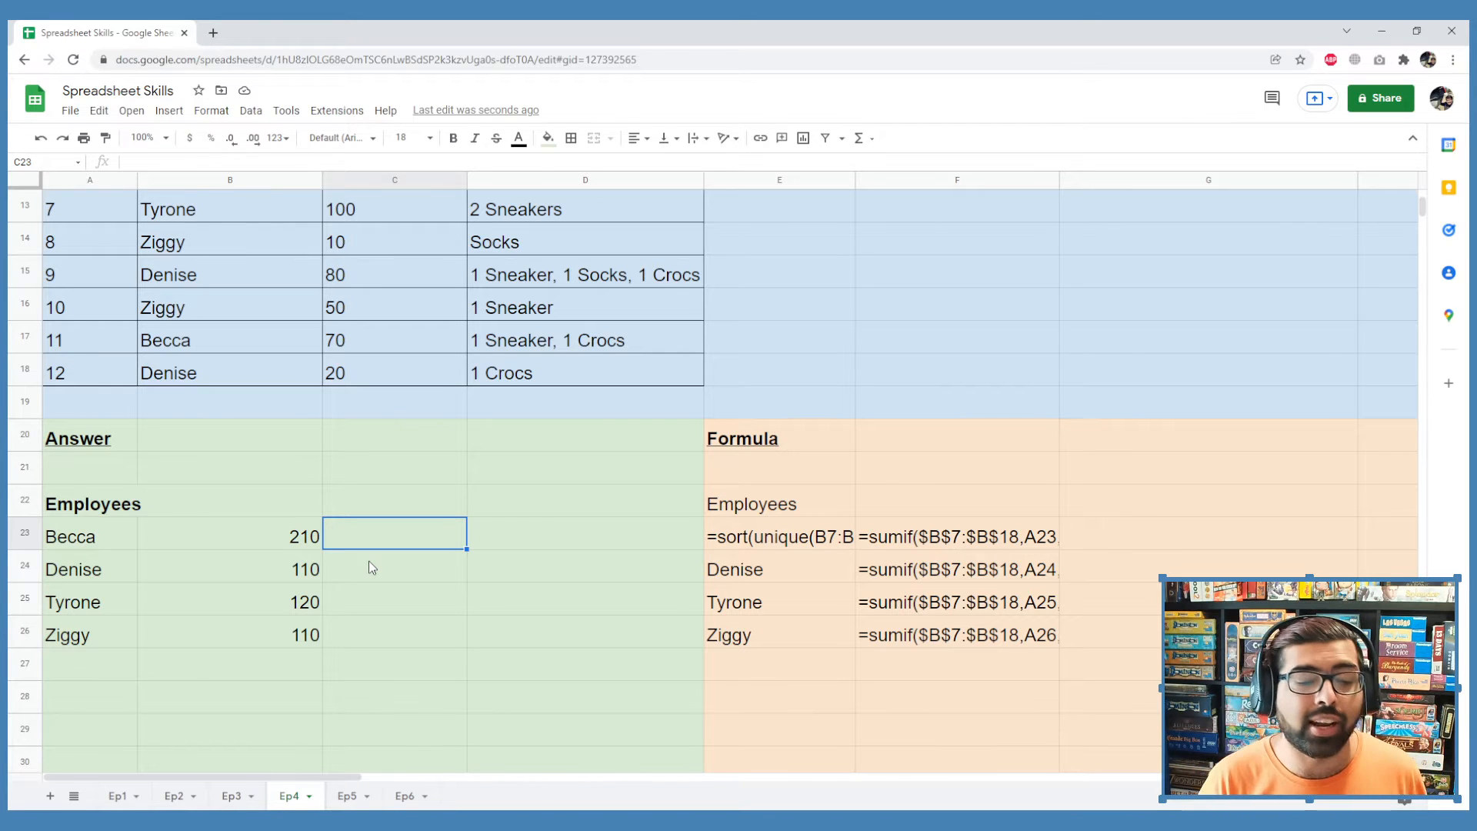
{"action": "type", "text": "=coun"}
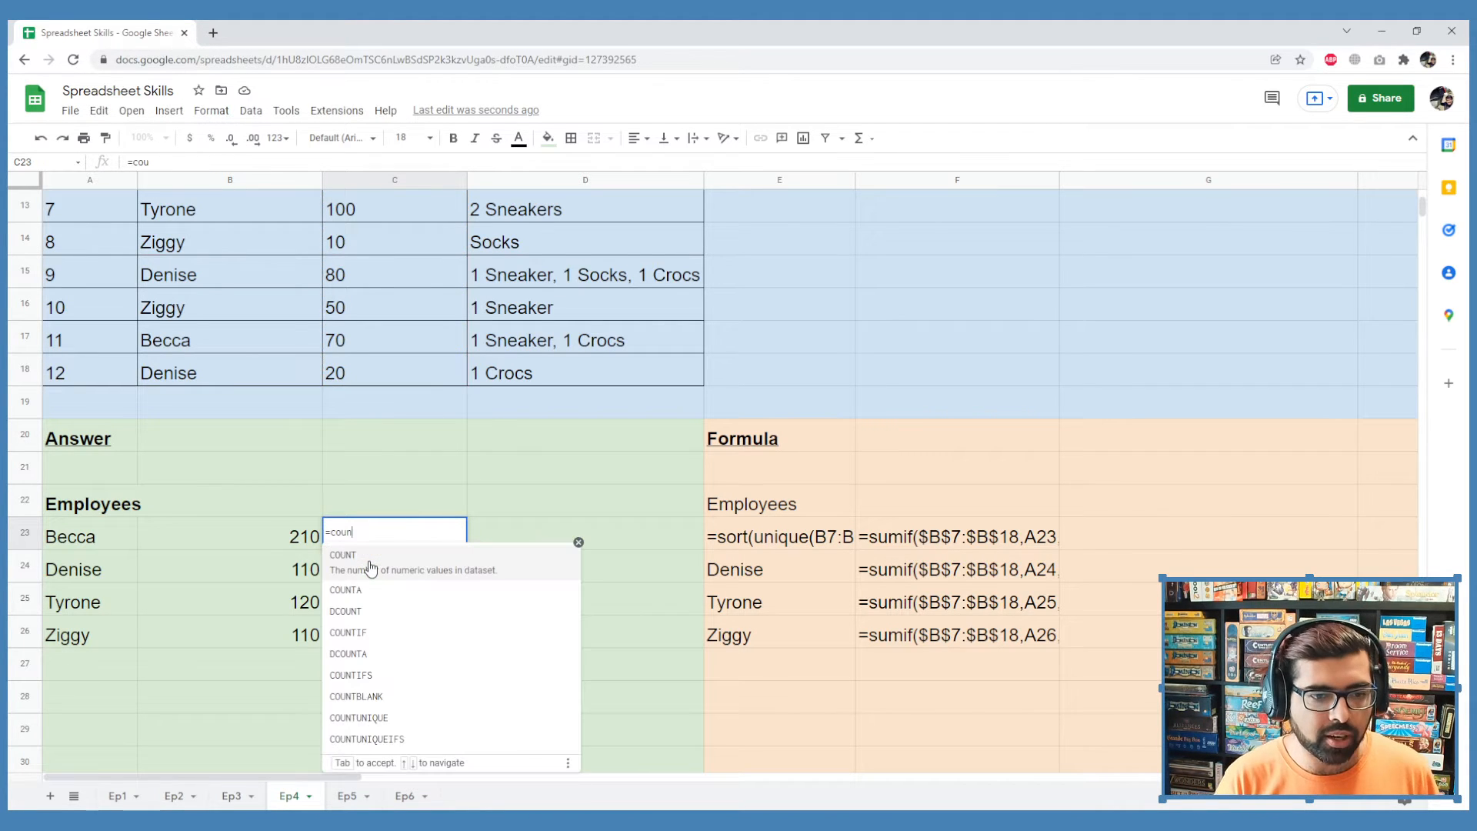
{"action": "type", "text": "tif"}
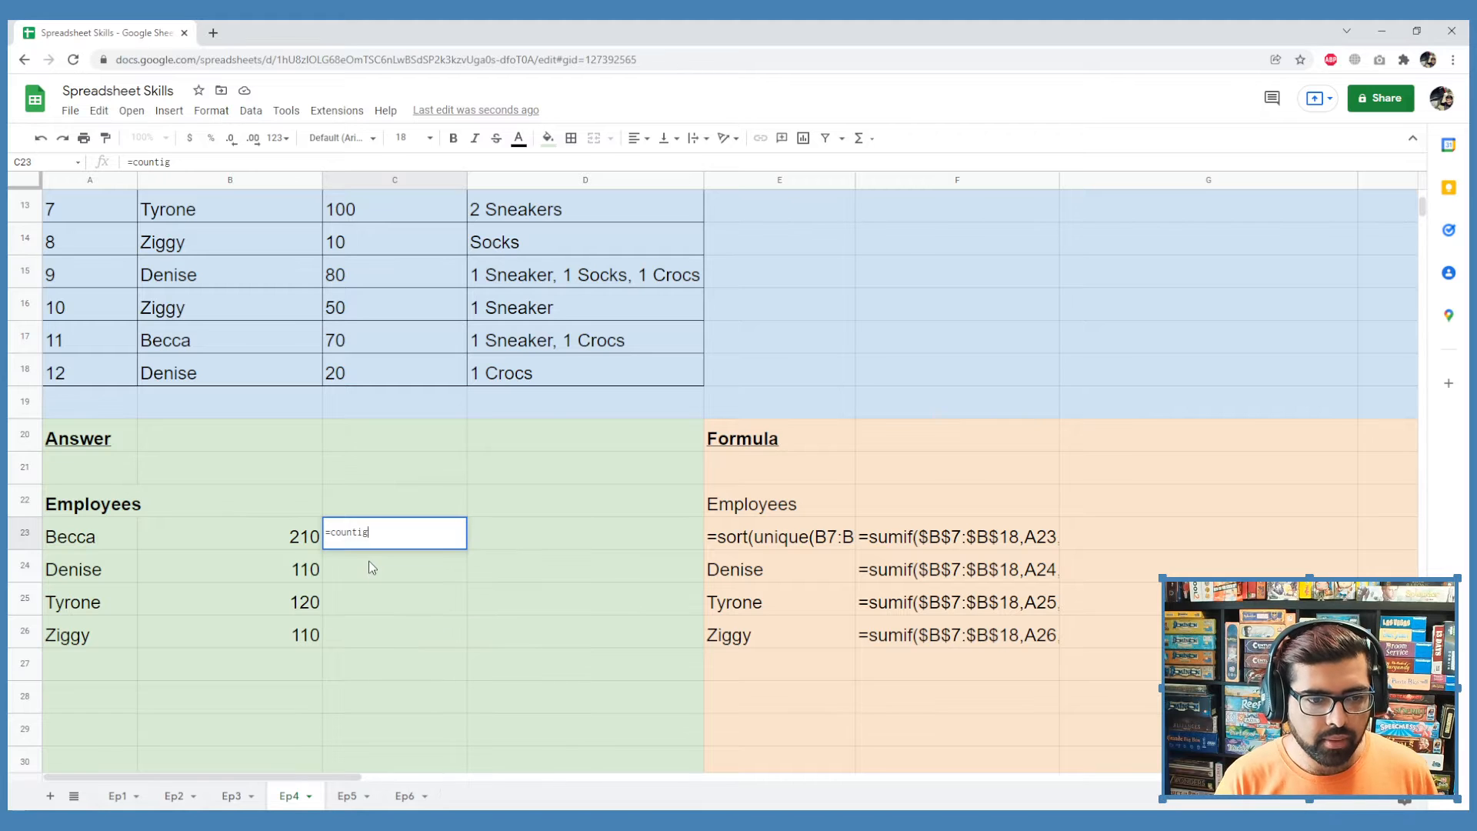
{"action": "type", "text": "("}
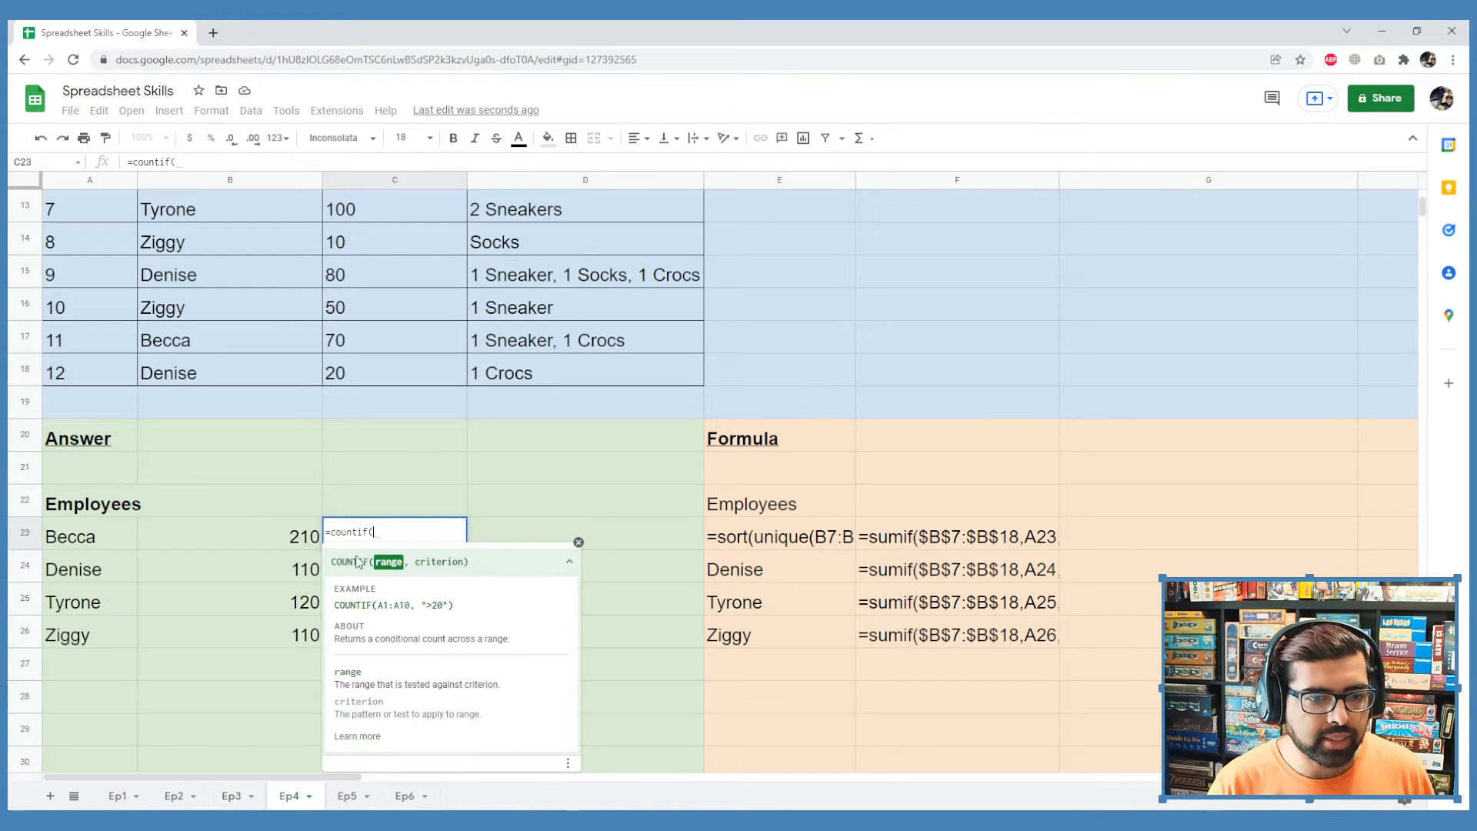
{"action": "left_click", "coordinate": [308, 536]}
{"action": "key", "text": "Escape"}
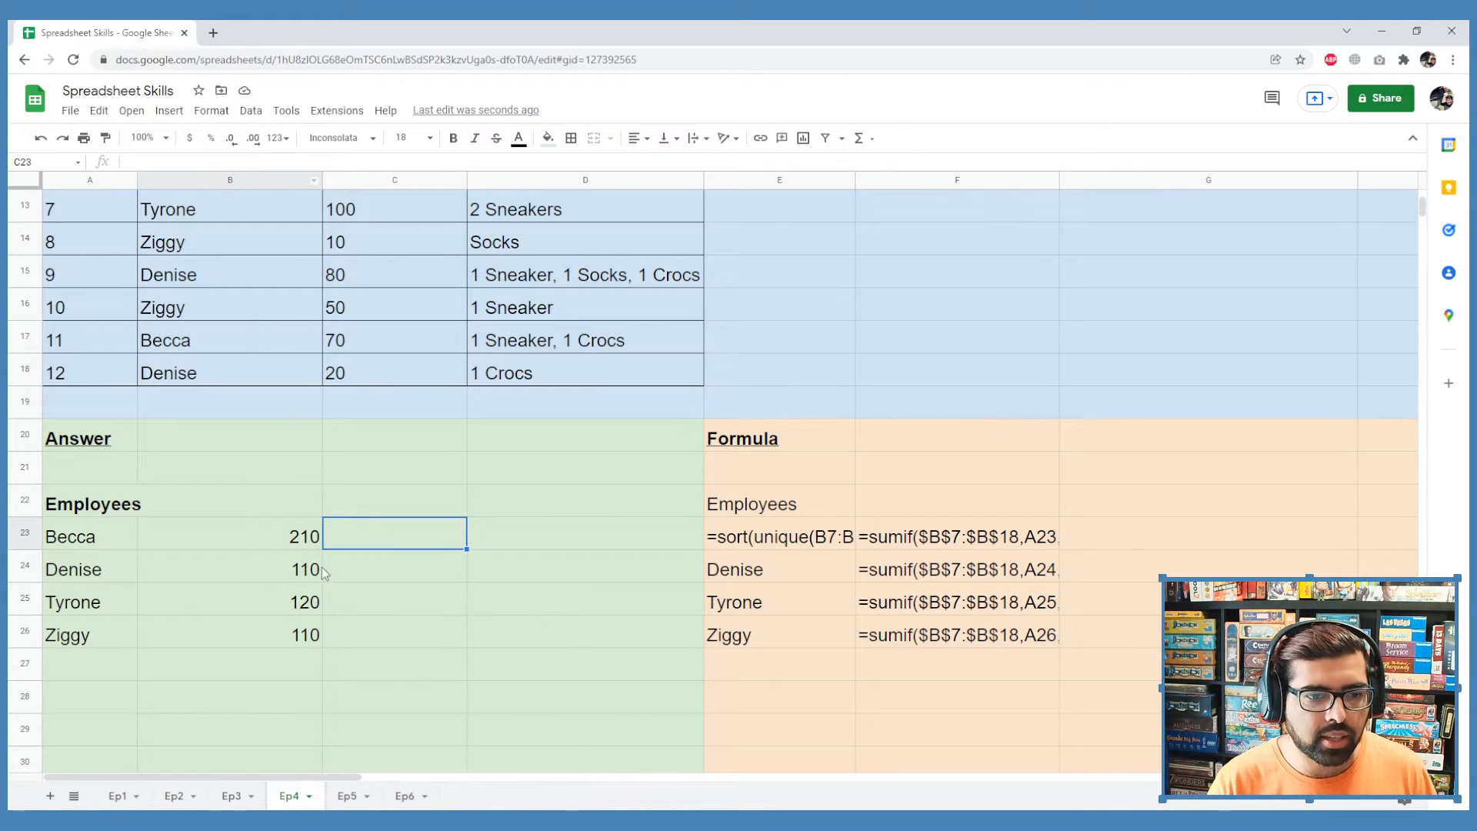
Copy the SUMIF formula text from B23 into C23 with its references unchanged
{"action": "left_click", "coordinate": [304, 532]}
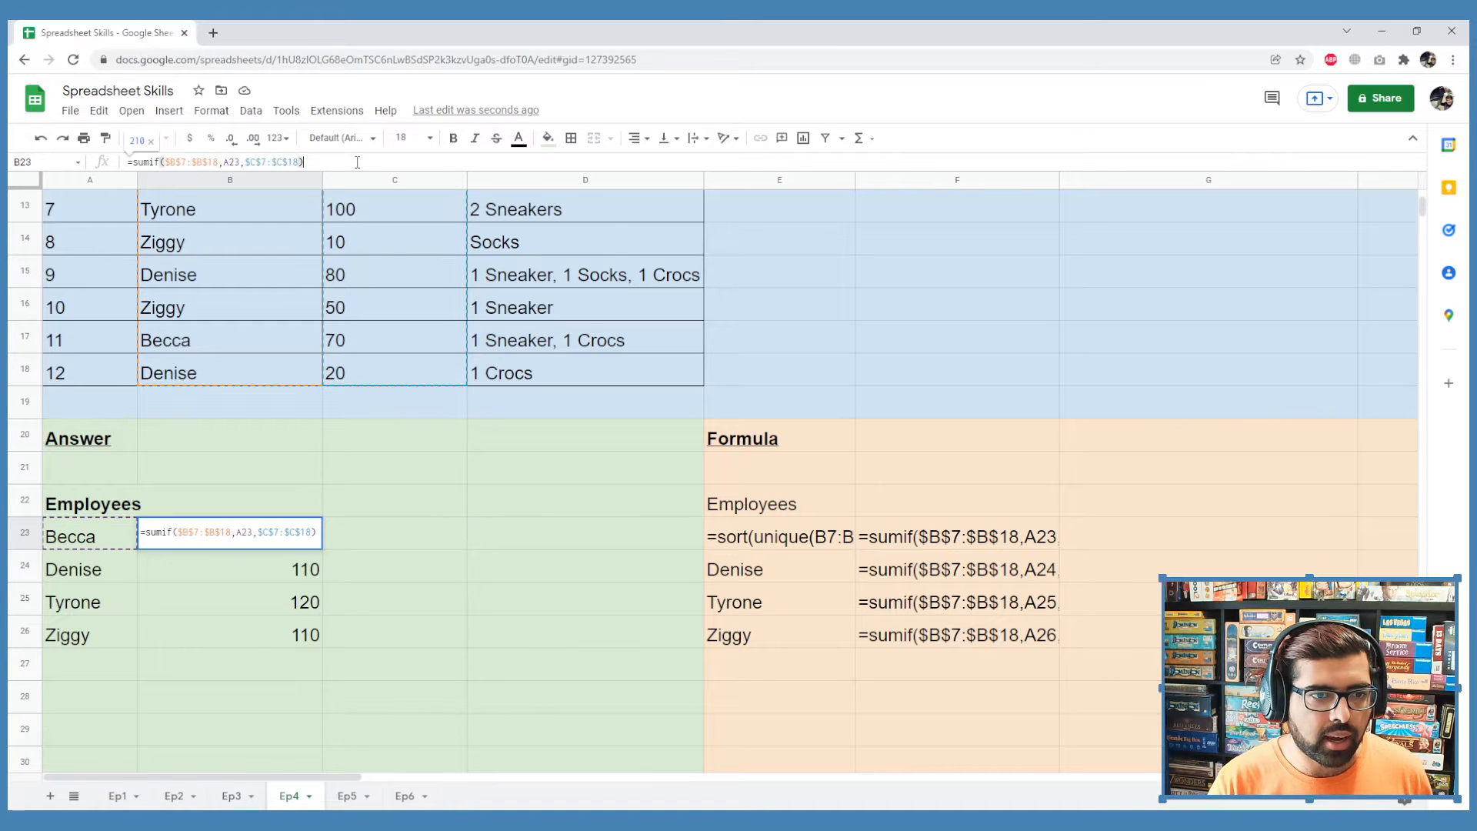
{"action": "key", "text": "ctrl+a"}
{"action": "key", "text": "ctrl+c"}
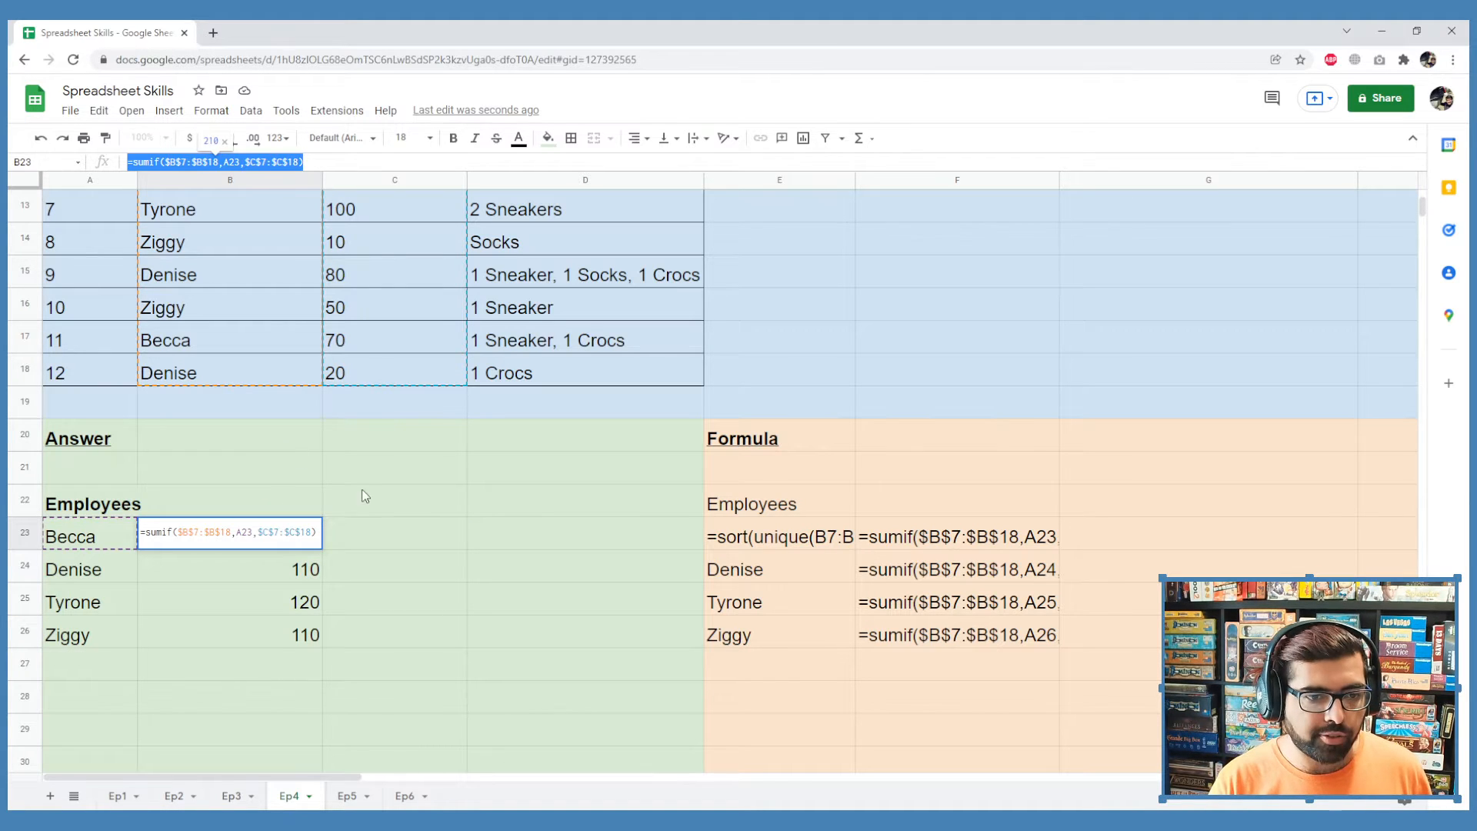
{"action": "left_click", "coordinate": [357, 543]}
{"action": "left_click", "coordinate": [339, 165]}
{"action": "key", "text": "ctrl+v"}
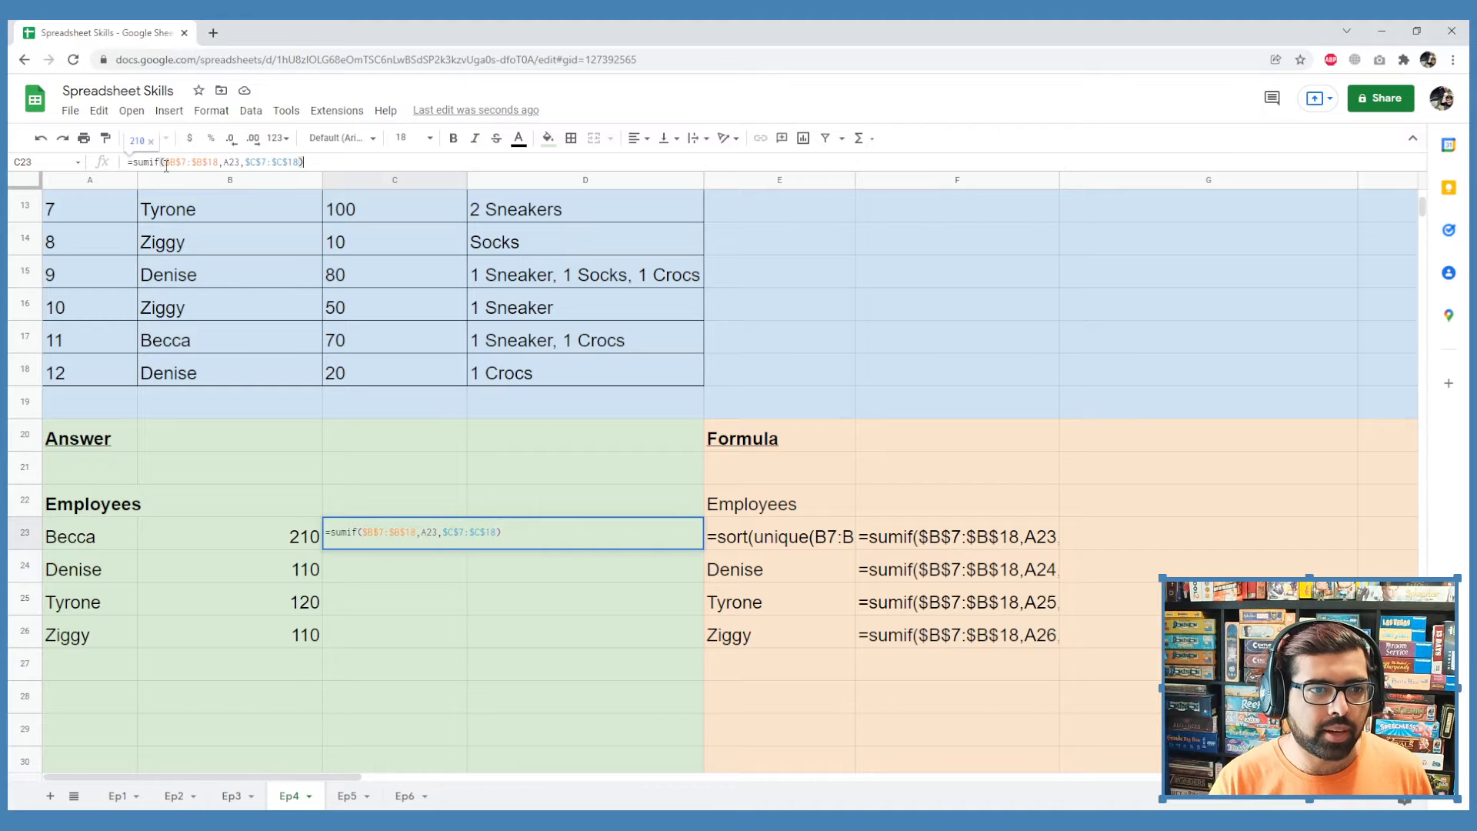
Change the function in C23's formula from SUMIF to COUNTIF and commit it
{"action": "left_click_drag", "start_coordinate": [145, 162], "coordinate": [132, 163]}
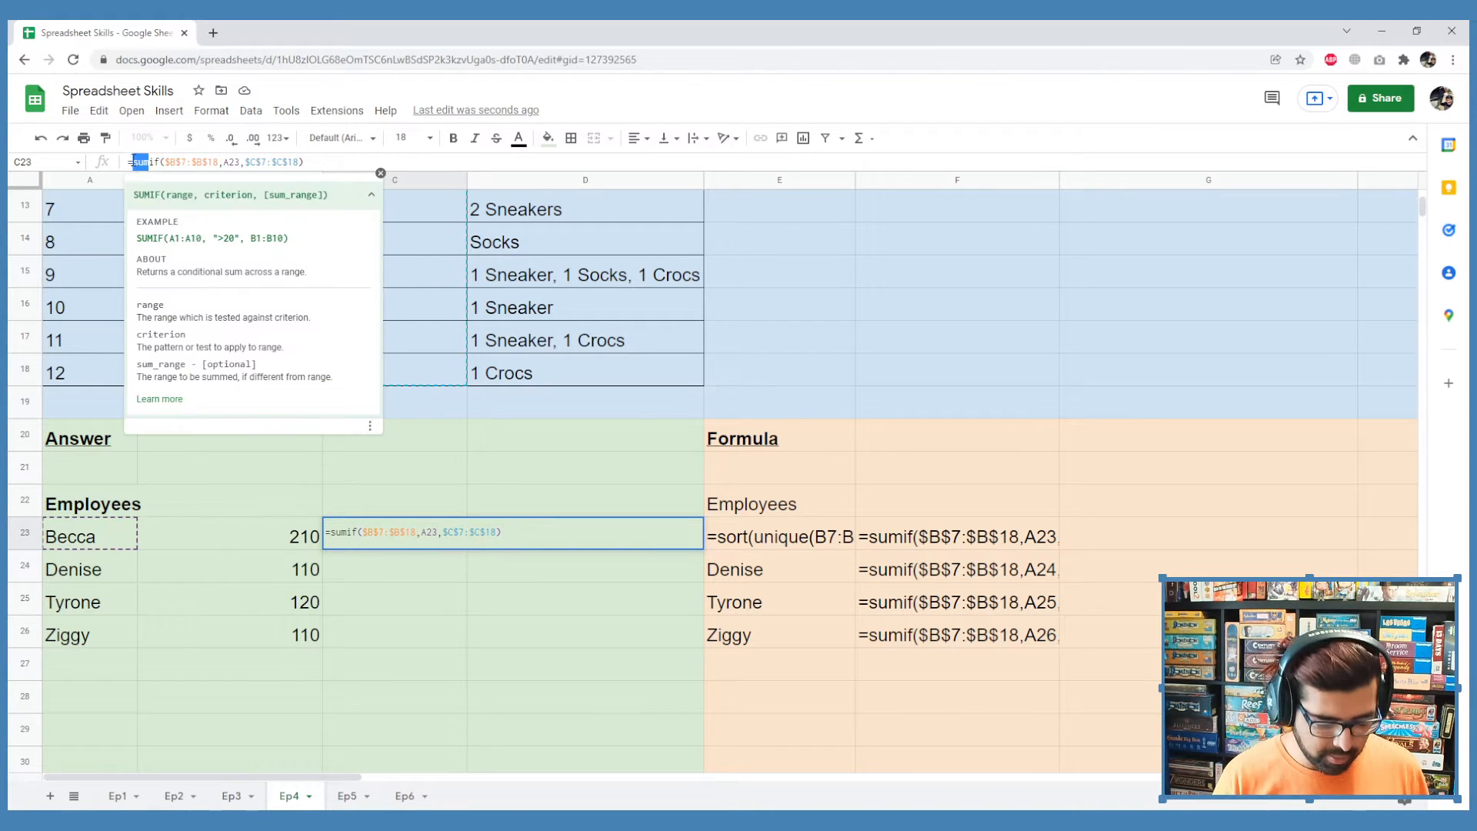
{"action": "type", "text": "count"}
{"action": "key", "text": "Tab"}
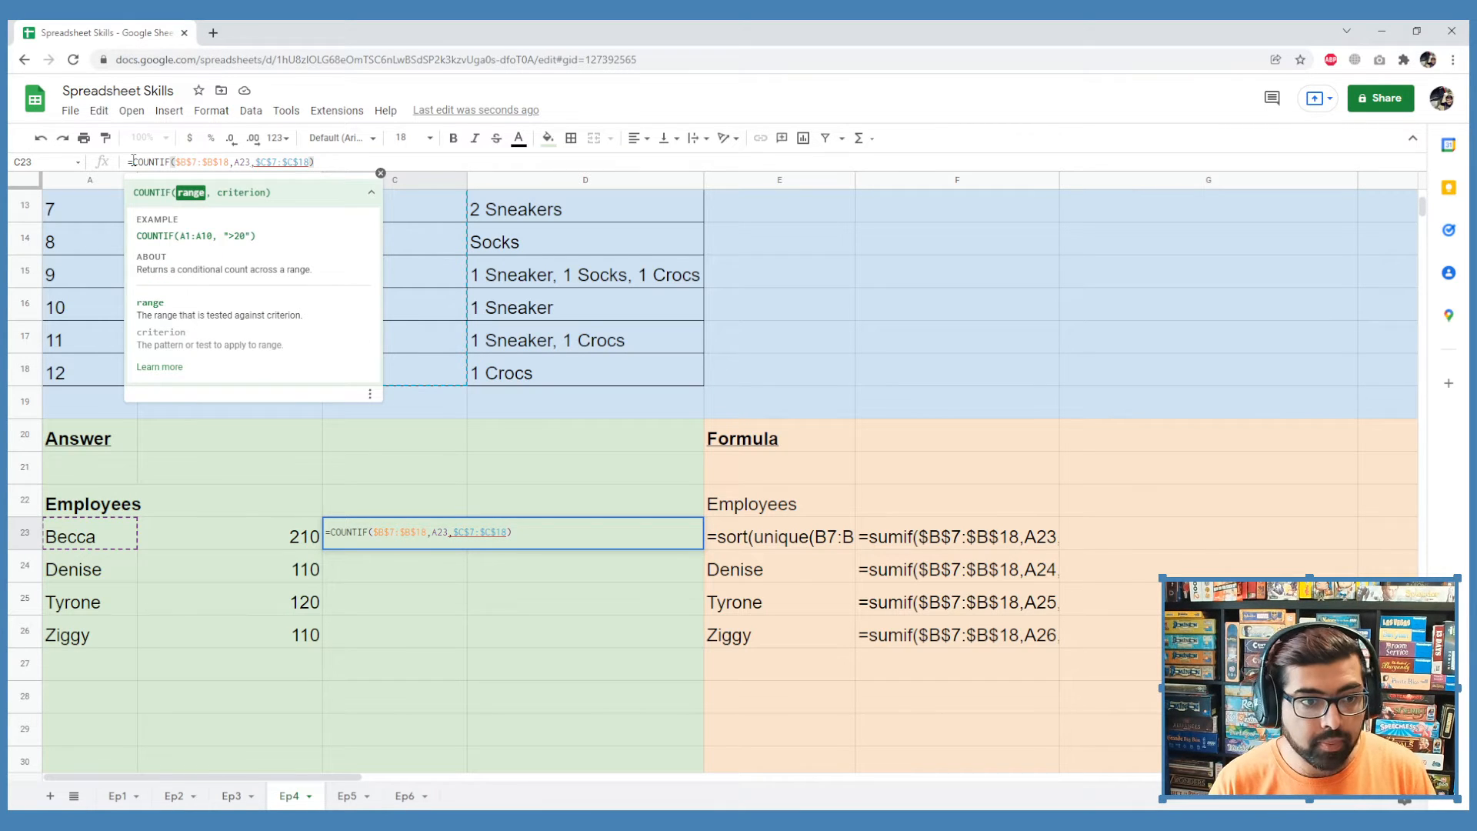
{"action": "key", "text": "Return"}
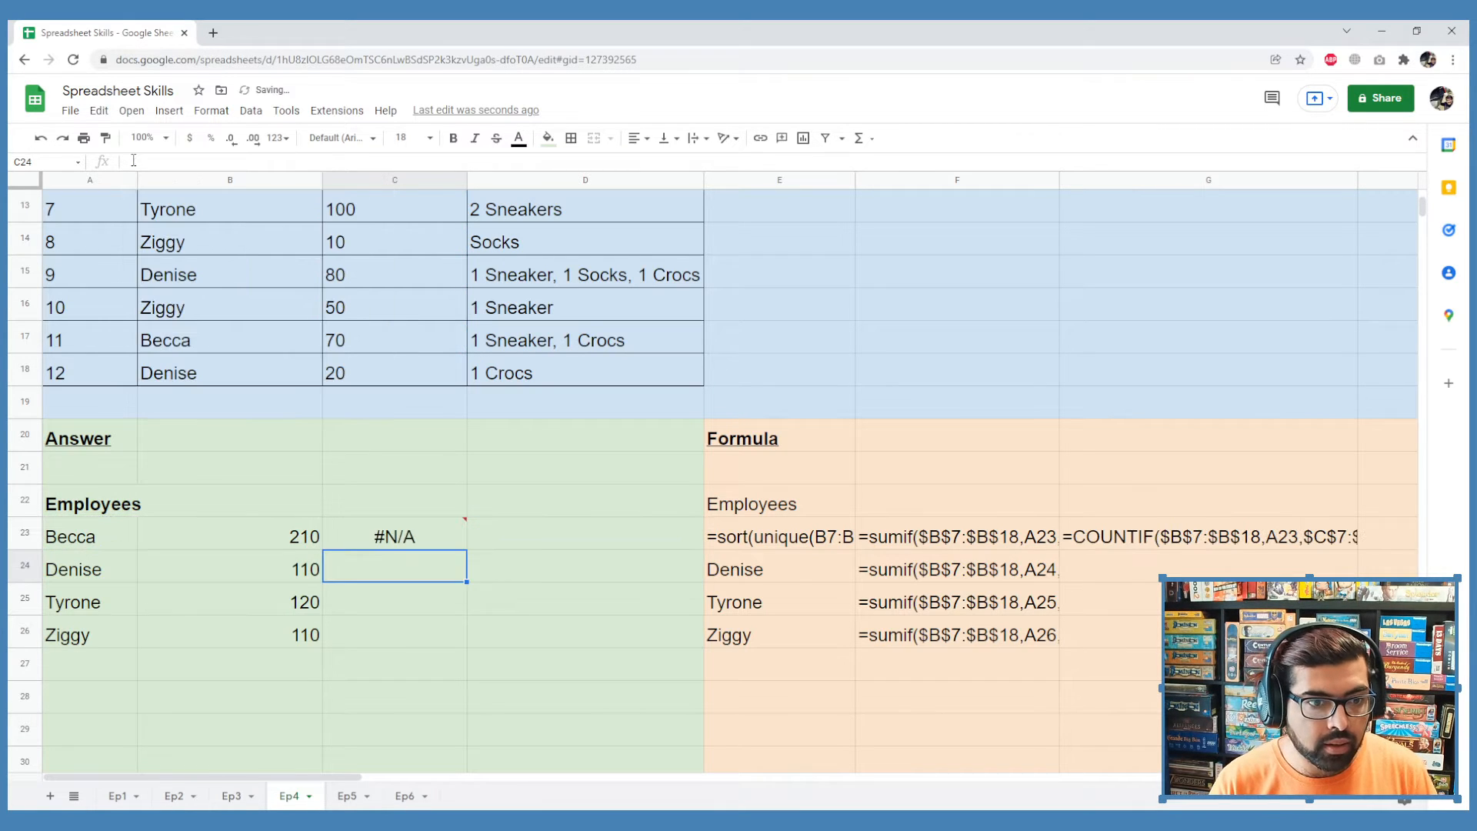
Remove the $C$7:$C$18 argument from C23 so the formula is =COUNTIF($B$7:$B$18,A23)
{"action": "left_click", "coordinate": [430, 531]}
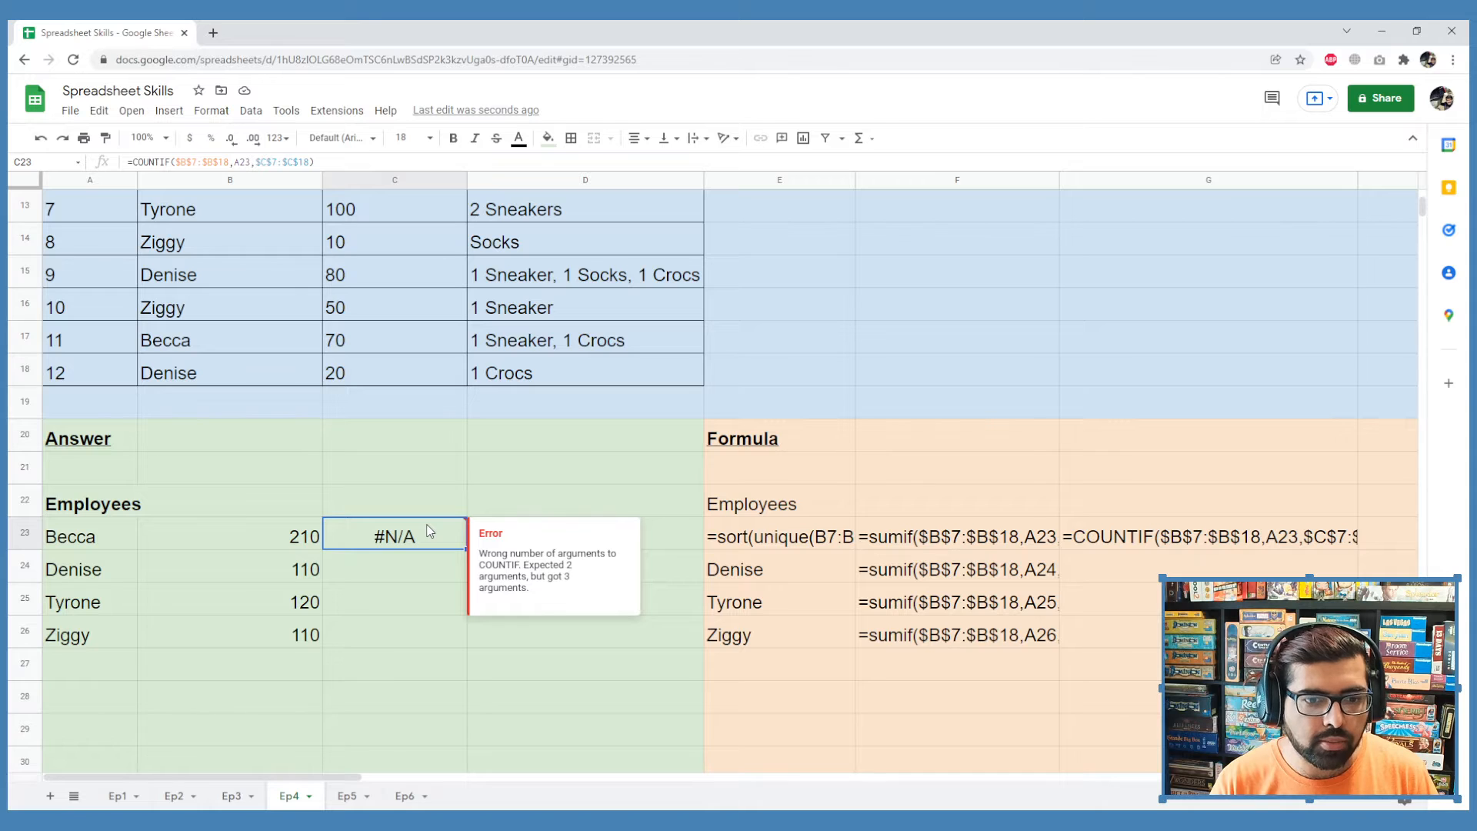
{"action": "left_click_drag", "start_coordinate": [256, 163], "coordinate": [310, 162]}
{"action": "key", "text": "BackSpace"}
{"action": "key", "text": "BackSpace"}
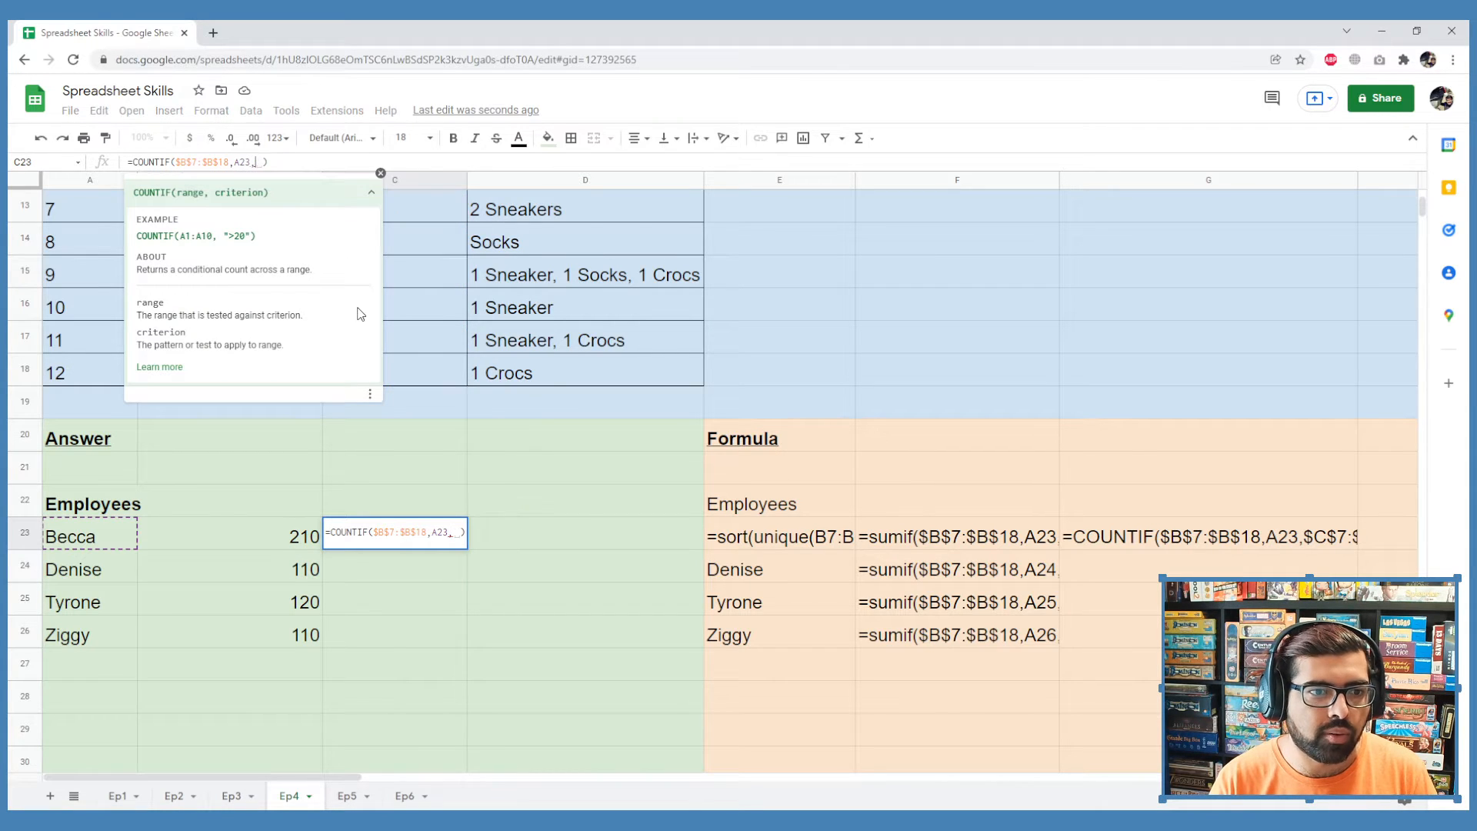
{"action": "key", "text": "Return"}
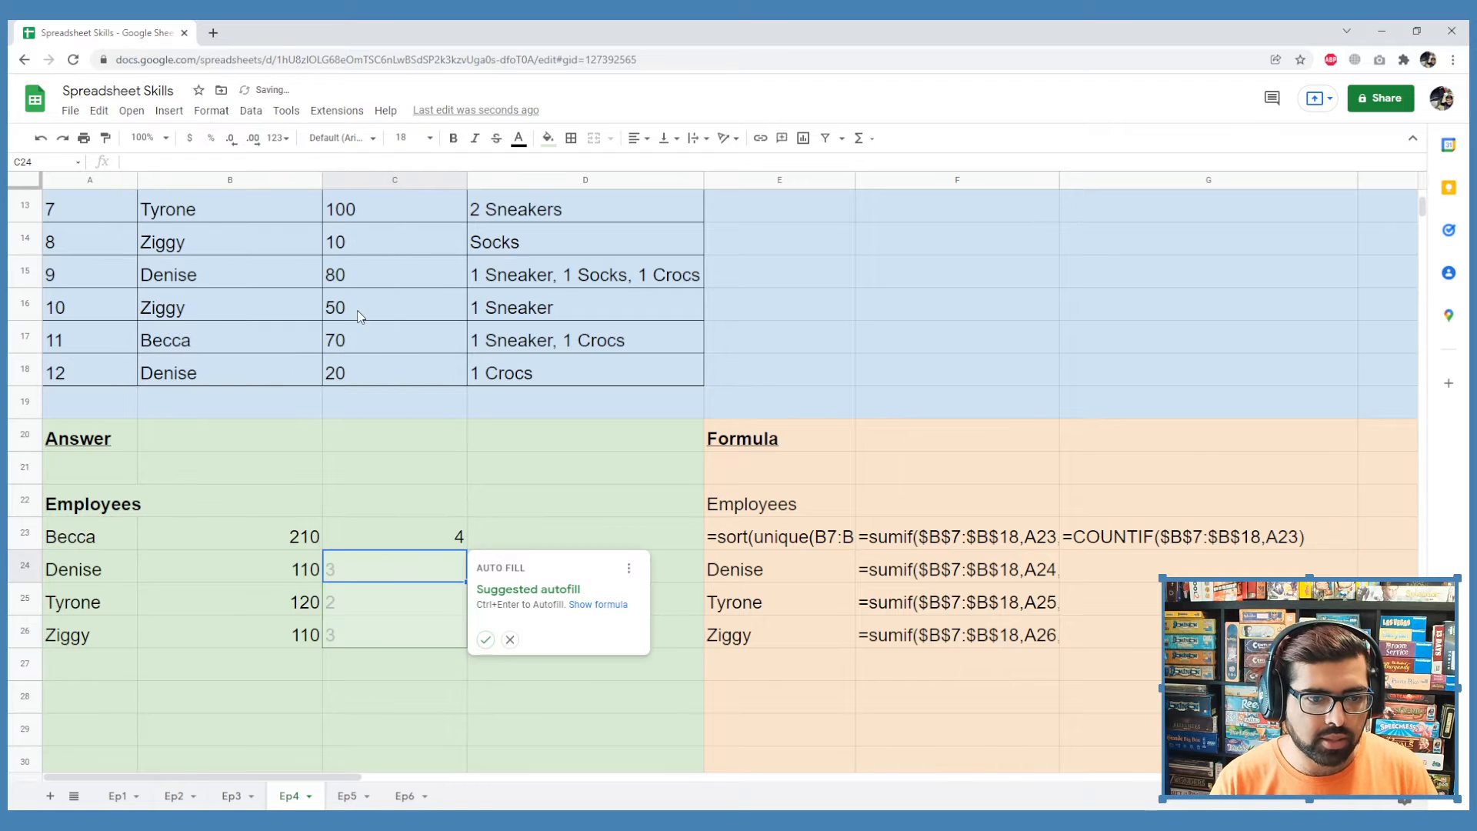
Fill the COUNTIF formula from C23 down through C26 for the remaining employees
{"action": "left_click", "coordinate": [483, 640]}
{"action": "left_click", "coordinate": [435, 535]}
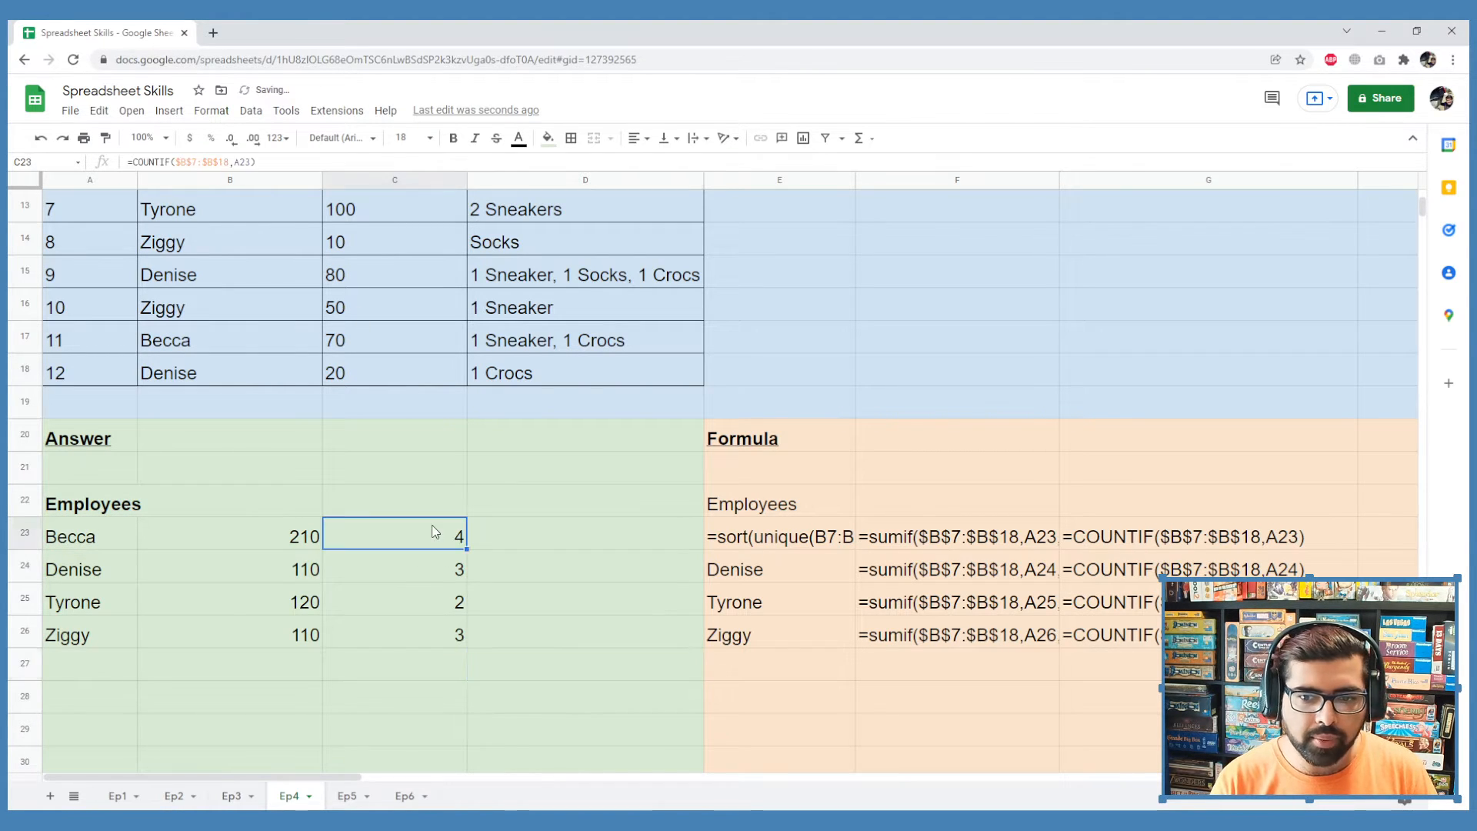
Check the employee sale counts in C23:C26 against each employee's entries in the Employee column of the sales data
{"action": "scroll", "coordinate": [437, 531], "scroll_direction": "up", "scroll_amount": 3}
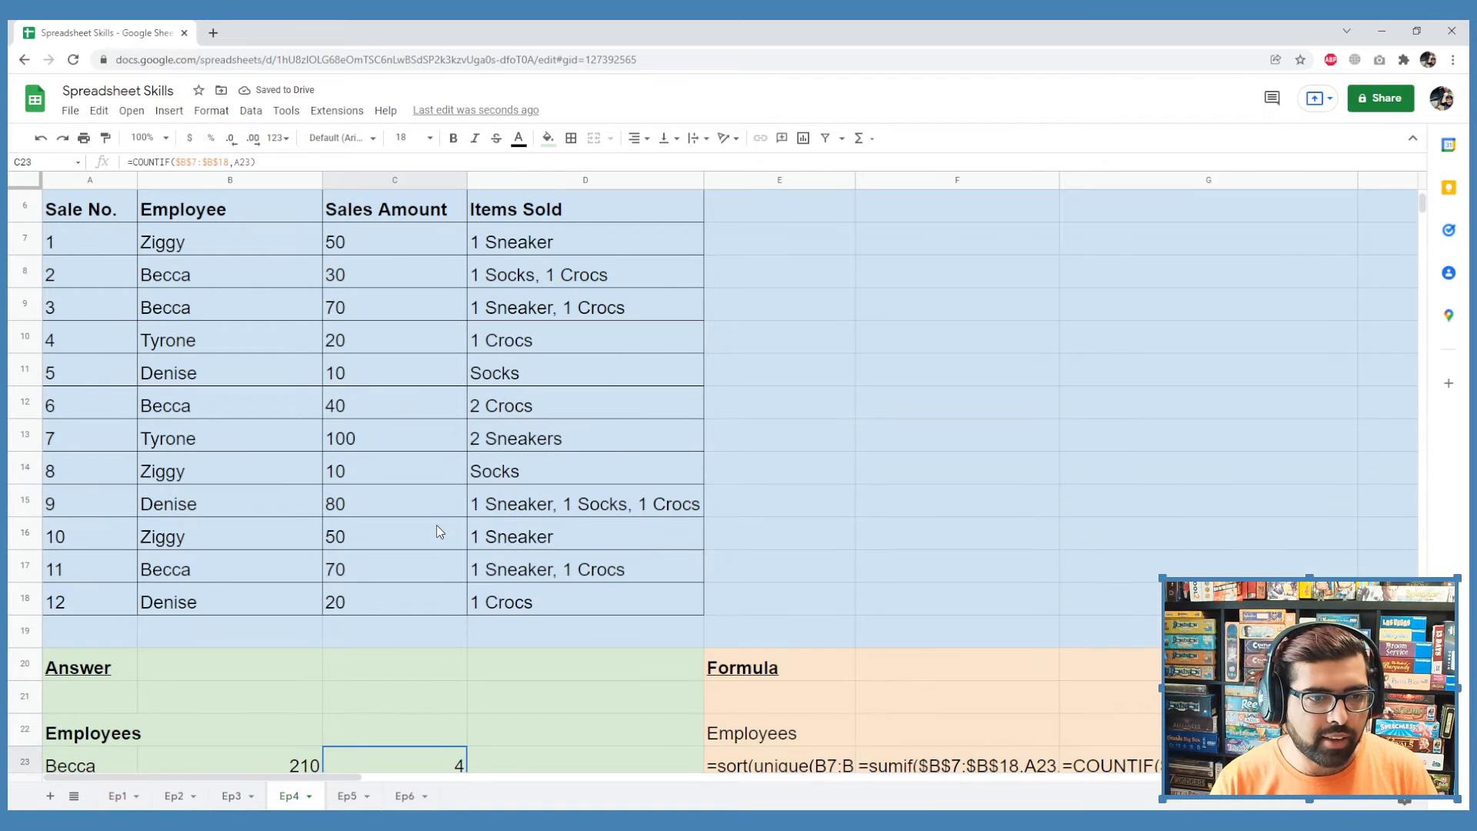
{"action": "left_click", "coordinate": [262, 285]}
{"action": "left_click", "coordinate": [257, 307]}
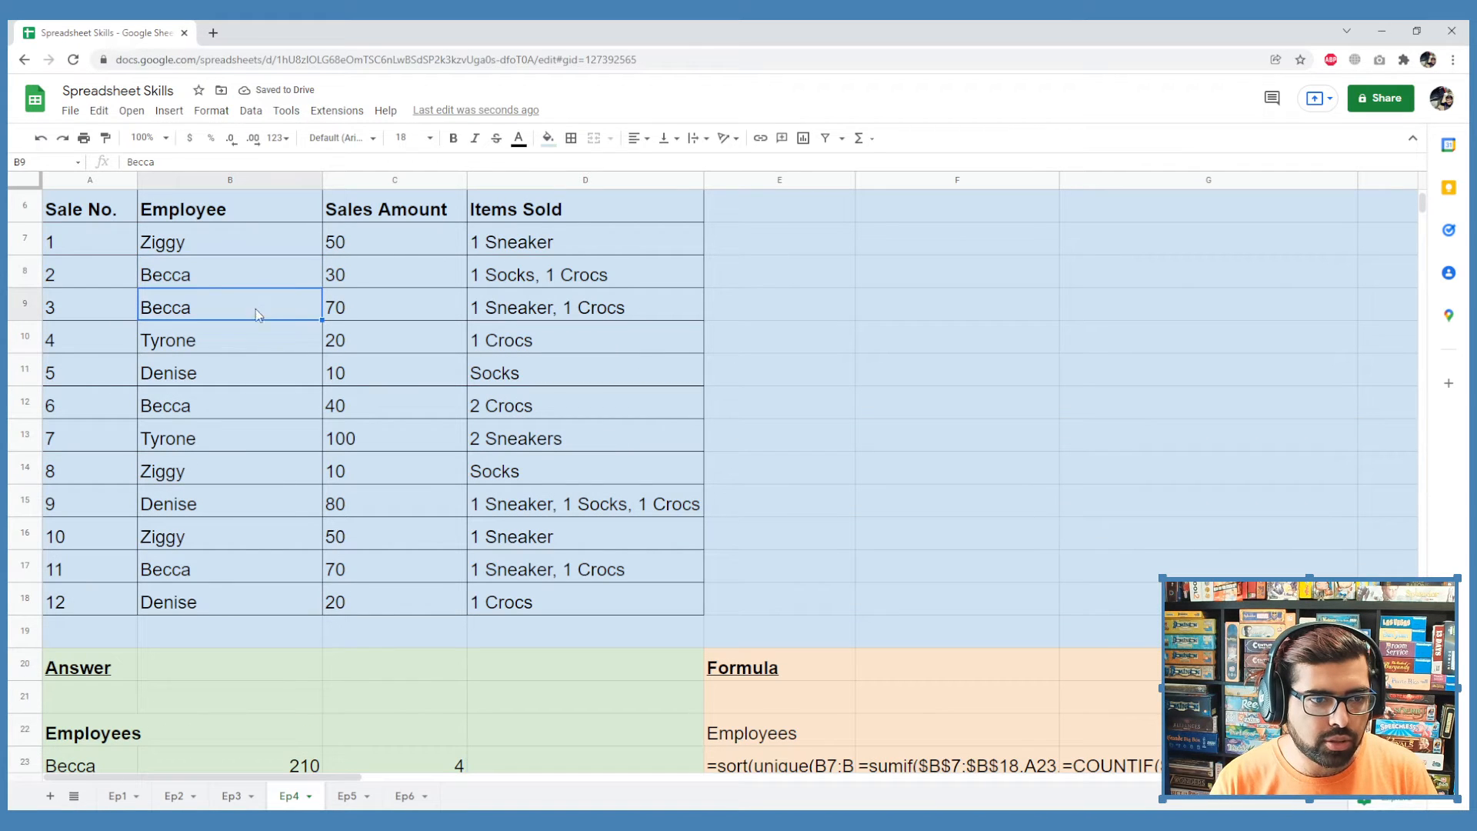
{"action": "left_click", "coordinate": [257, 396]}
{"action": "left_click", "coordinate": [217, 571]}
{"action": "scroll", "coordinate": [217, 571], "scroll_direction": "down", "scroll_amount": 2}
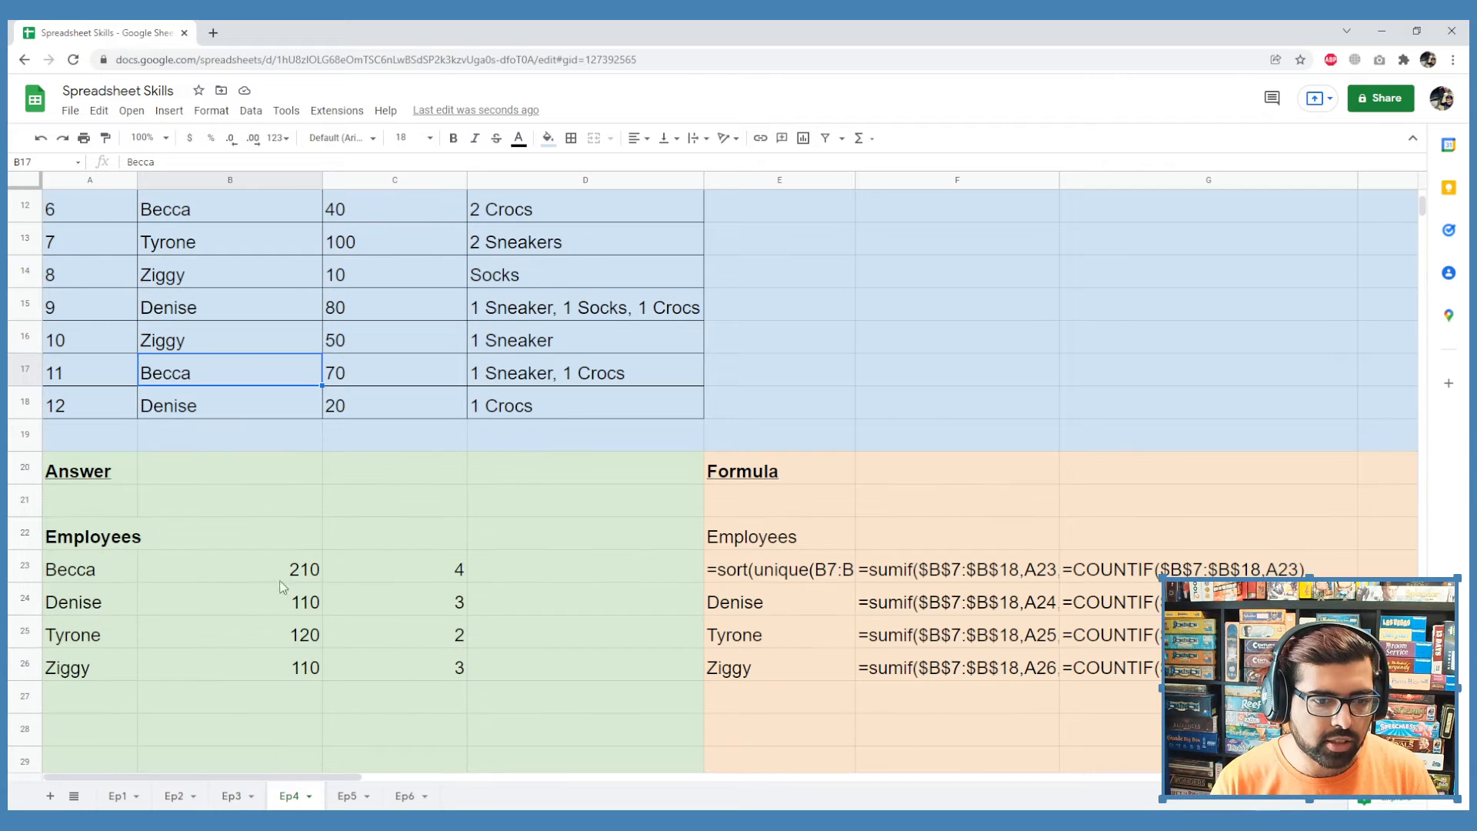
{"action": "scroll", "coordinate": [281, 627], "scroll_direction": "up", "scroll_amount": 2}
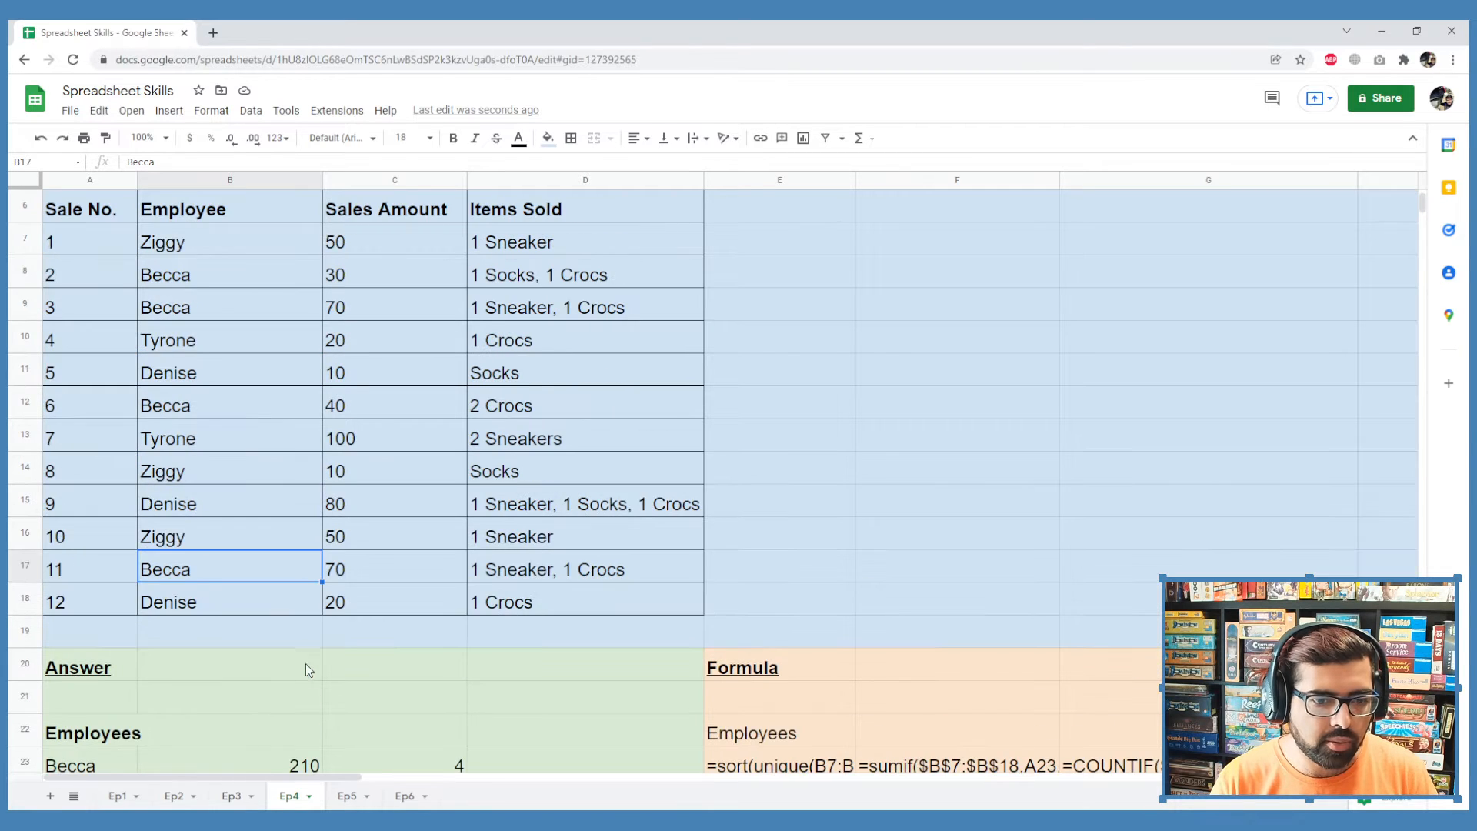
{"action": "scroll", "coordinate": [293, 638], "scroll_direction": "down", "scroll_amount": 1}
{"action": "scroll", "coordinate": [269, 618], "scroll_direction": "up", "scroll_amount": 2}
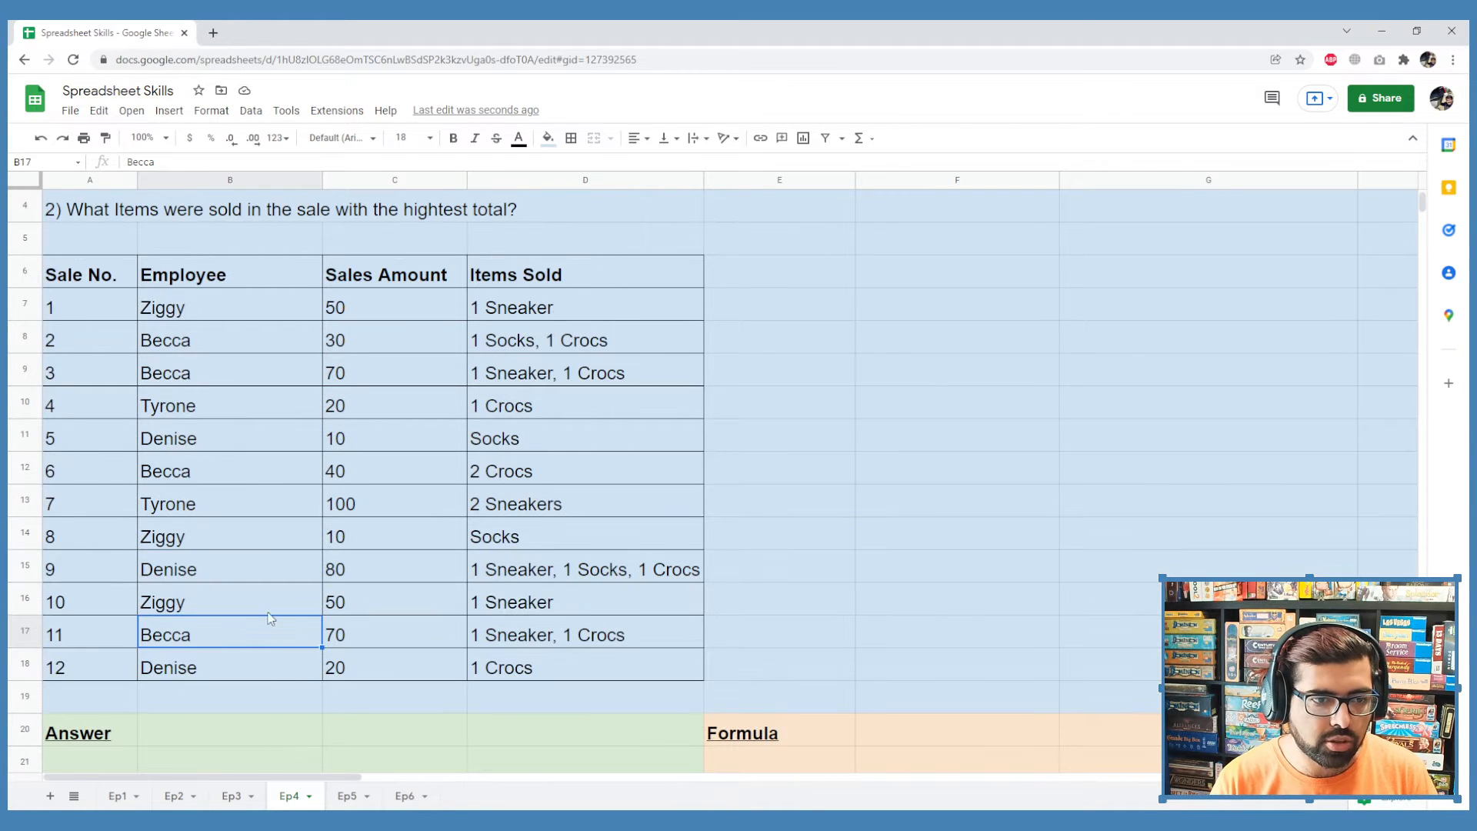
{"action": "left_click", "coordinate": [187, 406]}
{"action": "left_click", "coordinate": [197, 510]}
{"action": "scroll", "coordinate": [308, 648], "scroll_direction": "down", "scroll_amount": 3}
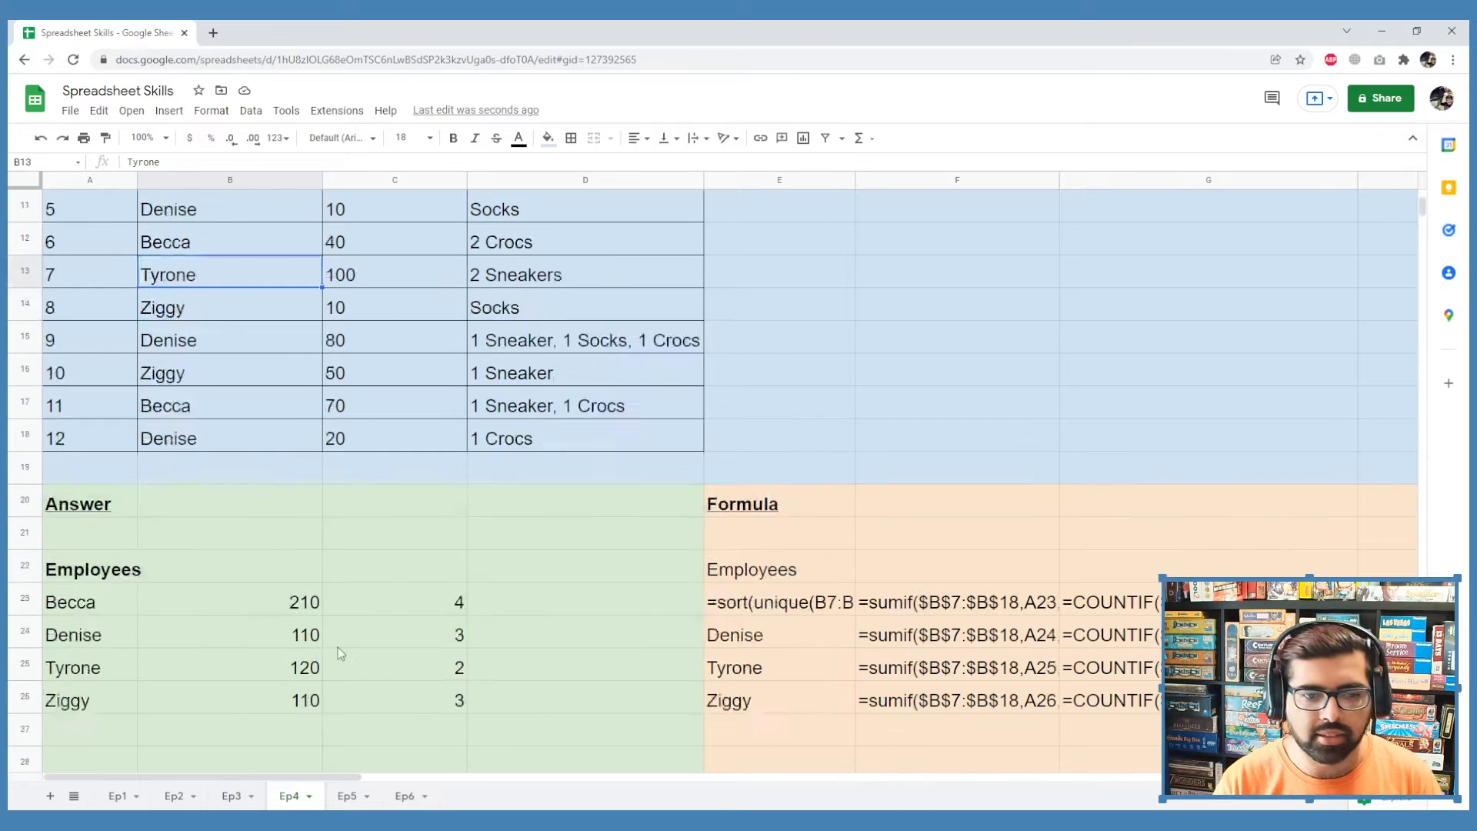
Add the headings "Total Amount Sold" in B22 and "Number of Sales" in C22
{"action": "left_click", "coordinate": [243, 473]}
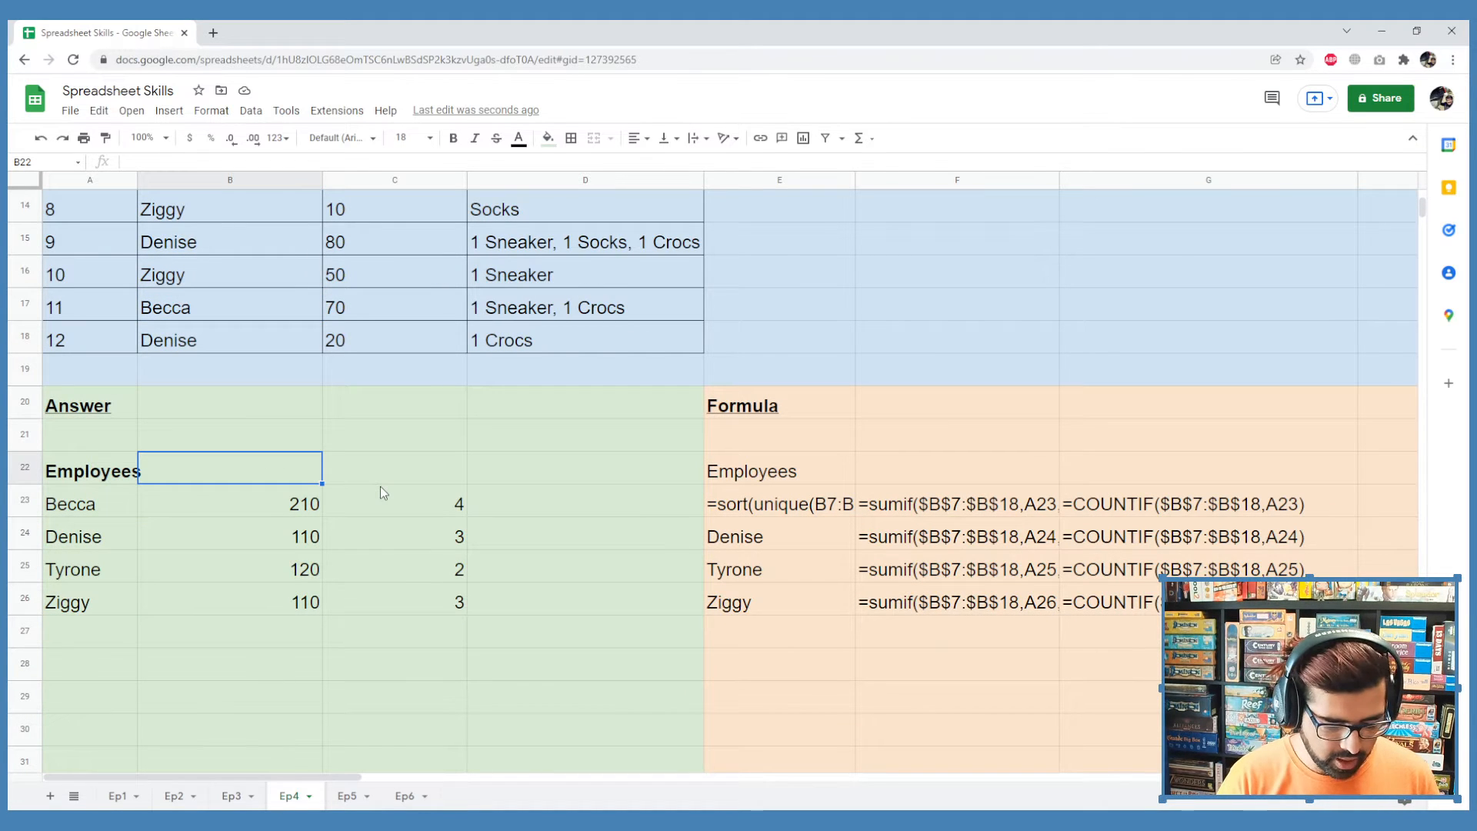
{"action": "type", "text": "Total Amo"}
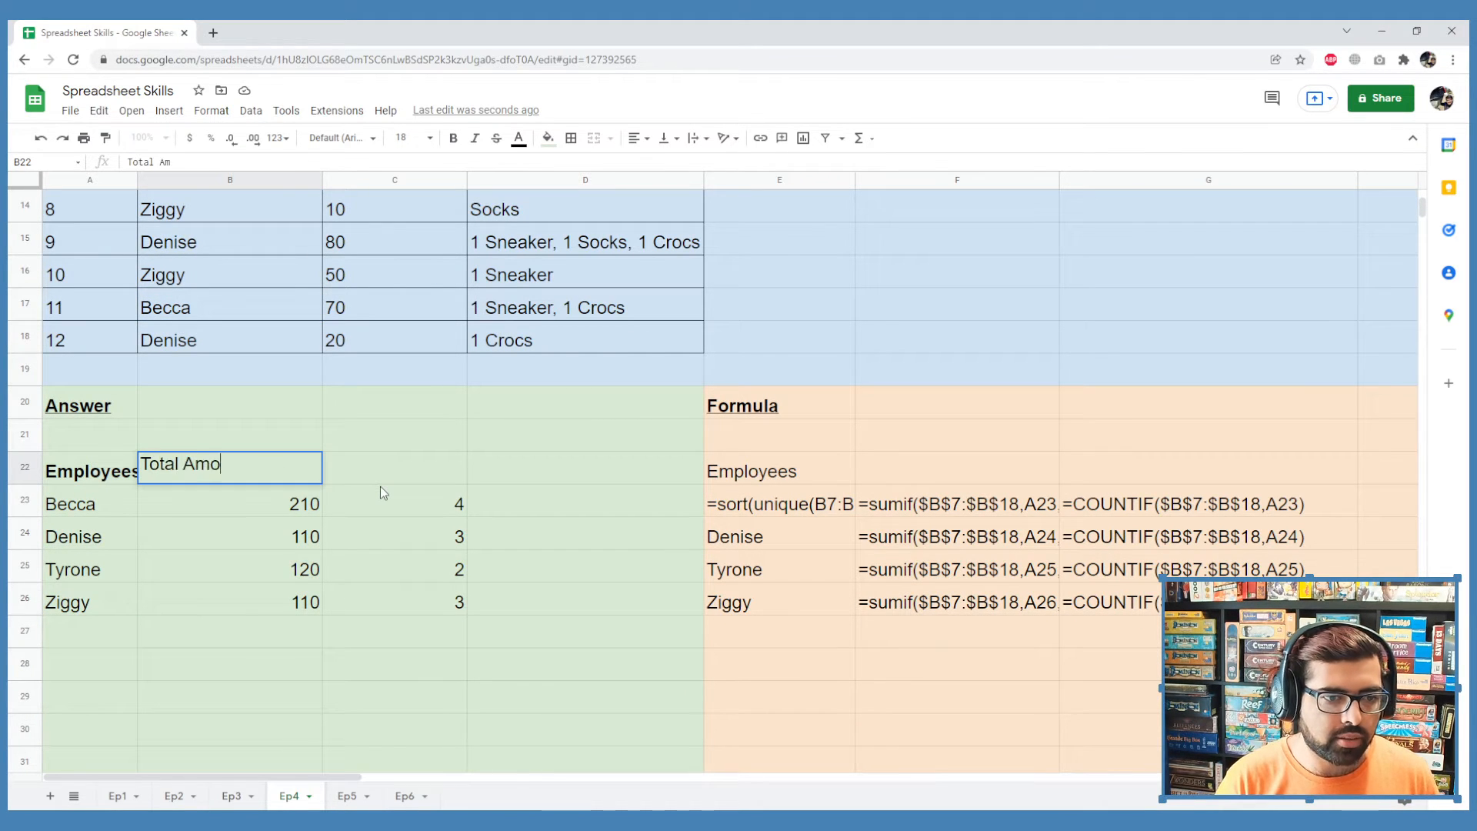
{"action": "type", "text": "unt Sold"}
{"action": "key", "text": "Return"}
{"action": "key", "text": "Up"}
{"action": "key", "text": "Right"}
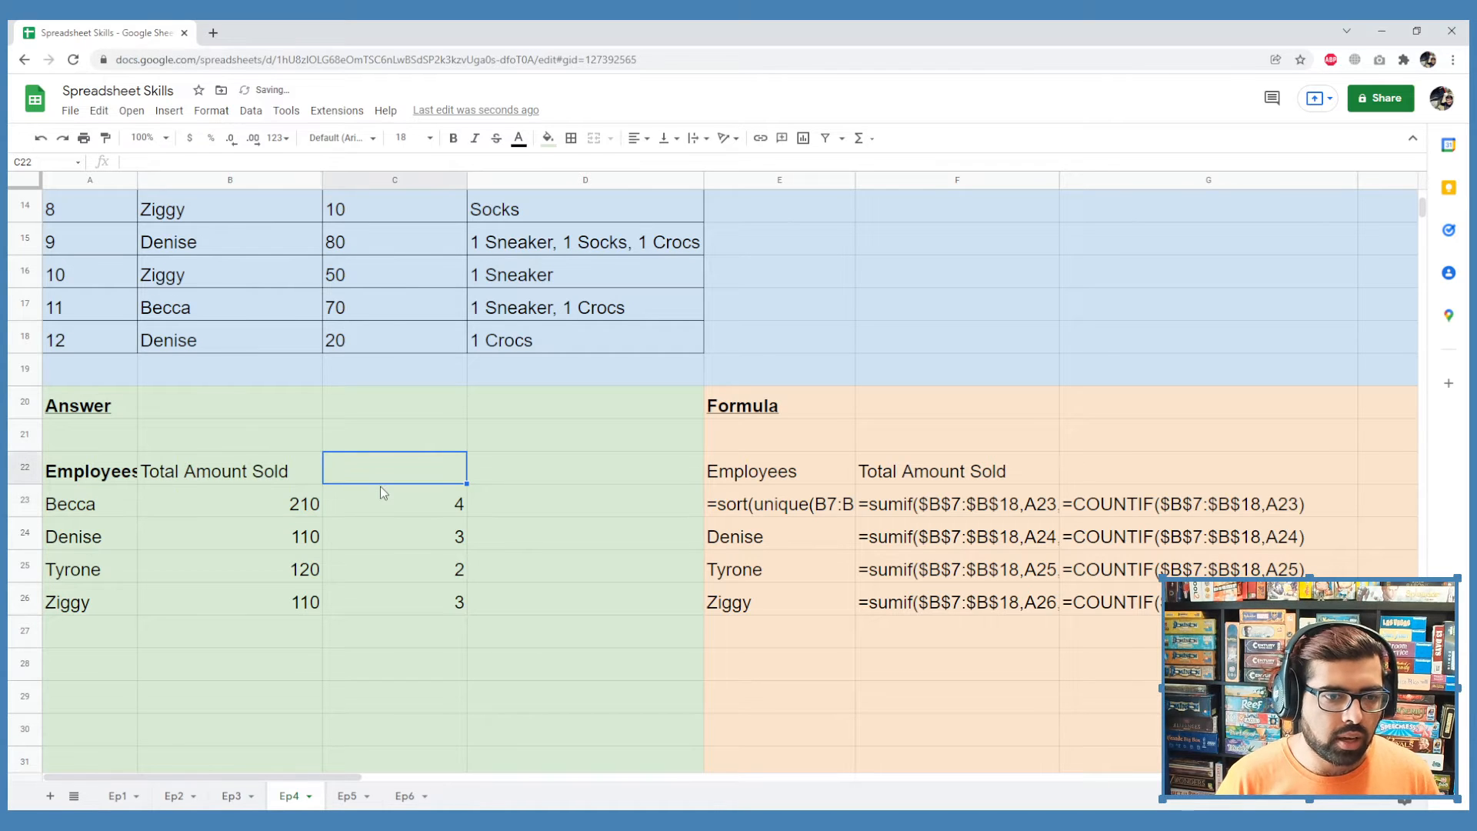
{"action": "type", "text": "Number of"}
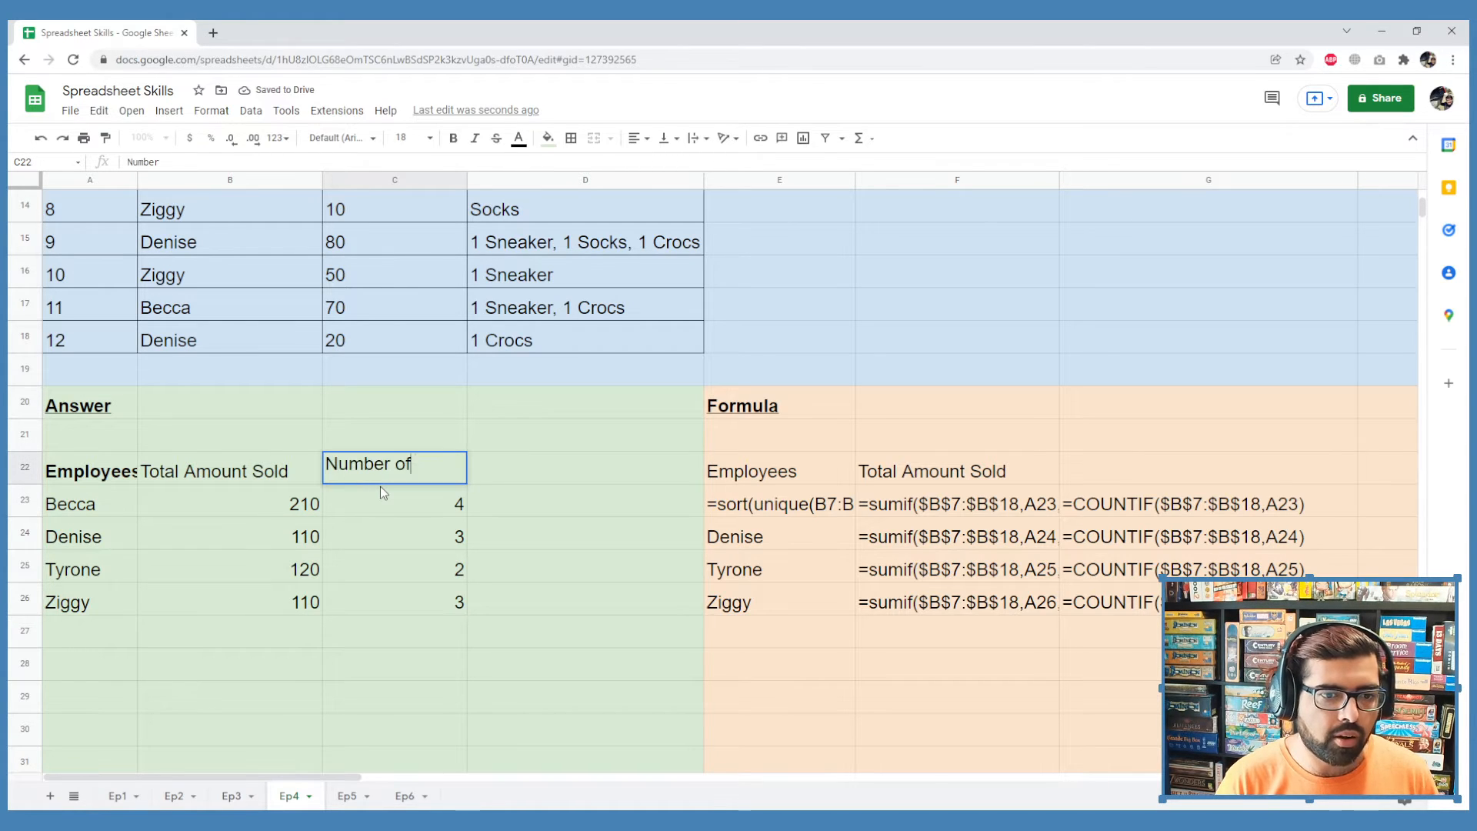
{"action": "type", "text": " Sales"}
{"action": "key", "text": "Return"}
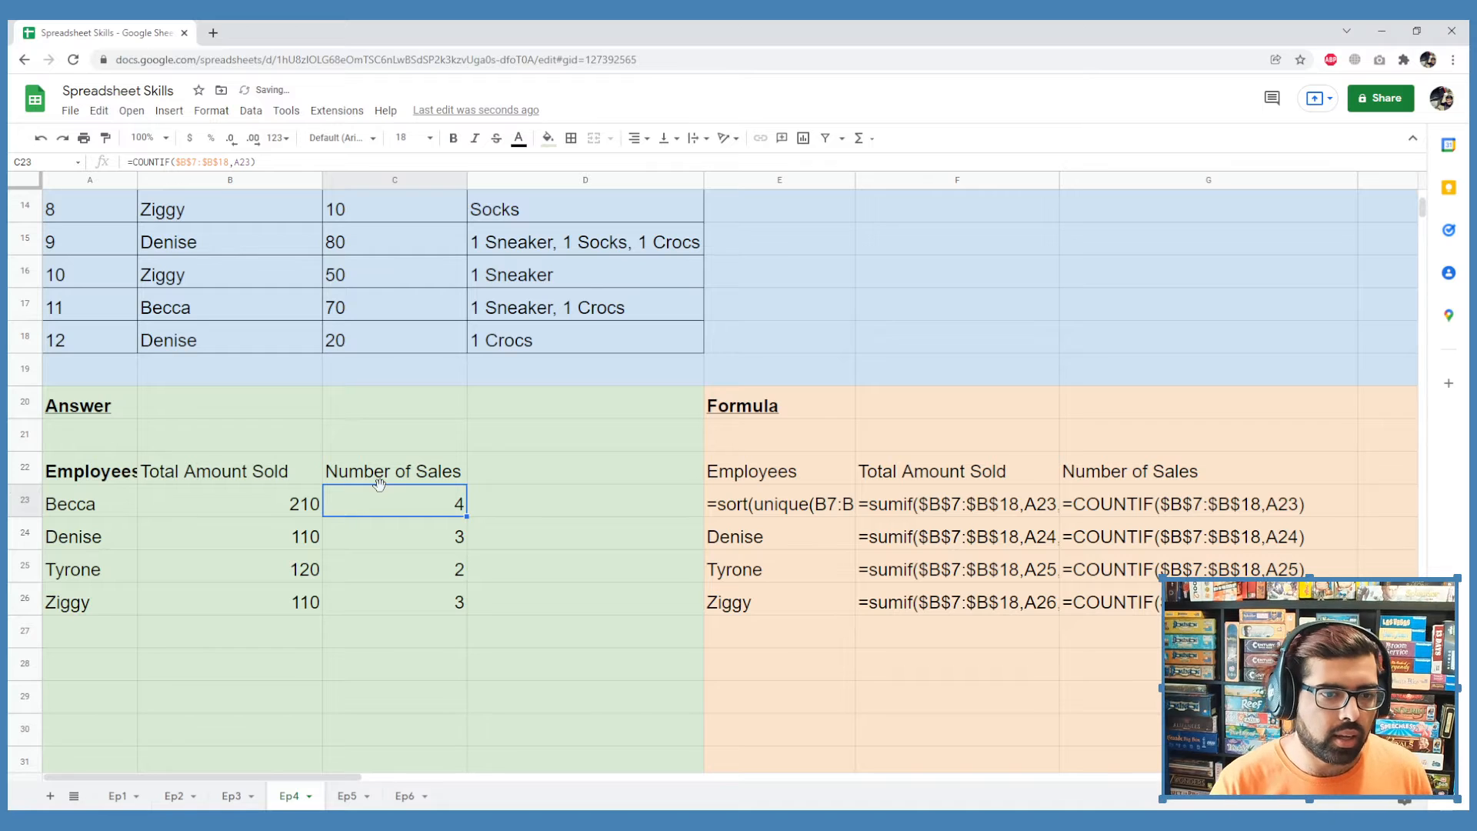
Swap the two answer columns so Number of Sales occupies B22:B26 and Total Amount Sold occupies C22:C26
{"action": "left_click_drag", "start_coordinate": [212, 475], "coordinate": [228, 592]}
{"action": "key", "text": "ctrl+x"}
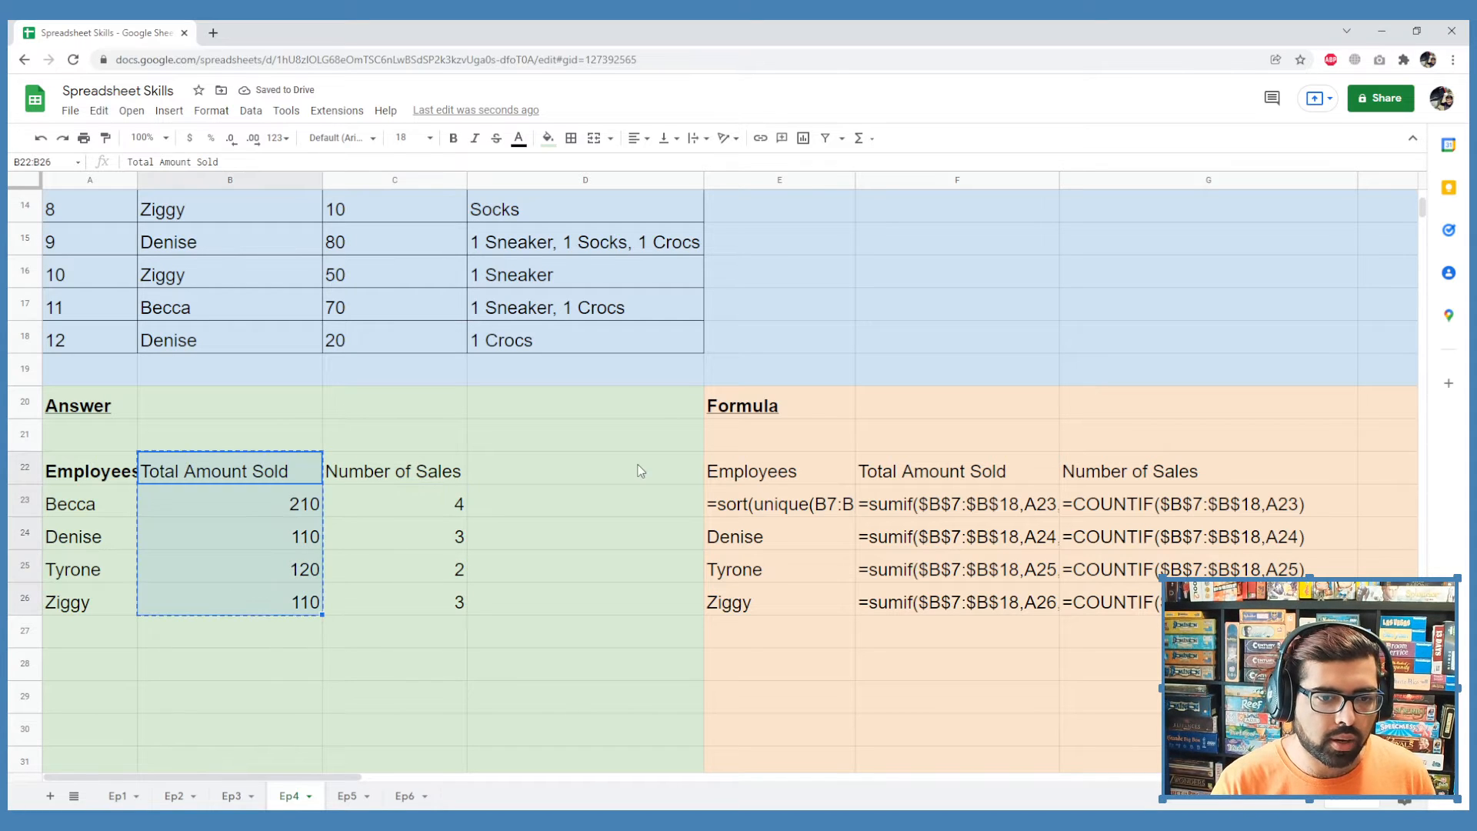
{"action": "left_click", "coordinate": [638, 471]}
{"action": "key", "text": "ctrl+v"}
{"action": "left_click_drag", "start_coordinate": [437, 477], "coordinate": [576, 750]}
{"action": "key", "text": "ctrl+x"}
{"action": "left_click", "coordinate": [305, 486]}
{"action": "key", "text": "ctrl+v"}
Restore the green fill in D22:D26 by copying the blank formatted cells D27:D30 over them
{"action": "key", "text": "ctrl+c"}
{"action": "left_click", "coordinate": [631, 476]}
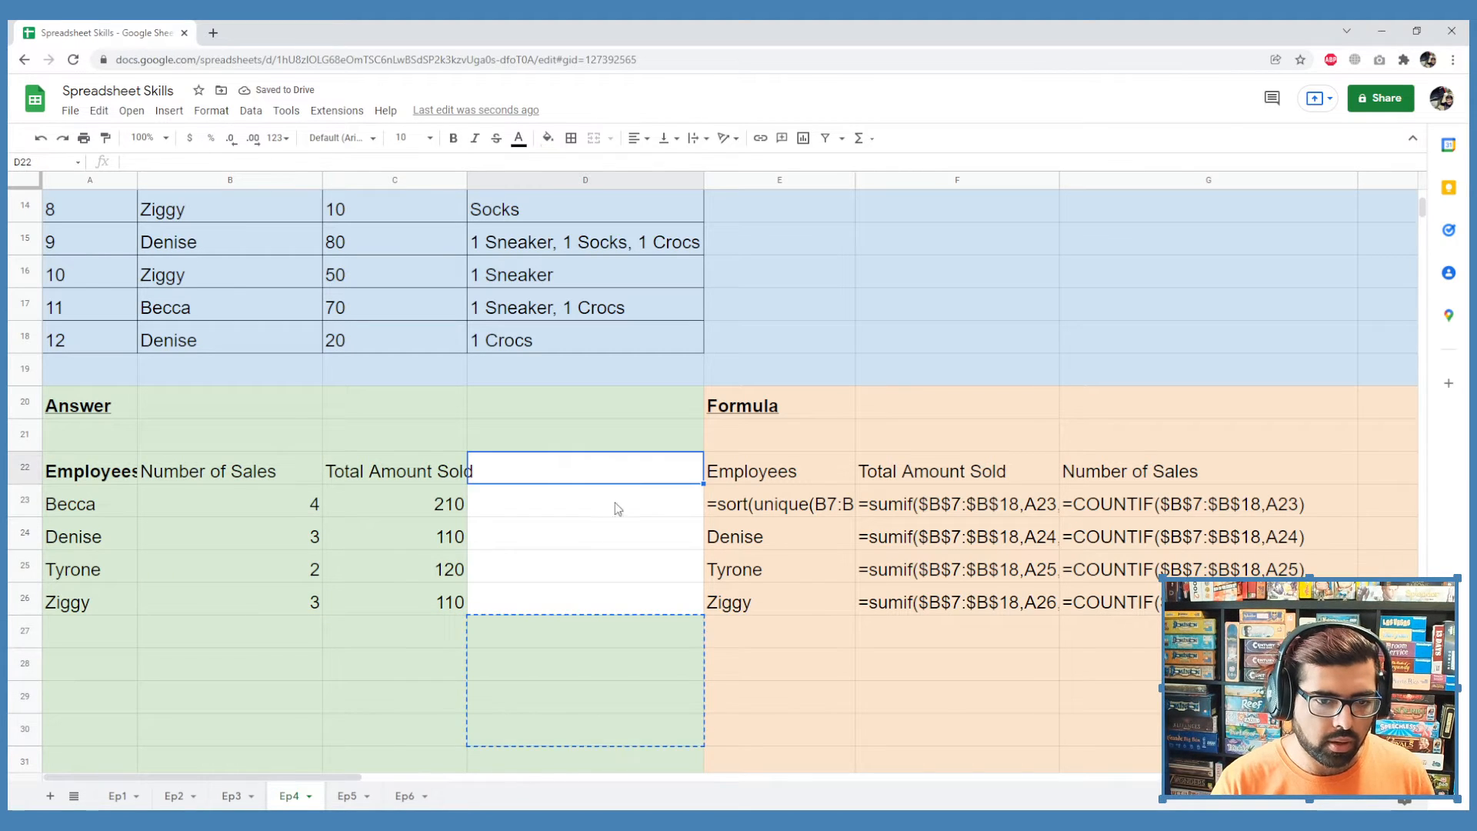
{"action": "key", "text": "ctrl+v"}
{"action": "left_click", "coordinate": [596, 572]}
{"action": "key", "text": "ctrl+v"}
{"action": "left_click", "coordinate": [592, 626]}
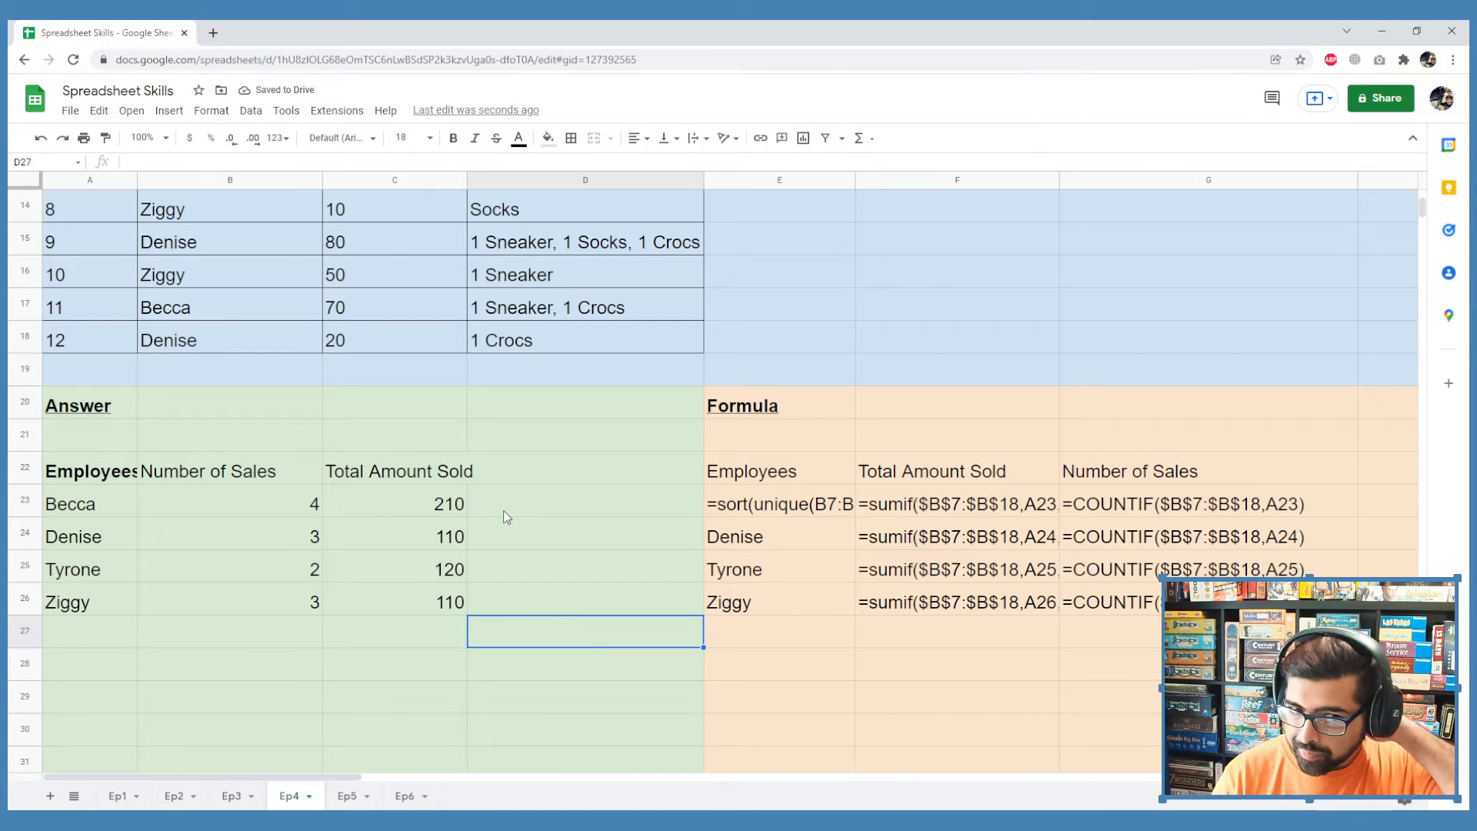
Calculate each employee's average sale with =C23/B23 in D23 and fill it down through D26
{"action": "scroll", "coordinate": [506, 517], "scroll_direction": "up", "scroll_amount": 5}
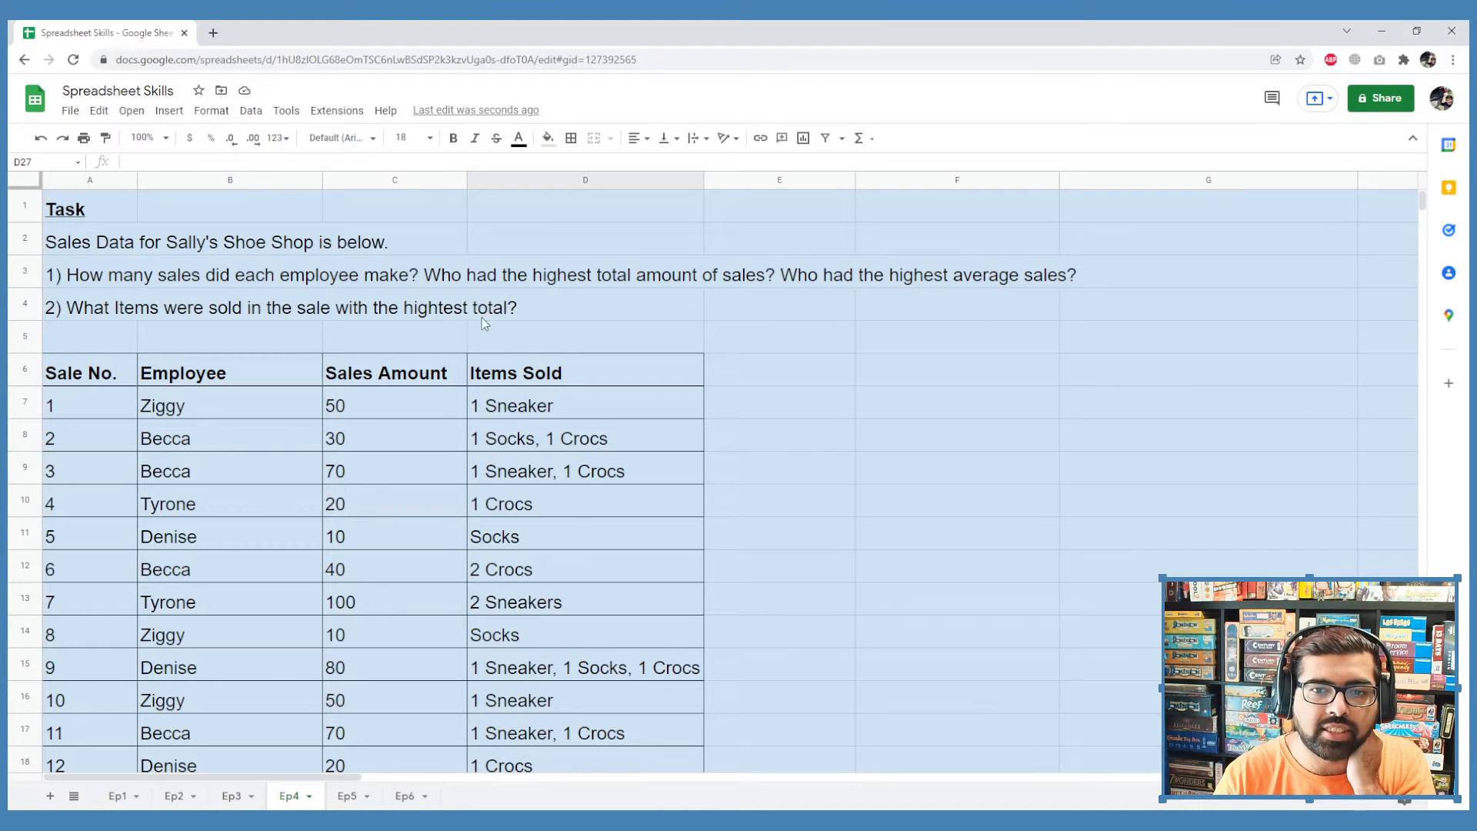
{"action": "scroll", "coordinate": [585, 534], "scroll_direction": "down", "scroll_amount": 5}
{"action": "left_click", "coordinate": [604, 539]}
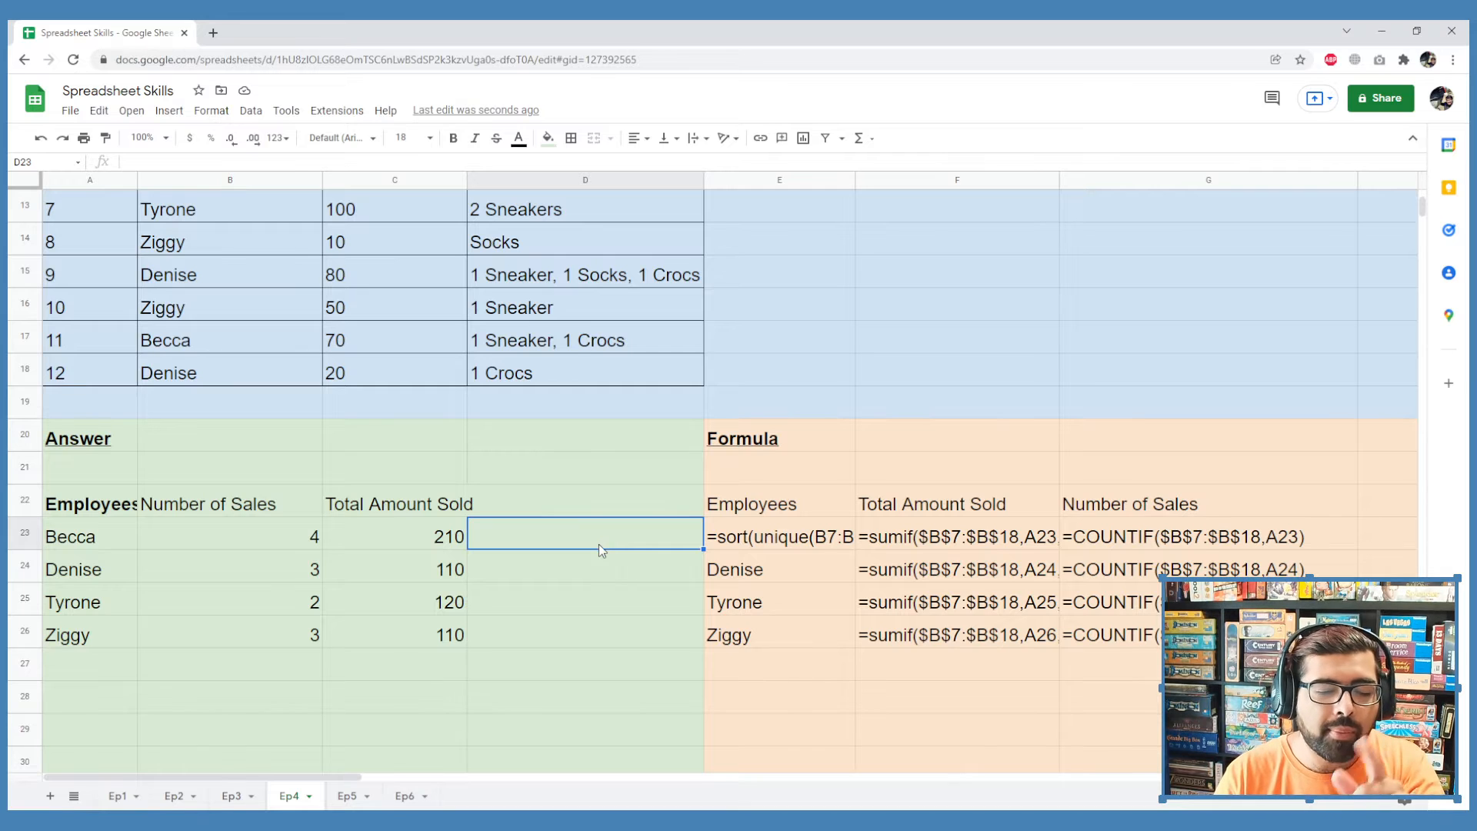
{"action": "type", "text": "="}
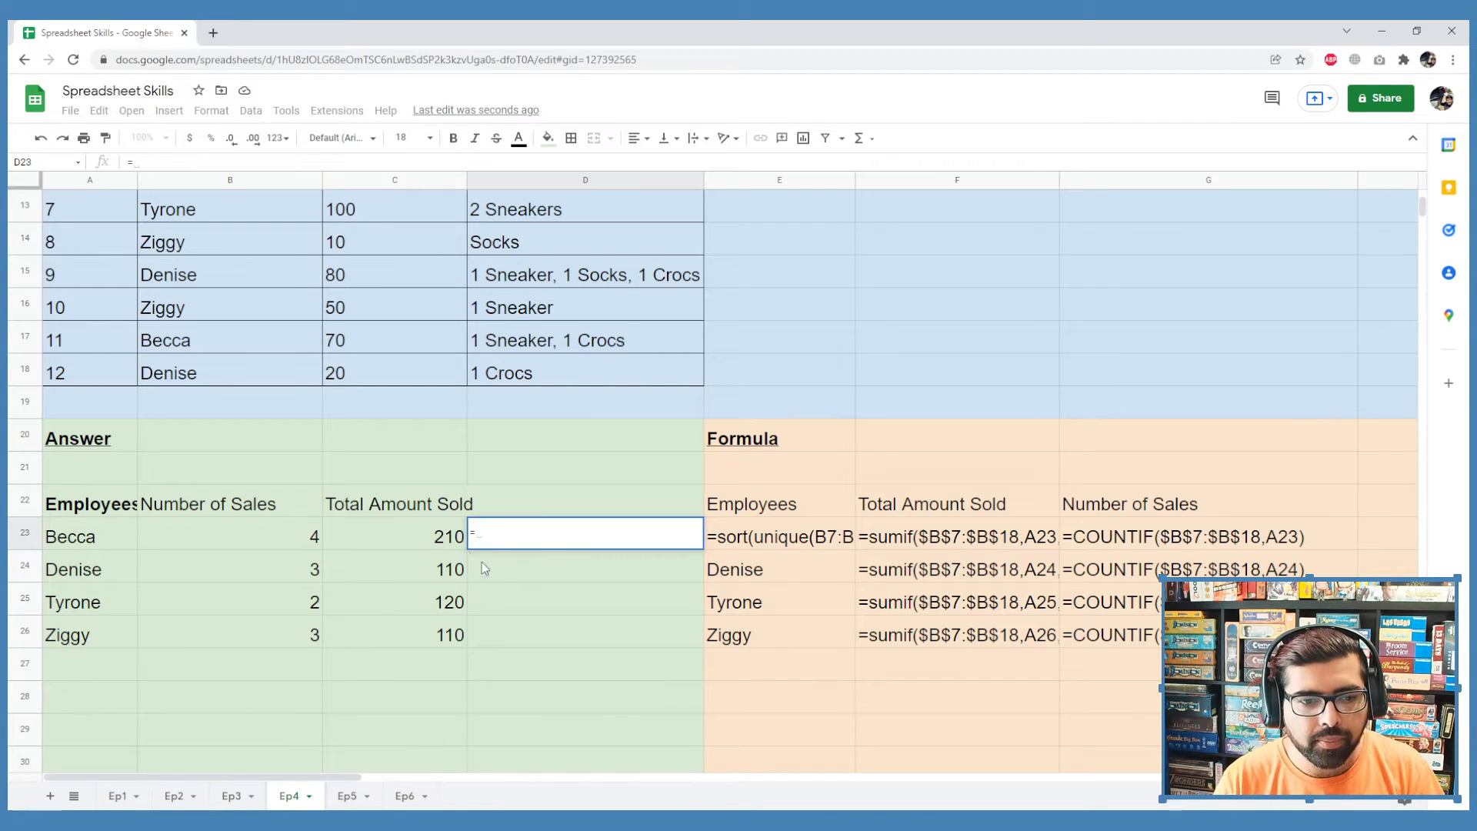
{"action": "left_click", "coordinate": [431, 545]}
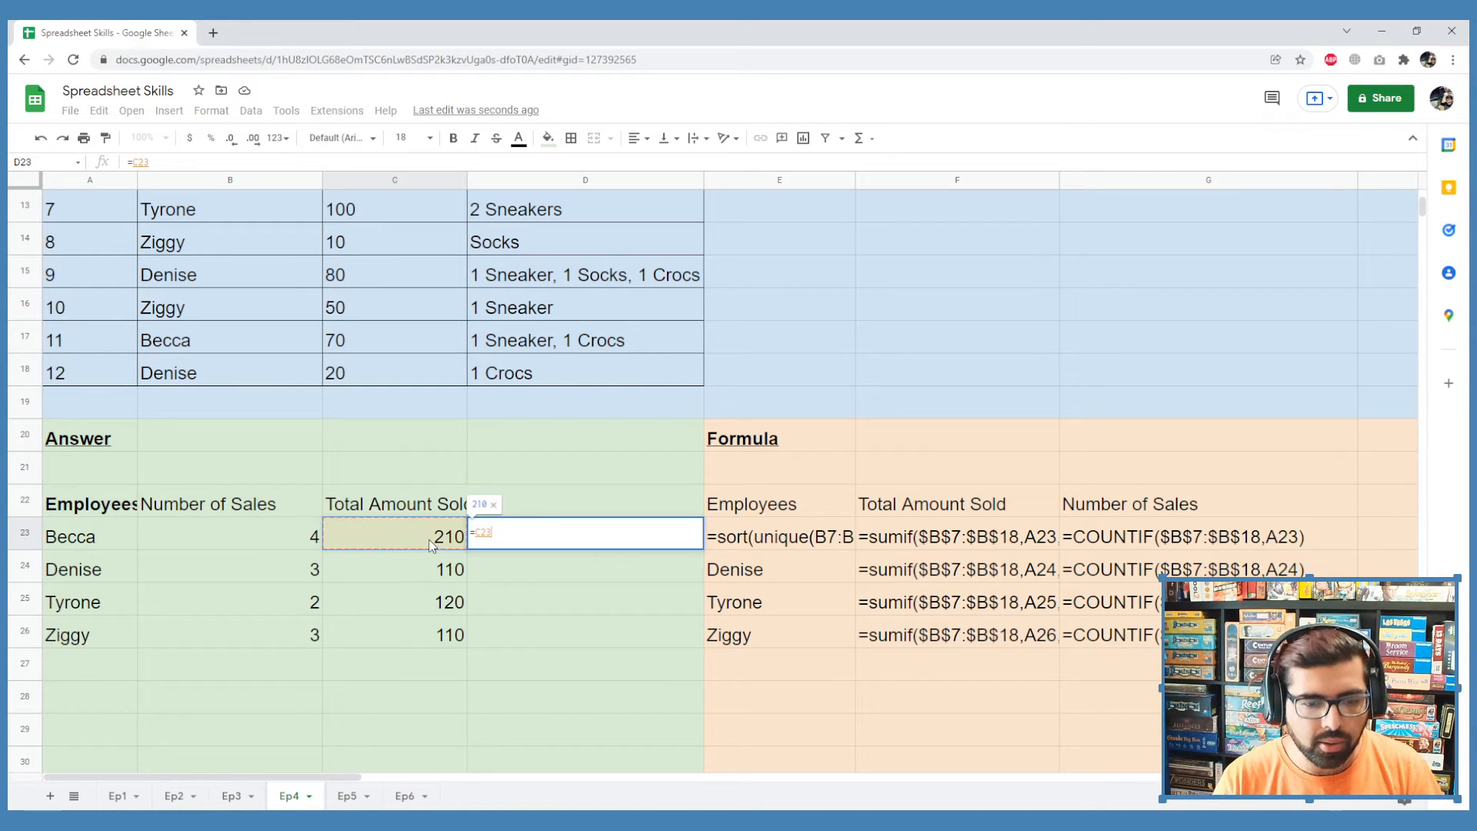
{"action": "type", "text": "/"}
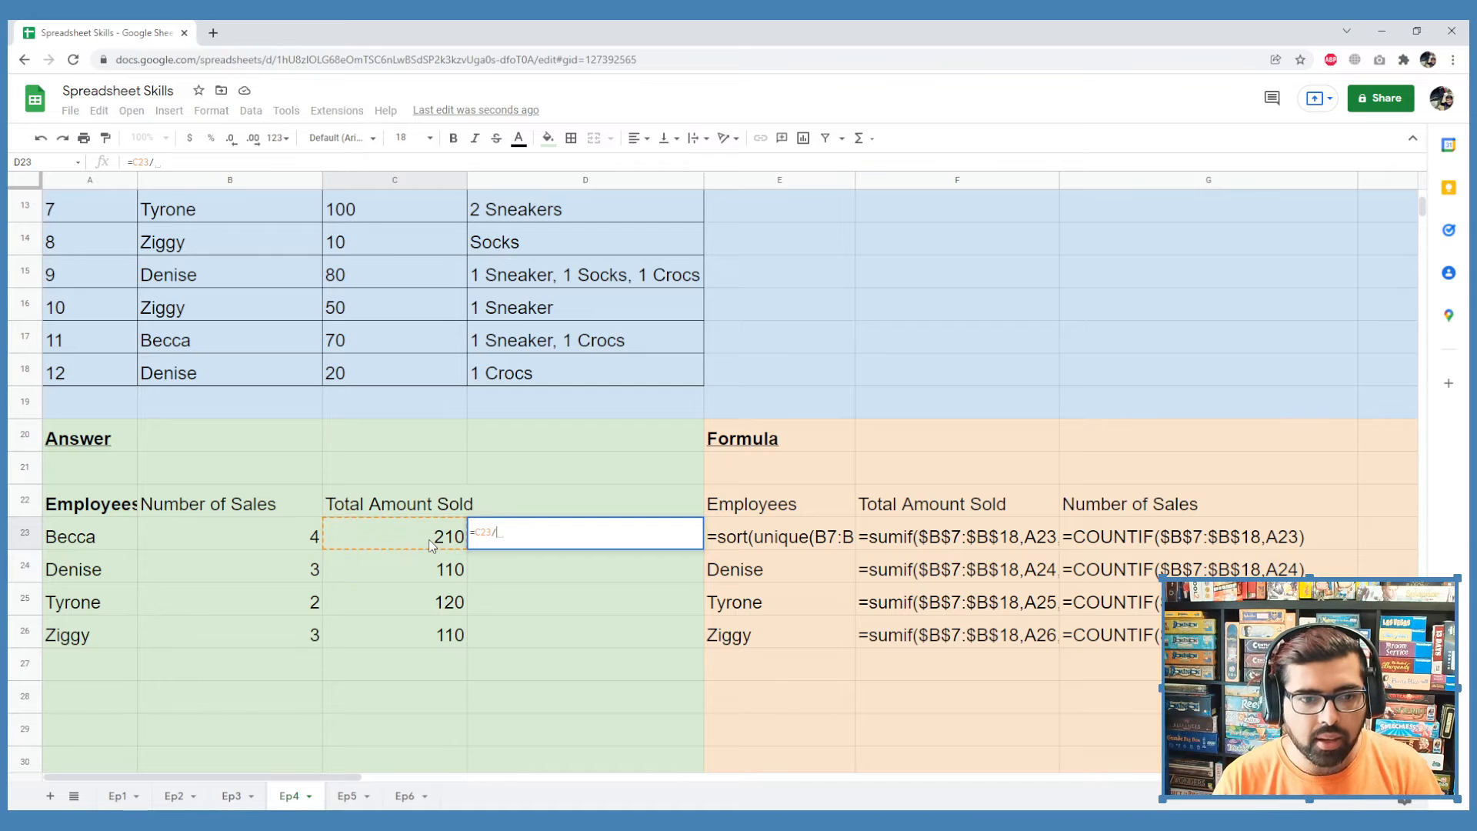
{"action": "left_click", "coordinate": [305, 542]}
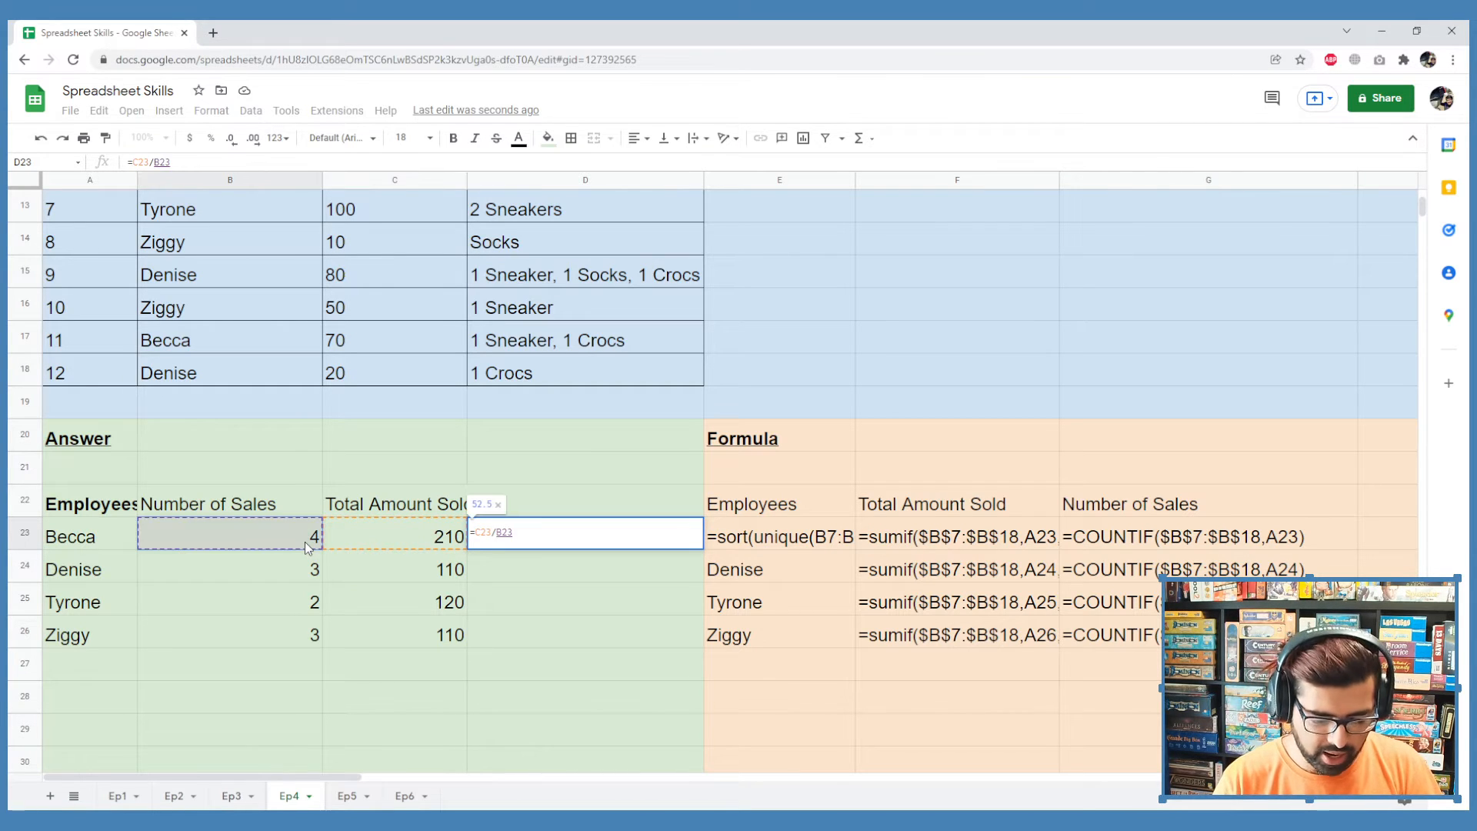
{"action": "key", "text": "Return"}
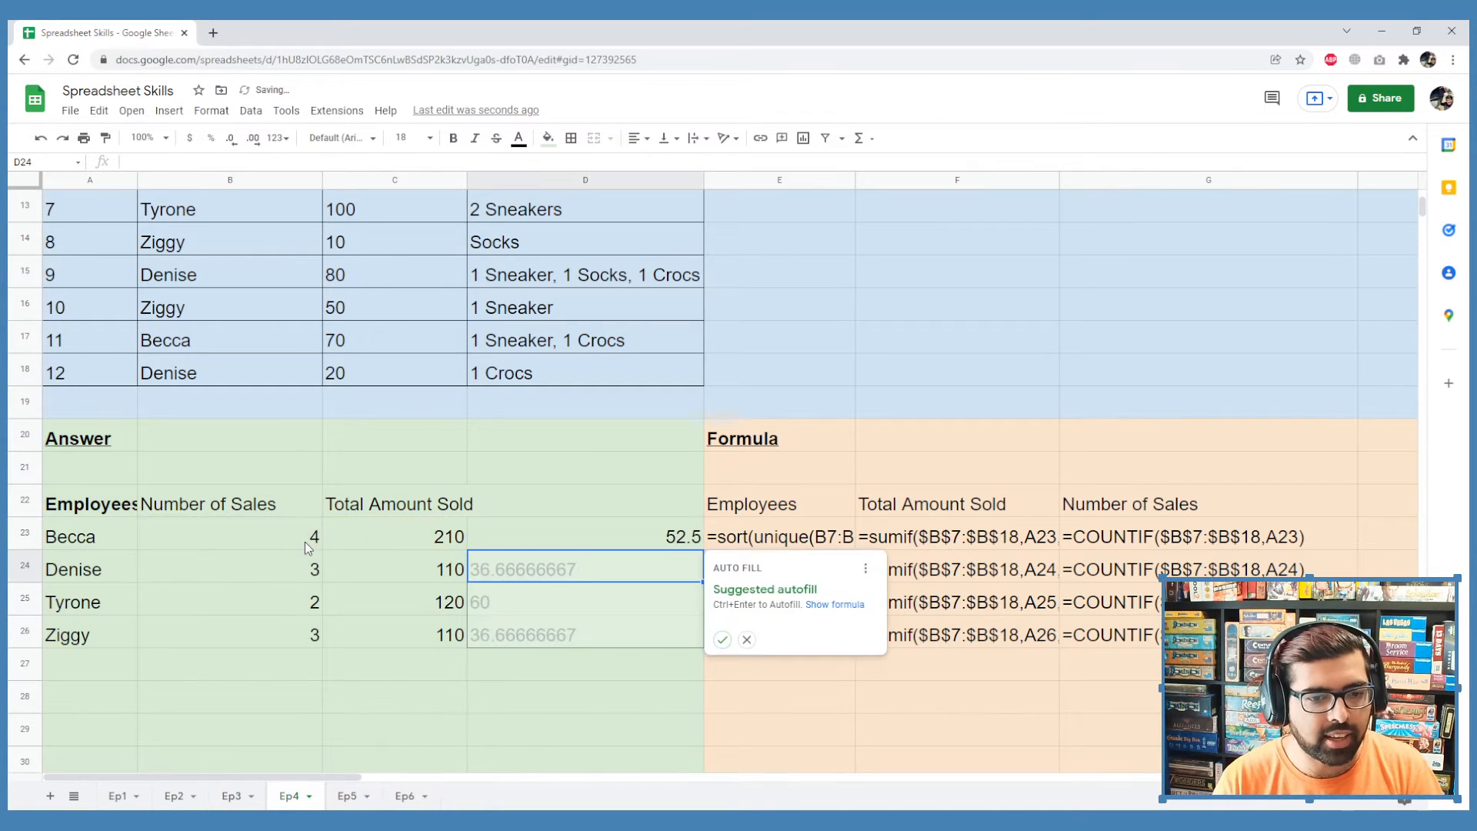
{"action": "left_click", "coordinate": [722, 639]}
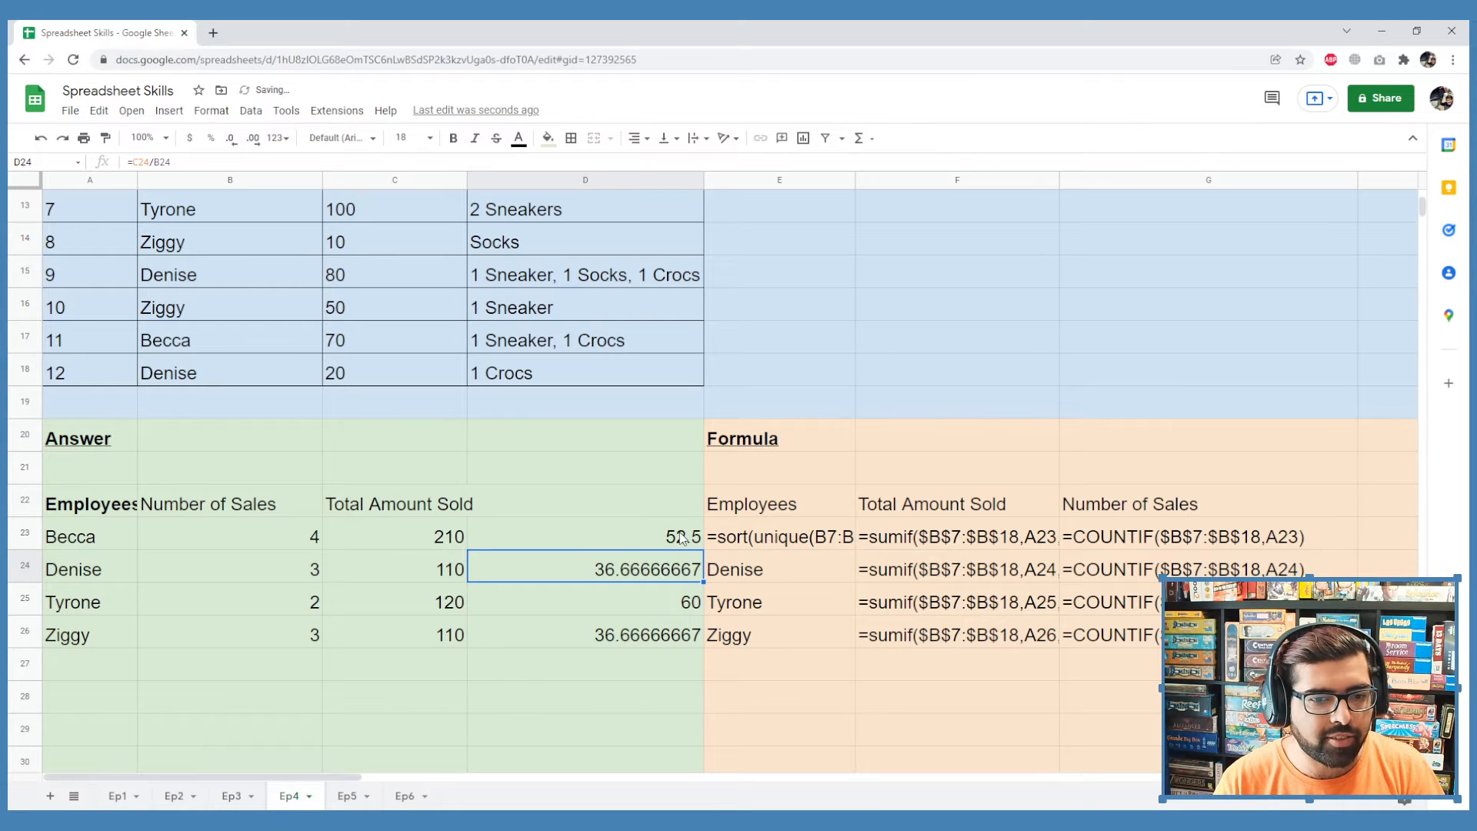
{"action": "left_click", "coordinate": [660, 613]}
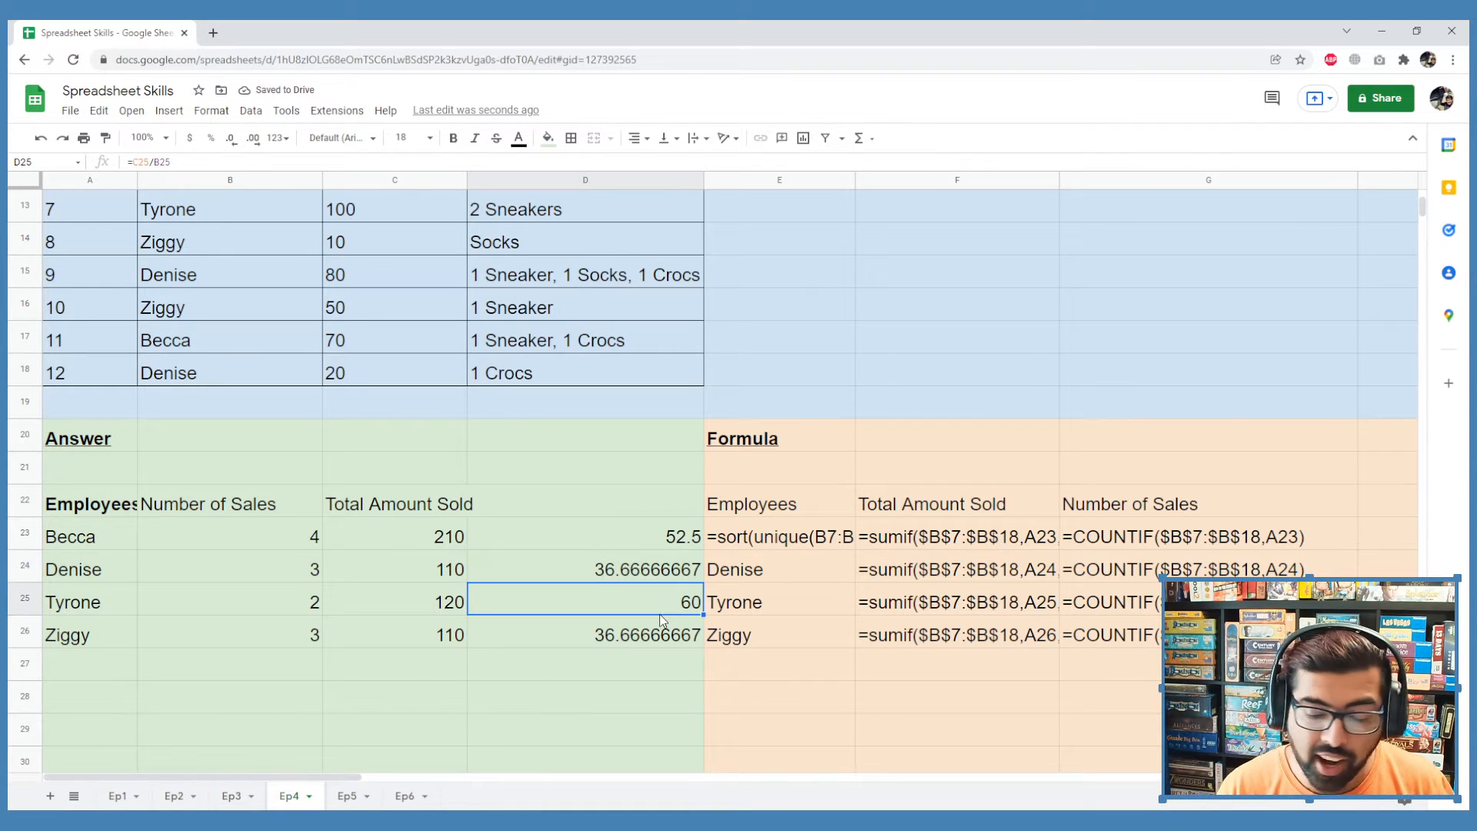
Find the highest average sale by entering =max(D23:D26) in D28
{"action": "left_click", "coordinate": [564, 682]}
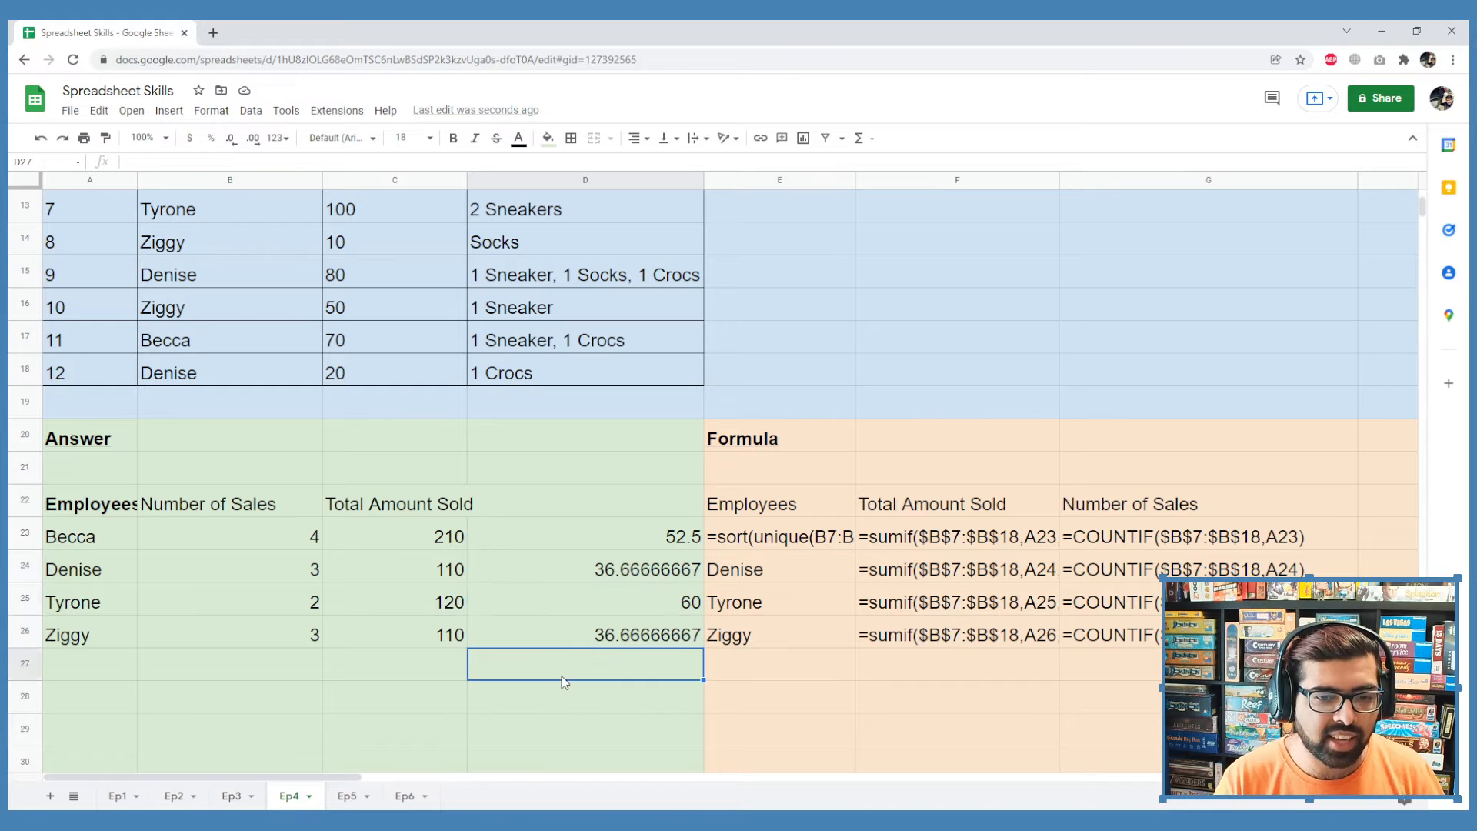
{"action": "left_click", "coordinate": [551, 700]}
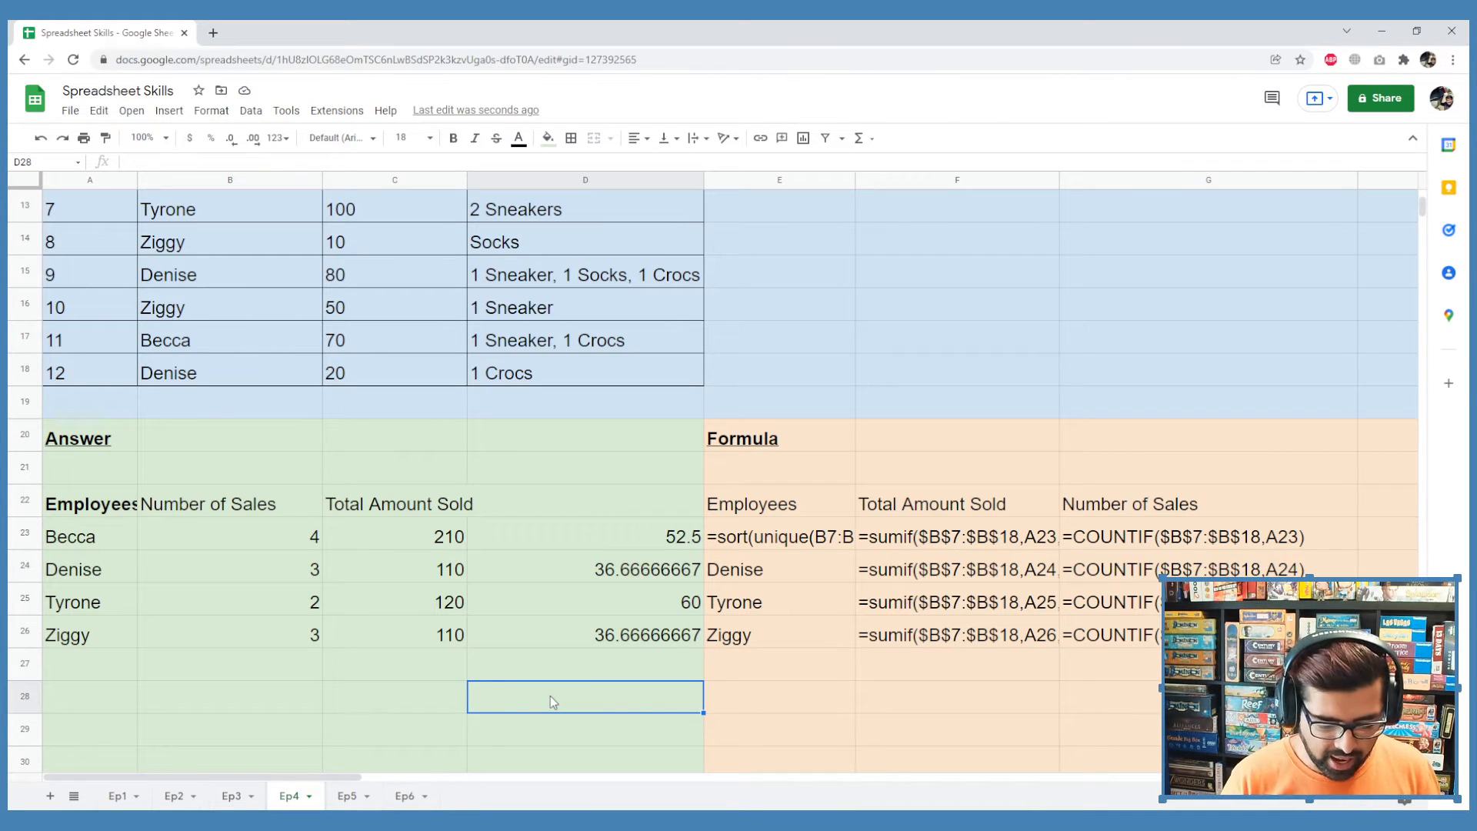
{"action": "type", "text": "=ma"}
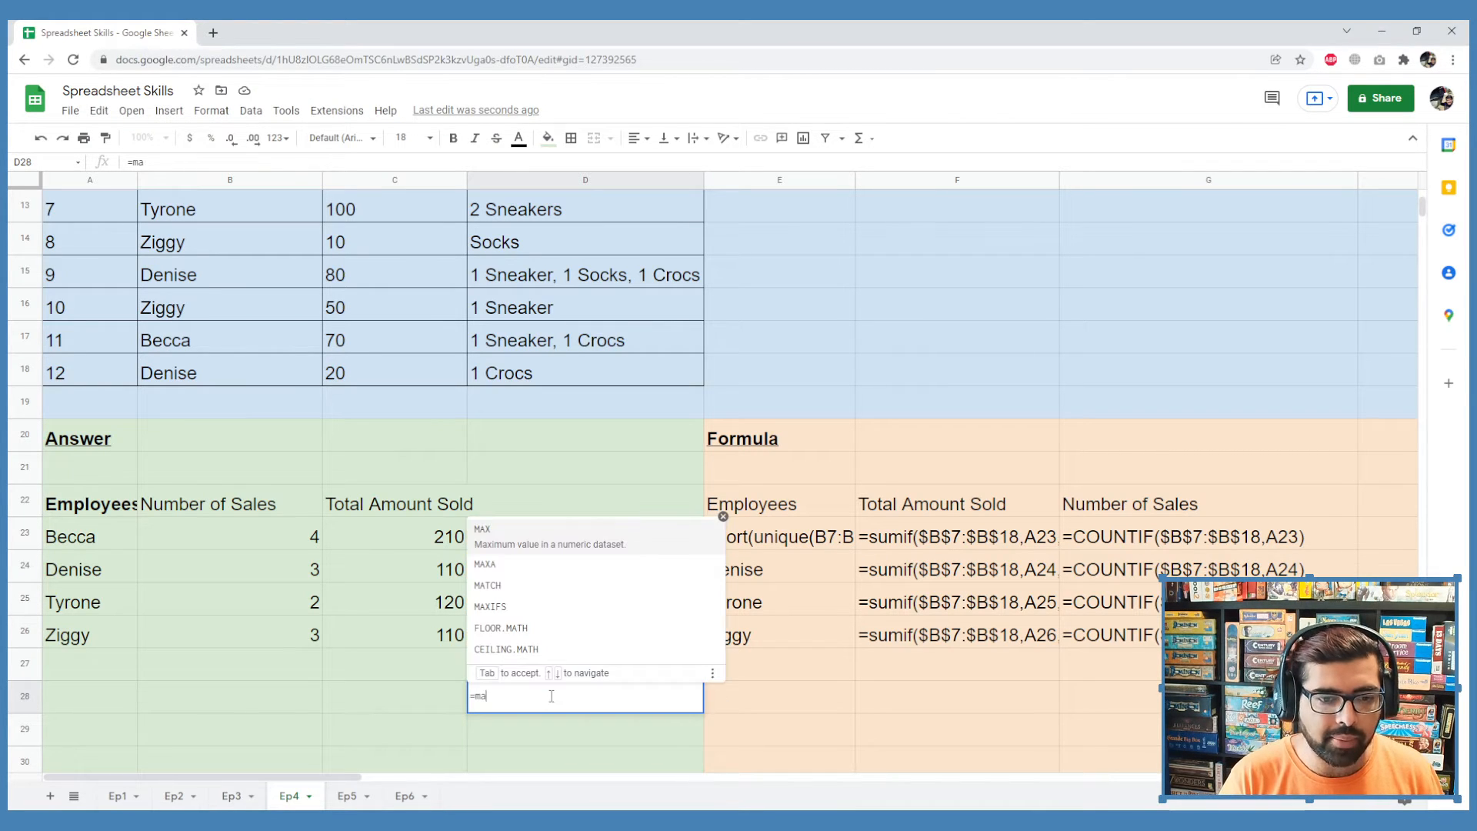
{"action": "type", "text": "x("}
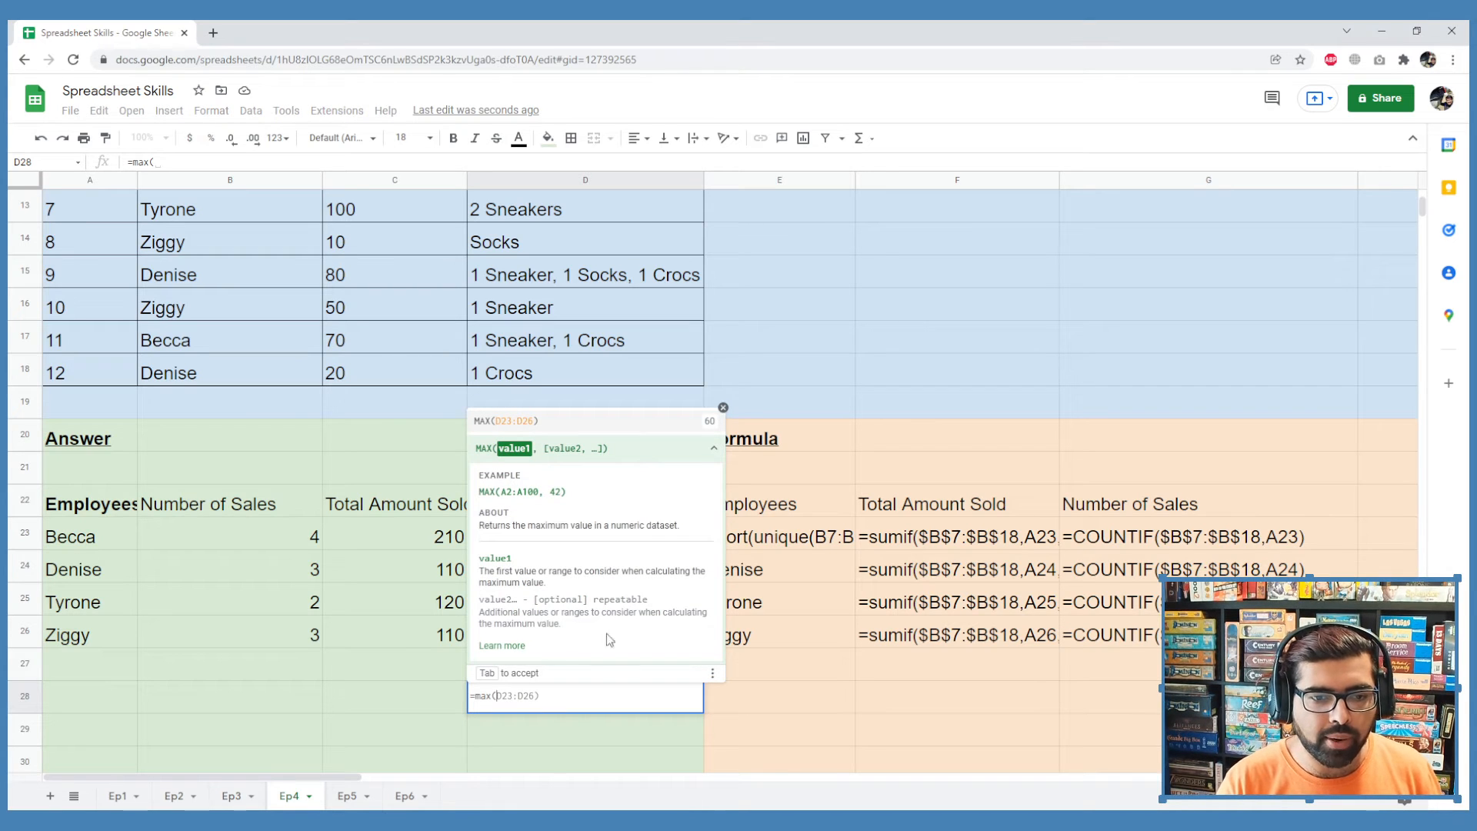
{"action": "left_click", "coordinate": [724, 408]}
{"action": "left_click_drag", "start_coordinate": [631, 529], "coordinate": [603, 641]}
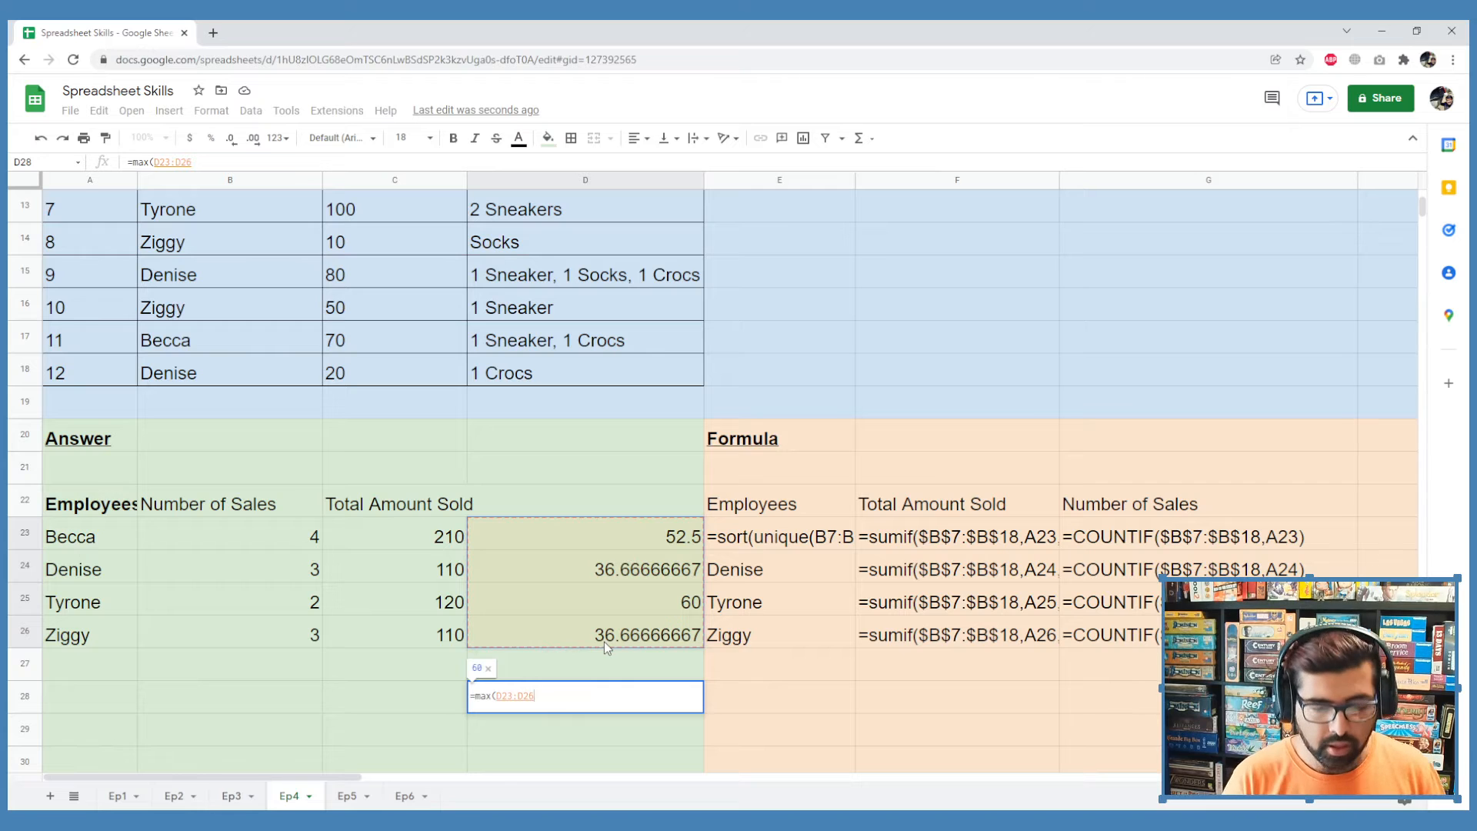
{"action": "type", "text": ")"}
{"action": "key", "text": "Return"}
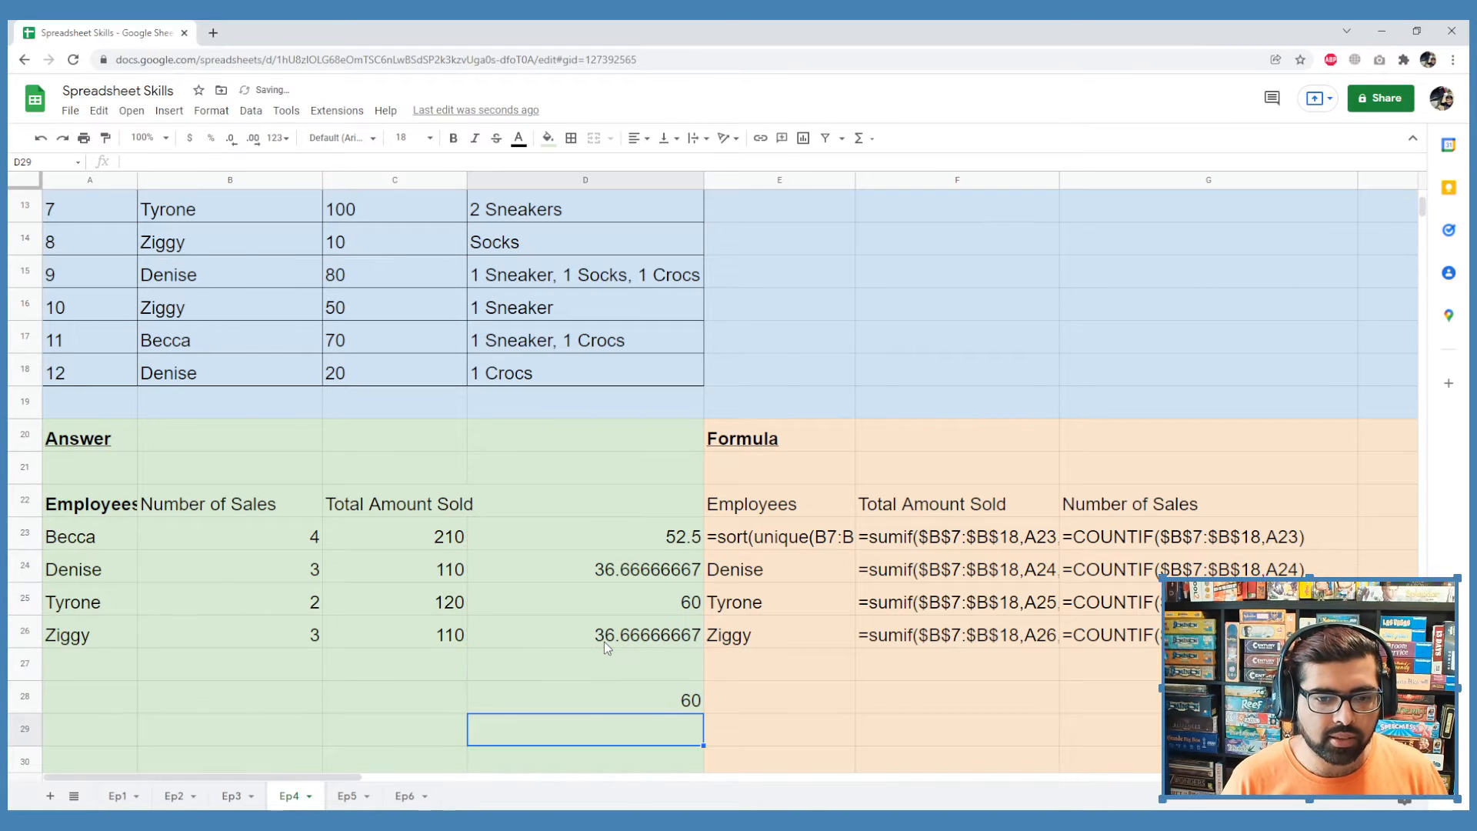
{"action": "key", "text": "Up"}
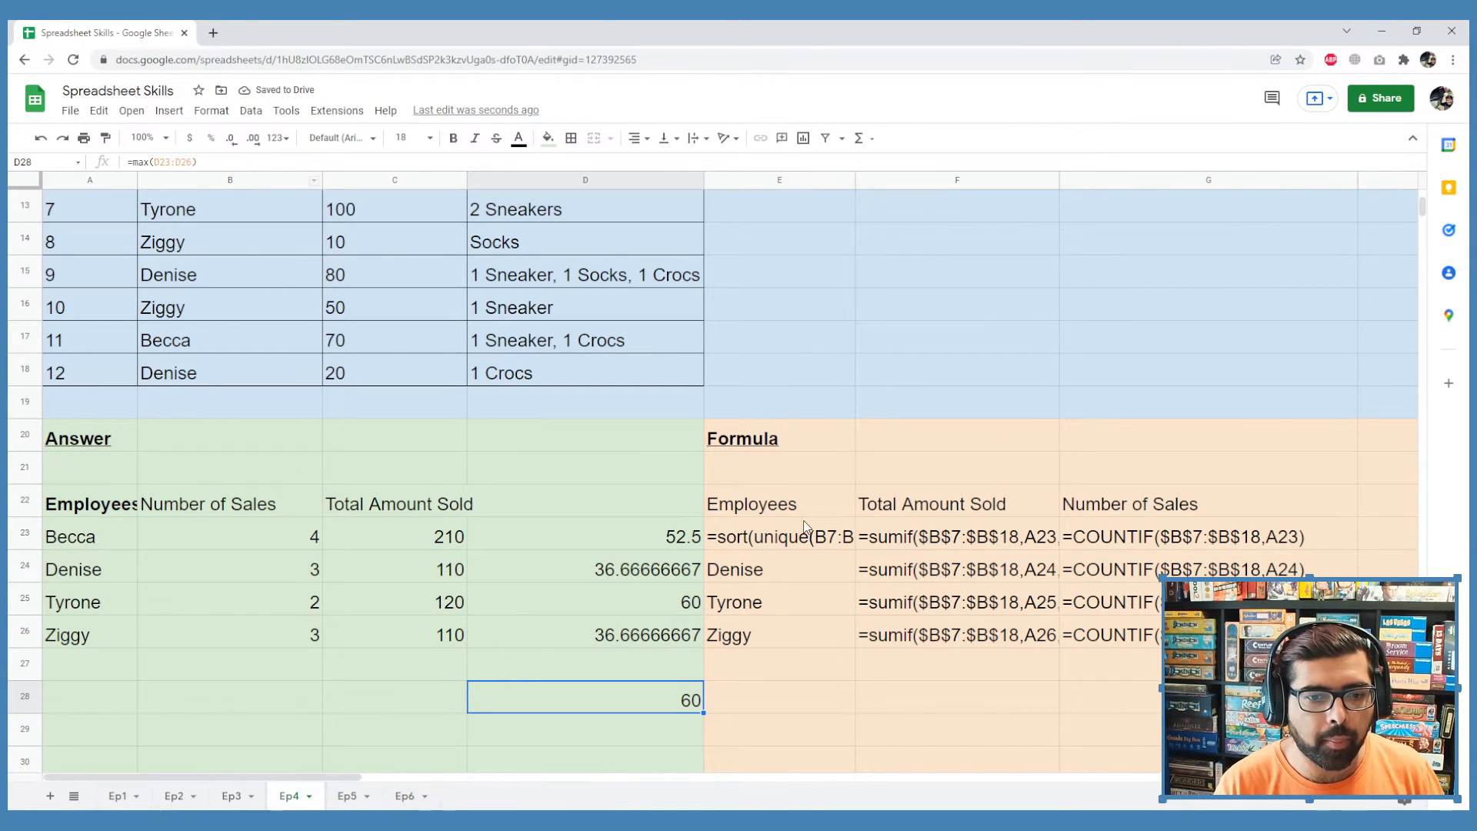
Reread the task questions and label the averages column by entering the heading Average Sale in D22
{"action": "scroll", "coordinate": [768, 533], "scroll_direction": "up", "scroll_amount": 4}
{"action": "scroll", "coordinate": [769, 533], "scroll_direction": "up", "scroll_amount": 2}
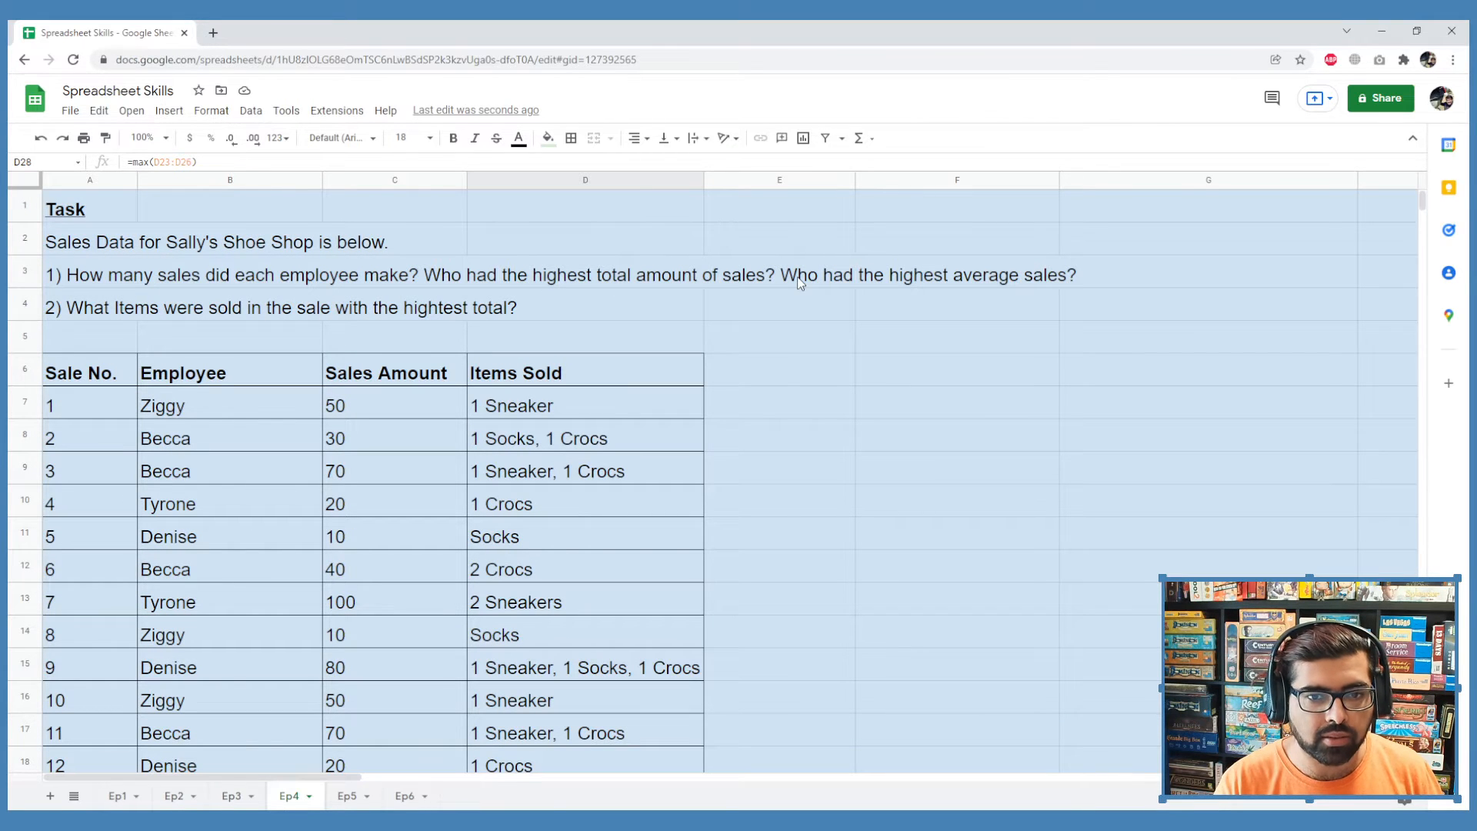
{"action": "scroll", "coordinate": [915, 289], "scroll_direction": "down", "scroll_amount": 7}
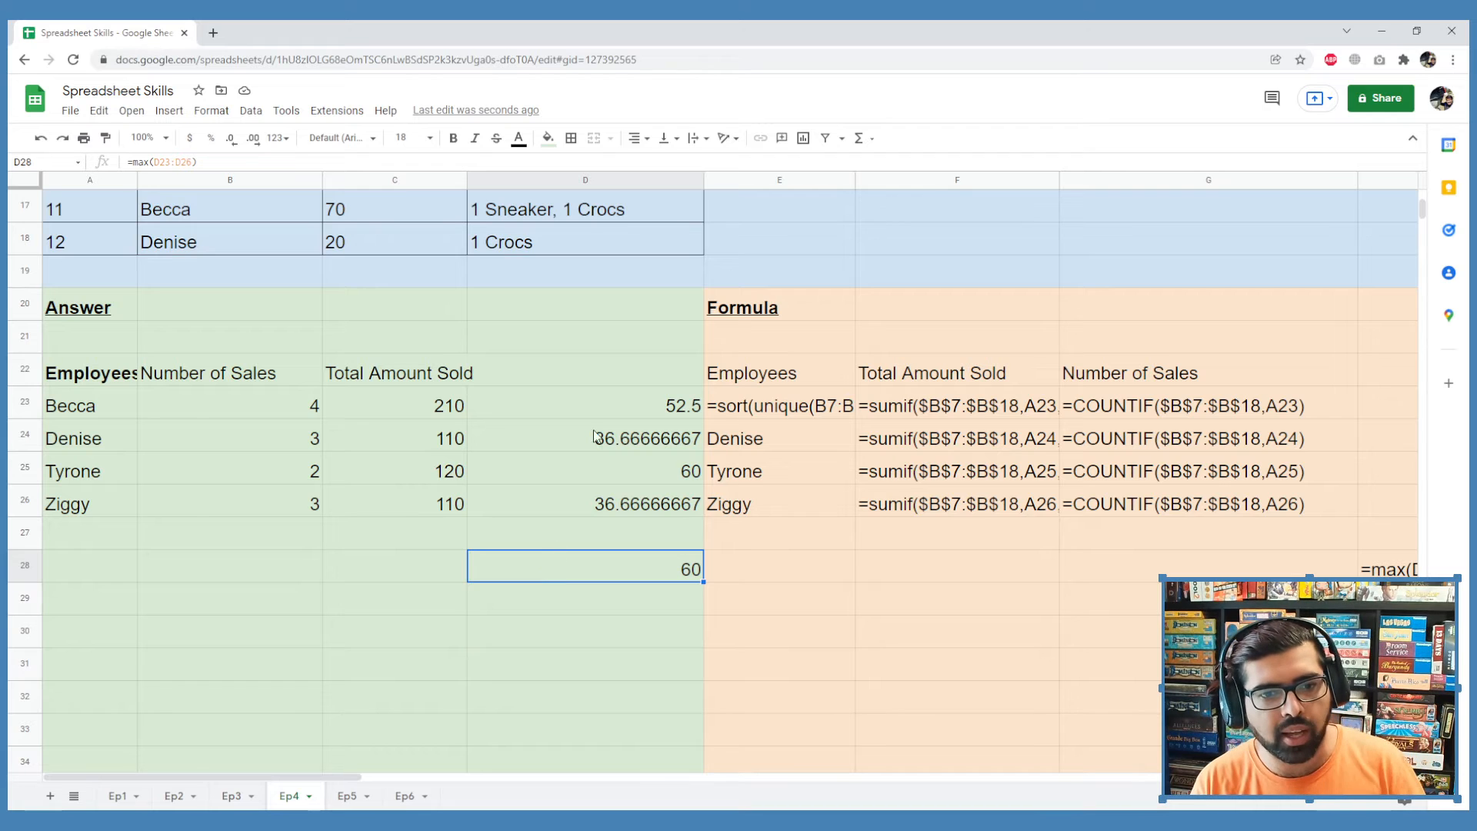
{"action": "left_click", "coordinate": [603, 380]}
{"action": "type", "text": "Averqage"}
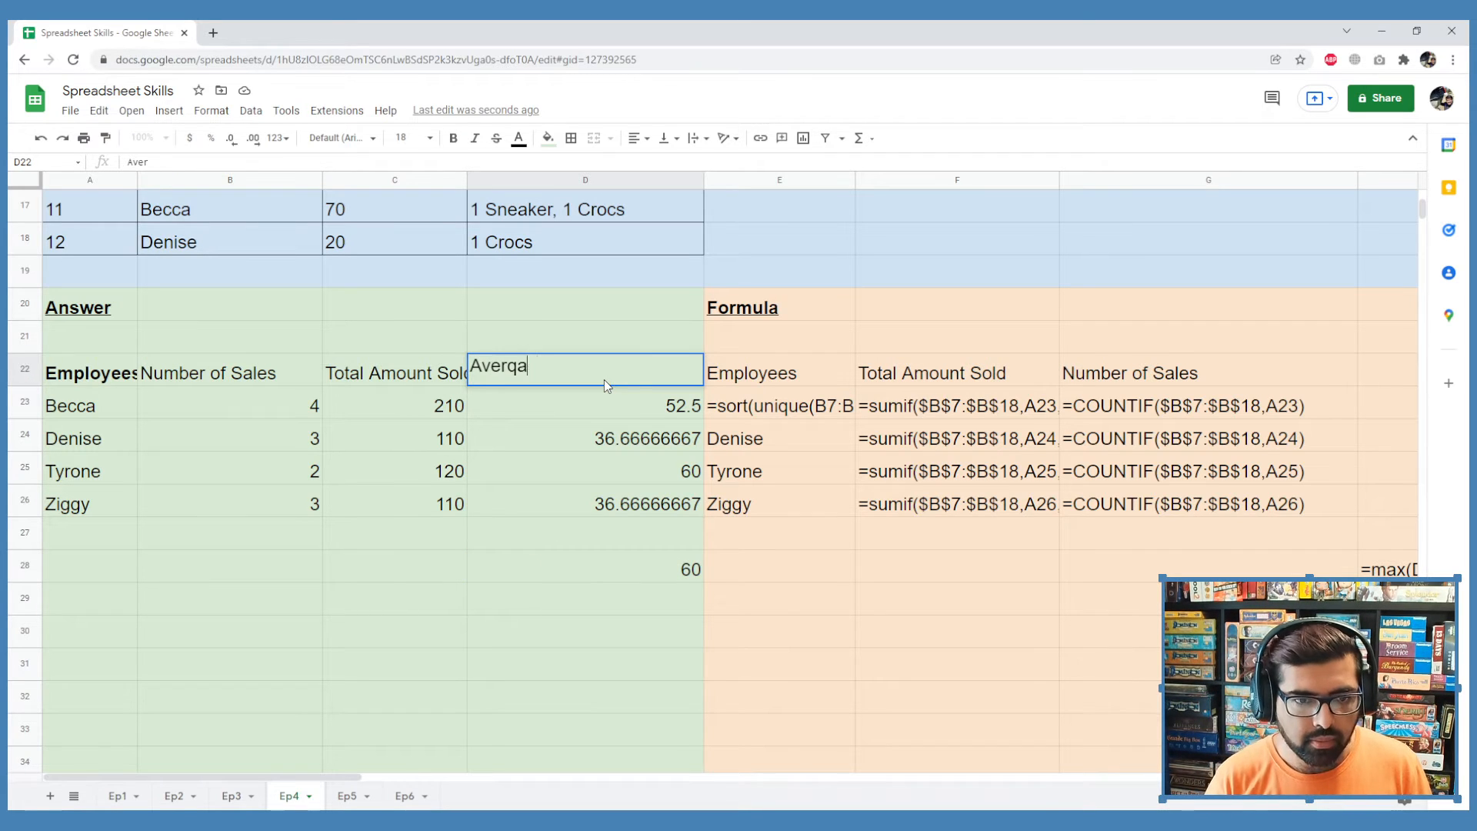
{"action": "key", "text": "Return"}
{"action": "left_click", "coordinate": [603, 380]}
{"action": "type", "text": "Average"}
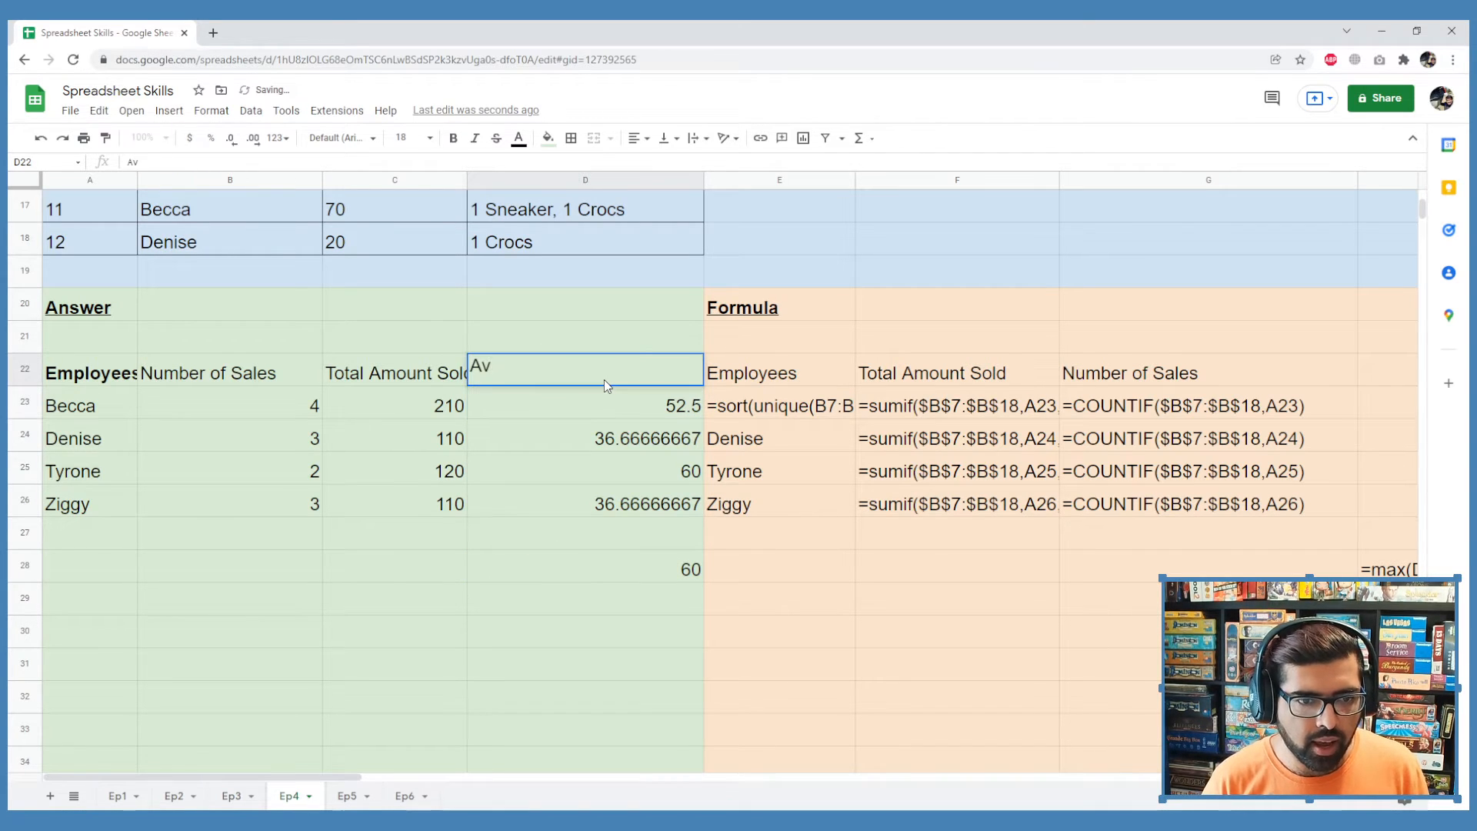
{"action": "type", "text": " Sale"}
{"action": "key", "text": "Return"}
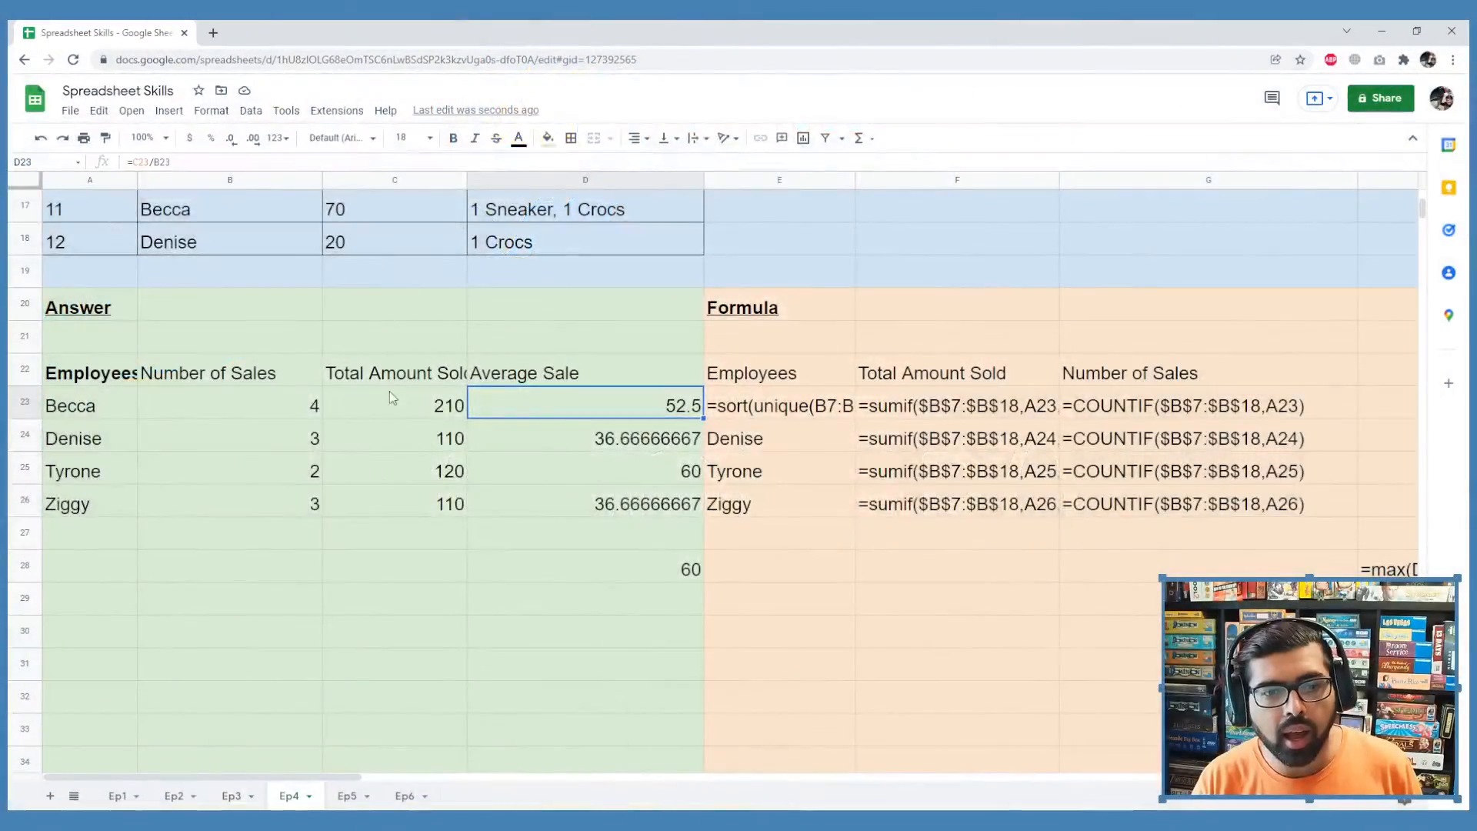
Review the task questions and sales data against the answer table and the highest-average formula in D28
{"action": "scroll", "coordinate": [390, 397], "scroll_direction": "up", "scroll_amount": 5}
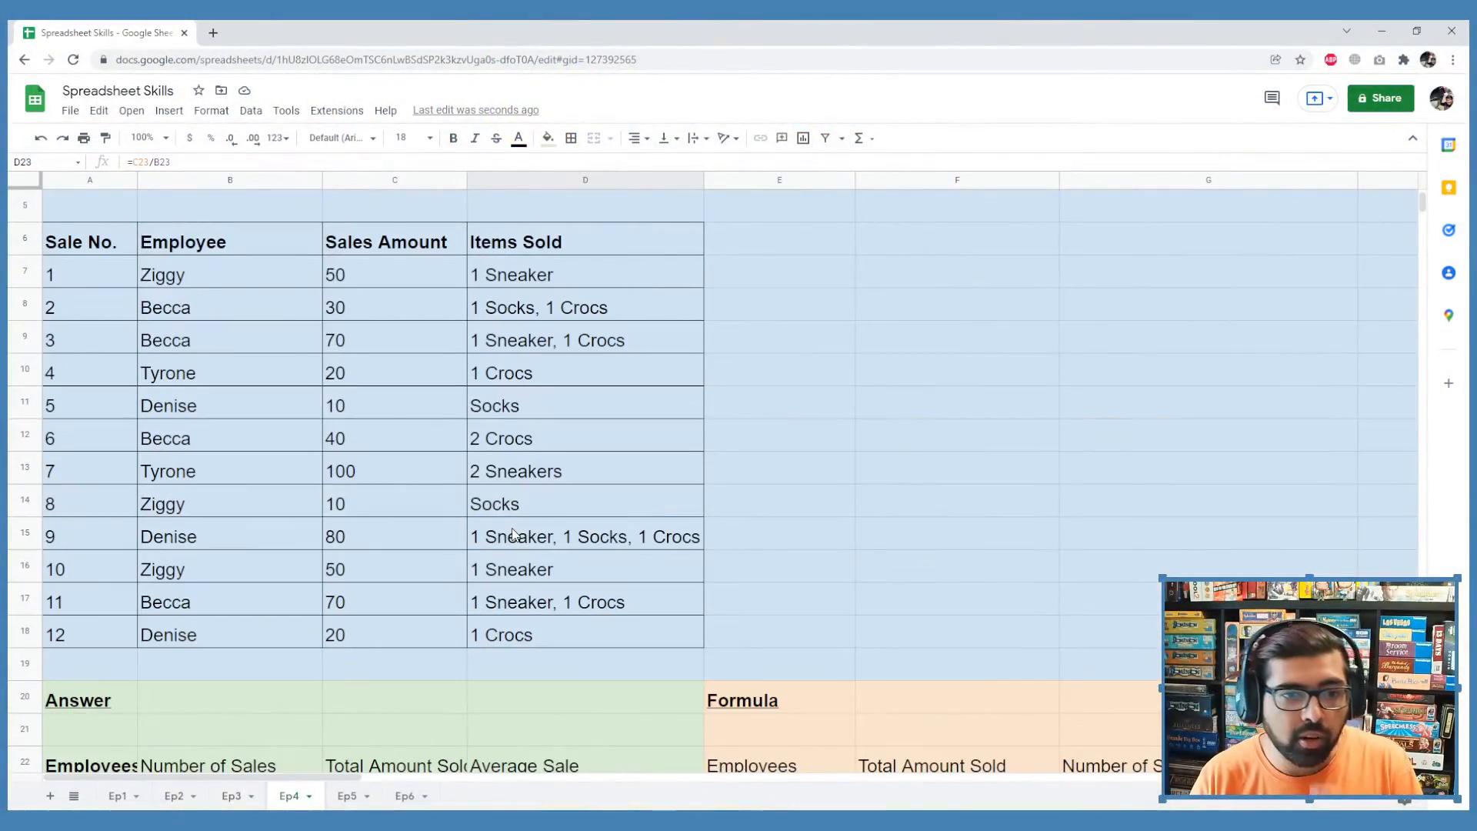
{"action": "scroll", "coordinate": [513, 534], "scroll_direction": "up", "scroll_amount": 2}
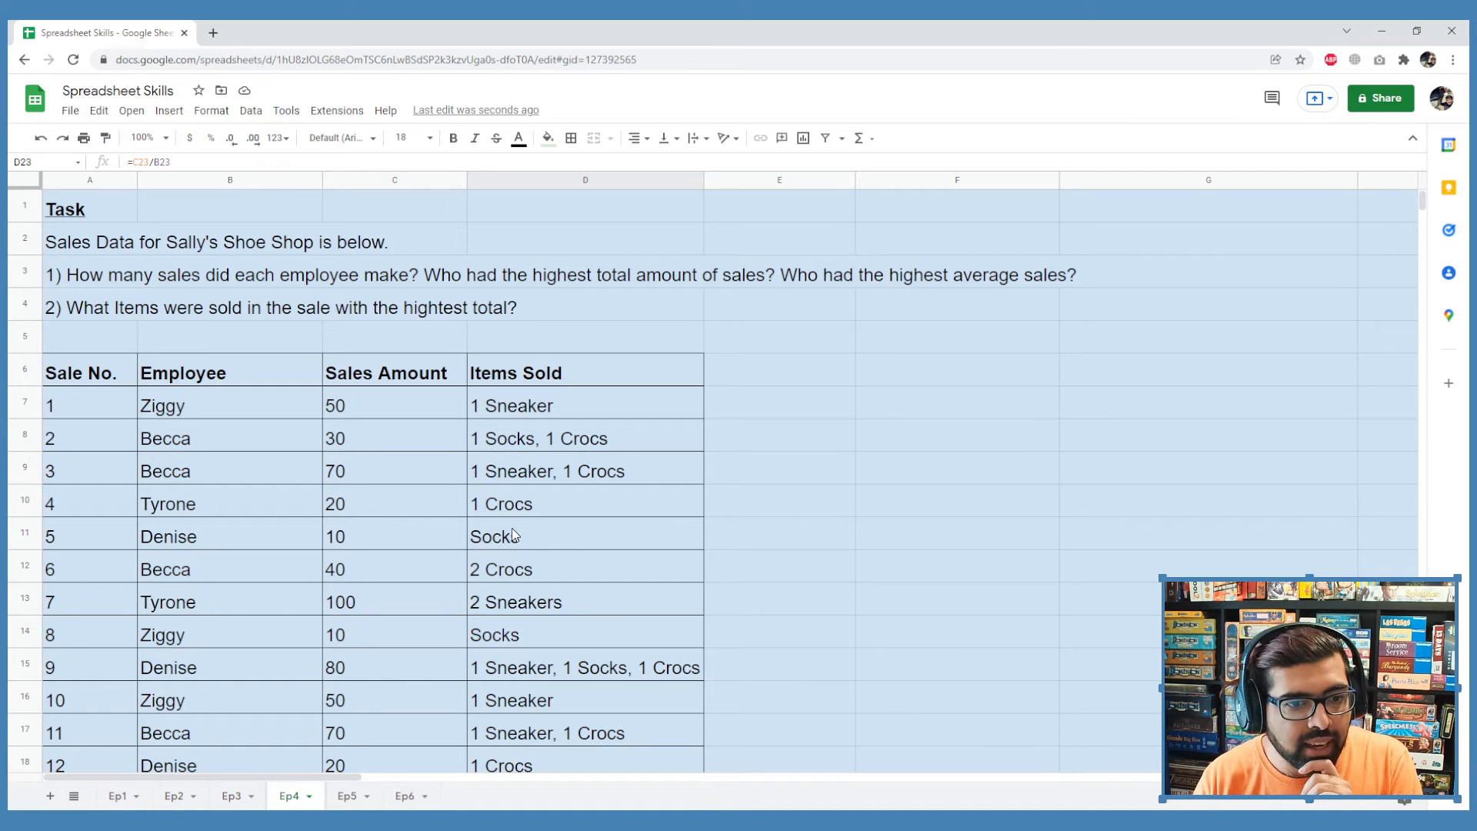
{"action": "scroll", "coordinate": [513, 534], "scroll_direction": "down", "scroll_amount": 2}
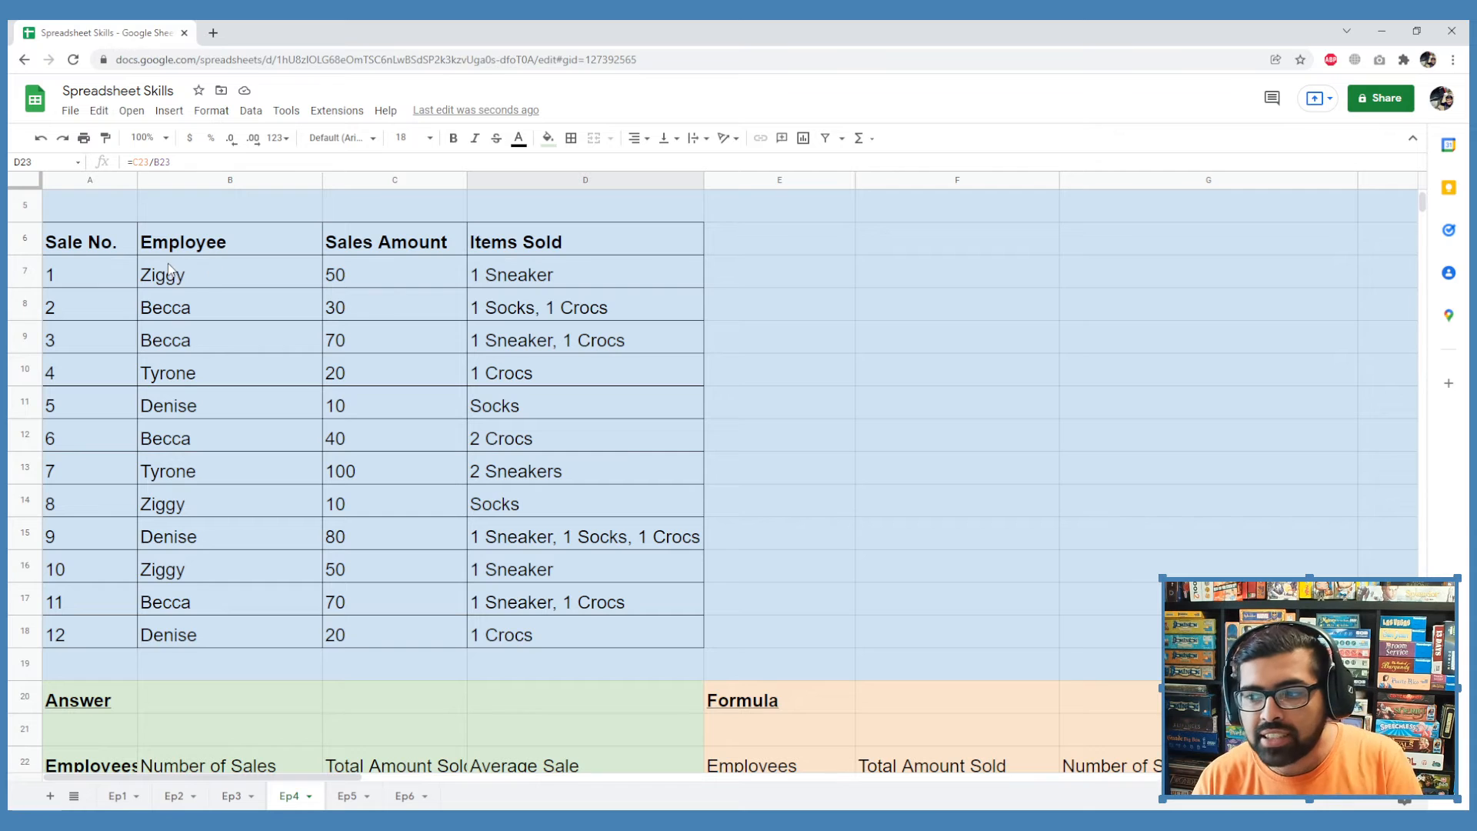
{"action": "scroll", "coordinate": [385, 423], "scroll_direction": "down", "scroll_amount": 2}
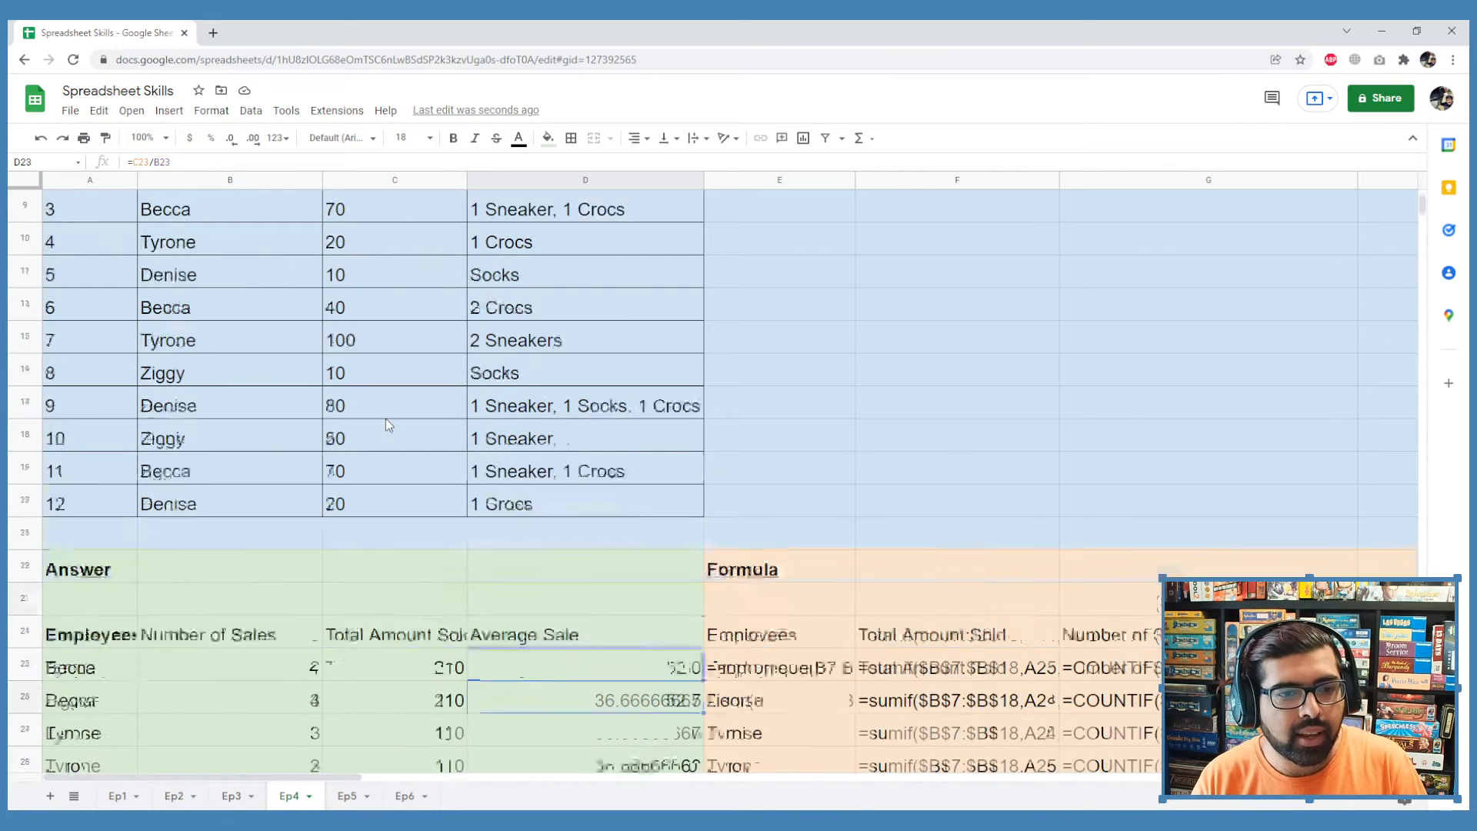
{"action": "scroll", "coordinate": [385, 419], "scroll_direction": "down", "scroll_amount": 2}
{"action": "left_click", "coordinate": [595, 644]}
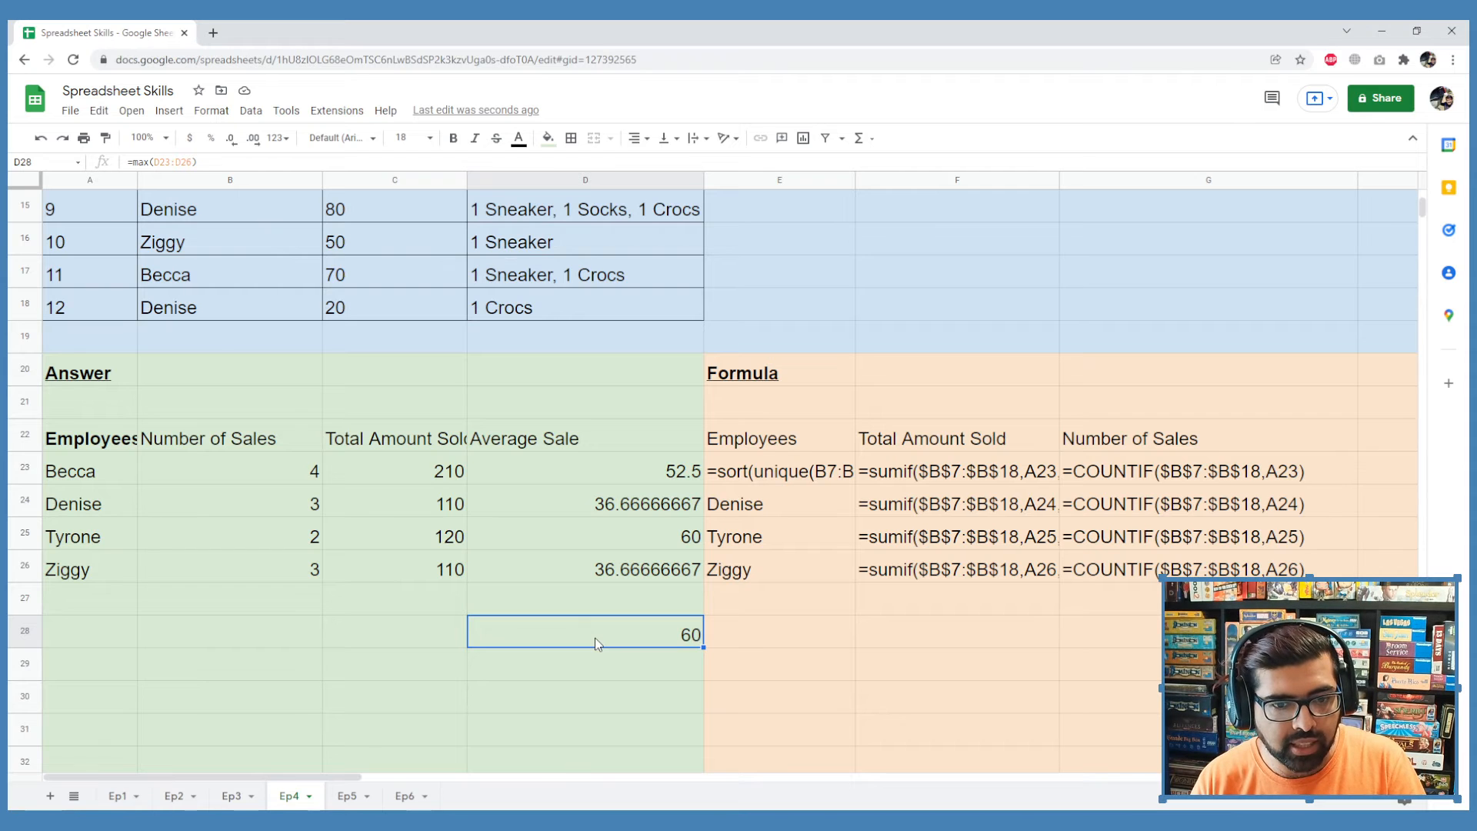
{"action": "scroll", "coordinate": [585, 596], "scroll_direction": "up", "scroll_amount": 3}
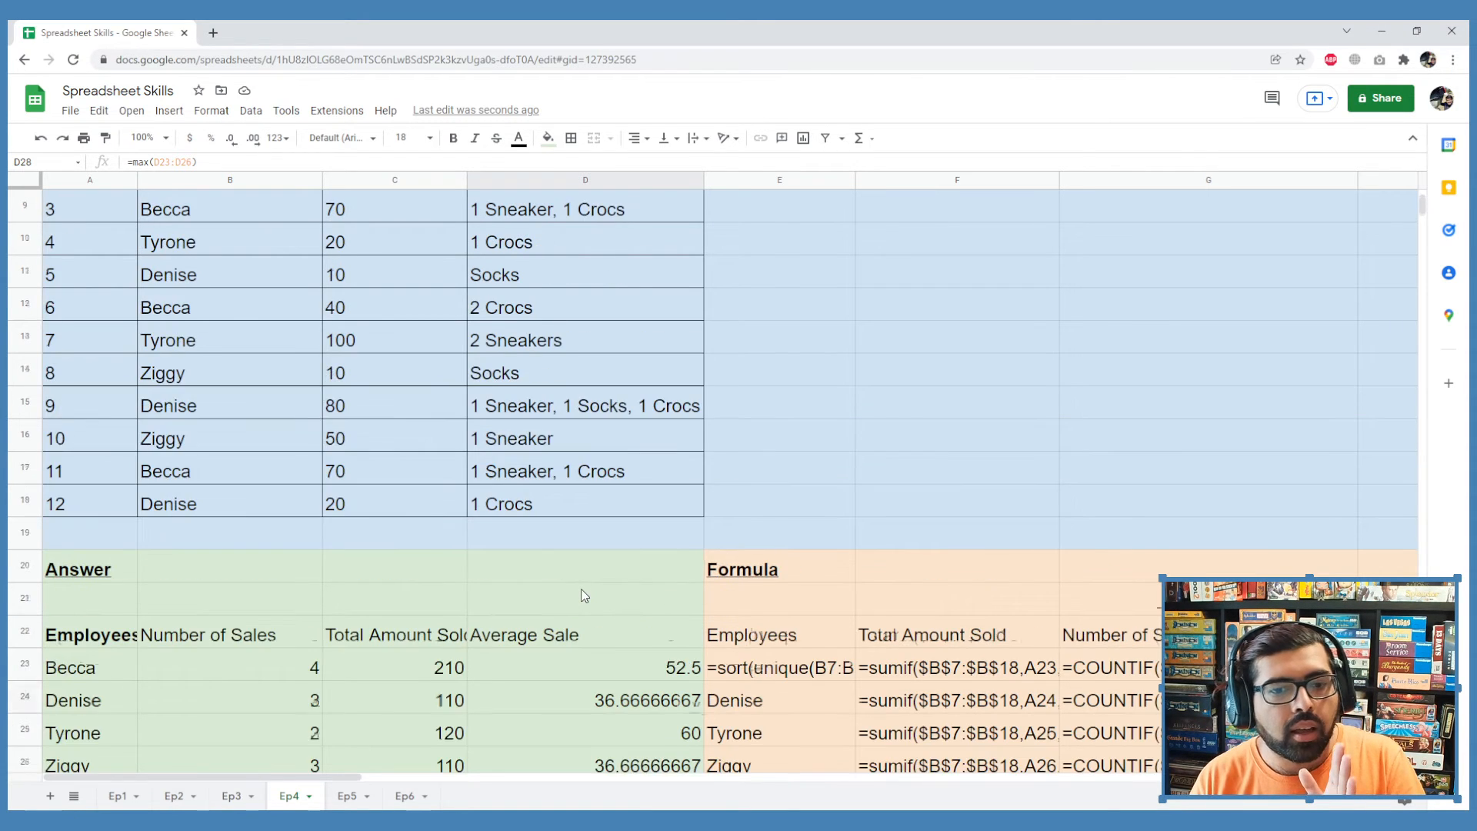
{"action": "scroll", "coordinate": [585, 596], "scroll_direction": "down", "scroll_amount": 2}
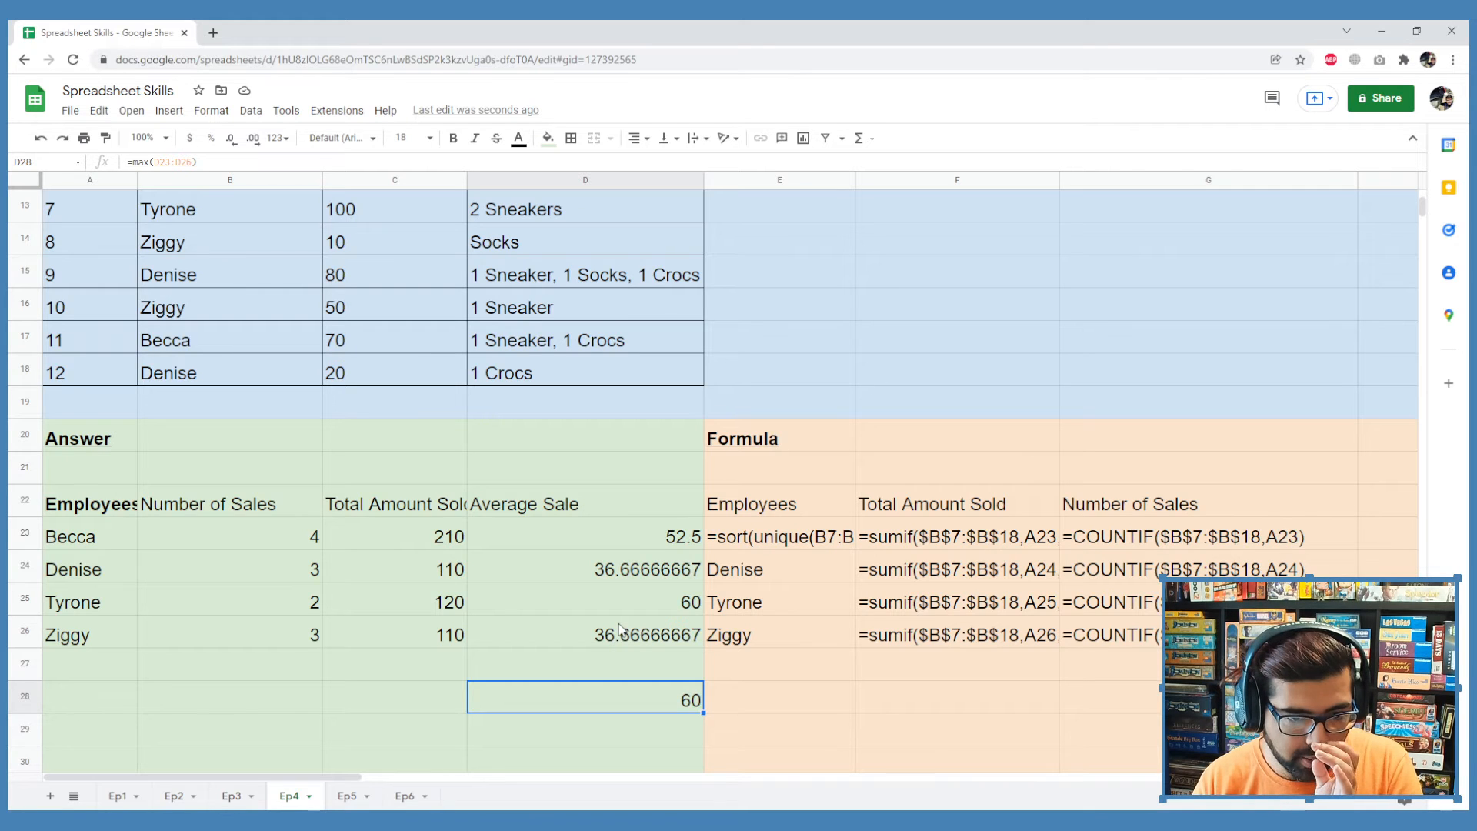
{"action": "scroll", "coordinate": [618, 624], "scroll_direction": "down", "scroll_amount": 3}
{"action": "scroll", "coordinate": [593, 469], "scroll_direction": "up", "scroll_amount": 1}
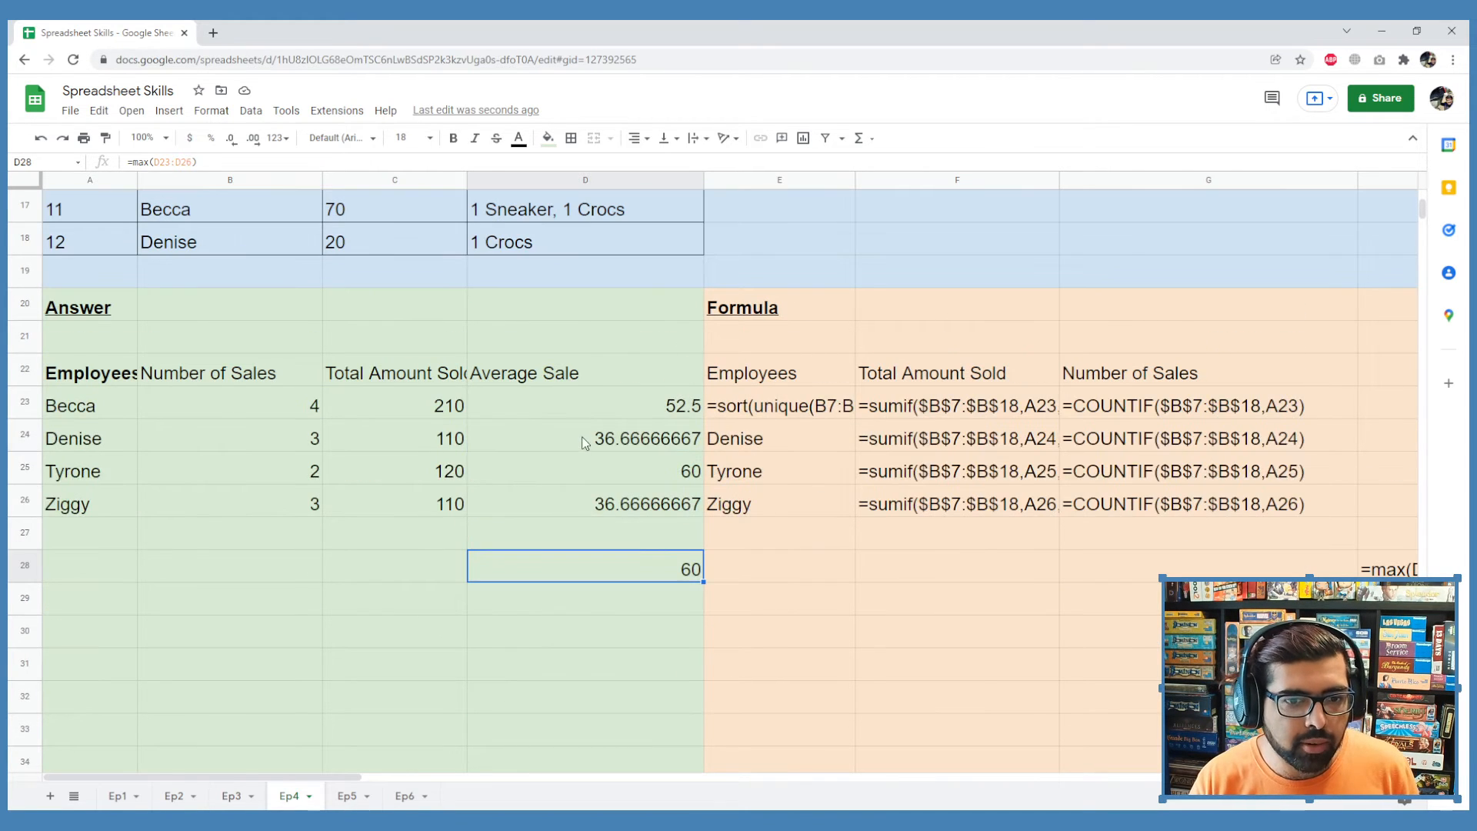
Try to copy the Average Sale column D22:D26 to A30 with its formulas, and undo the paste
{"action": "left_click_drag", "start_coordinate": [585, 375], "coordinate": [589, 507]}
{"action": "key", "text": "ctrl+c"}
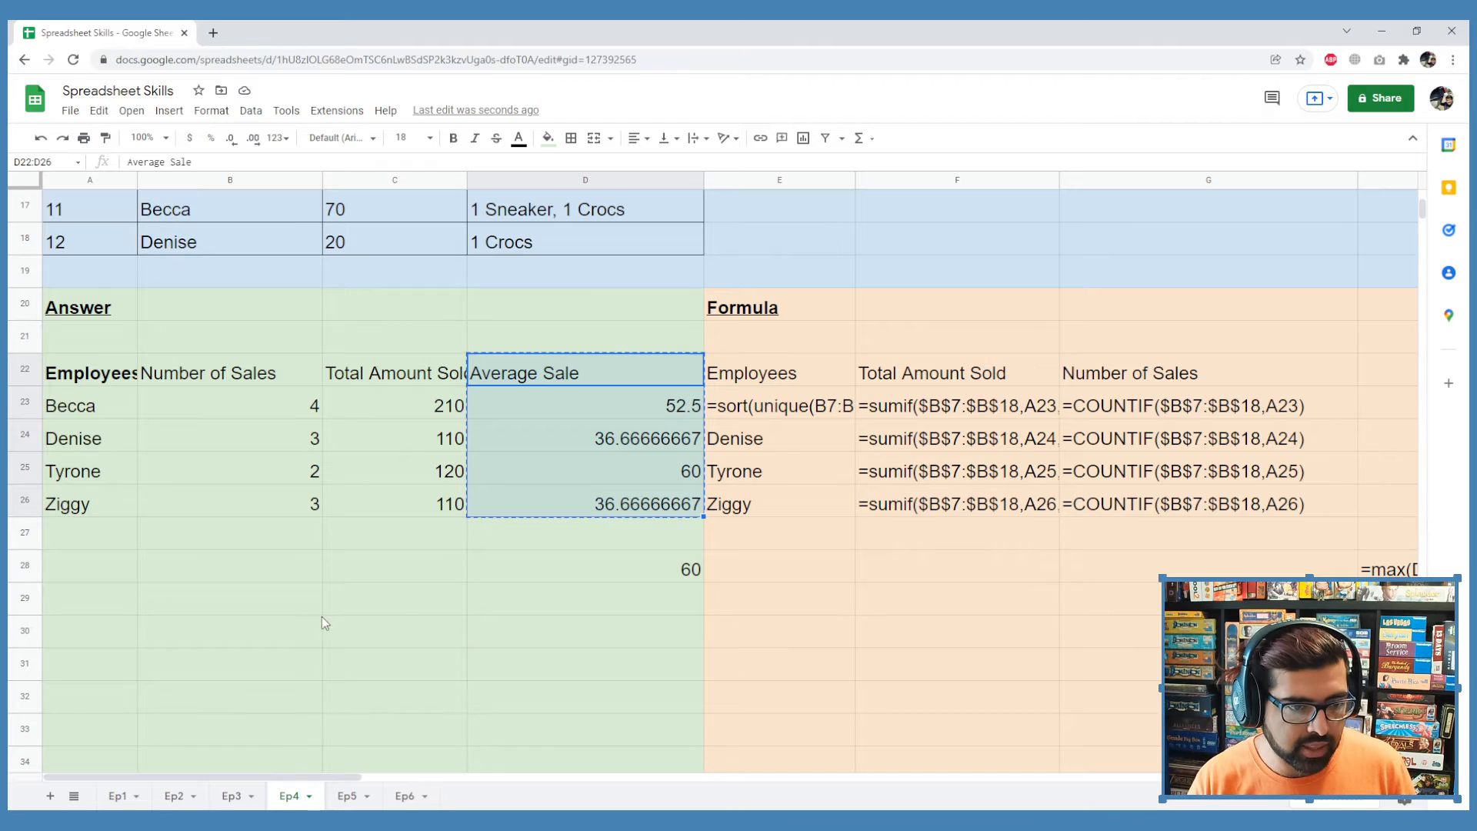
{"action": "scroll", "coordinate": [176, 507], "scroll_direction": "down", "scroll_amount": 2}
{"action": "left_click", "coordinate": [90, 504]}
{"action": "key", "text": "ctrl+v"}
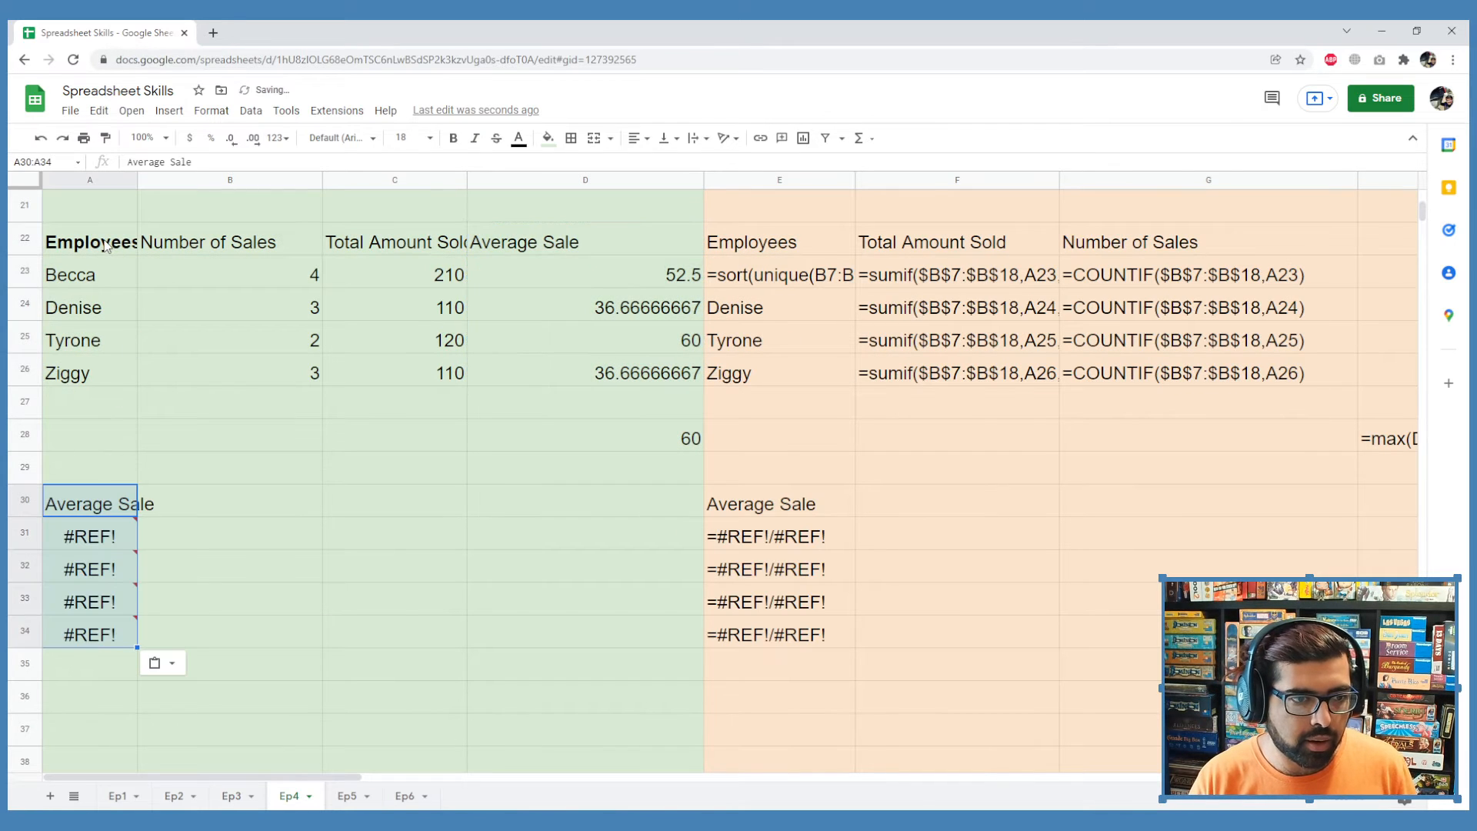
{"action": "key", "text": "ctrl+z"}
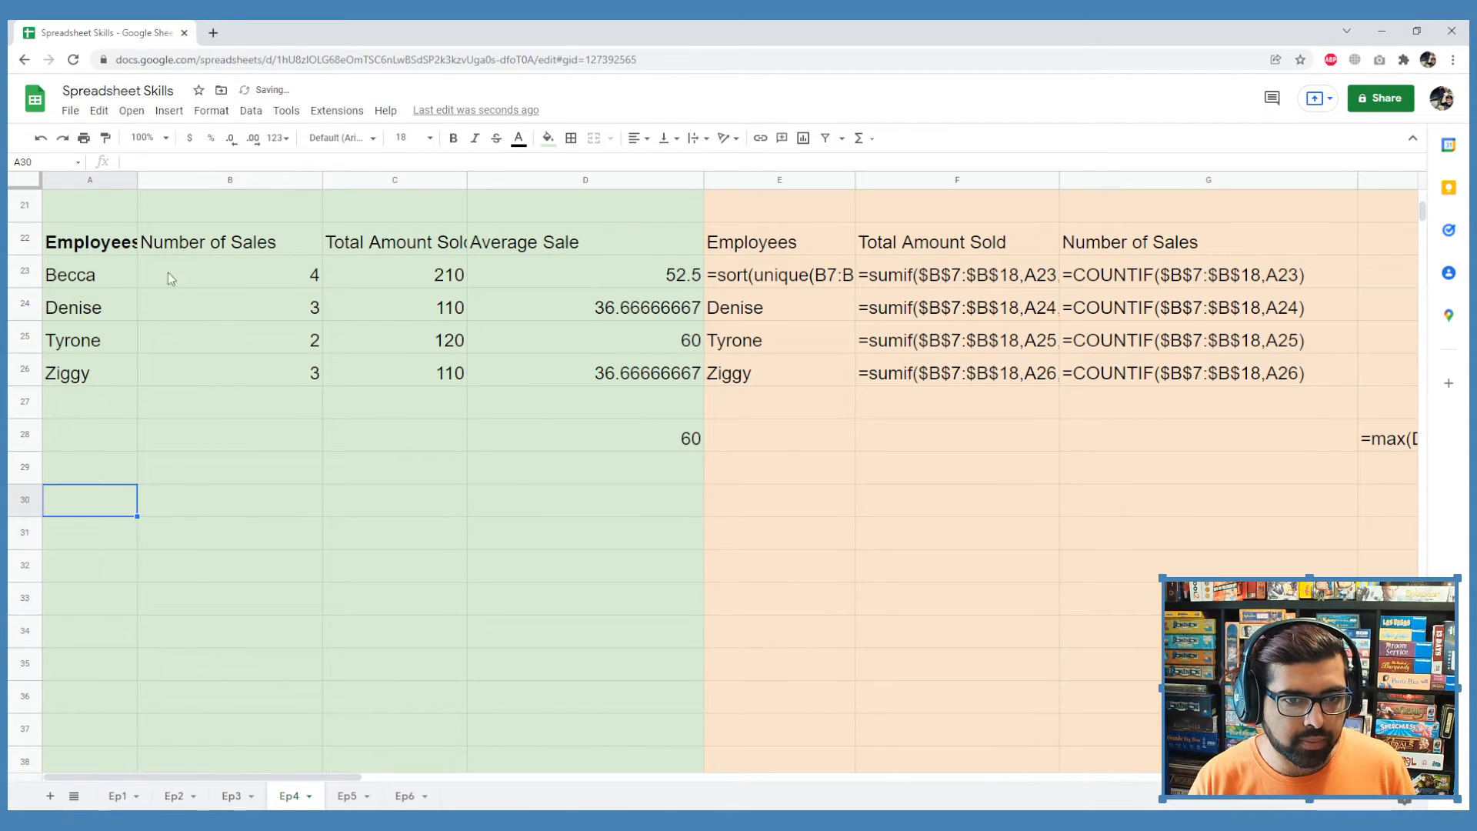
Copy the Average Sale column D22:D26 and paste it as values only starting at A31
{"action": "left_click_drag", "start_coordinate": [531, 245], "coordinate": [554, 391]}
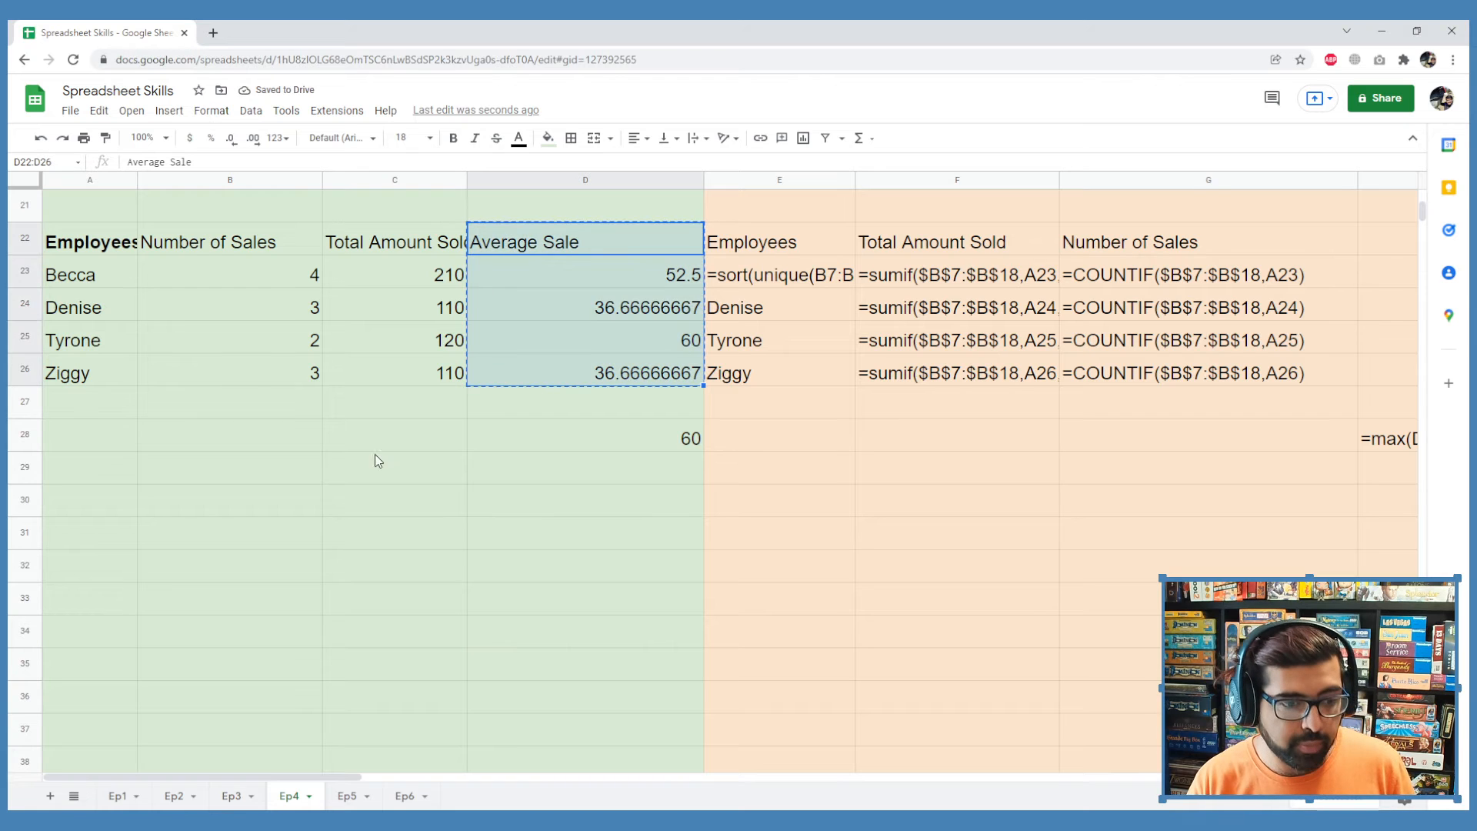
{"action": "key", "text": "ctrl+c"}
{"action": "left_click", "coordinate": [100, 511]}
{"action": "left_click", "coordinate": [92, 536]}
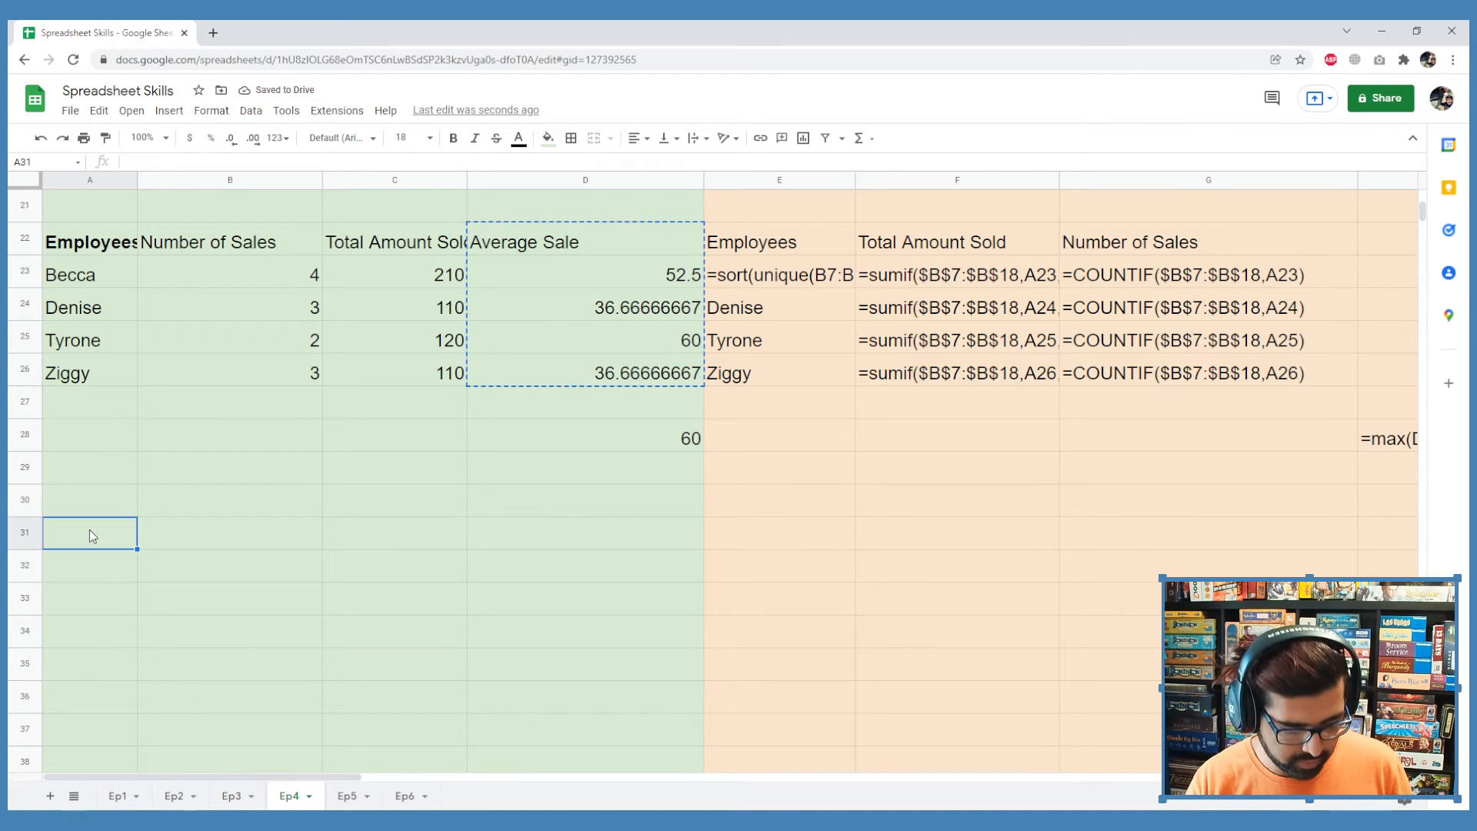
{"action": "key", "text": "ctrl+shift+v"}
Copy the Employees column A22:A26 and paste it as values only beside the pasted averages, starting at B31
{"action": "left_click_drag", "start_coordinate": [116, 254], "coordinate": [95, 368]}
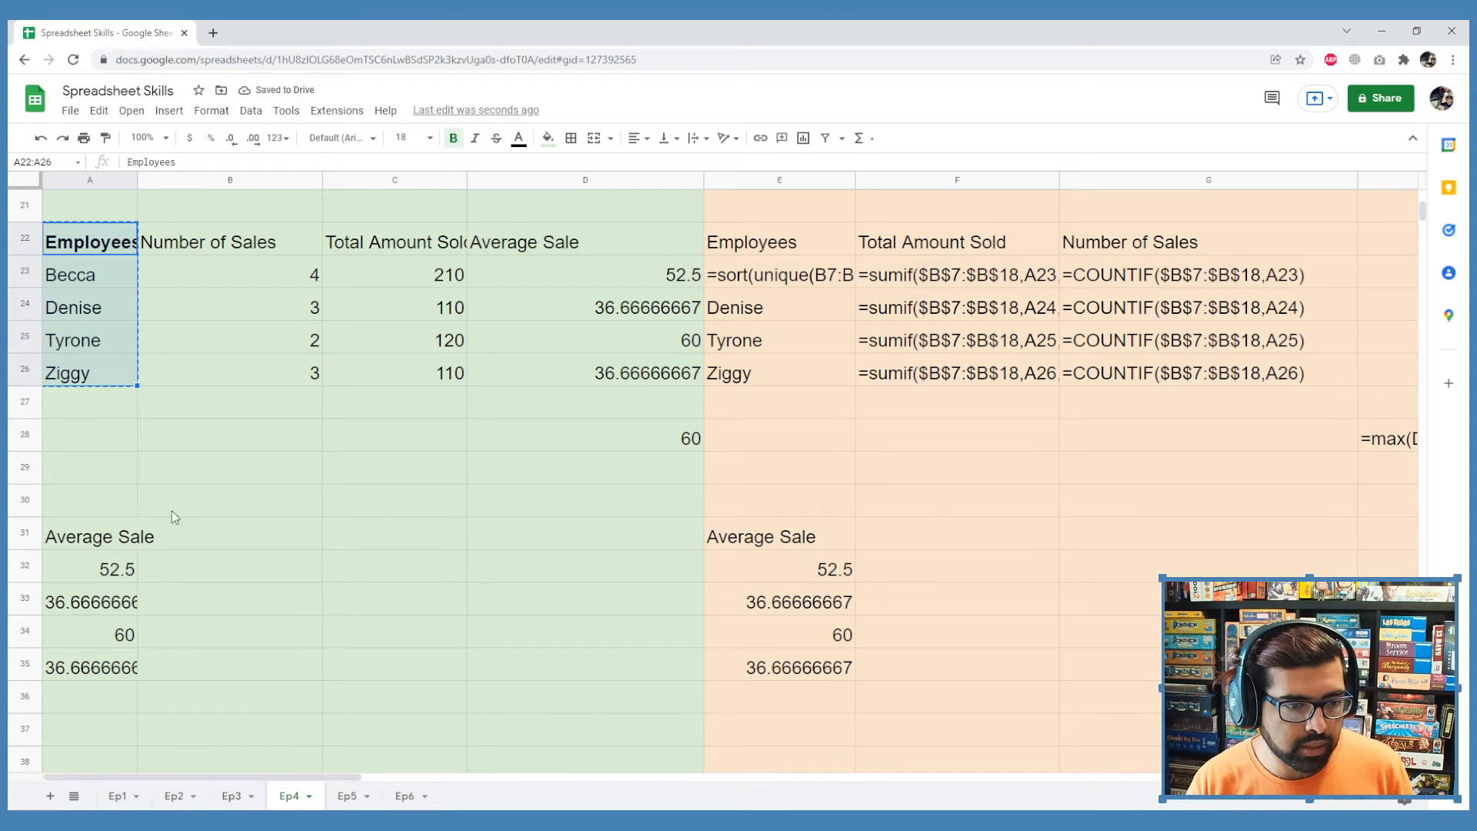
{"action": "key", "text": "ctrl+c"}
{"action": "left_click", "coordinate": [177, 536]}
{"action": "key", "text": "ctrl+shift+v"}
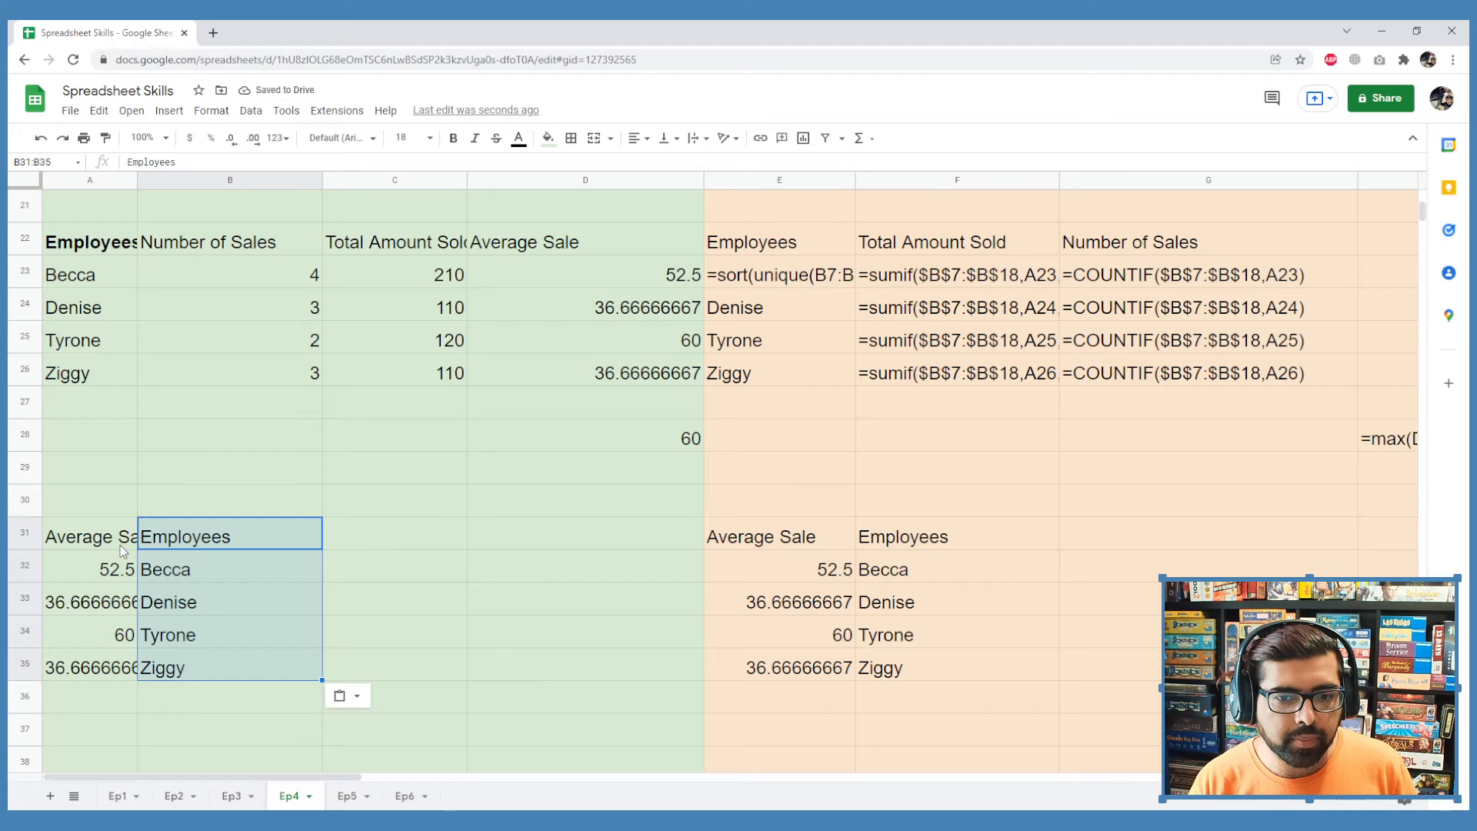
Left-align the helper table in A31:B35
{"action": "left_click_drag", "start_coordinate": [121, 551], "coordinate": [254, 666]}
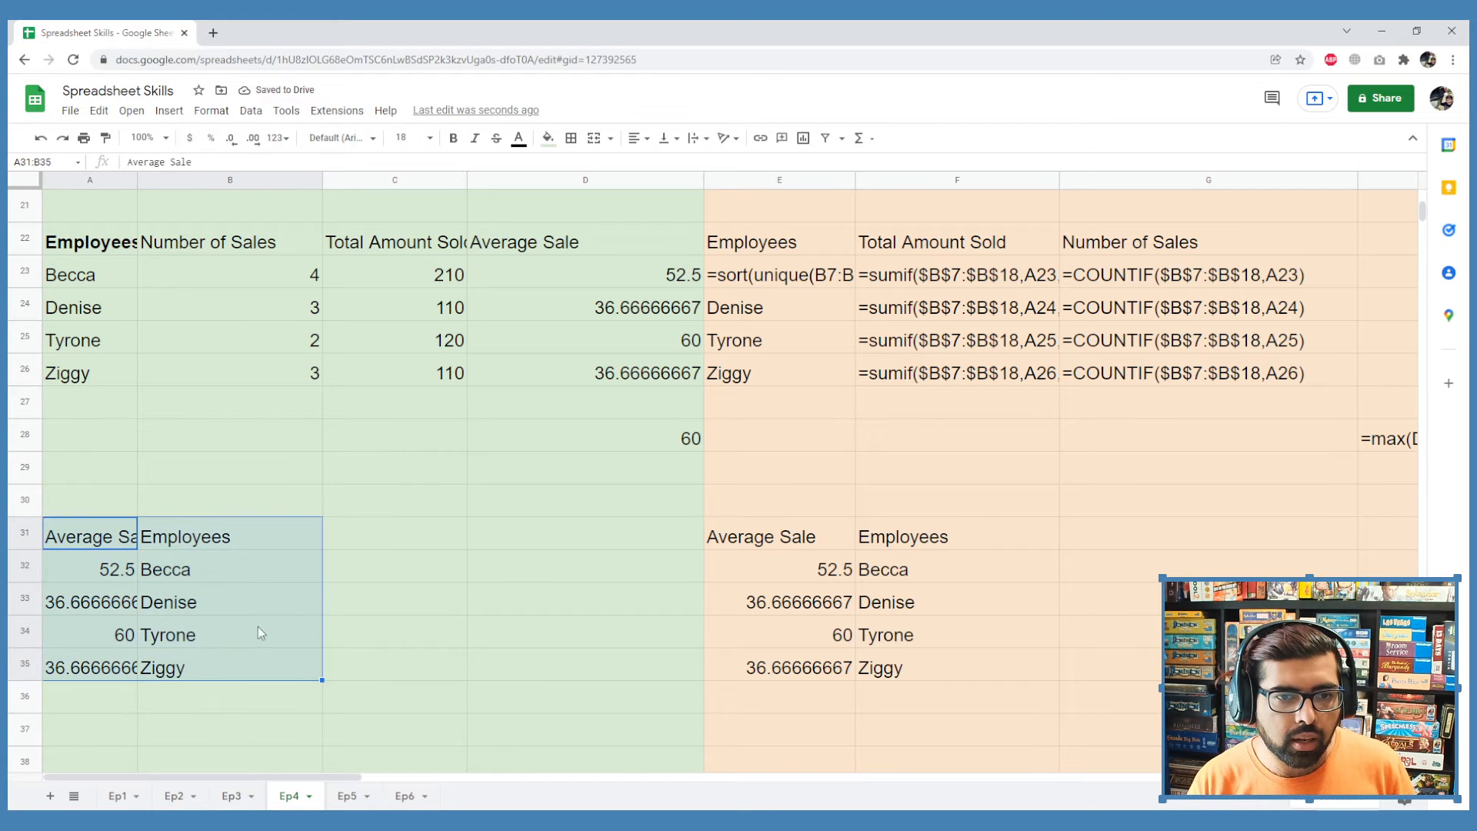
{"action": "left_click", "coordinate": [635, 139]}
{"action": "left_click", "coordinate": [638, 164]}
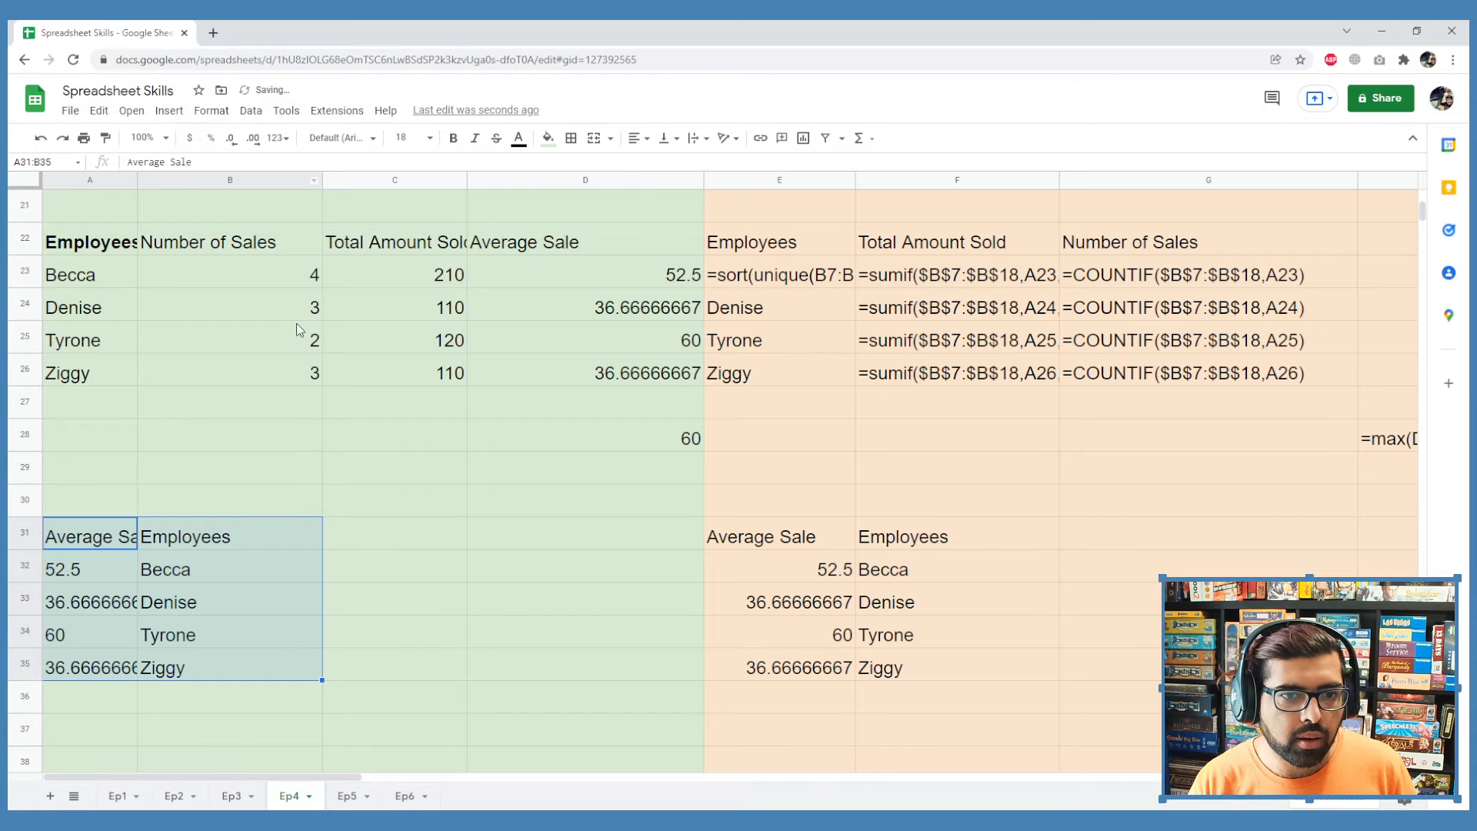
Apply the two-decimal Number format (1,000.12) to the averages in both D23:D26 and A32:A35
{"action": "left_click", "coordinate": [546, 424]}
{"action": "left_click_drag", "start_coordinate": [605, 269], "coordinate": [589, 376]}
{"action": "left_click_drag", "start_coordinate": [81, 569], "coordinate": [77, 667]}
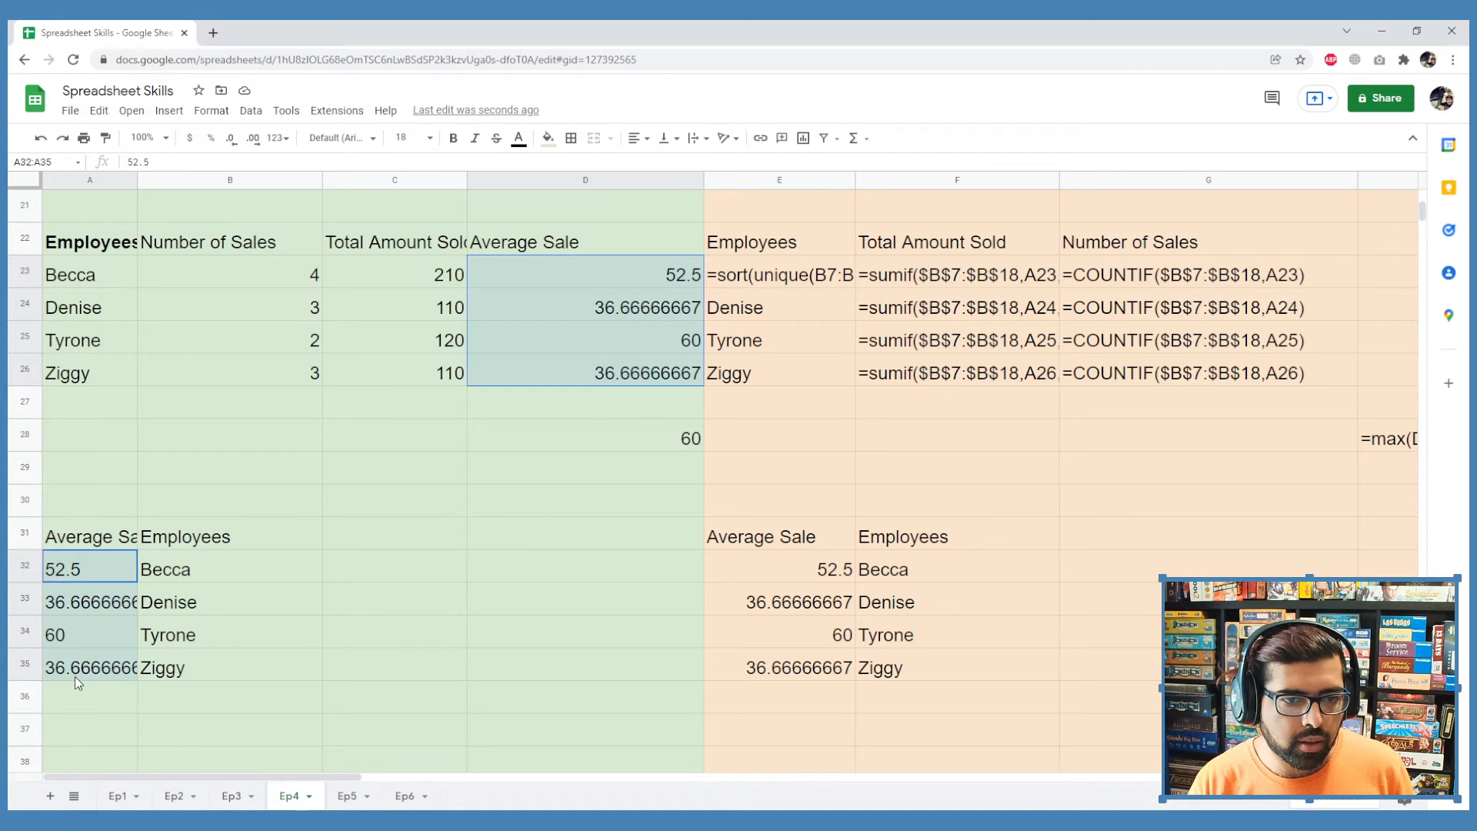
{"action": "left_click", "coordinate": [240, 115]}
{"action": "mouse_move", "coordinate": [211, 110]}
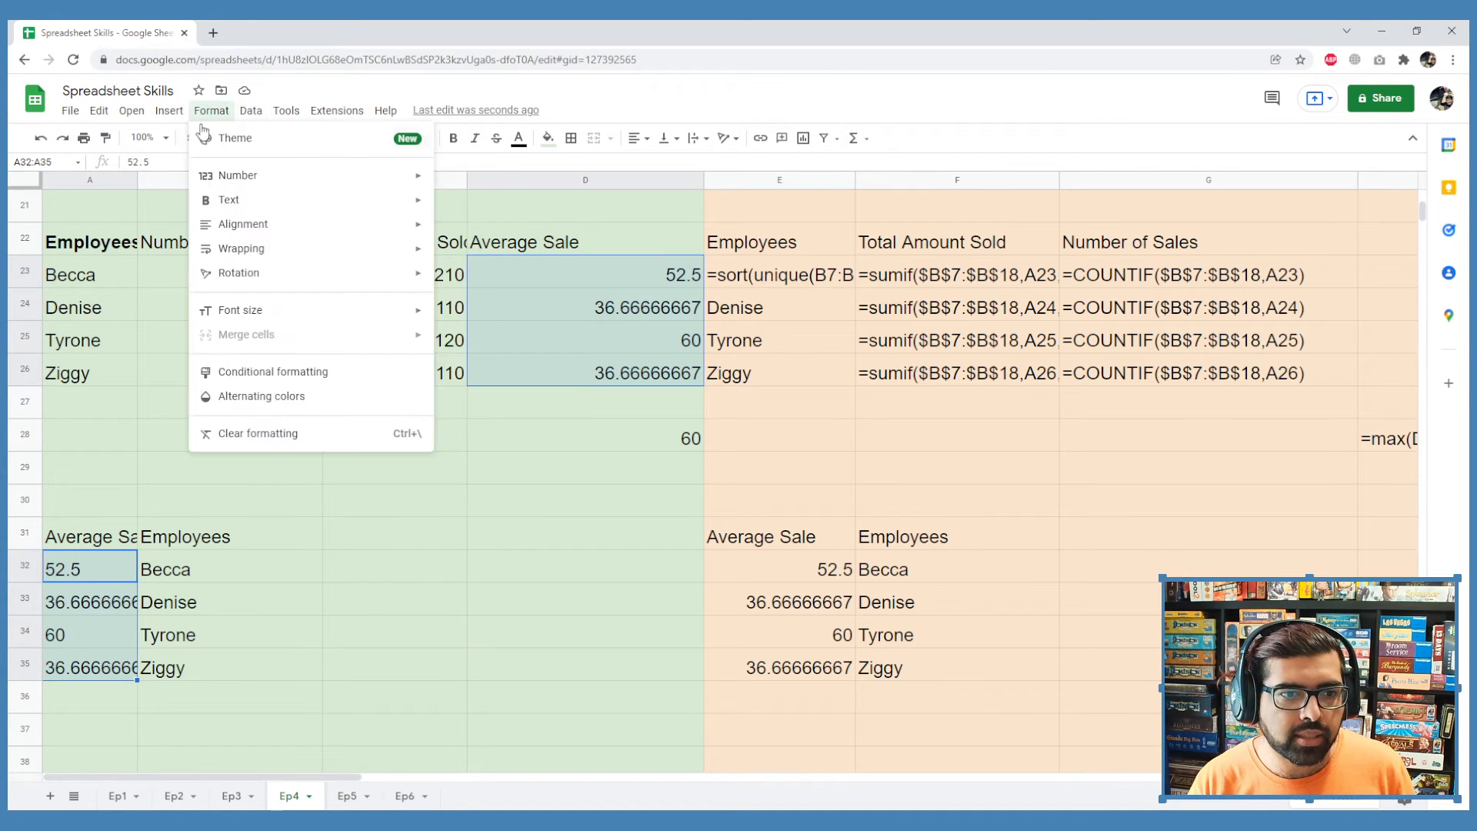
{"action": "mouse_move", "coordinate": [231, 175]}
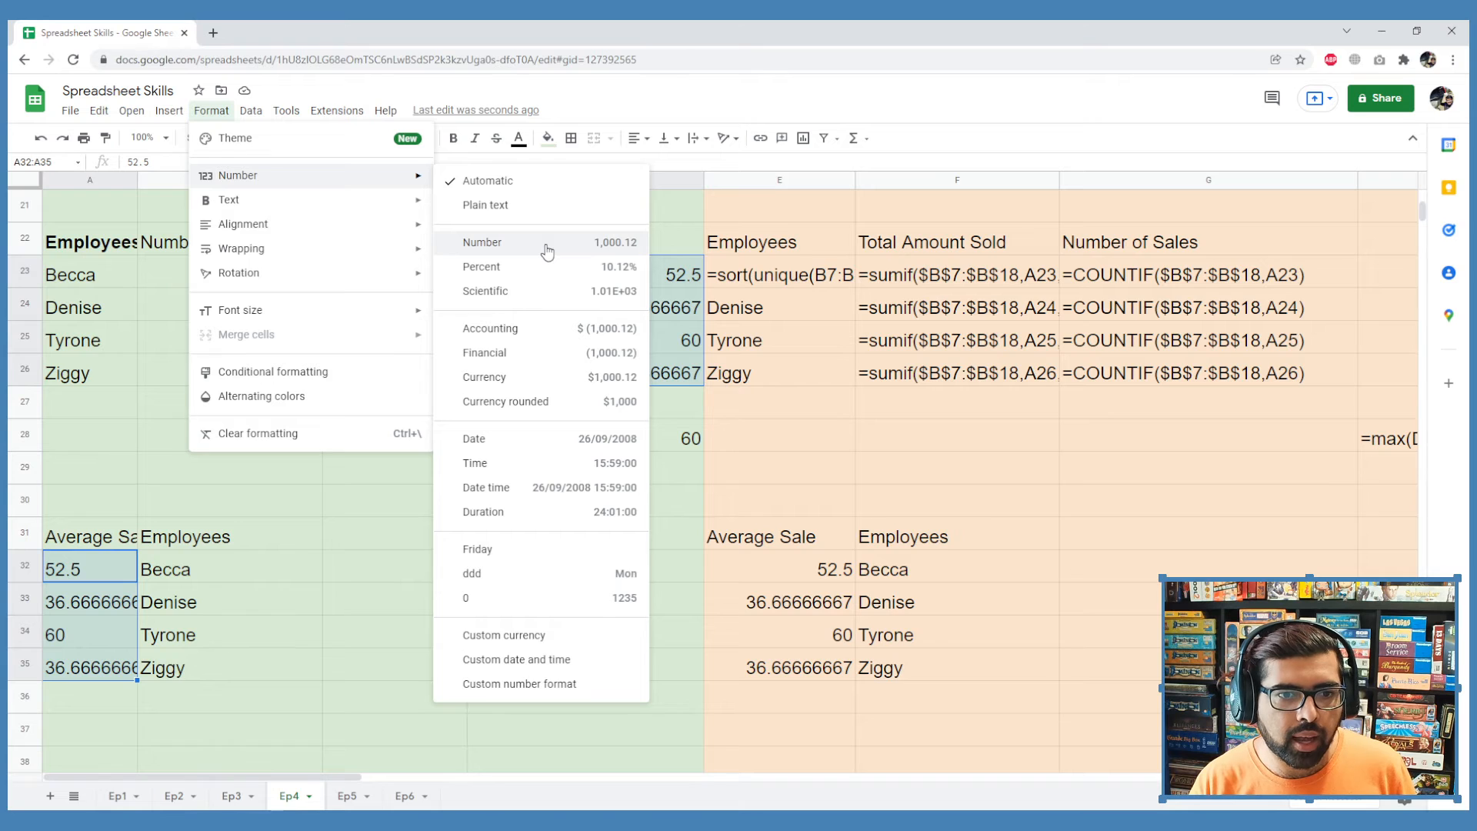
{"action": "left_click", "coordinate": [616, 243]}
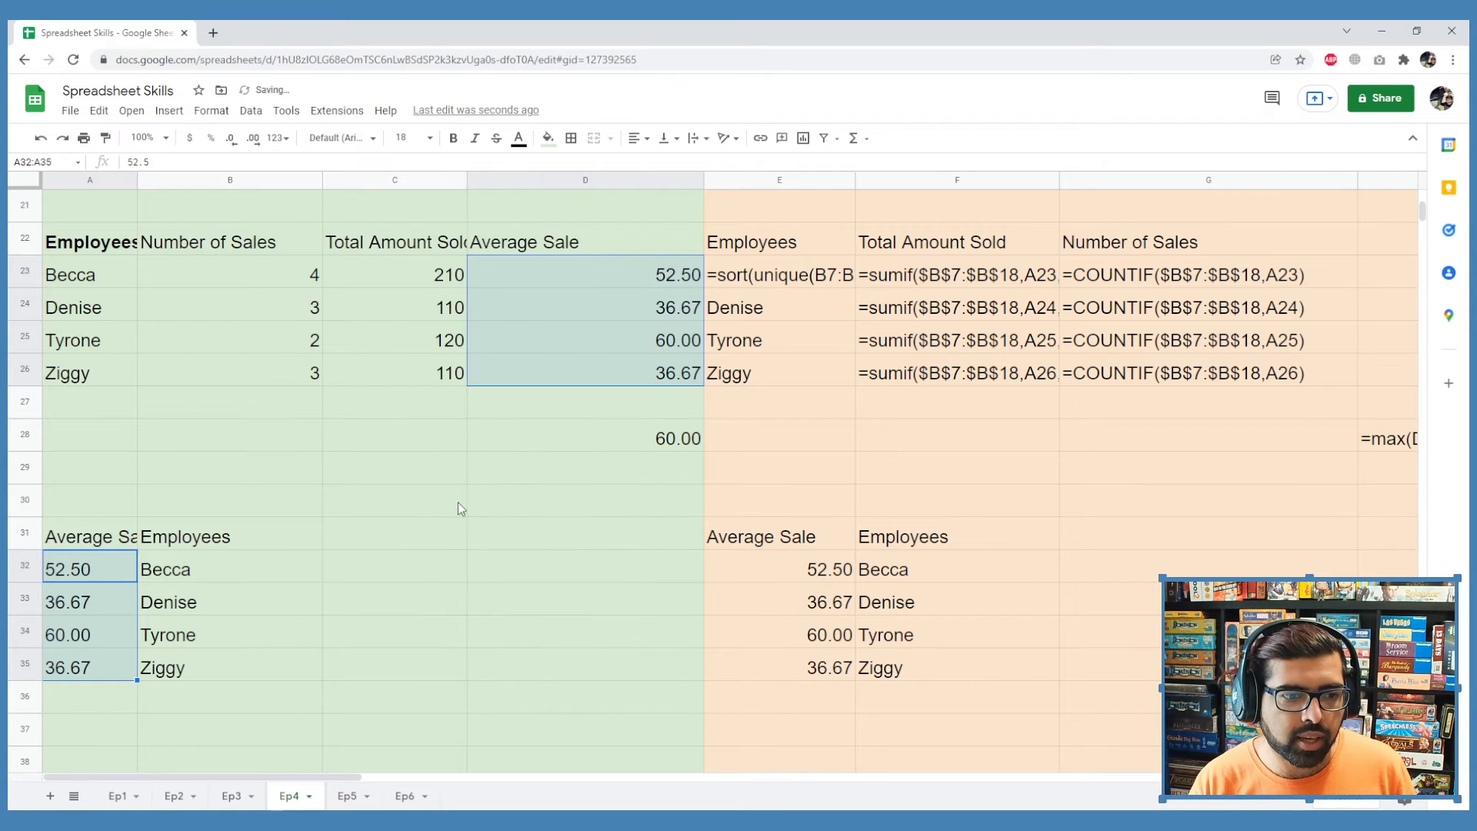
{"action": "left_click", "coordinate": [281, 643]}
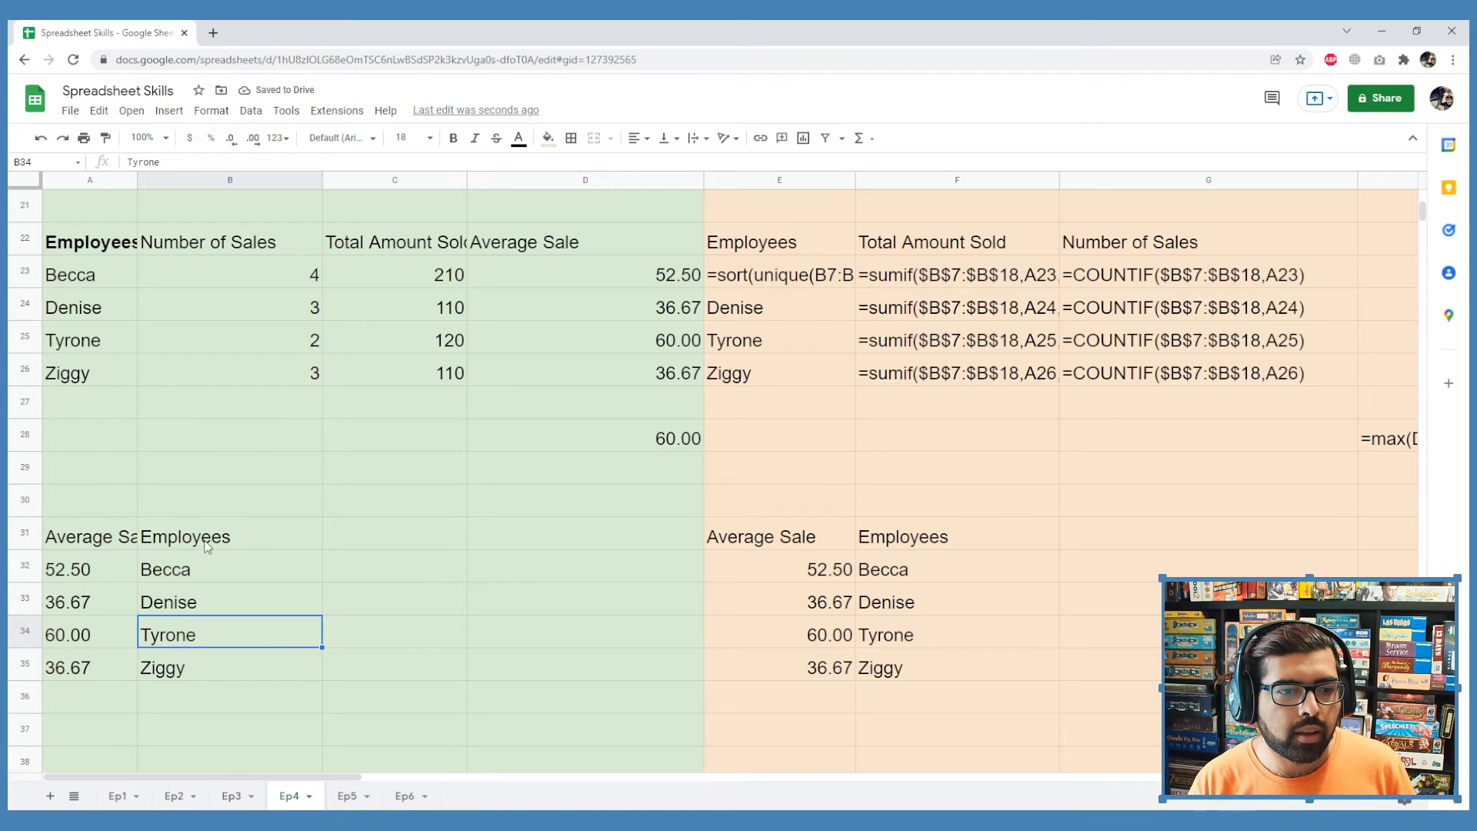
{"action": "left_click_drag", "start_coordinate": [86, 537], "coordinate": [254, 643]}
{"action": "left_click", "coordinate": [610, 431]}
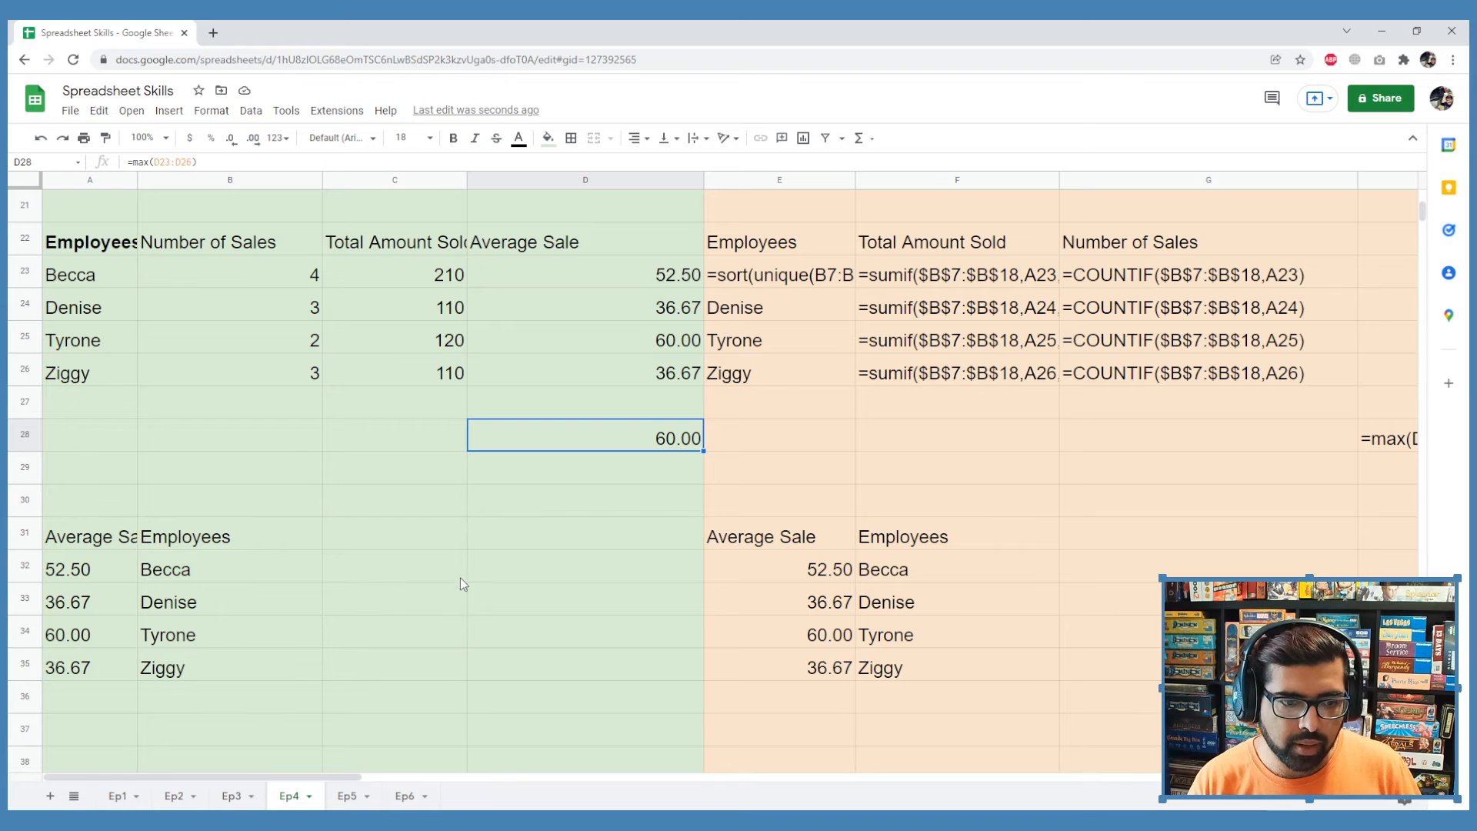
{"action": "left_click", "coordinate": [512, 531]}
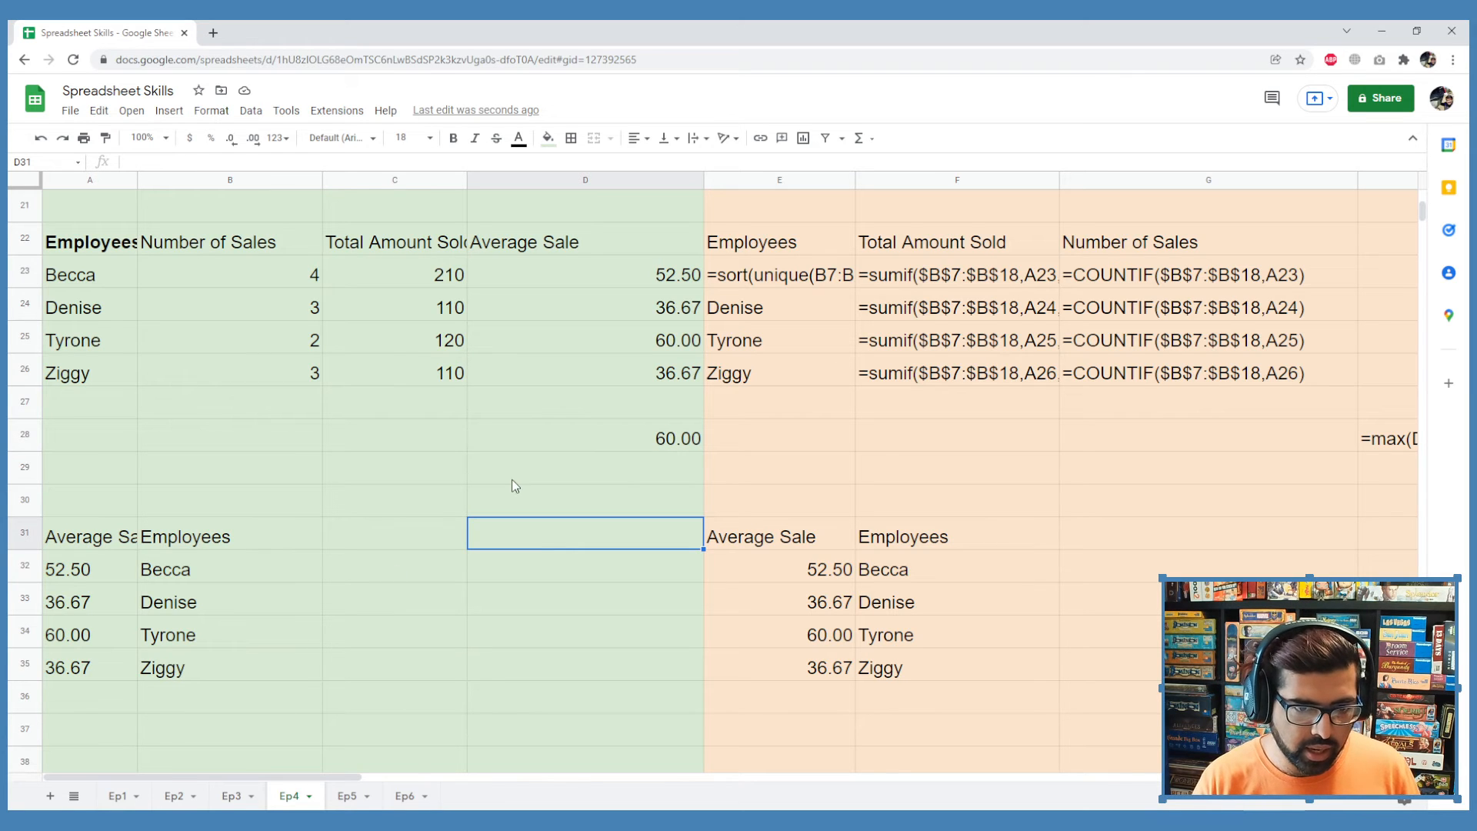
Add the labels Highest Average in C28 and Done by in C29
{"action": "left_click", "coordinate": [420, 443]}
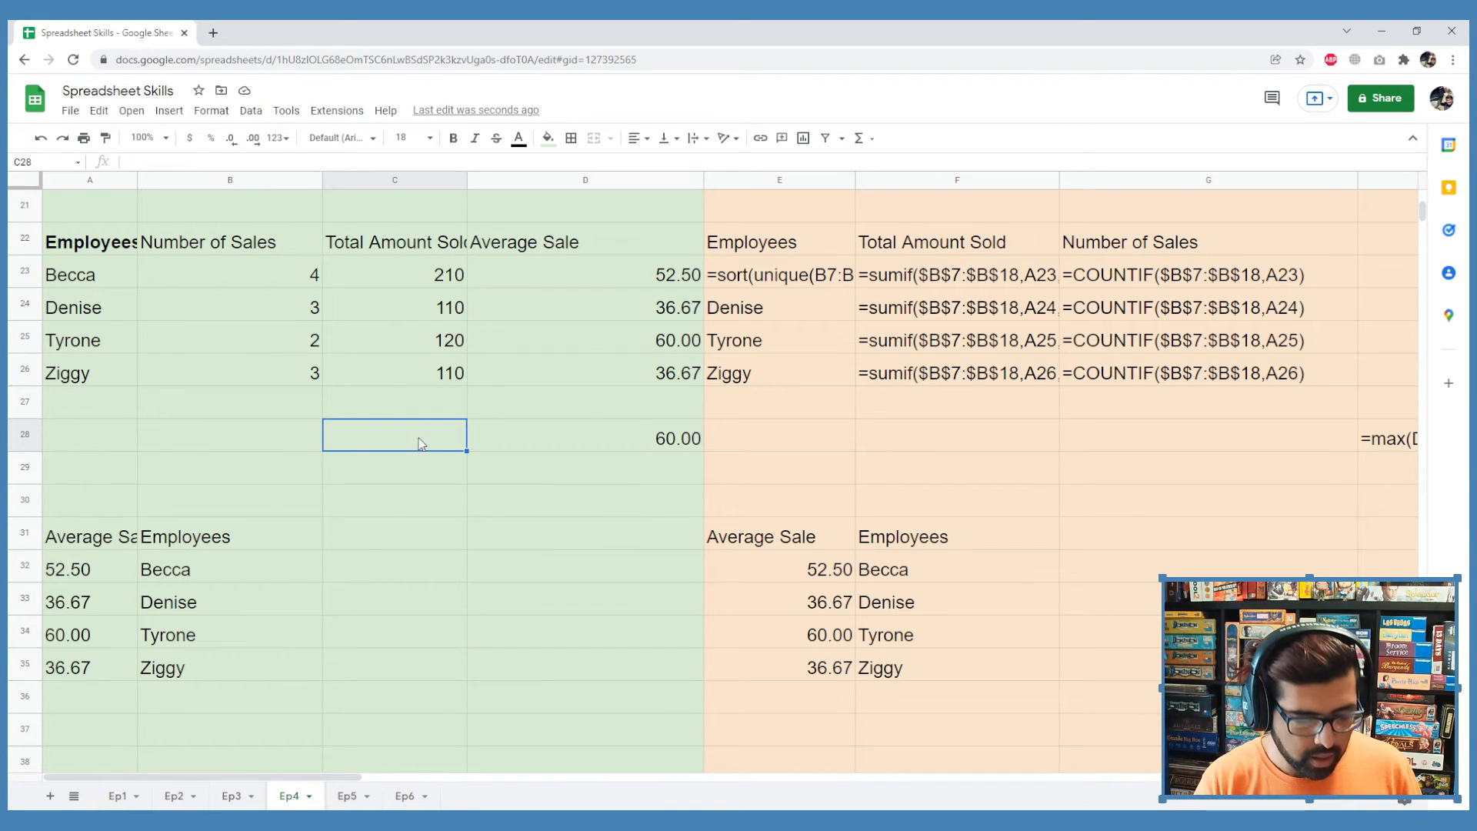
{"action": "type", "text": "Highest Average"}
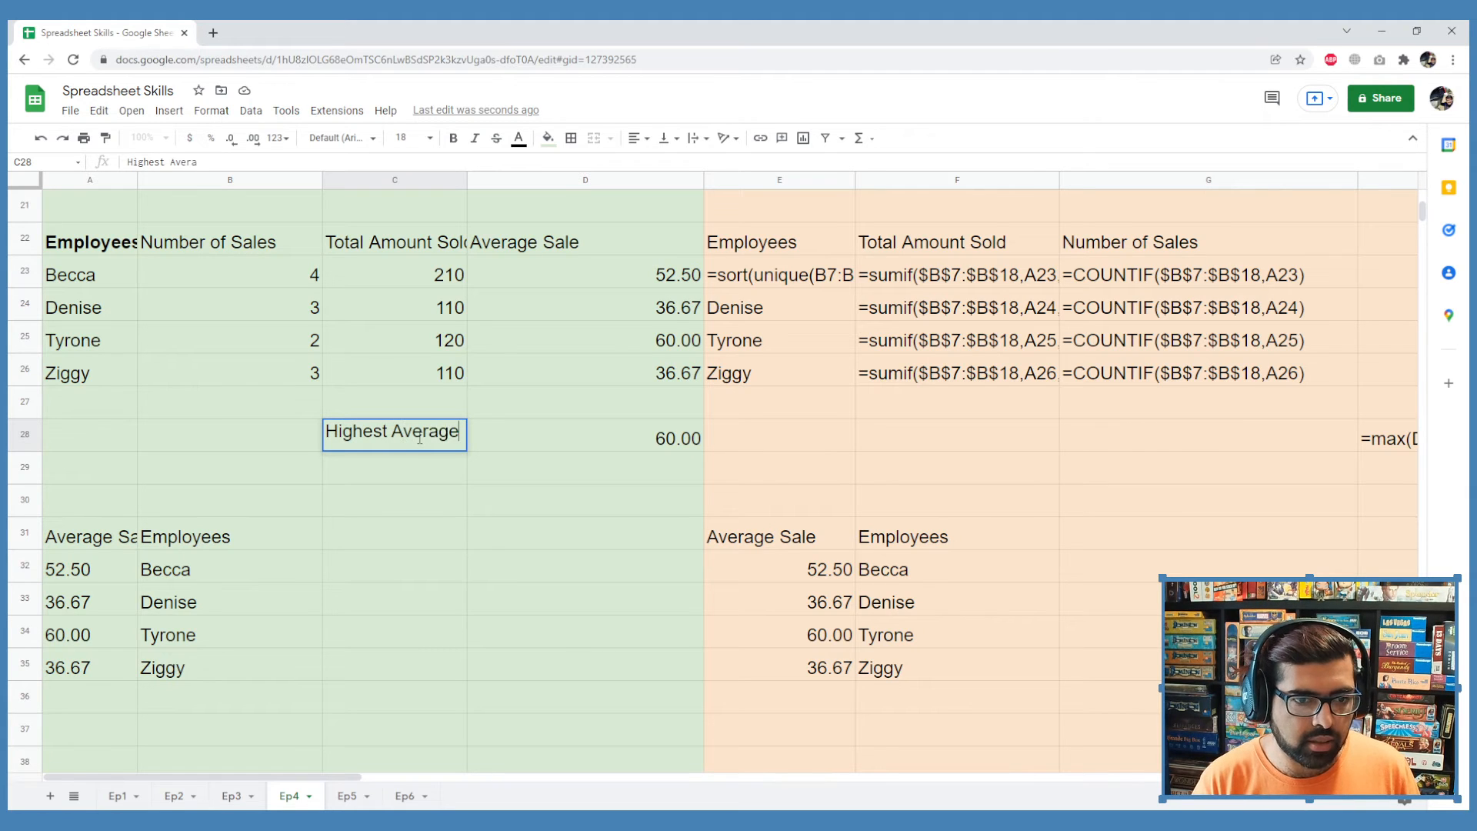
{"action": "key", "text": "Return"}
{"action": "type", "text": "Done b y"}
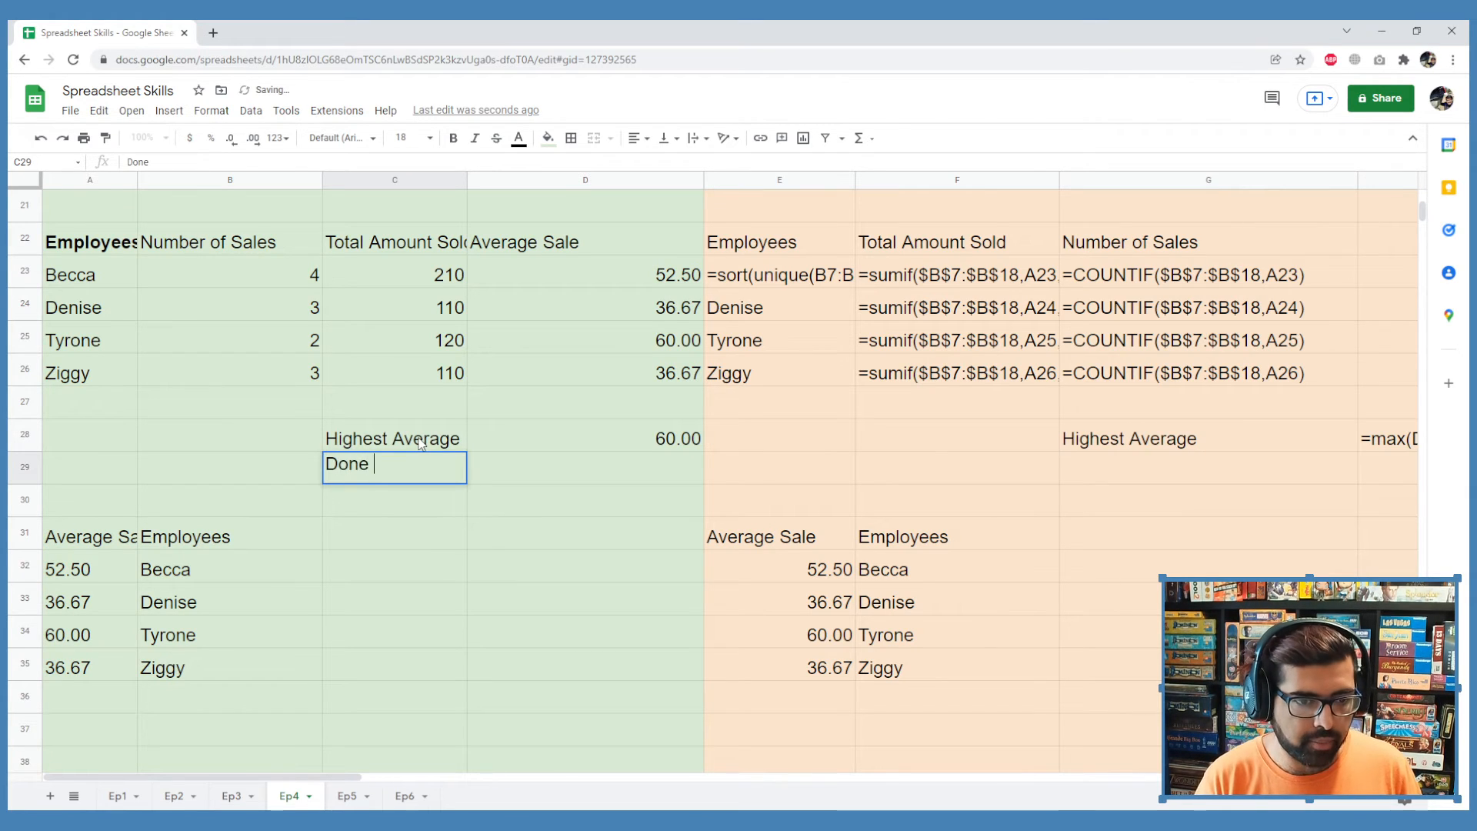
{"action": "key", "text": "BackSpace"}
{"action": "key", "text": "BackSpace"}
{"action": "type", "text": "y"}
{"action": "key", "text": "Return"}
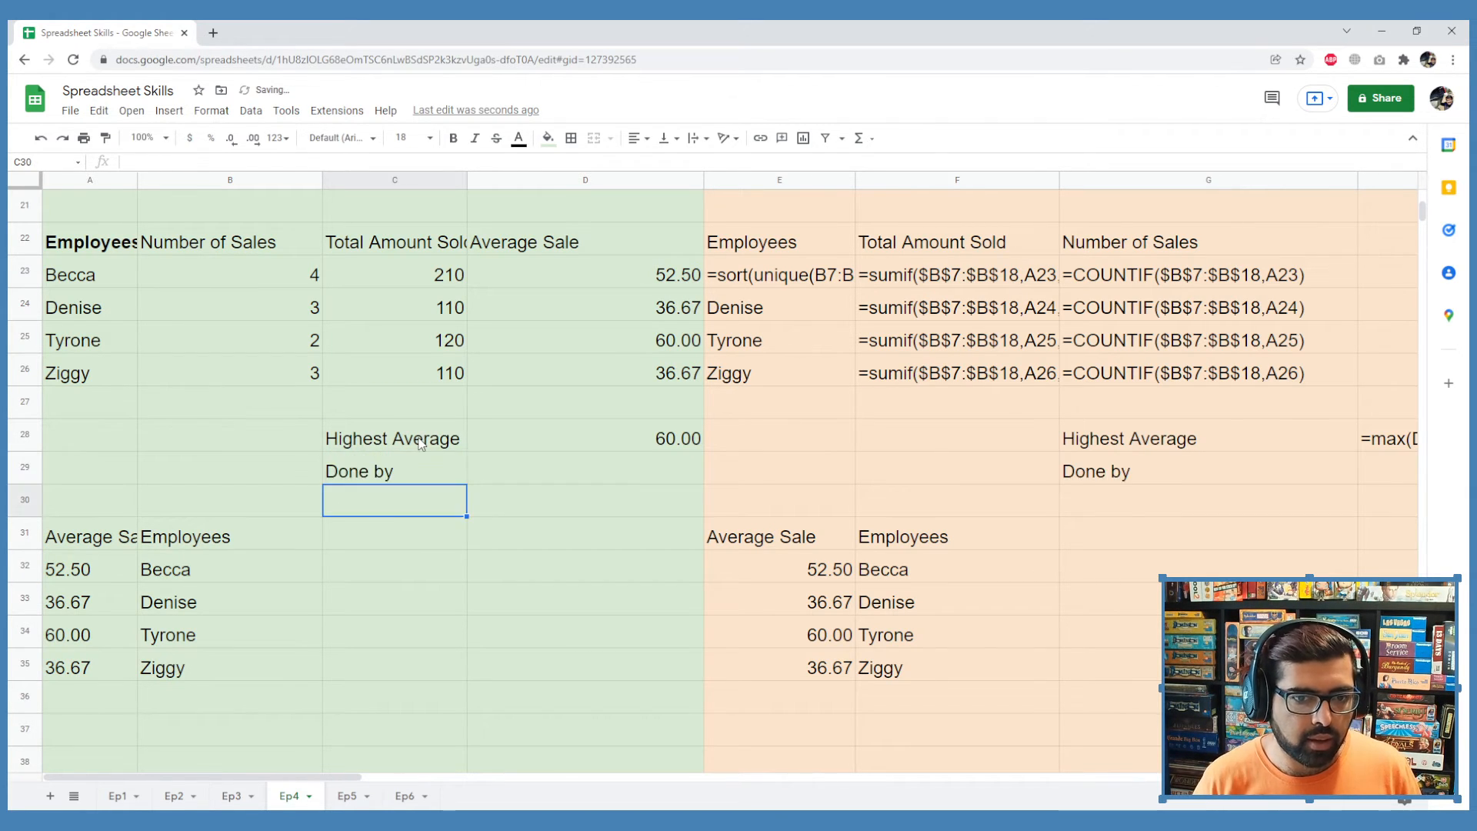
Enter =vlookup(D28,A32:B35,2,FALSE) in D29 to look up the employee with the highest average
{"action": "key", "text": "Right"}
{"action": "key", "text": "Up"}
{"action": "type", "text": "="}
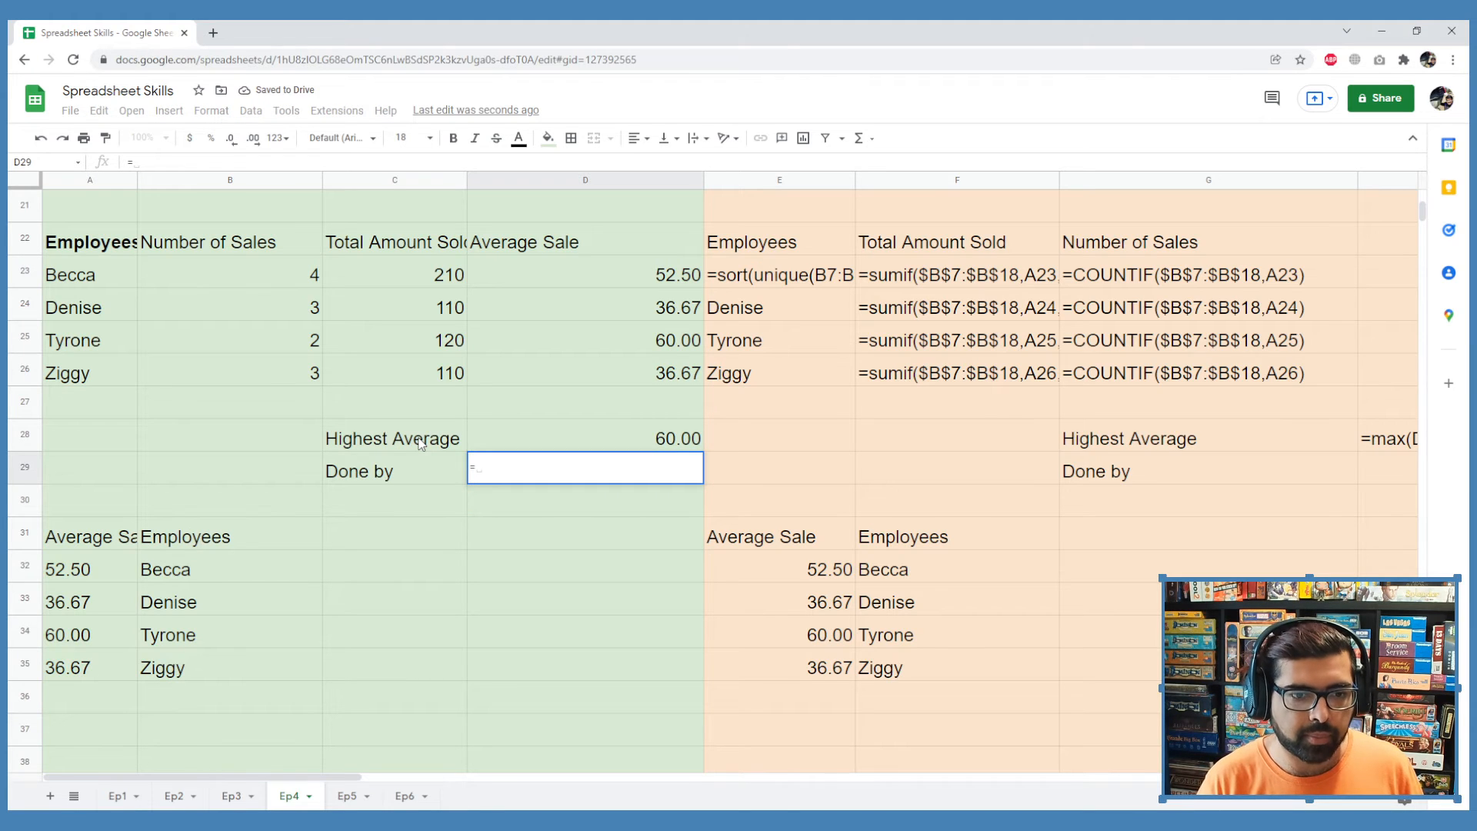
{"action": "type", "text": "vl"}
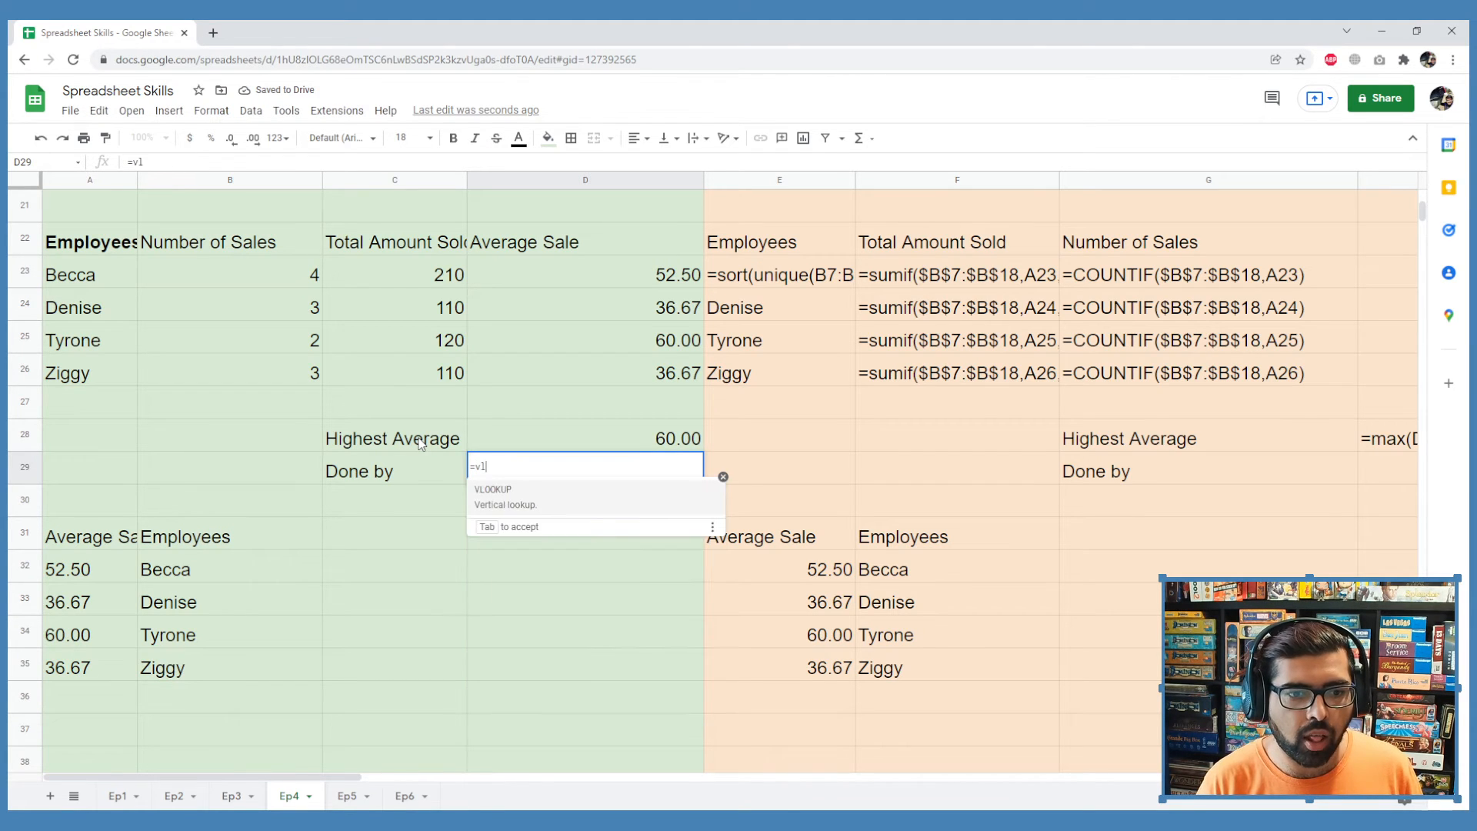
{"action": "type", "text": "ookup("}
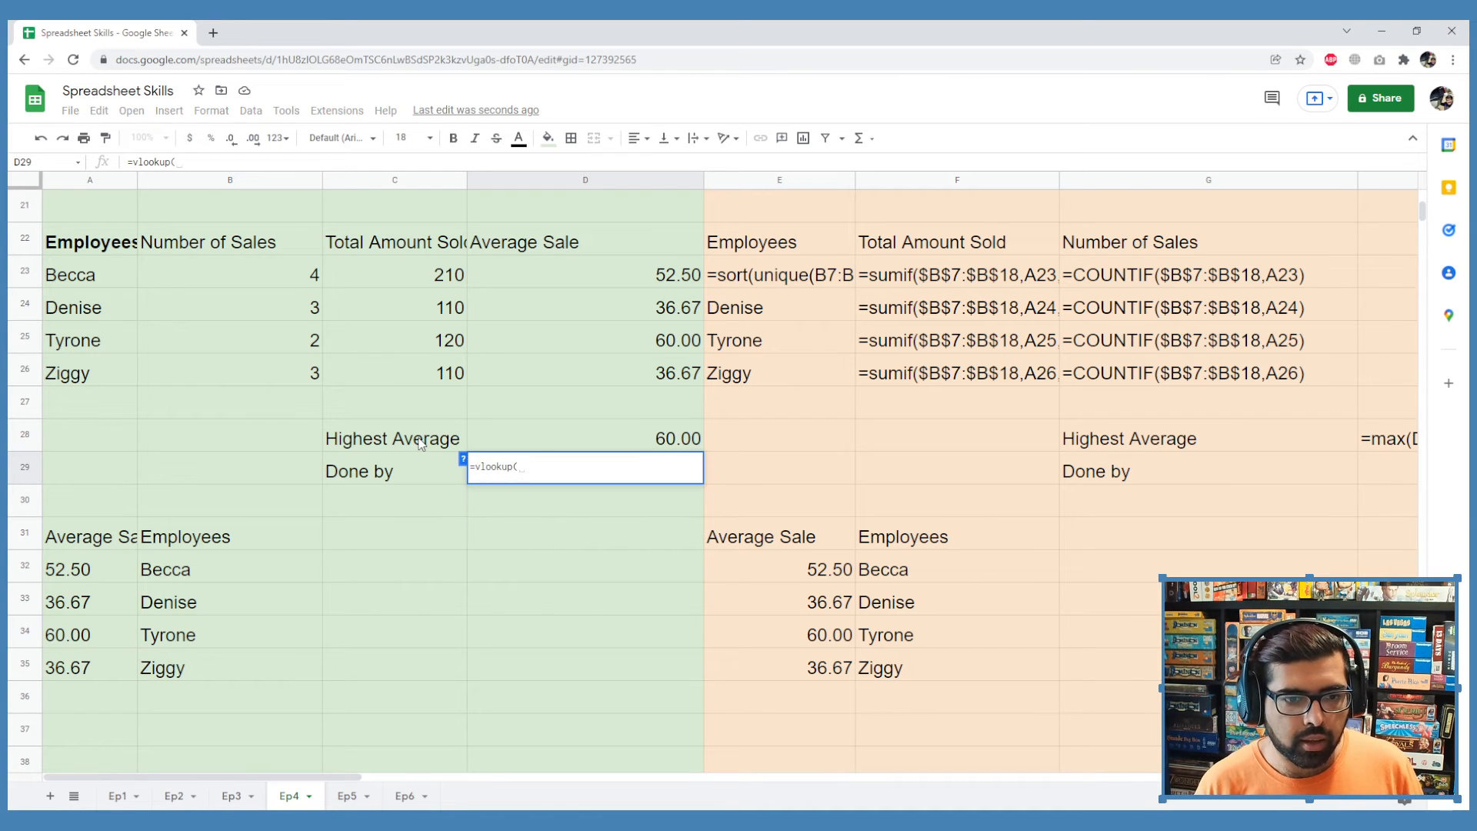
{"action": "left_click", "coordinate": [463, 459]}
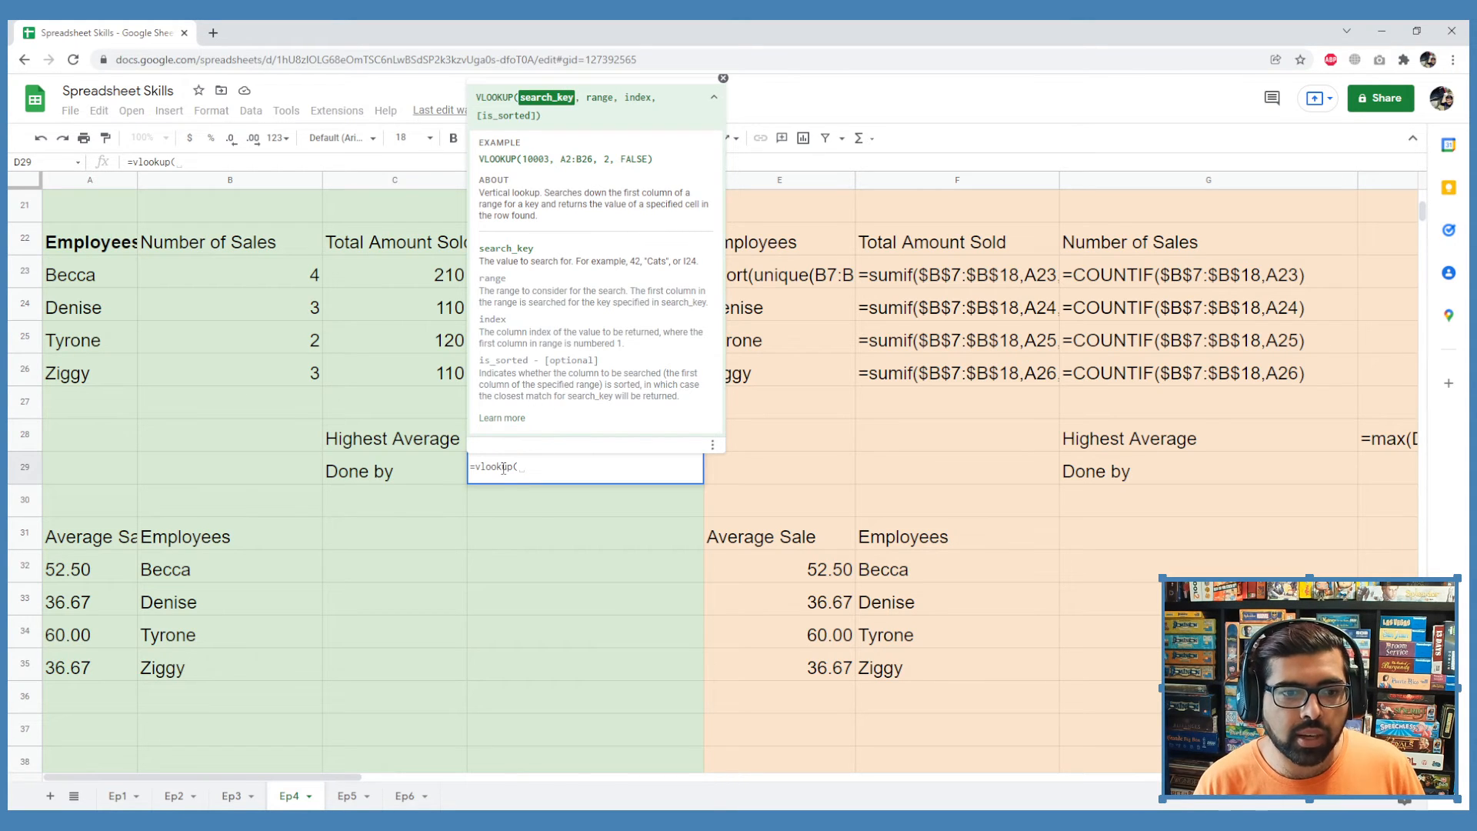
{"action": "left_click", "coordinate": [714, 97]}
{"action": "left_click", "coordinate": [662, 442]}
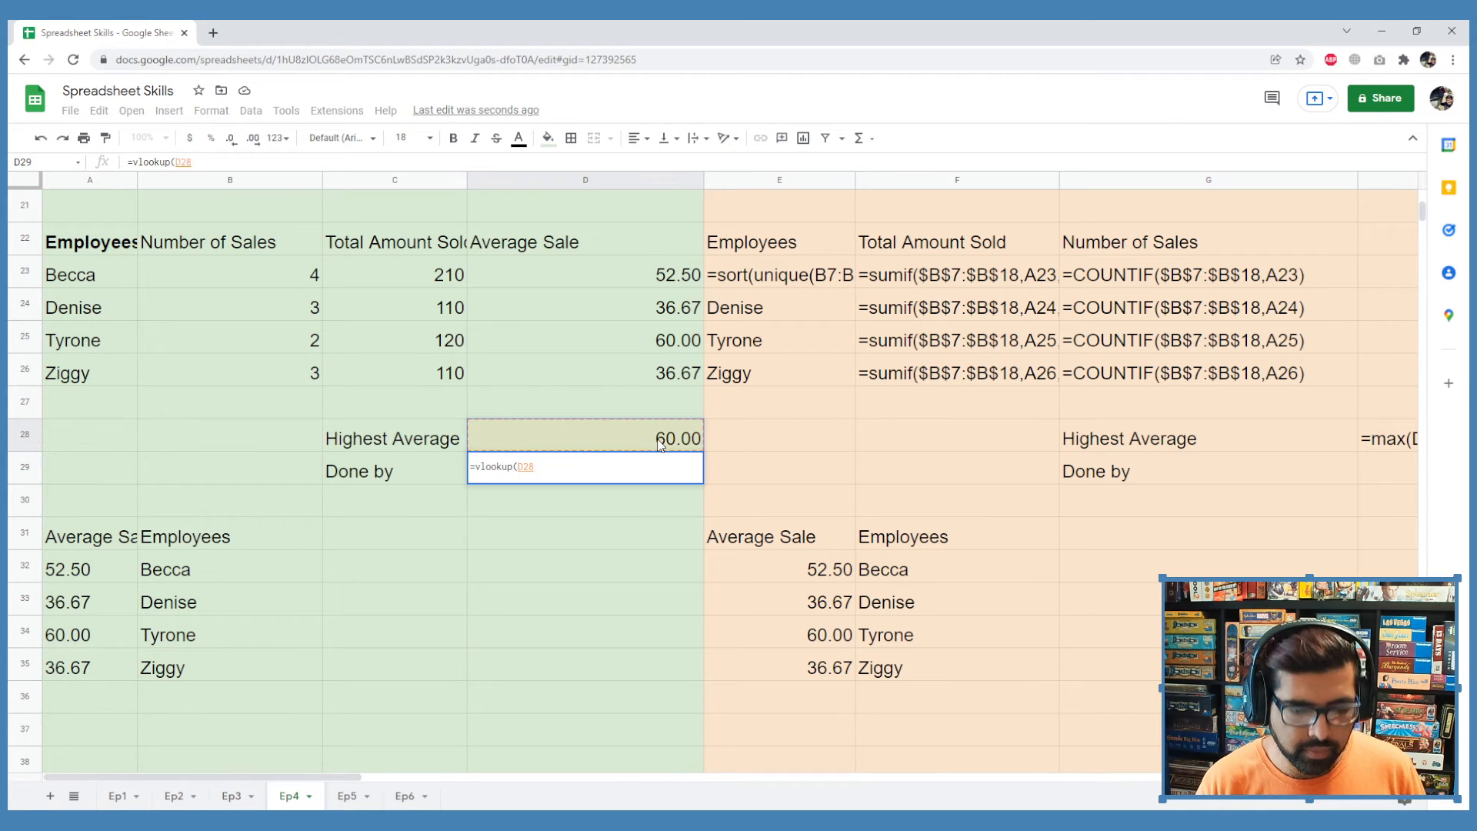
{"action": "type", "text": ","}
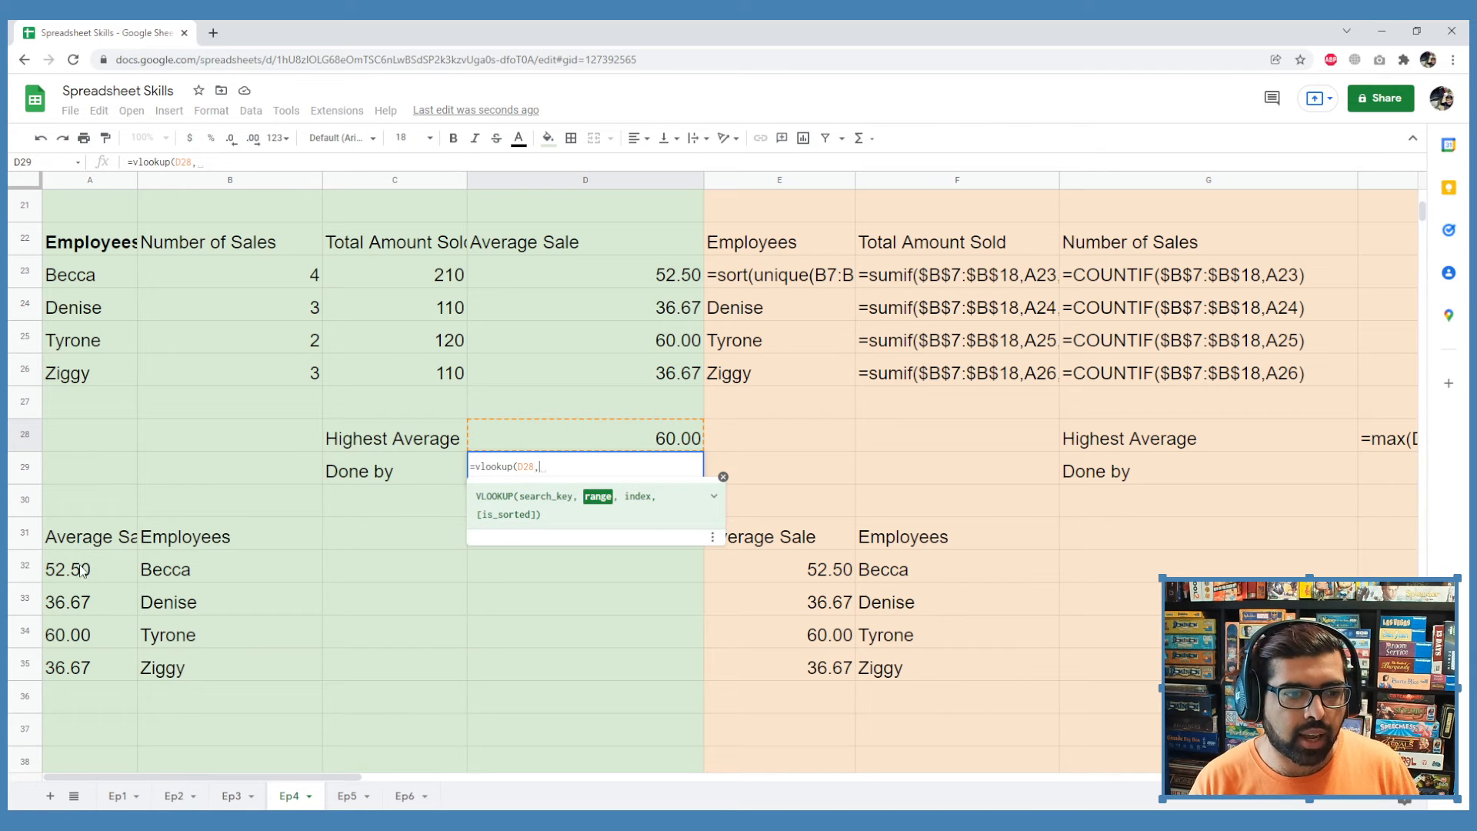
{"action": "left_click_drag", "start_coordinate": [84, 568], "coordinate": [225, 679]}
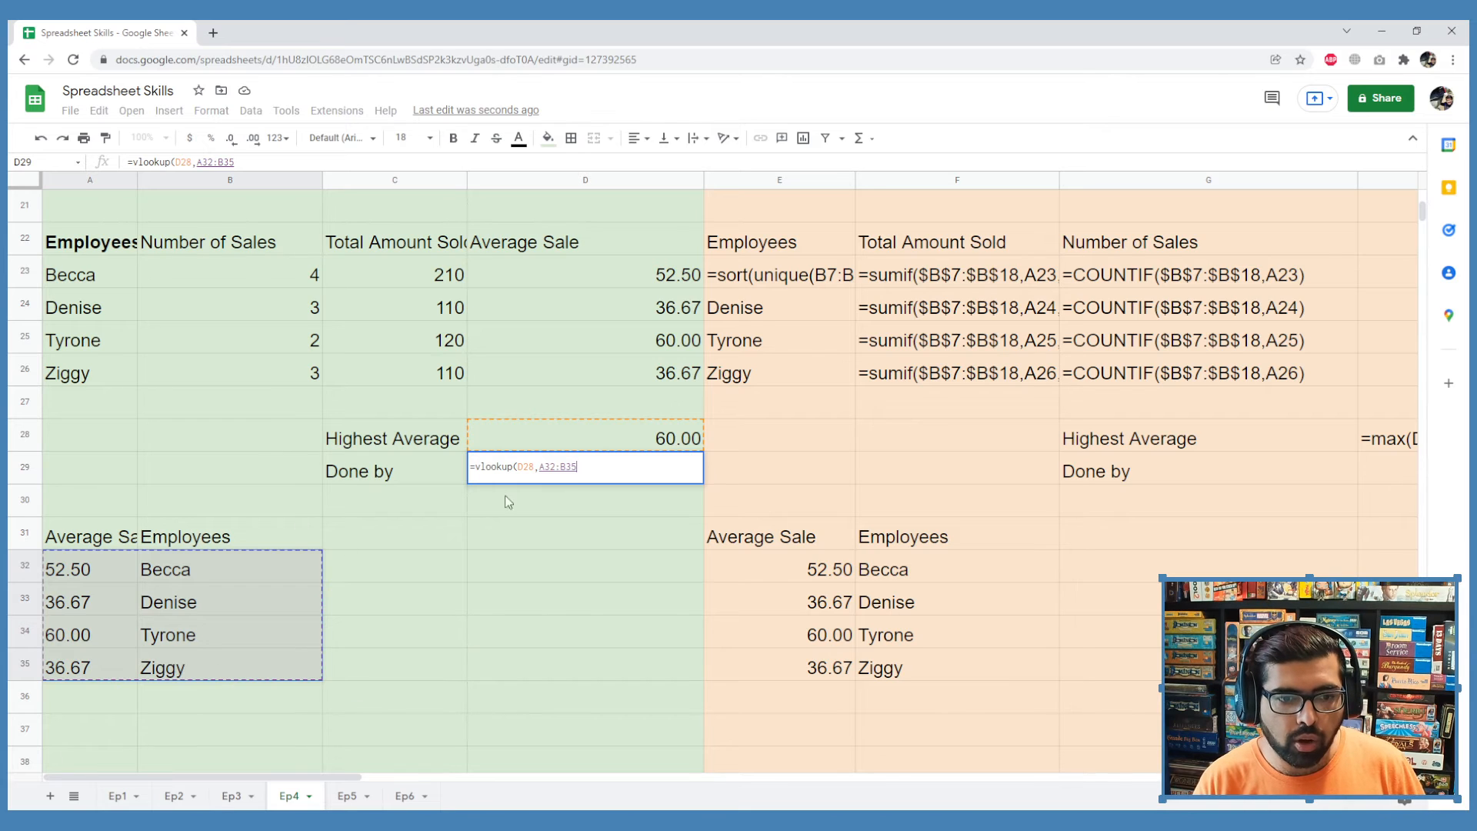
{"action": "type", "text": ","}
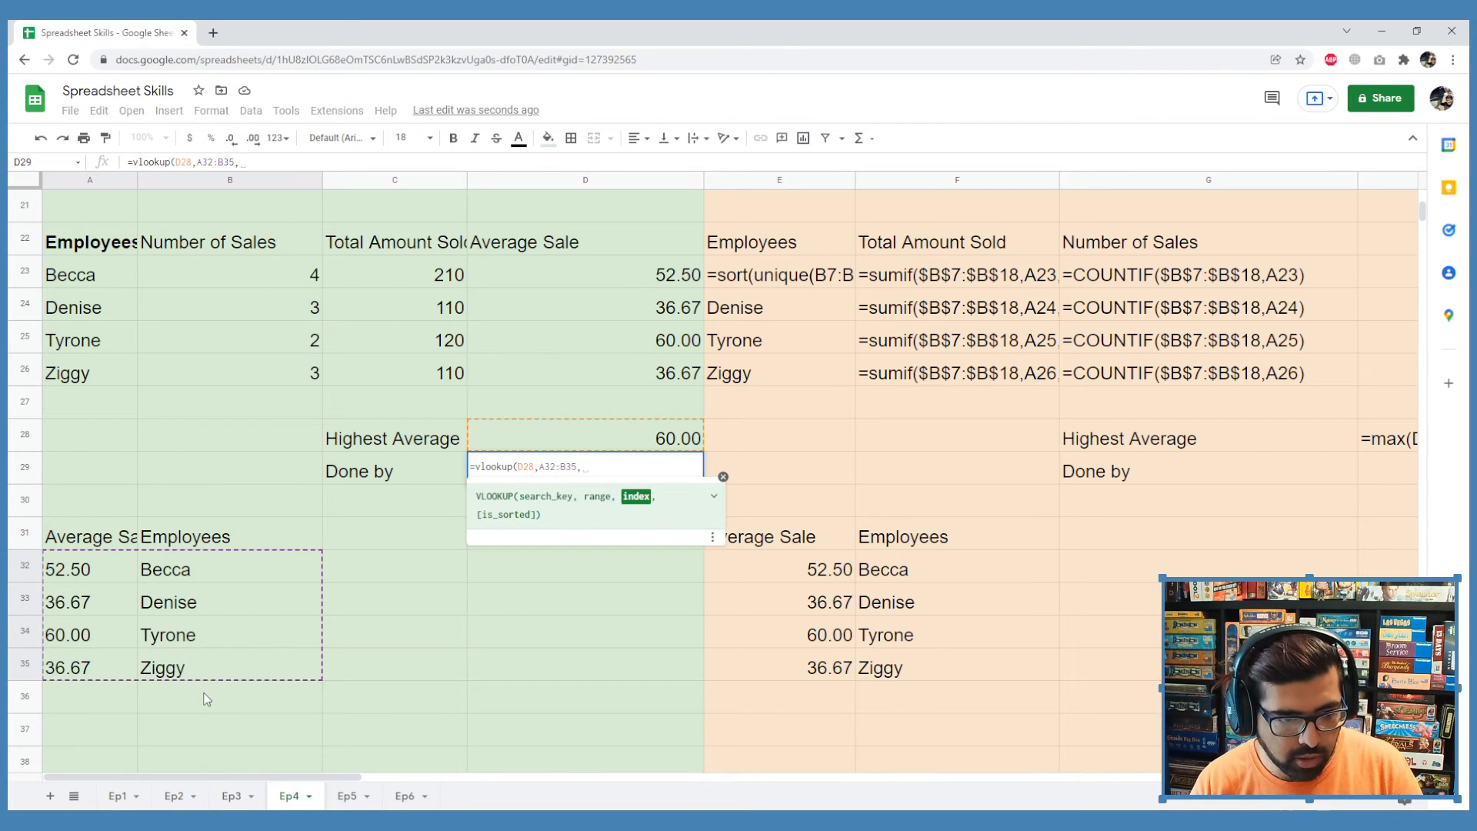
{"action": "type", "text": "2"}
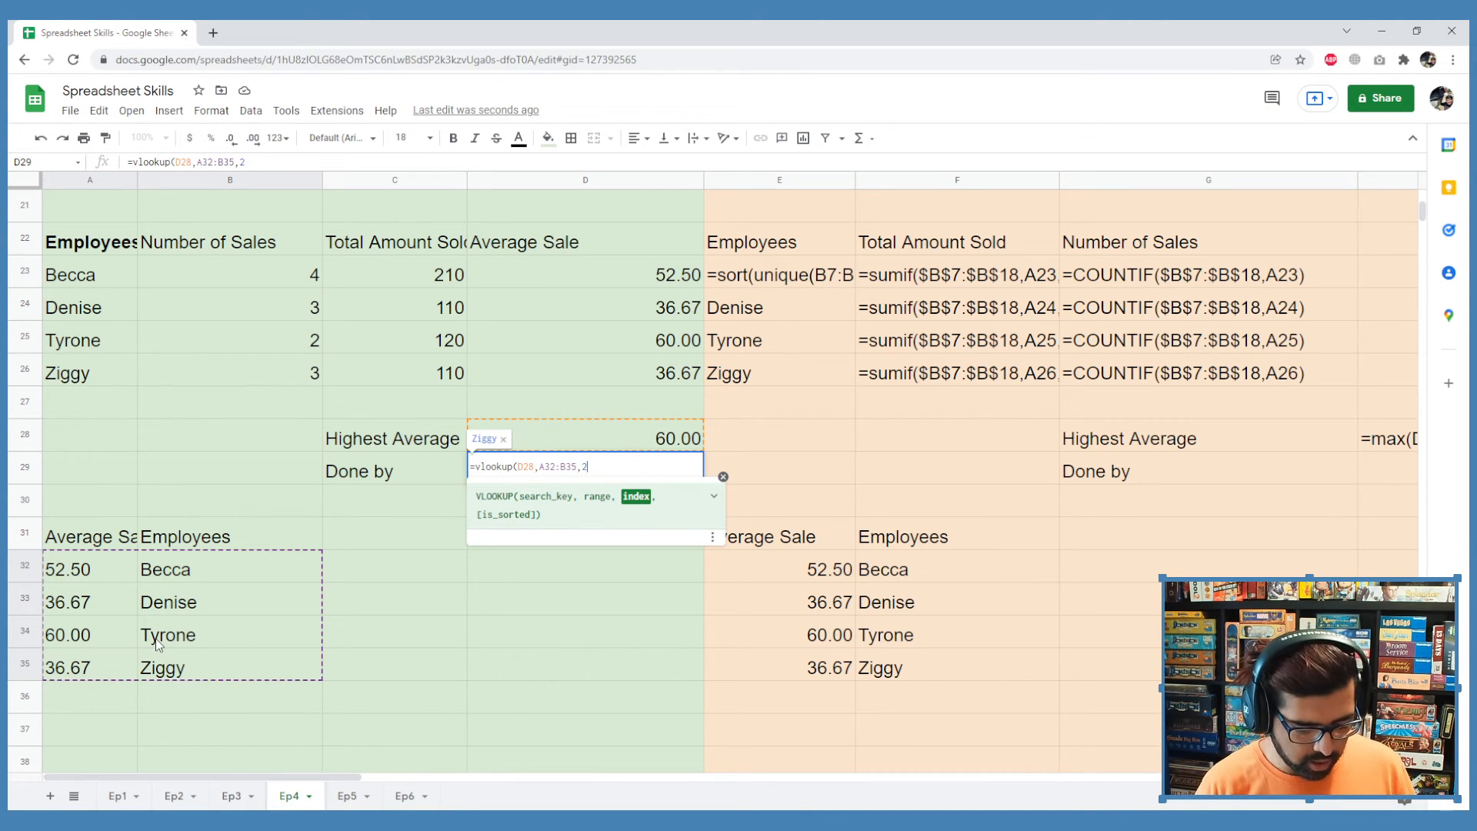
{"action": "type", "text": ",FAL"}
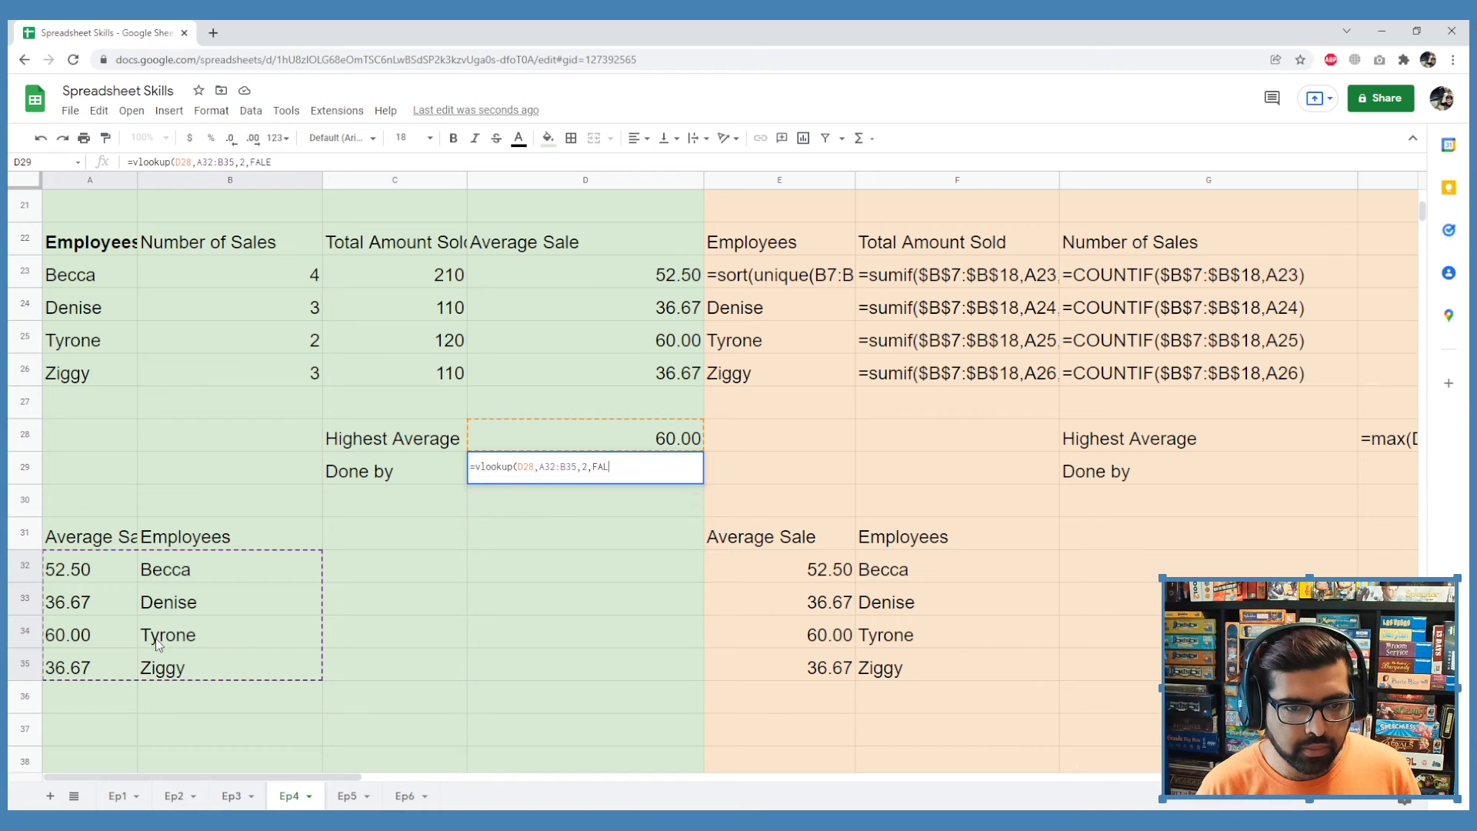
{"action": "type", "text": "SE)"}
{"action": "key", "text": "Return"}
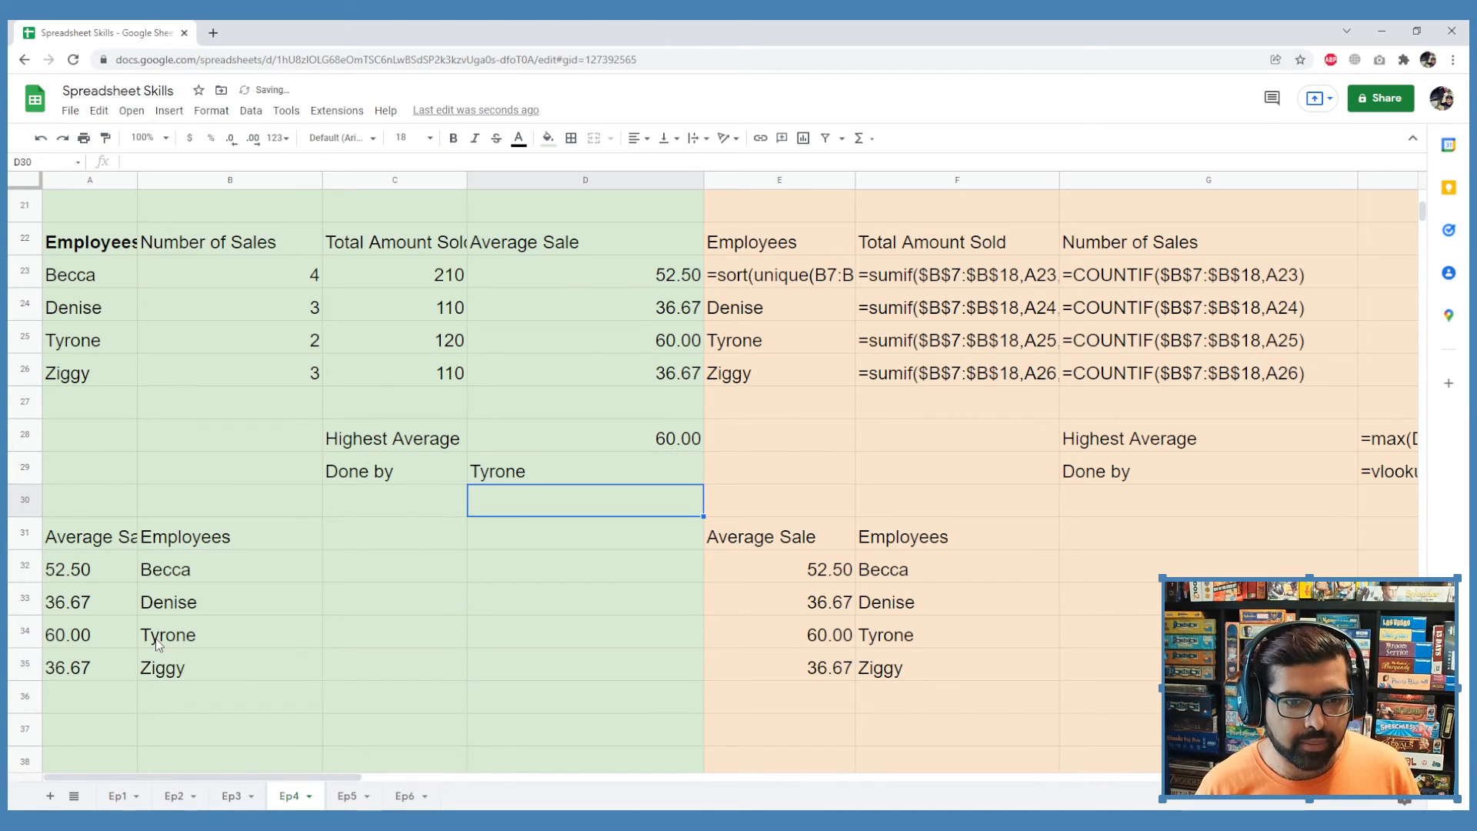
Try the lookup in D29 without its FALSE argument, as =vlookup(D28,A32:B35,2)
{"action": "left_click", "coordinate": [585, 472]}
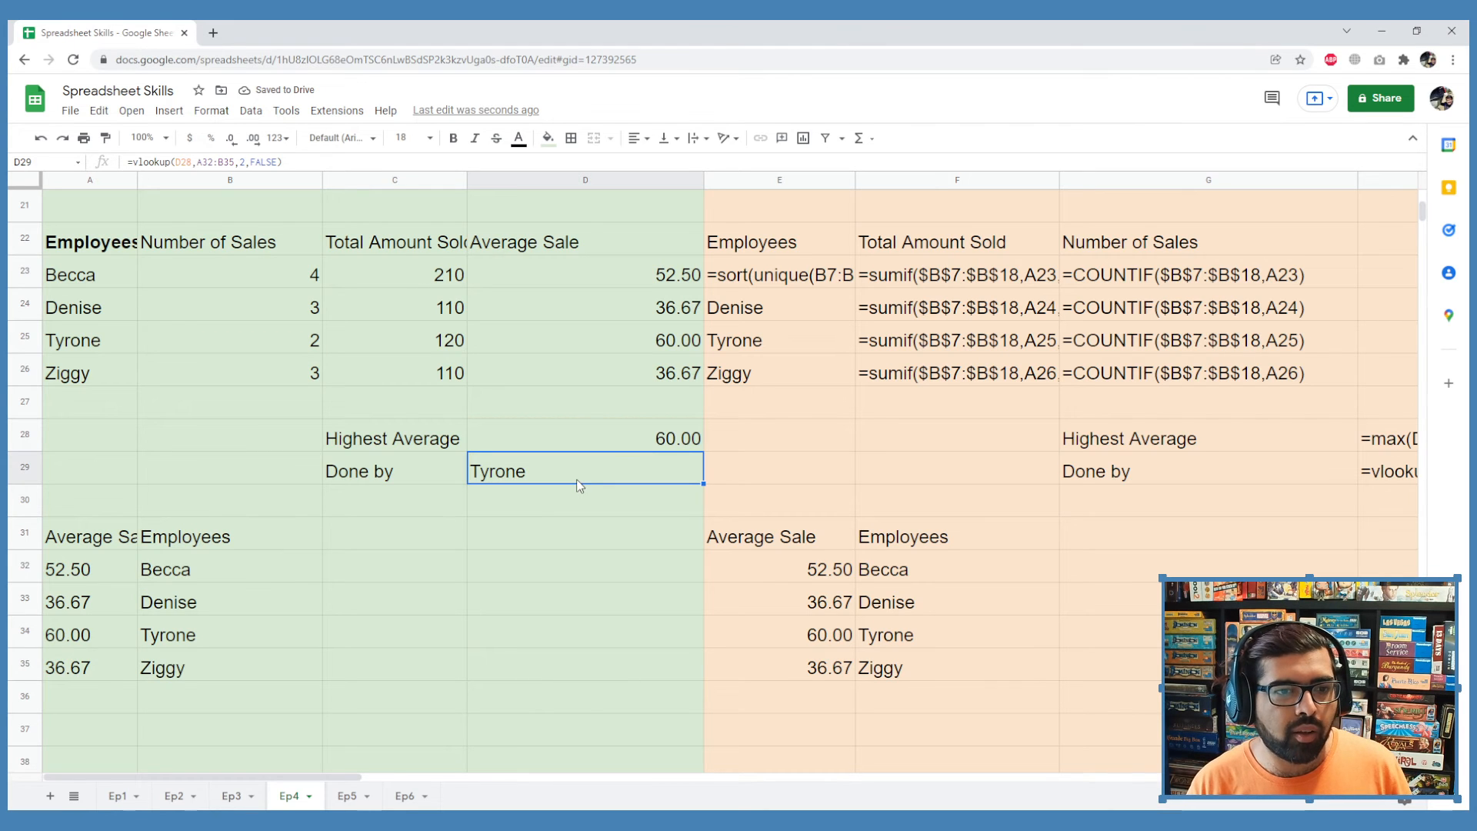
{"action": "double_click", "coordinate": [579, 485]}
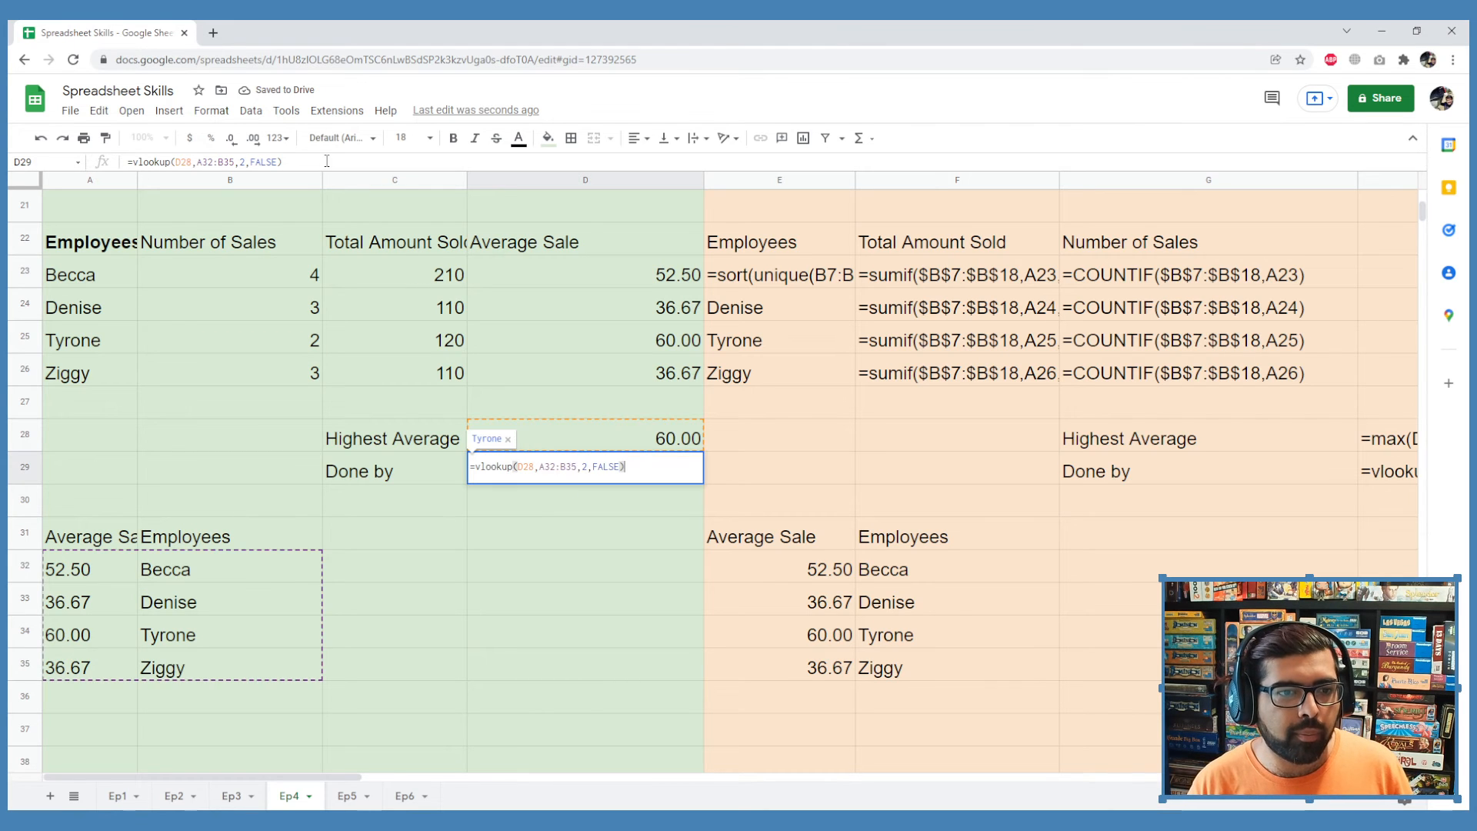
{"action": "left_click", "coordinate": [278, 162]}
{"action": "key", "text": "BackSpace"}
{"action": "key", "text": "BackSpace"}
{"action": "key", "text": "BackSpace"}
{"action": "key", "text": "BackSpace"}
{"action": "key", "text": "BackSpace"}
{"action": "key", "text": "BackSpace"}
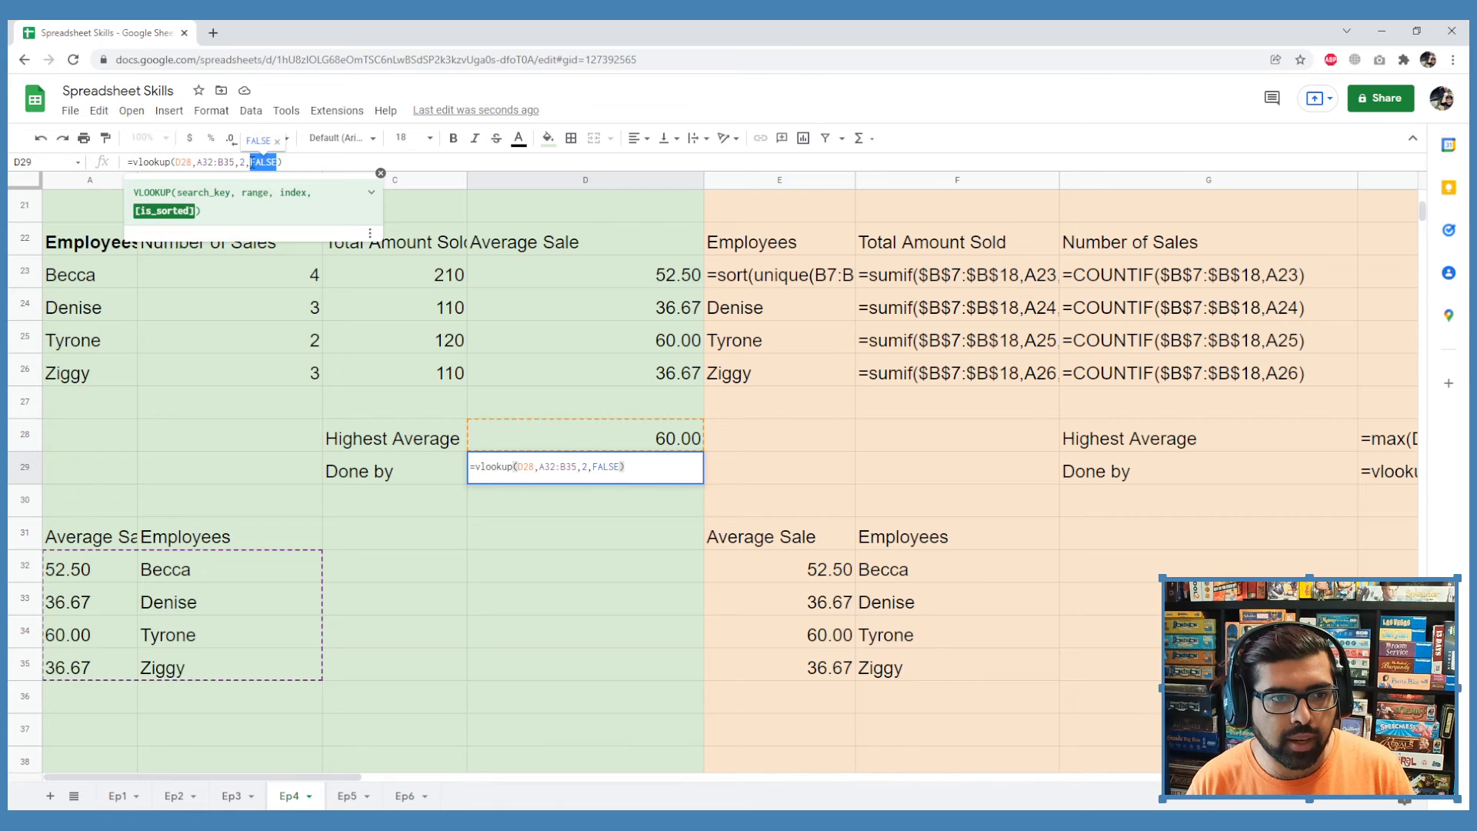
{"action": "key", "text": "Return"}
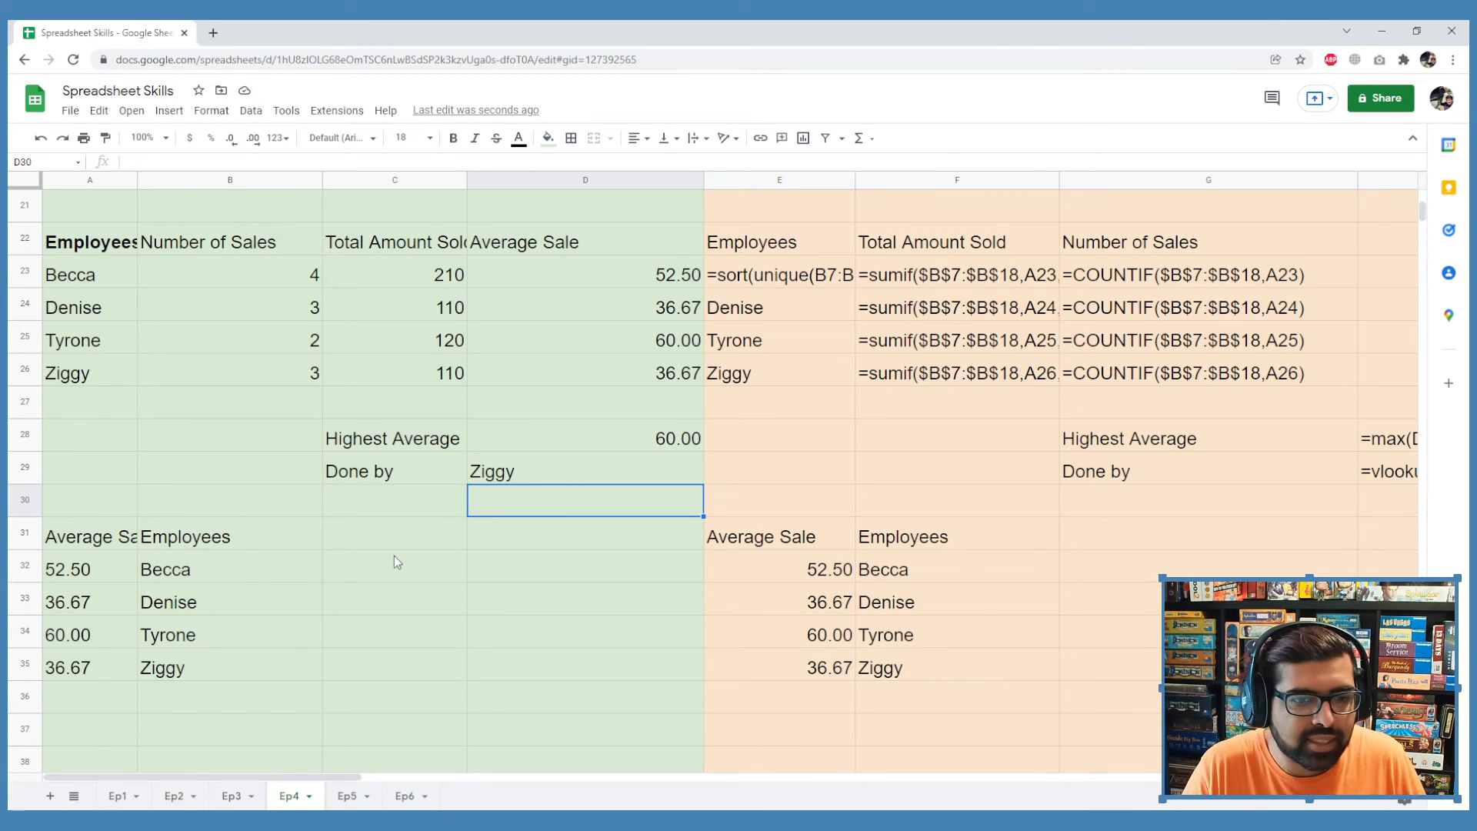
Try replacing the column index in D29's lookup with FALSE, as =vlookup(D28,A32:B35,FALSE)
{"action": "left_click", "coordinate": [523, 478]}
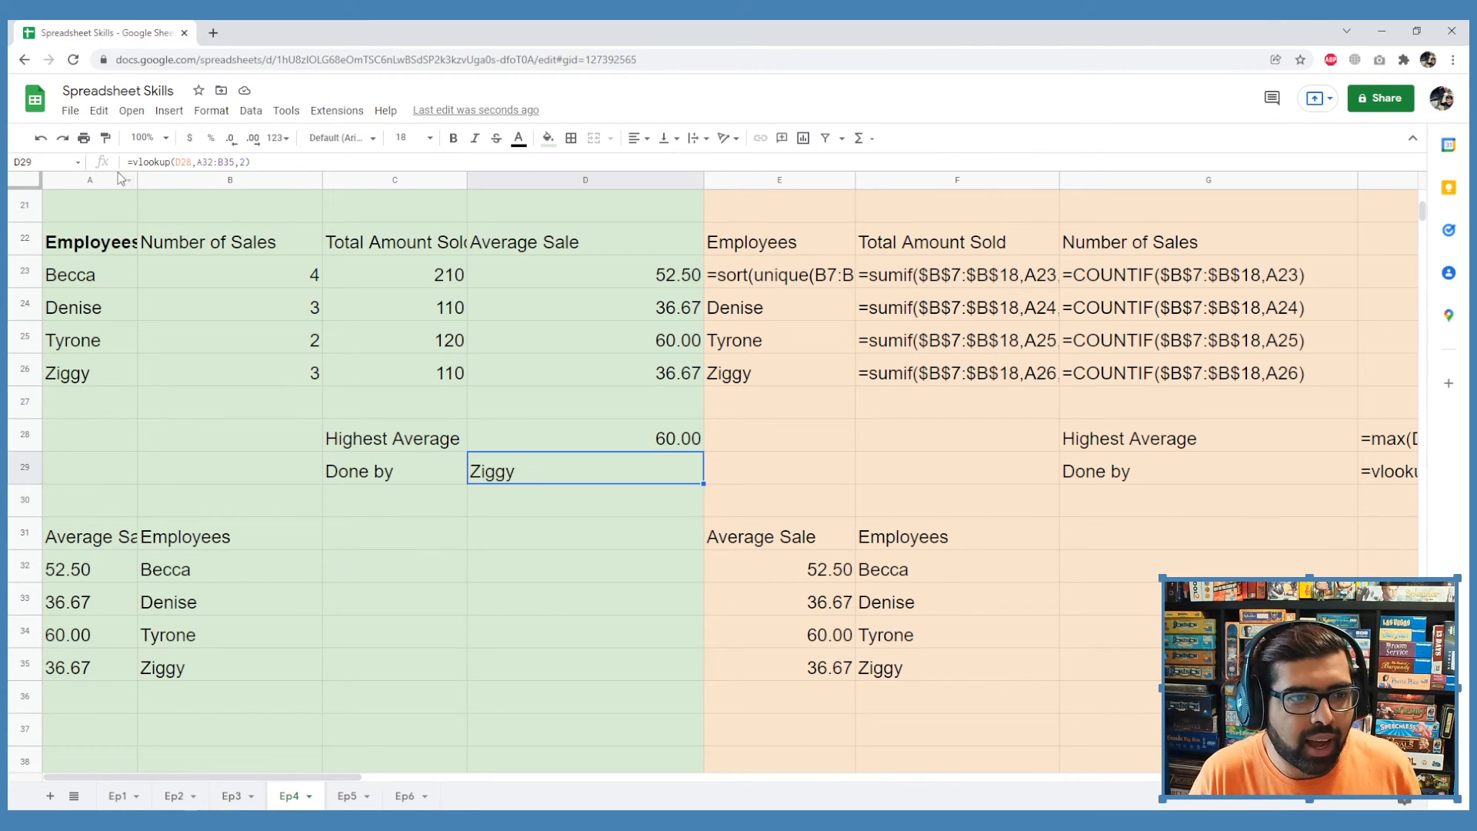
{"action": "left_click", "coordinate": [245, 161]}
{"action": "key", "text": "BackSpace"}
{"action": "type", "text": "FALSE"}
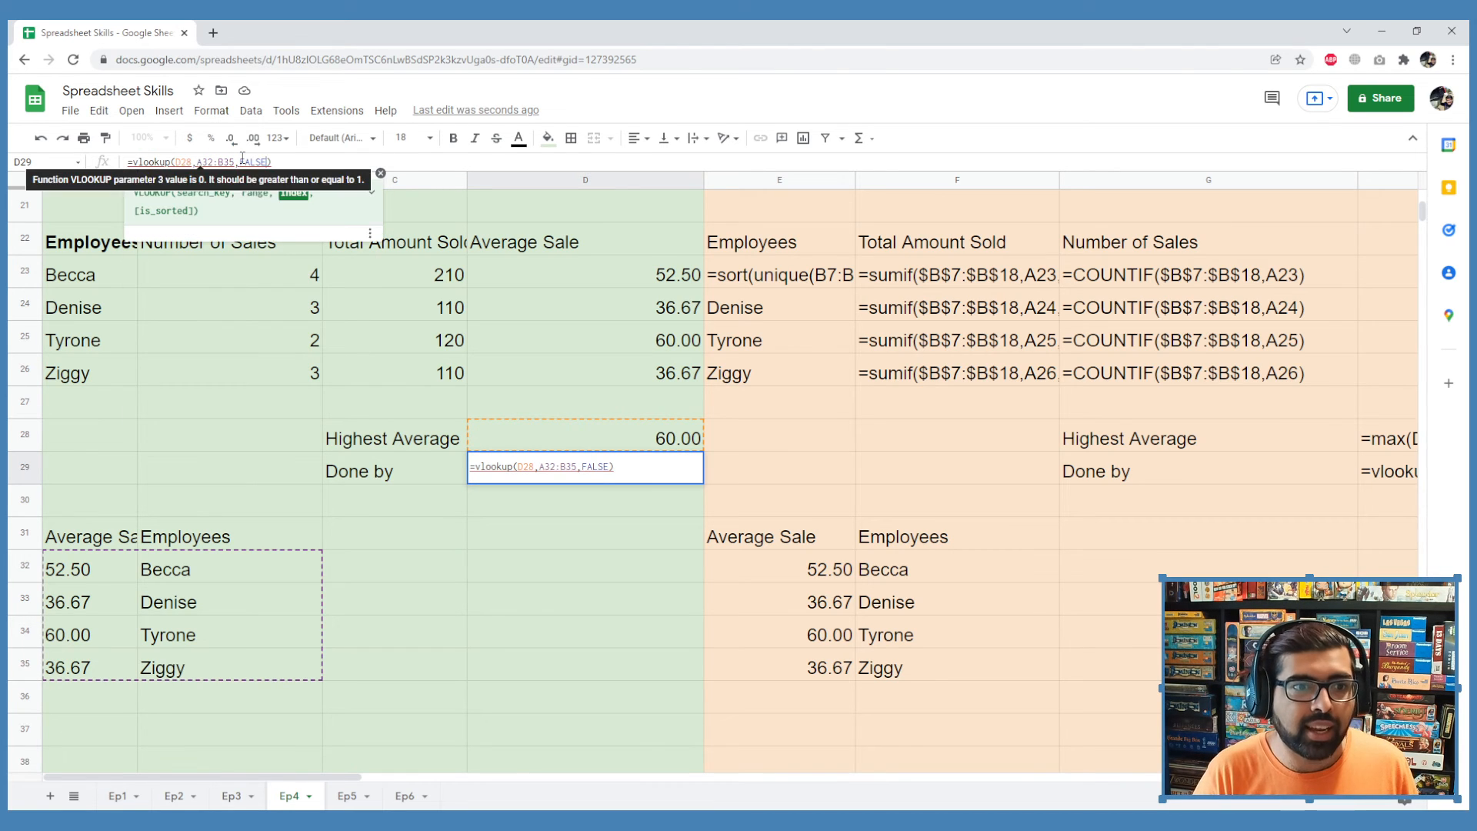
{"action": "key", "text": "Return"}
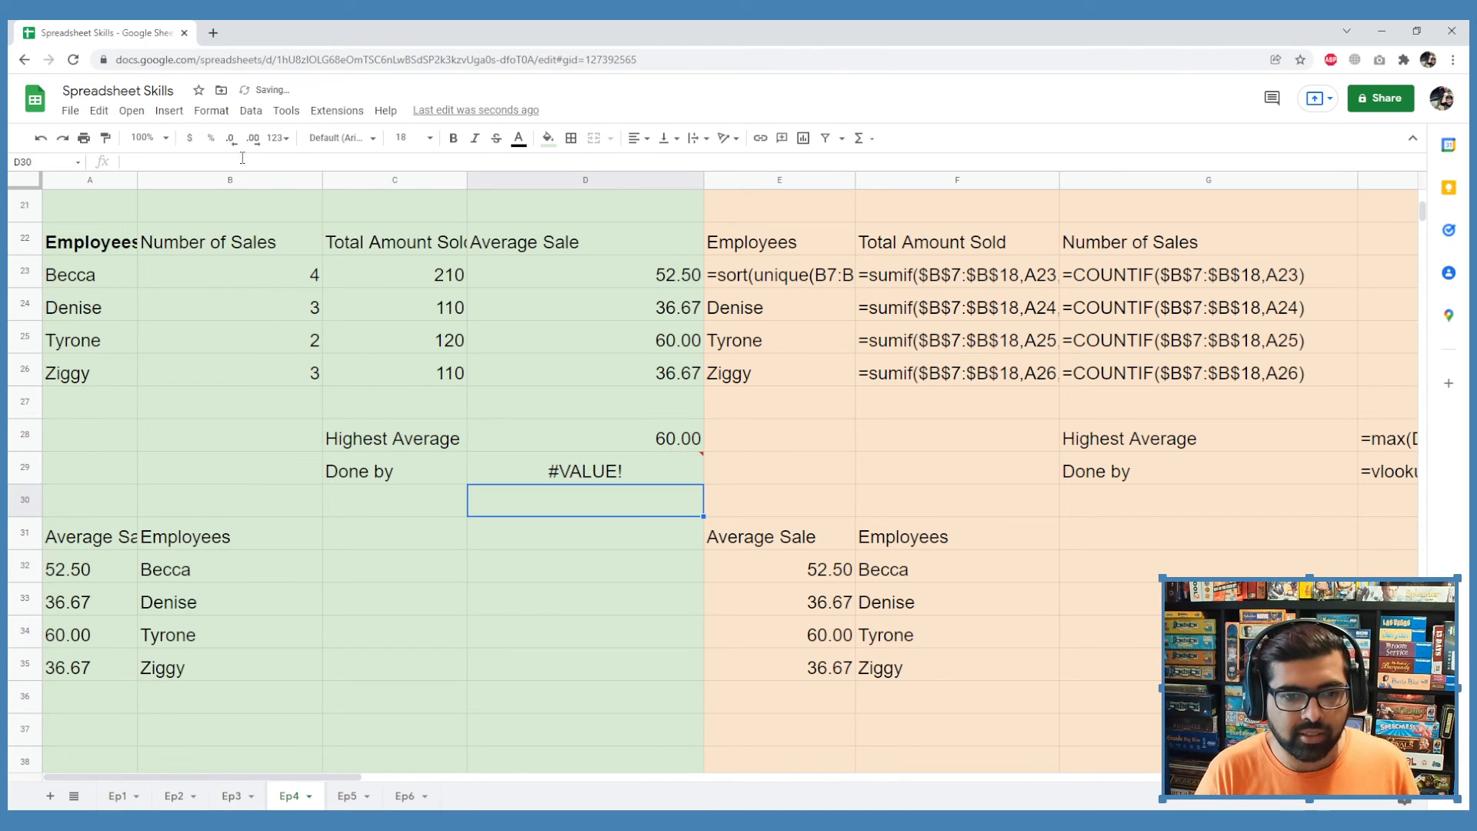
Restore the formula in D29 to =vlookup(D28,A32:B35,2,FALSE)
{"action": "left_click", "coordinate": [539, 479]}
{"action": "left_click", "coordinate": [266, 161]}
{"action": "key", "text": "BackSpace"}
{"action": "key", "text": "BackSpace"}
{"action": "key", "text": "BackSpace"}
{"action": "key", "text": "BackSpace"}
{"action": "key", "text": "BackSpace"}
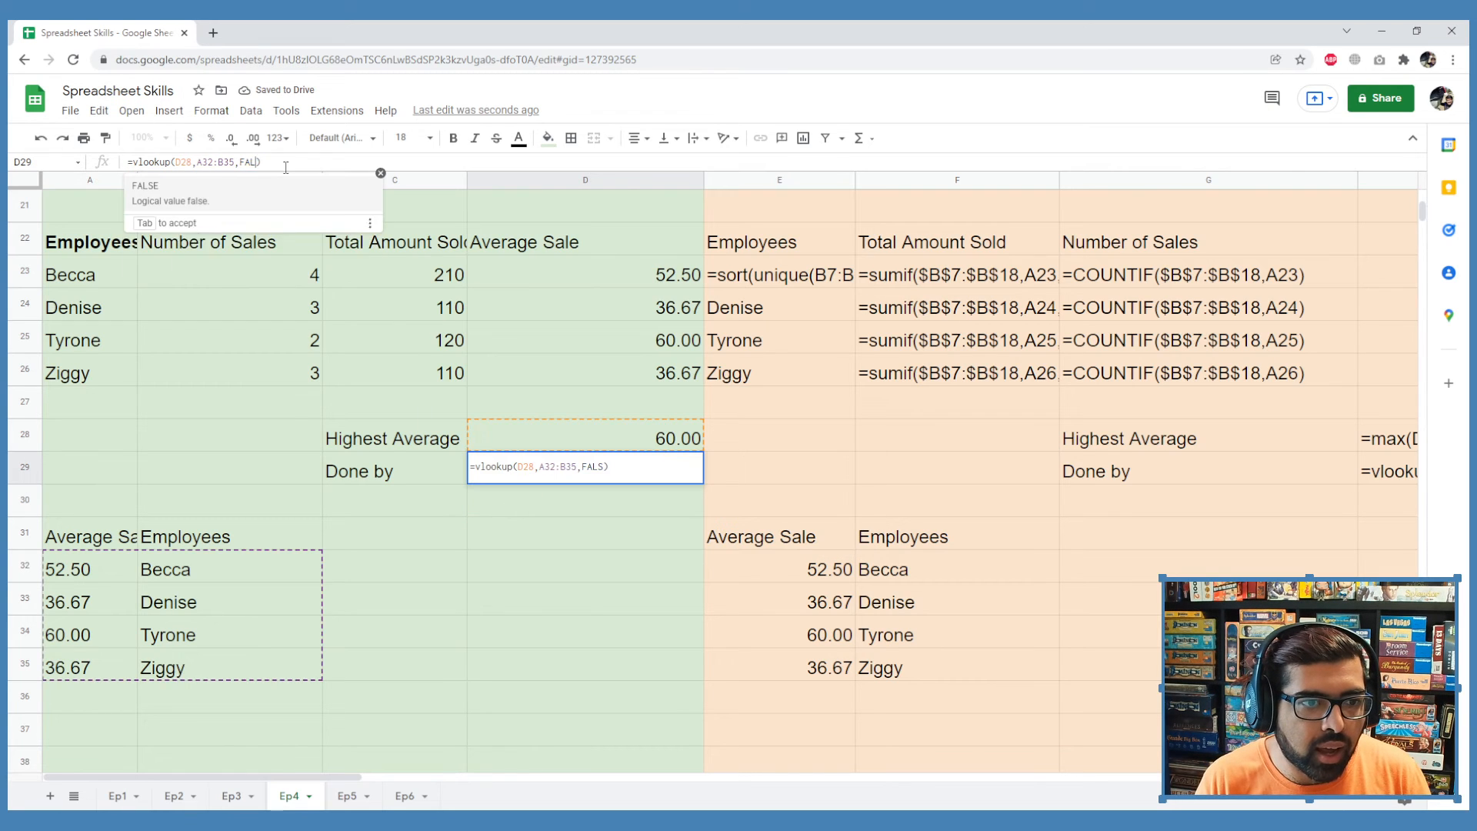
{"action": "key", "text": "Return"}
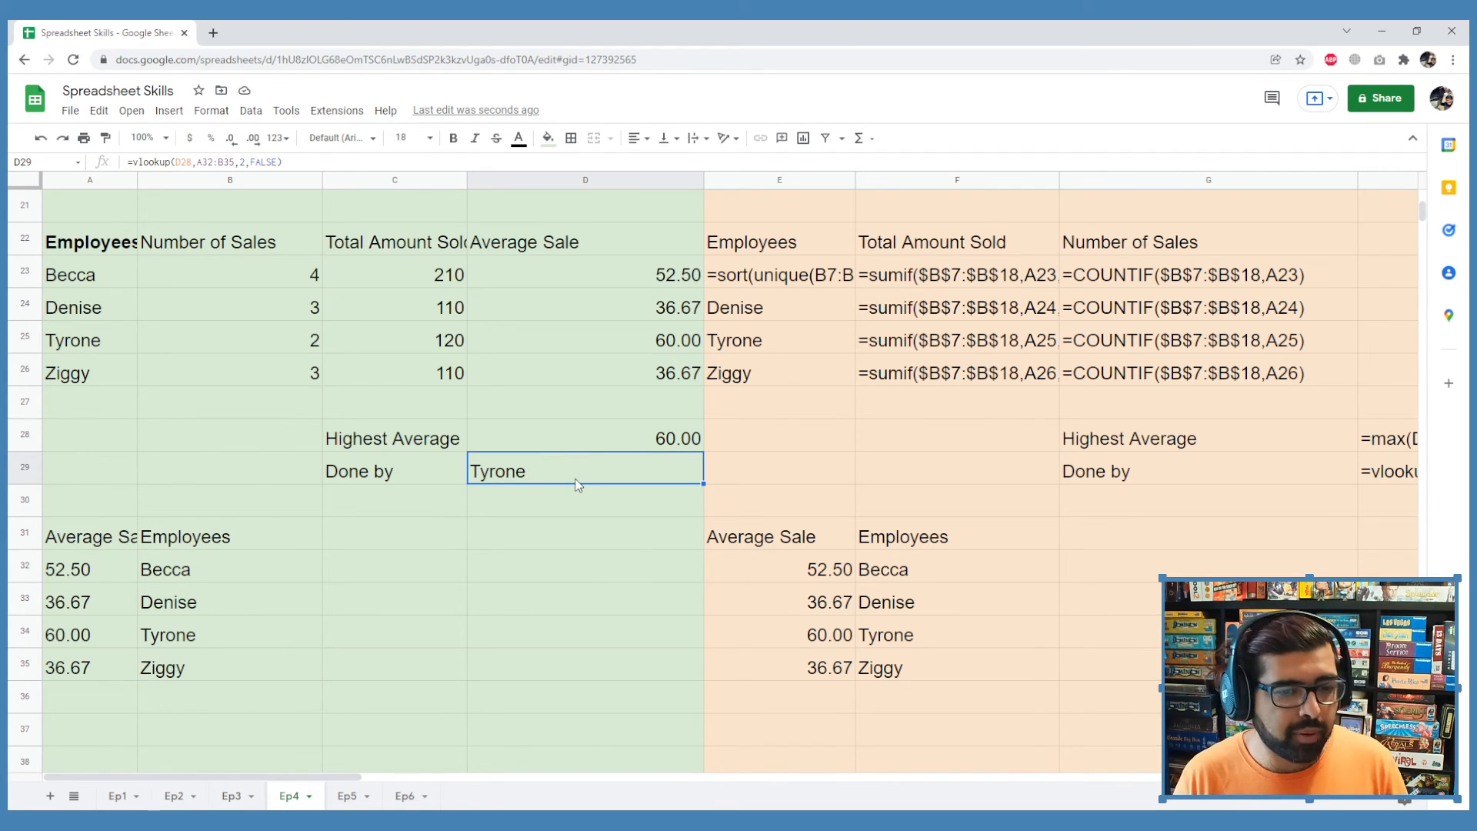
Review task question 2 in row 4 and the Sales Amount values in C7:C18
{"action": "scroll", "coordinate": [578, 485], "scroll_direction": "up", "scroll_amount": 7}
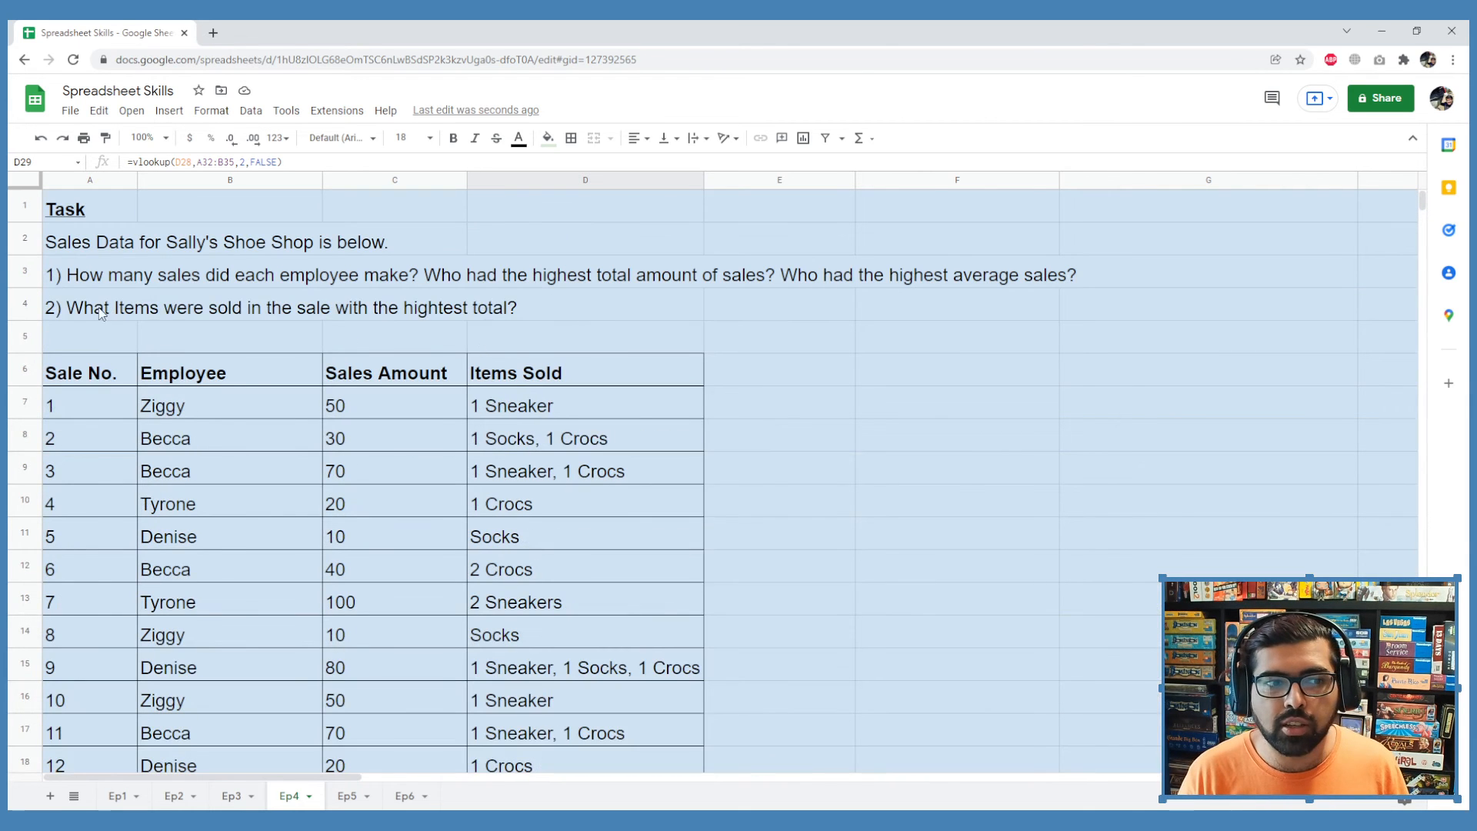
{"action": "left_click_drag", "start_coordinate": [96, 311], "coordinate": [626, 329]}
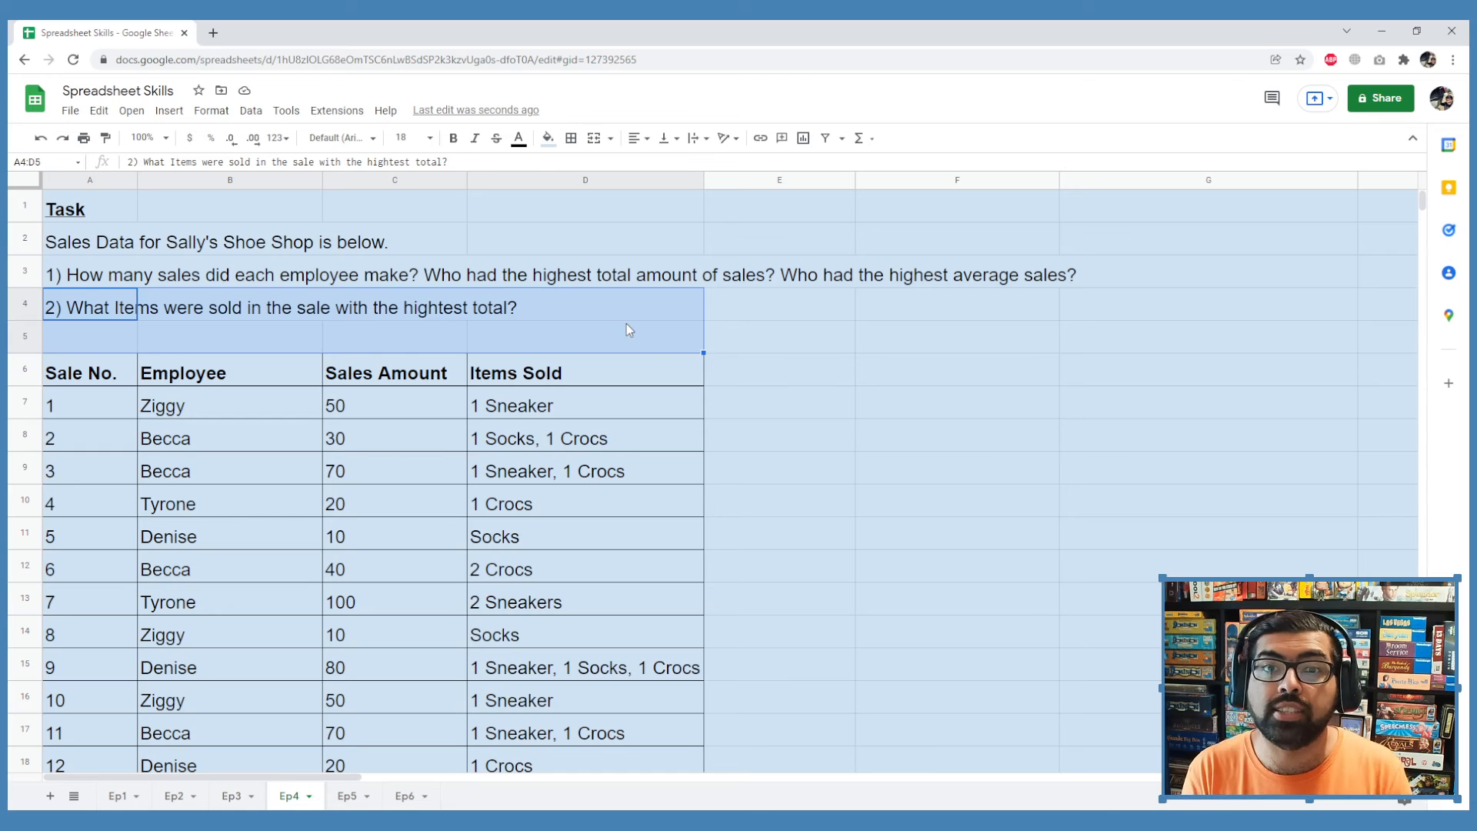
{"action": "scroll", "coordinate": [627, 325], "scroll_direction": "down", "scroll_amount": 7}
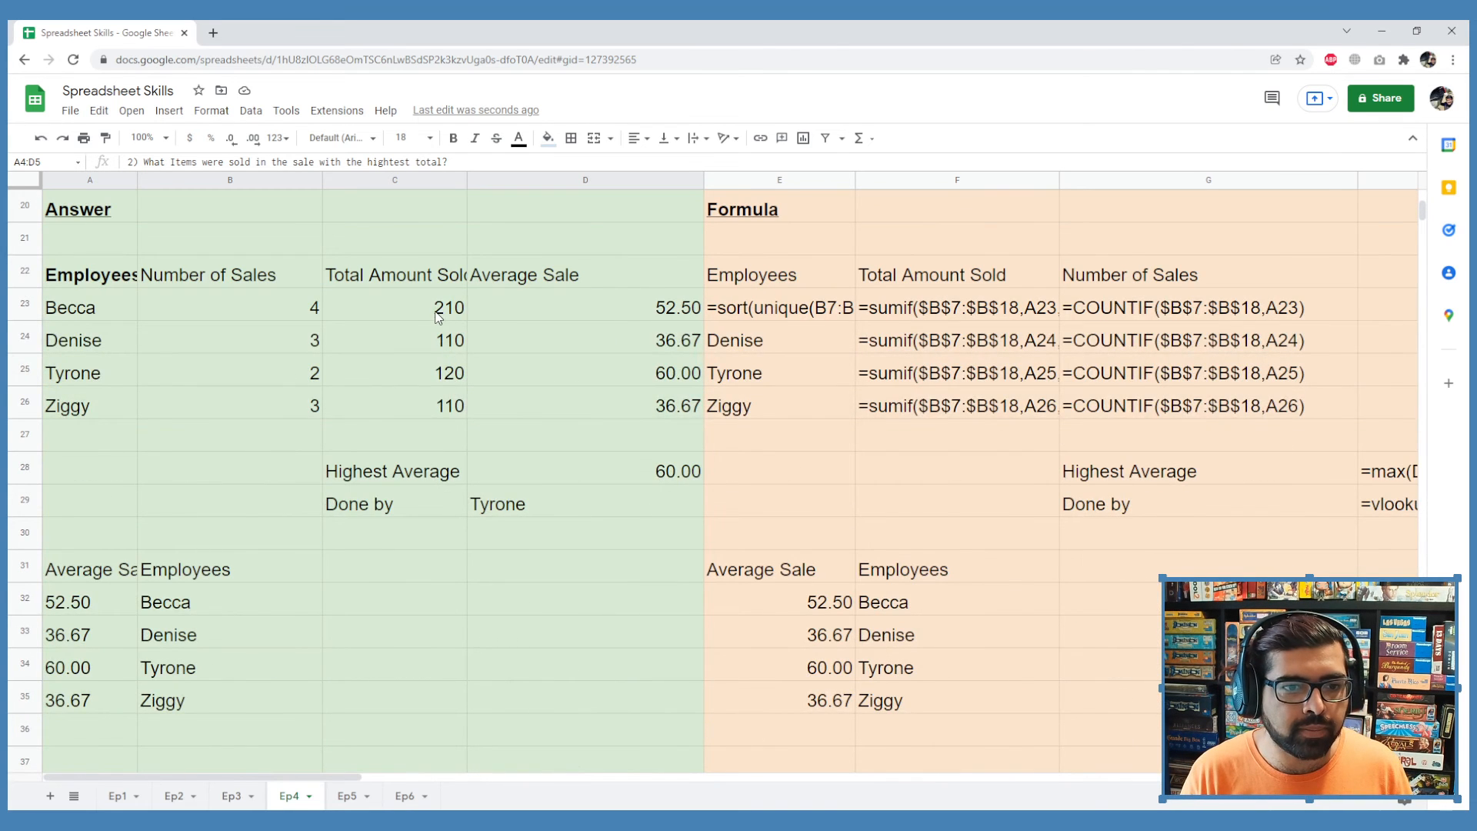
{"action": "scroll", "coordinate": [442, 365], "scroll_direction": "up", "scroll_amount": 4}
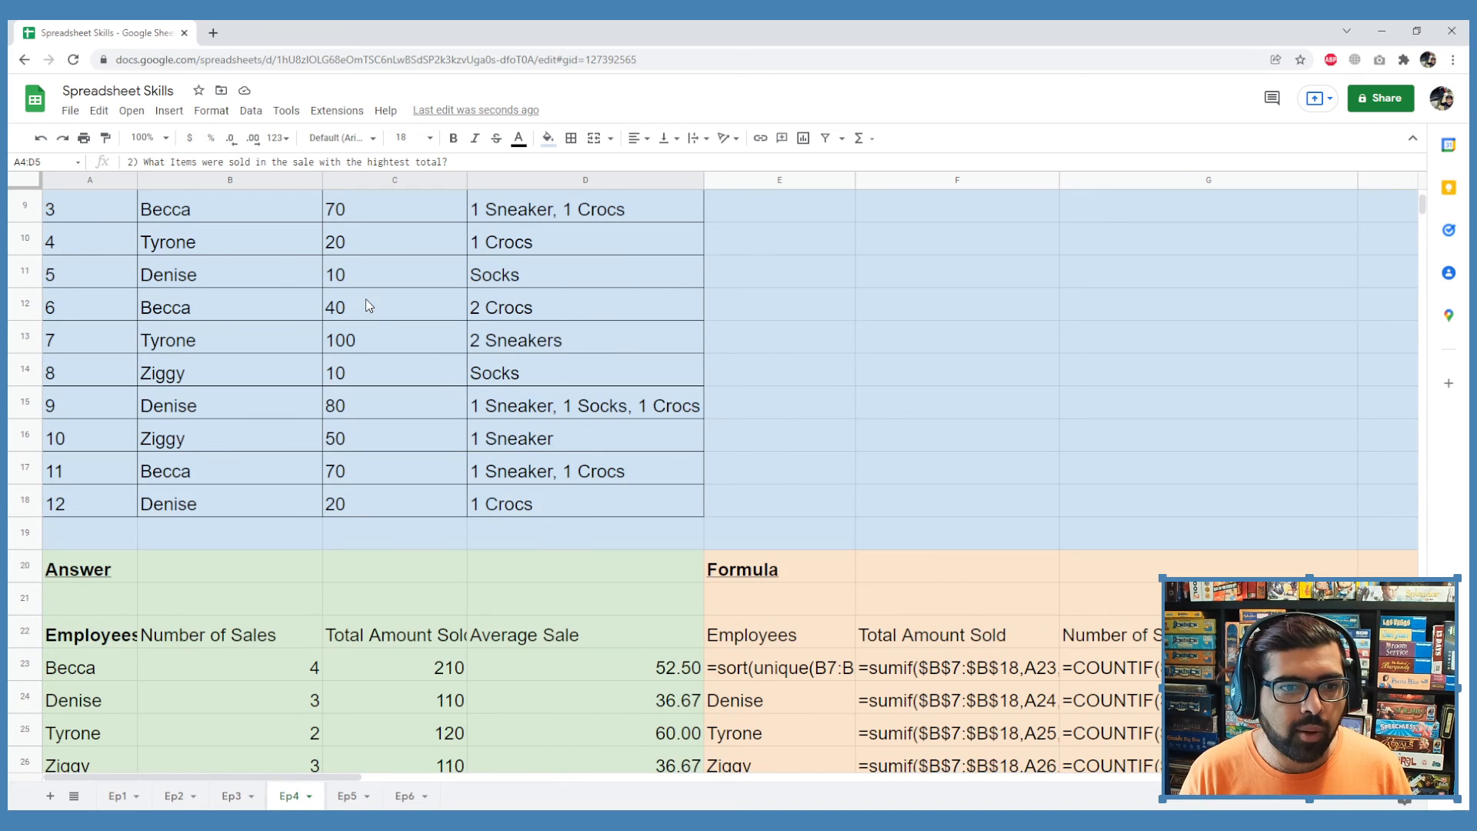
{"action": "scroll", "coordinate": [366, 298], "scroll_direction": "up", "scroll_amount": 2}
{"action": "left_click_drag", "start_coordinate": [386, 281], "coordinate": [413, 623]}
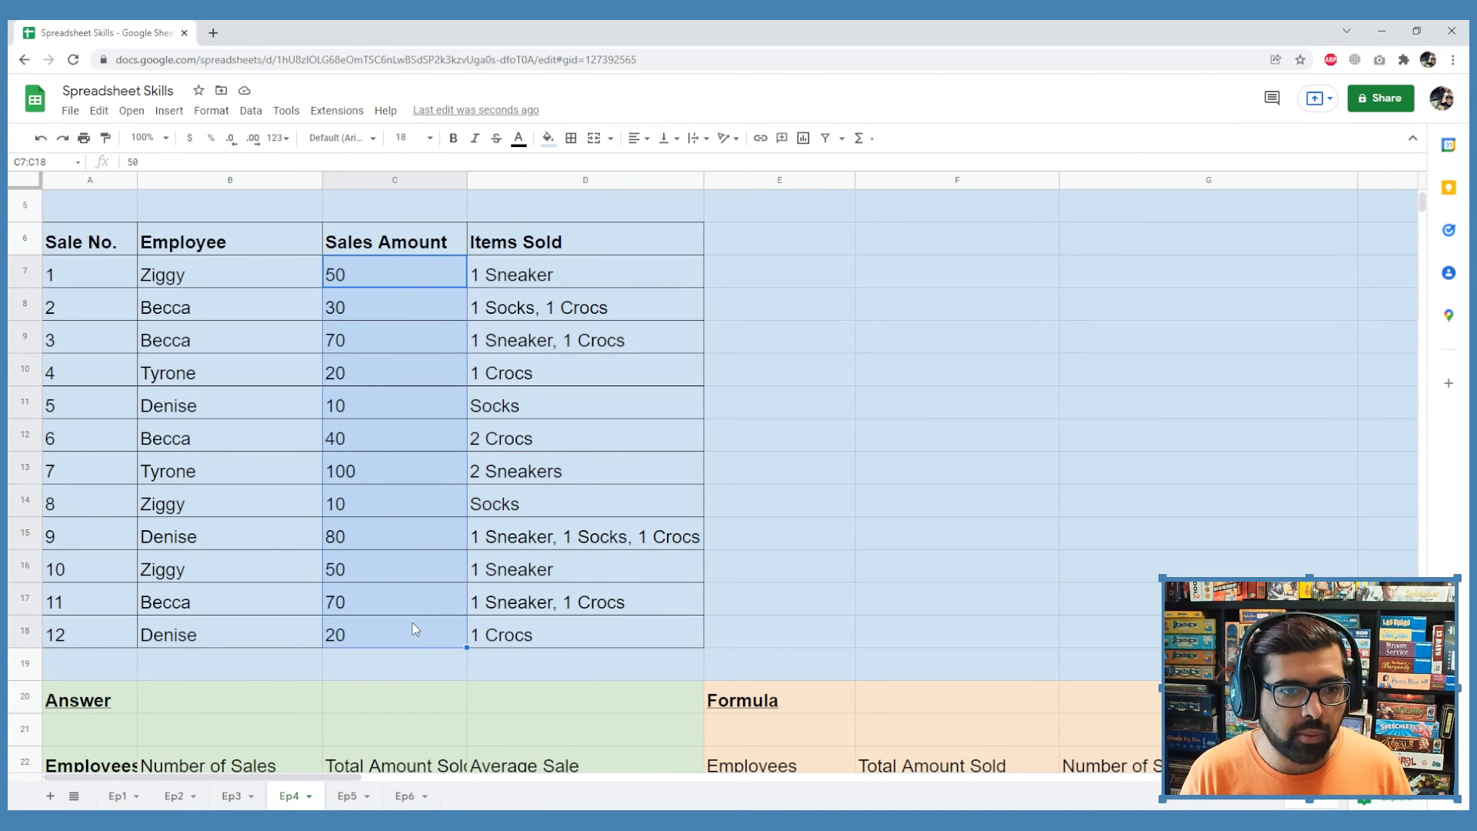
Add the label Highest Sale in C31, beside the helper table
{"action": "scroll", "coordinate": [399, 664], "scroll_direction": "down", "scroll_amount": 5}
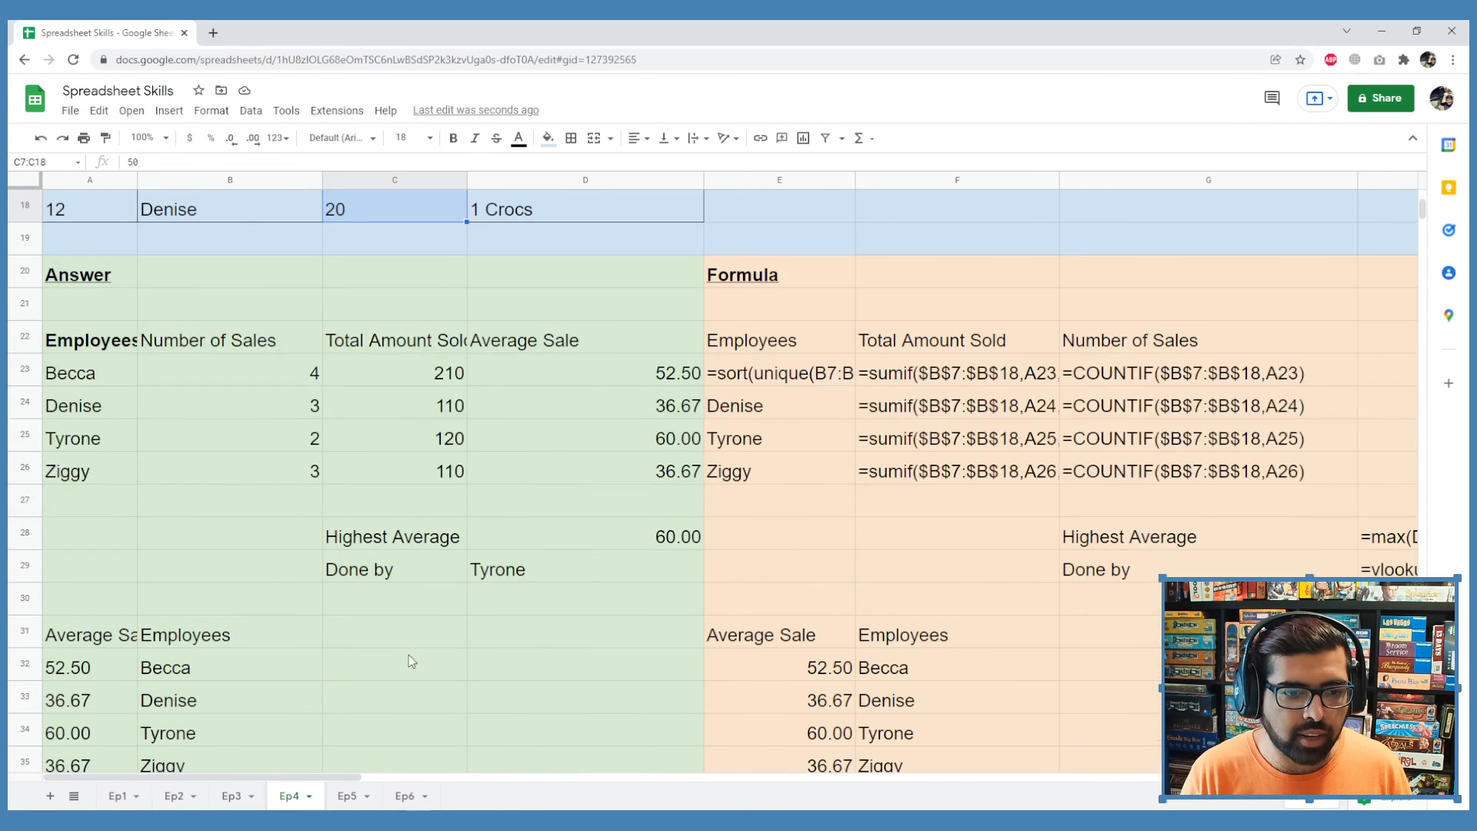
{"action": "left_click", "coordinate": [387, 647]}
{"action": "type", "text": "High"}
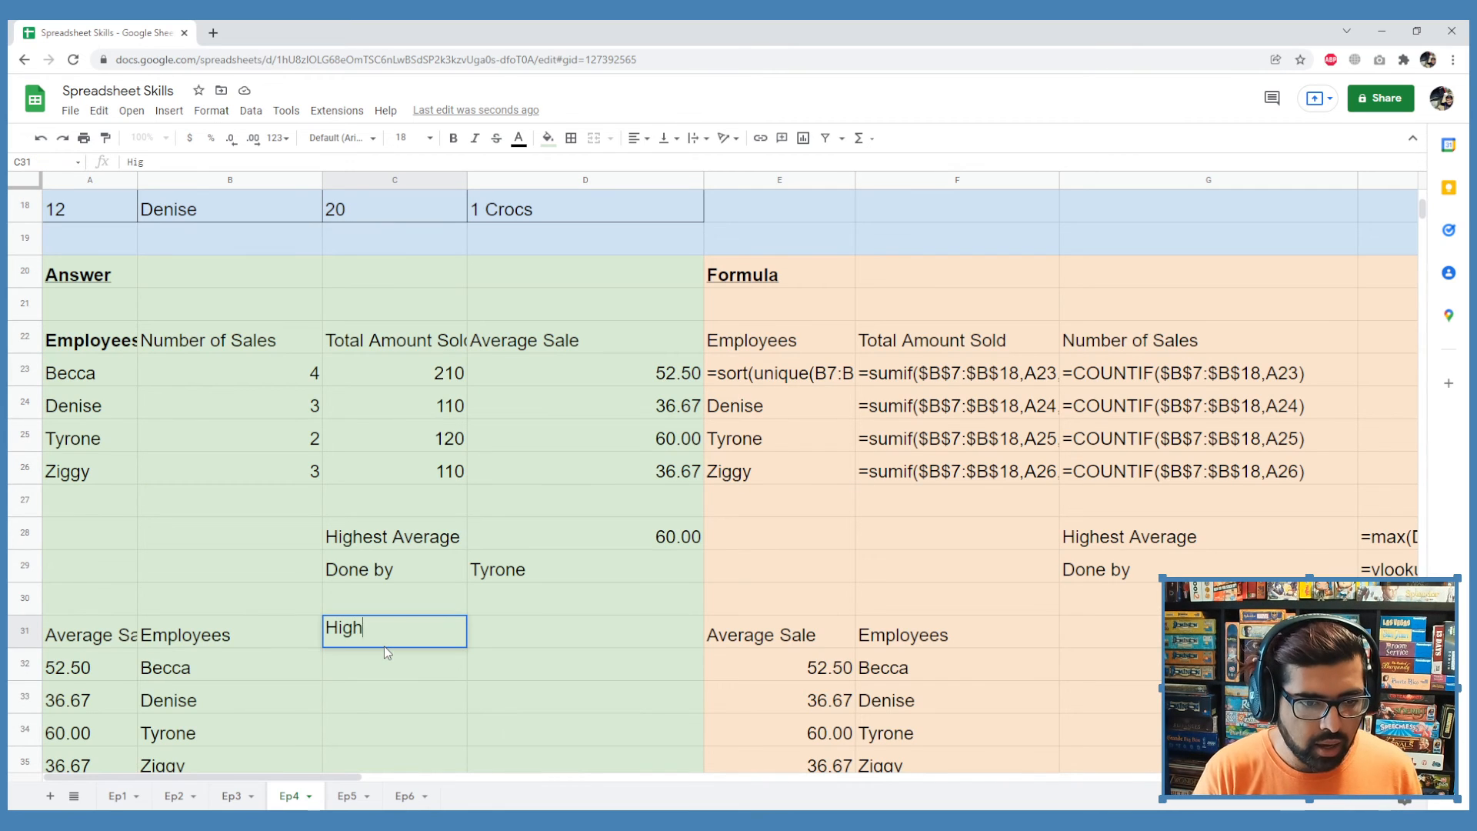
{"action": "type", "text": "est Sale "}
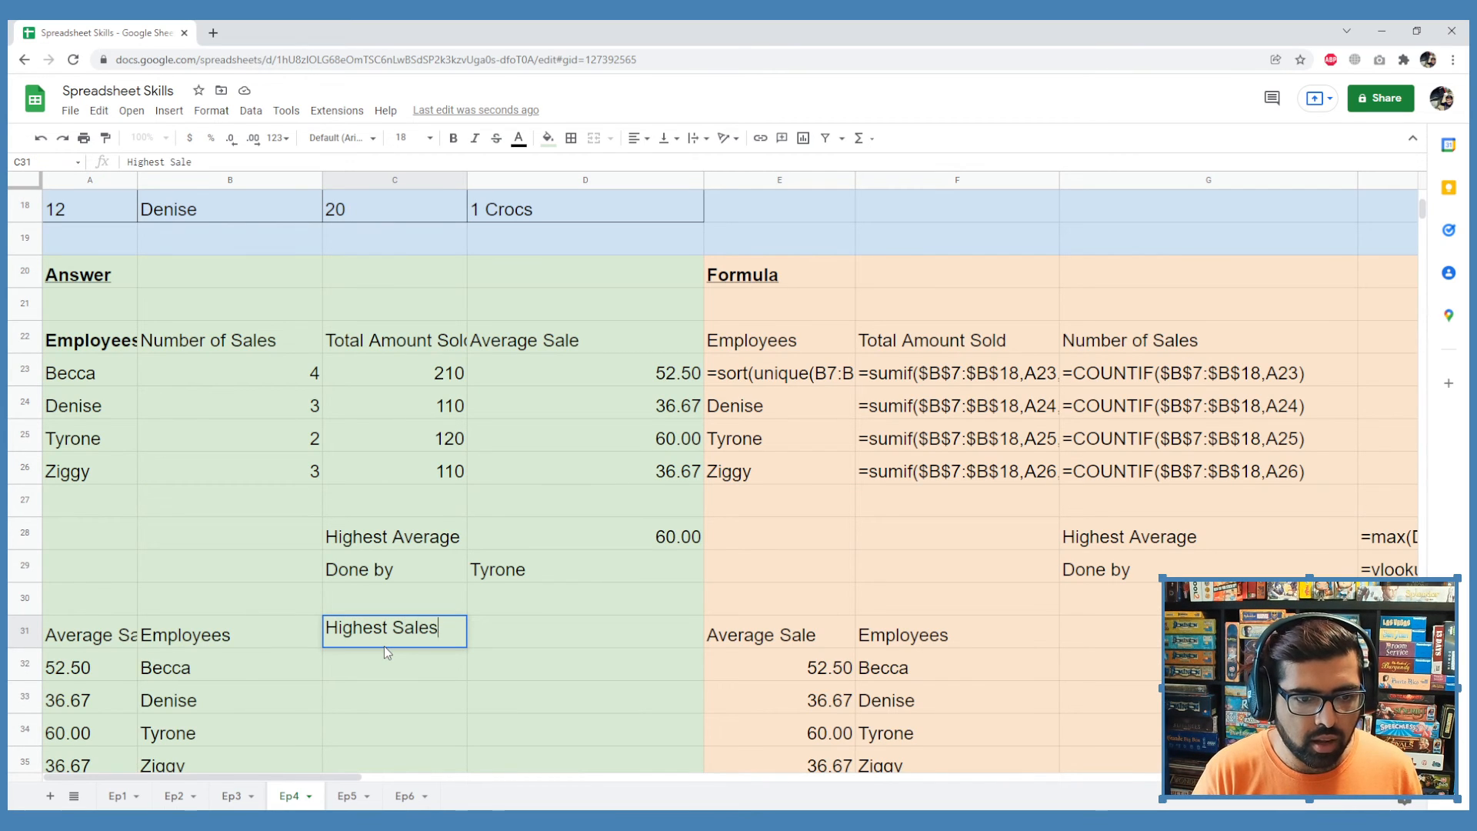
{"action": "type", "text": "\\"}
{"action": "key", "text": "Return"}
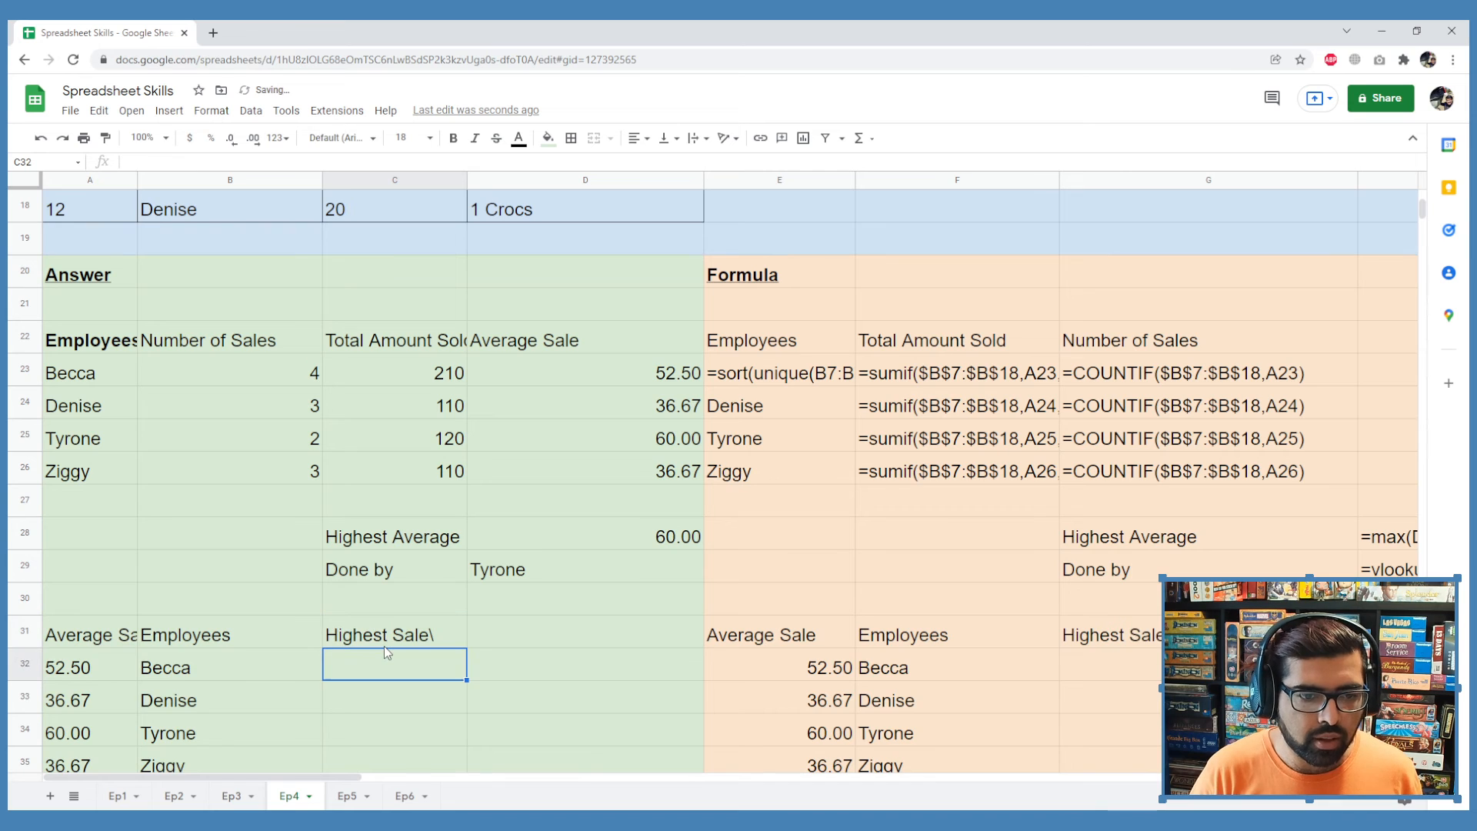
{"action": "key", "text": "Up"}
{"action": "key", "text": "F2"}
{"action": "key", "text": "BackSpace"}
{"action": "key", "text": "Return"}
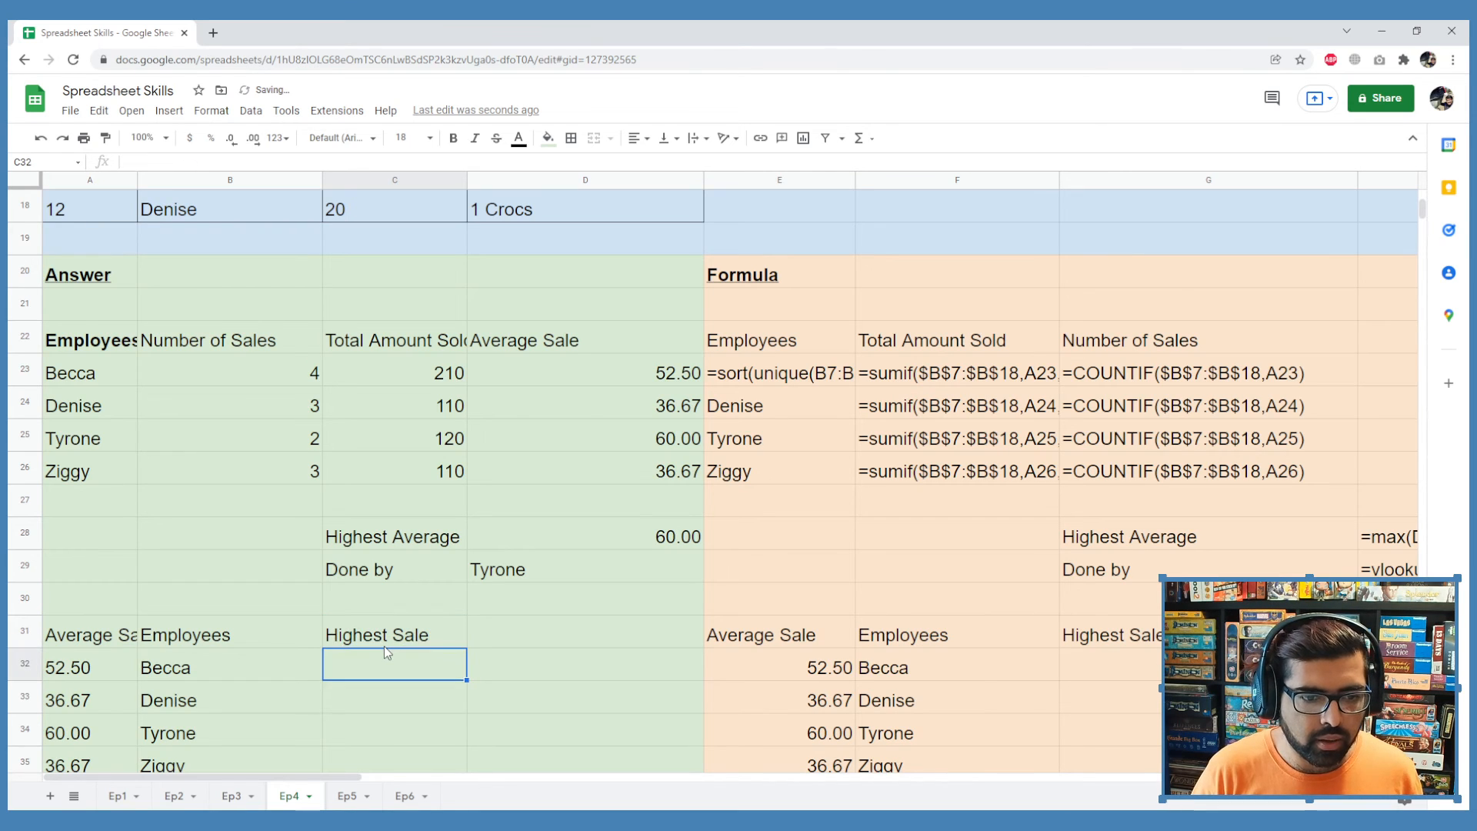
Enter =max(C7:C18) in D31 to find the largest single sales amount
{"action": "key", "text": "Up"}
{"action": "key", "text": "Right"}
{"action": "type", "text": "="}
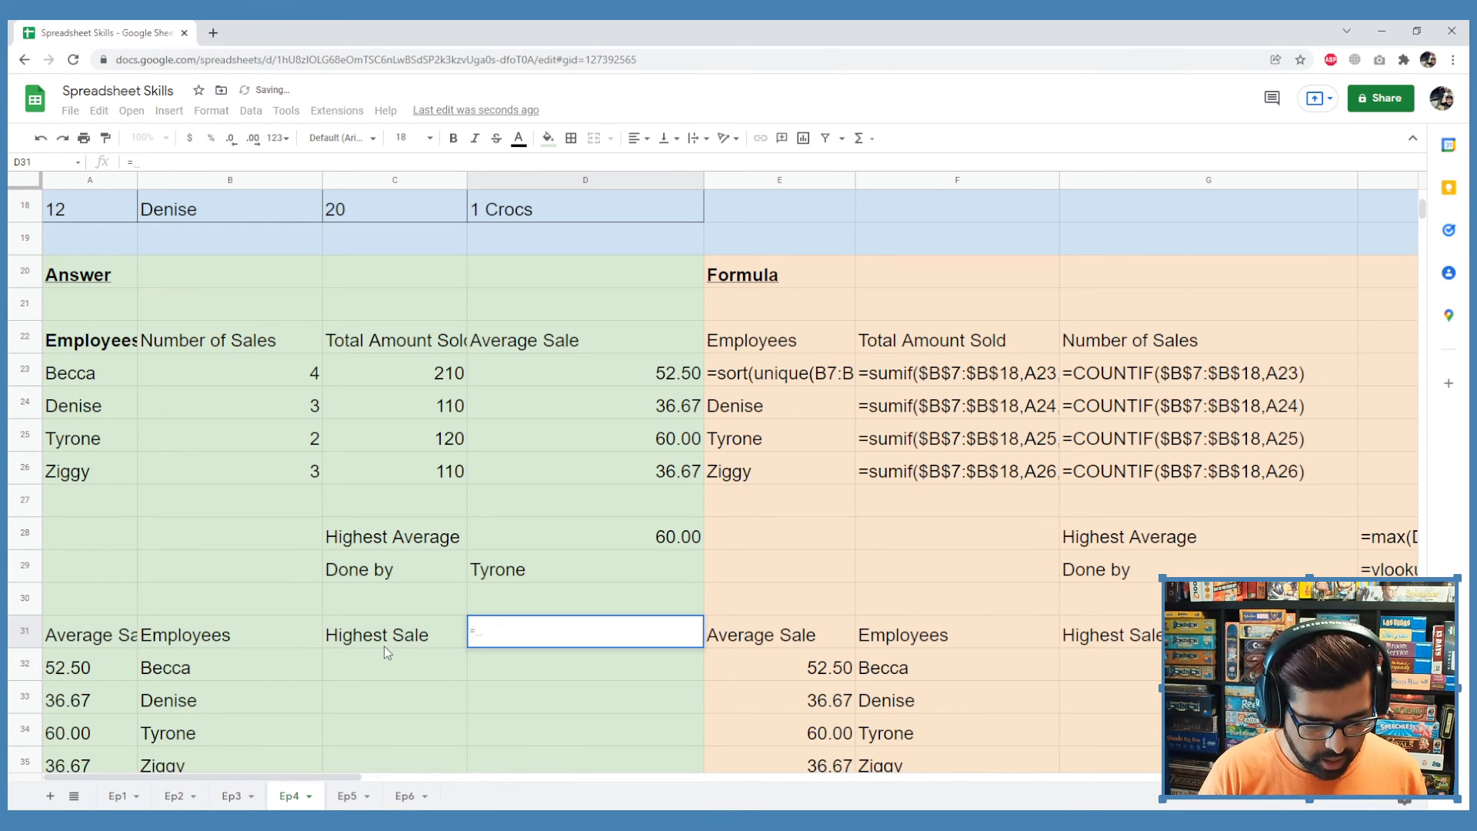
{"action": "type", "text": "max("}
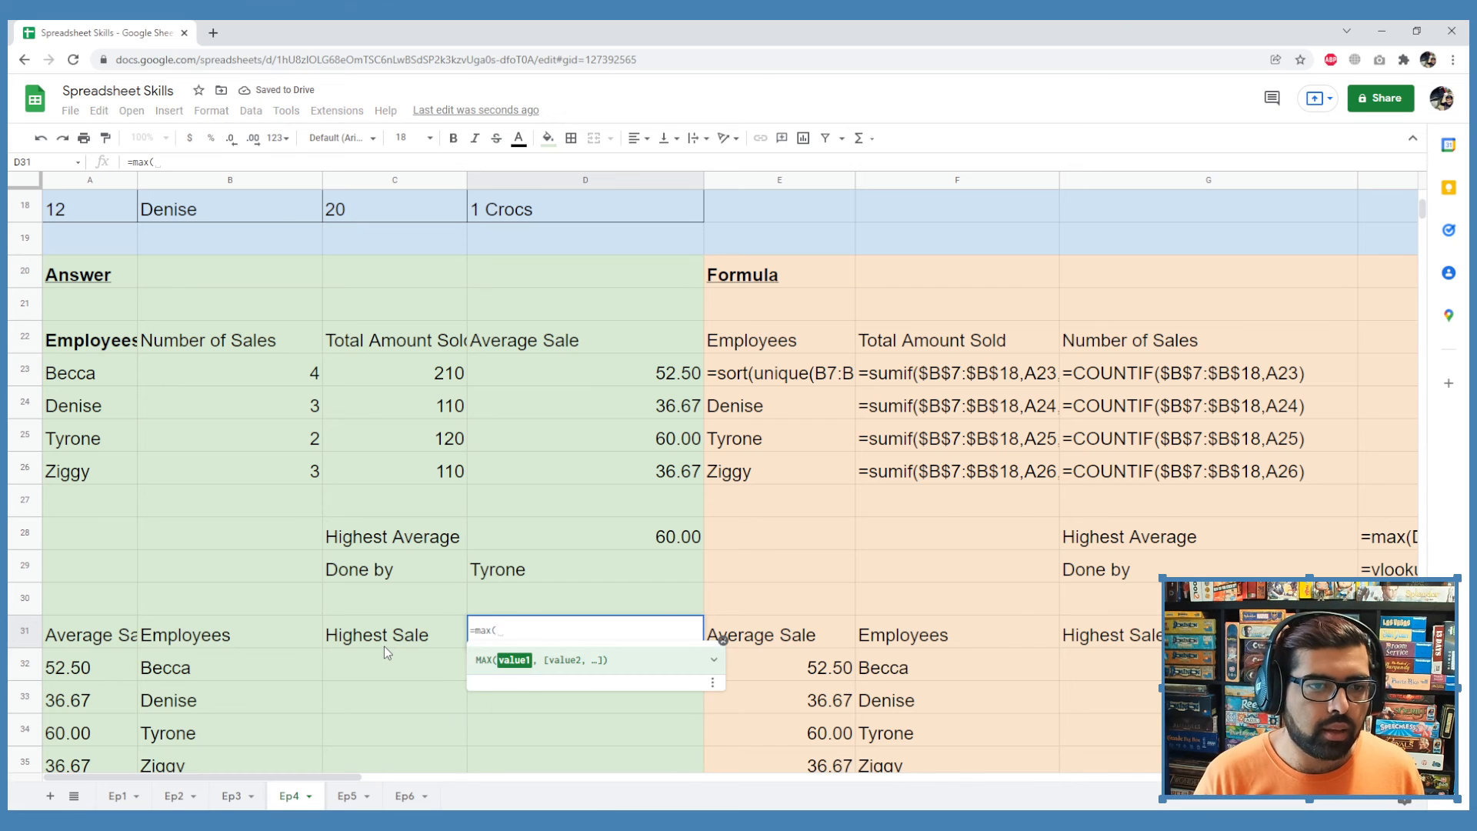
{"action": "scroll", "coordinate": [463, 523], "scroll_direction": "up", "scroll_amount": 4}
{"action": "scroll", "coordinate": [464, 529], "scroll_direction": "up", "scroll_amount": 3}
{"action": "left_click_drag", "start_coordinate": [397, 340], "coordinate": [392, 697]}
{"action": "scroll", "coordinate": [393, 697], "scroll_direction": "down", "scroll_amount": 1}
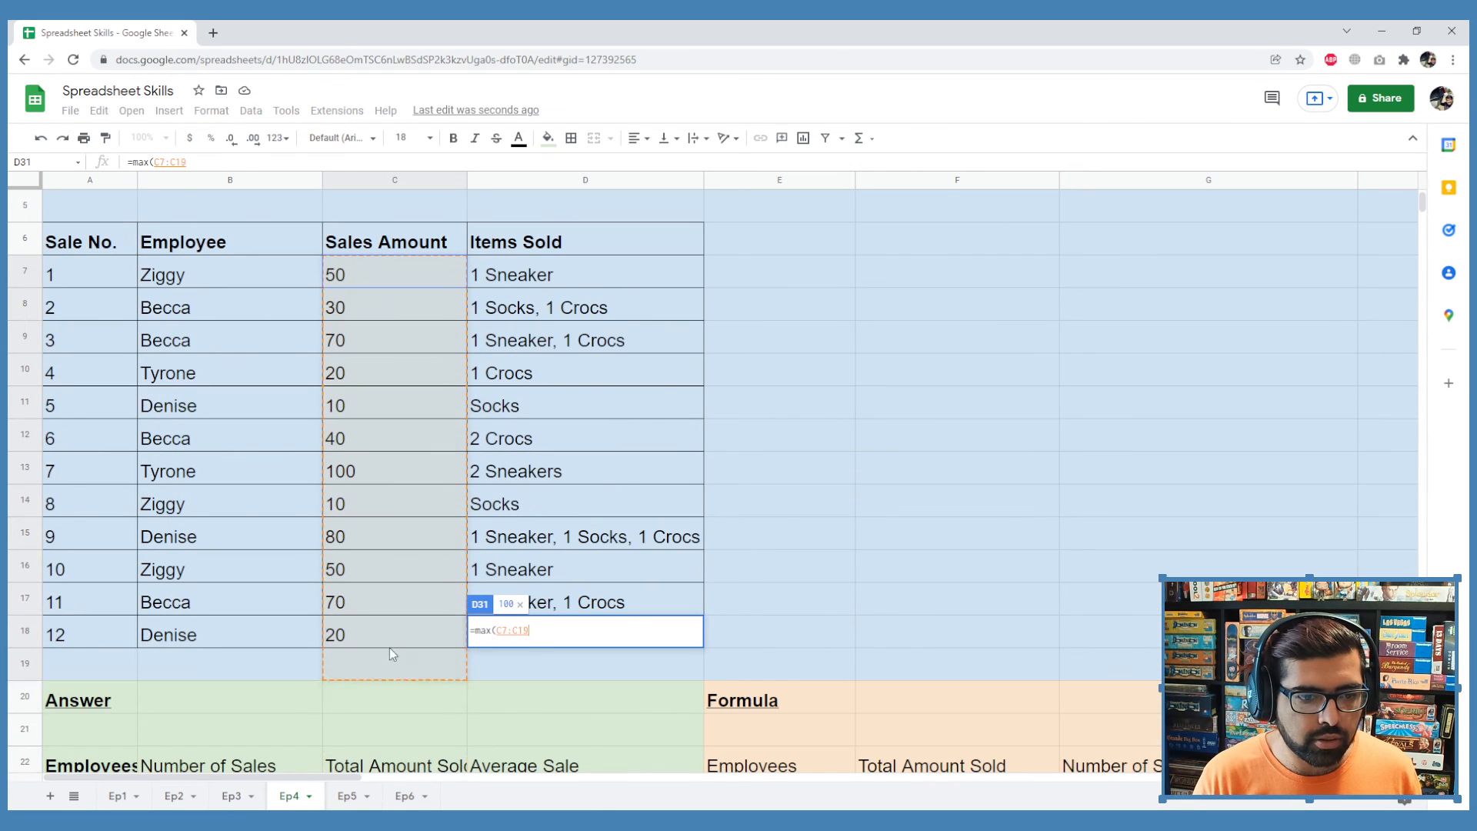
{"action": "type", "text": ")"}
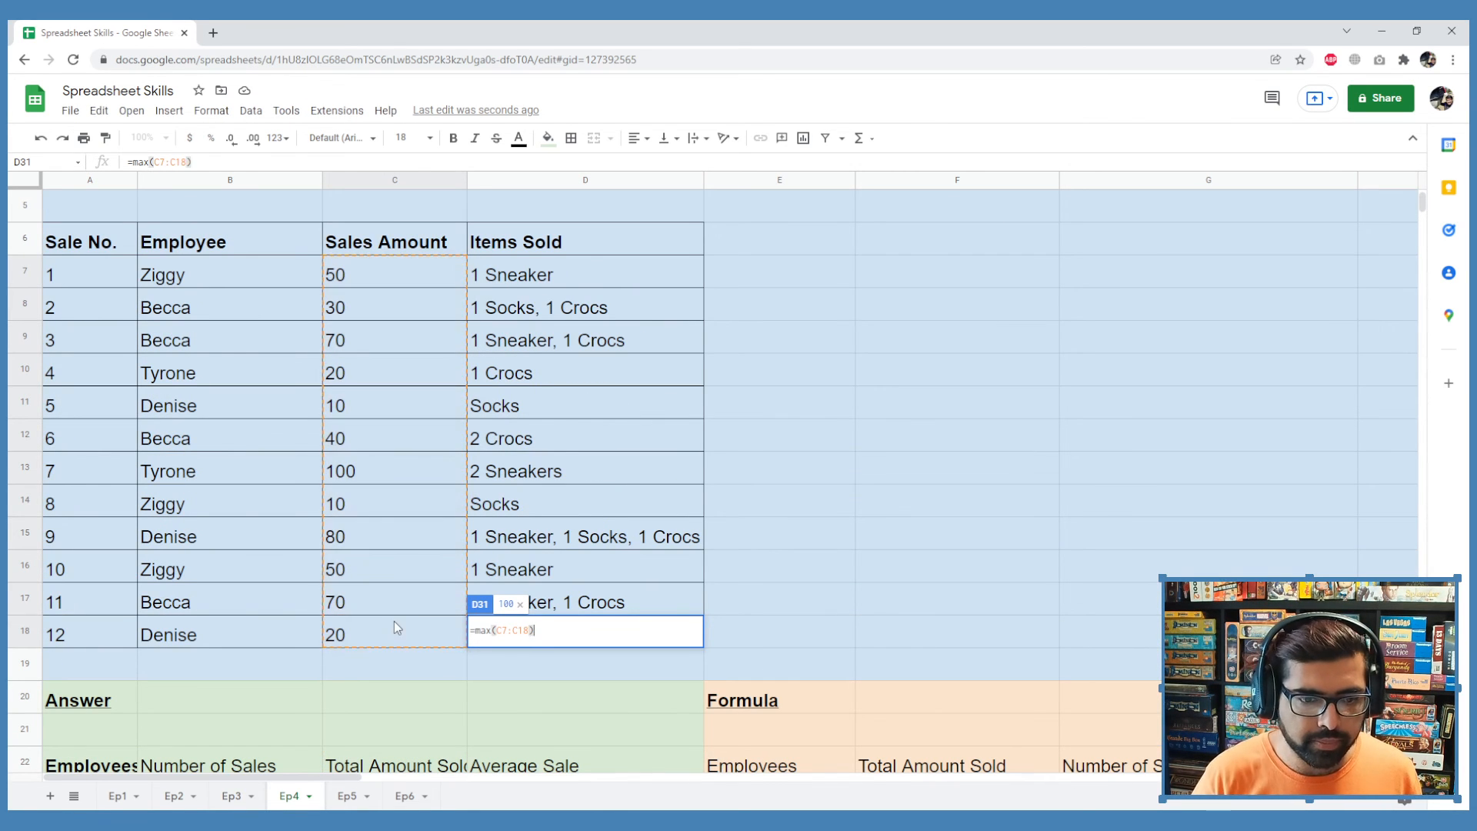
{"action": "key", "text": "Return"}
{"action": "scroll", "coordinate": [572, 588], "scroll_direction": "down", "scroll_amount": 3}
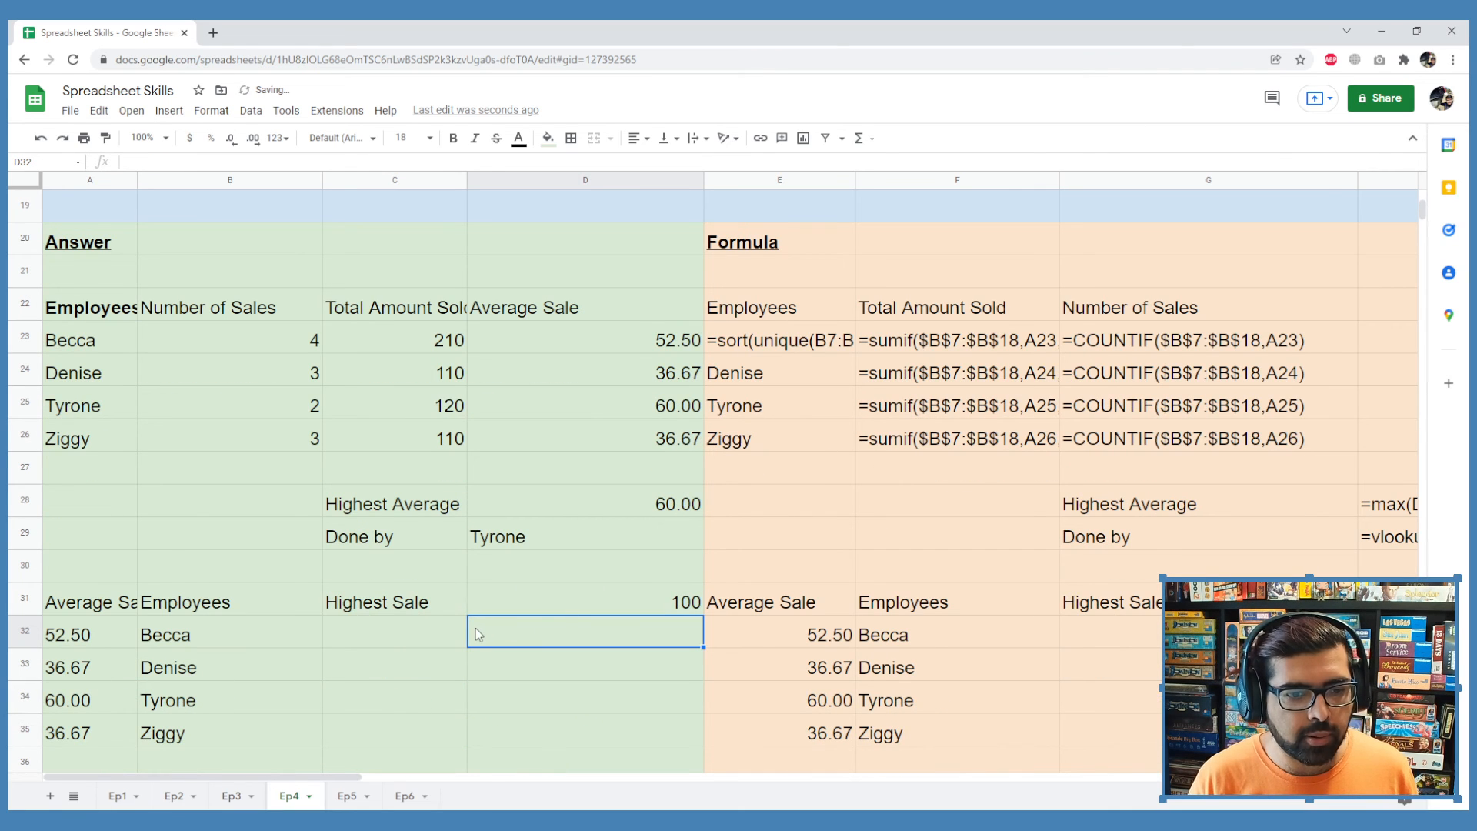
Review task question 2 and the Sales Amount and Items Sold columns in C7:D18
{"action": "left_click", "coordinate": [441, 641]}
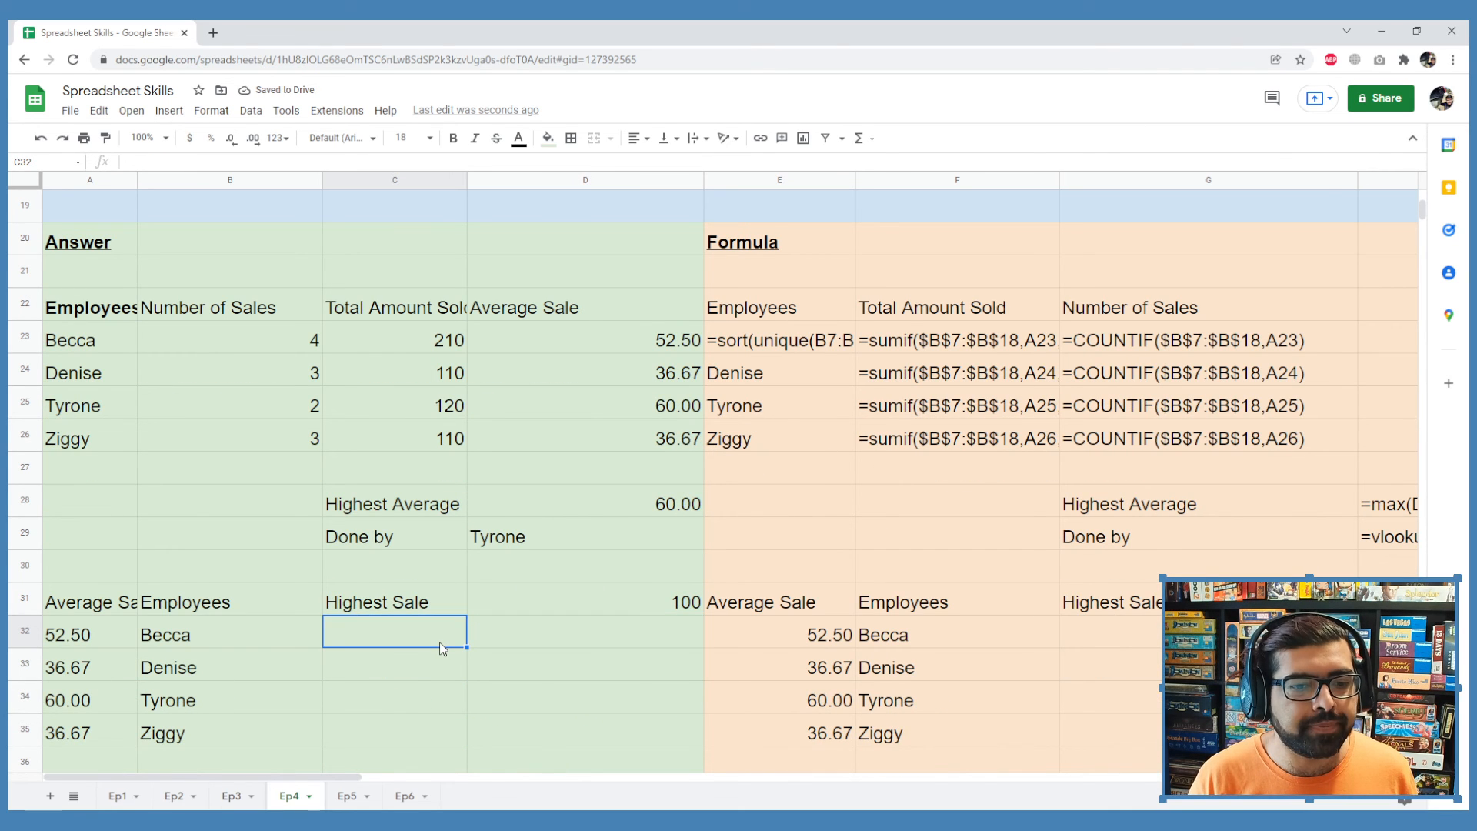
{"action": "scroll", "coordinate": [441, 642], "scroll_direction": "up", "scroll_amount": 5}
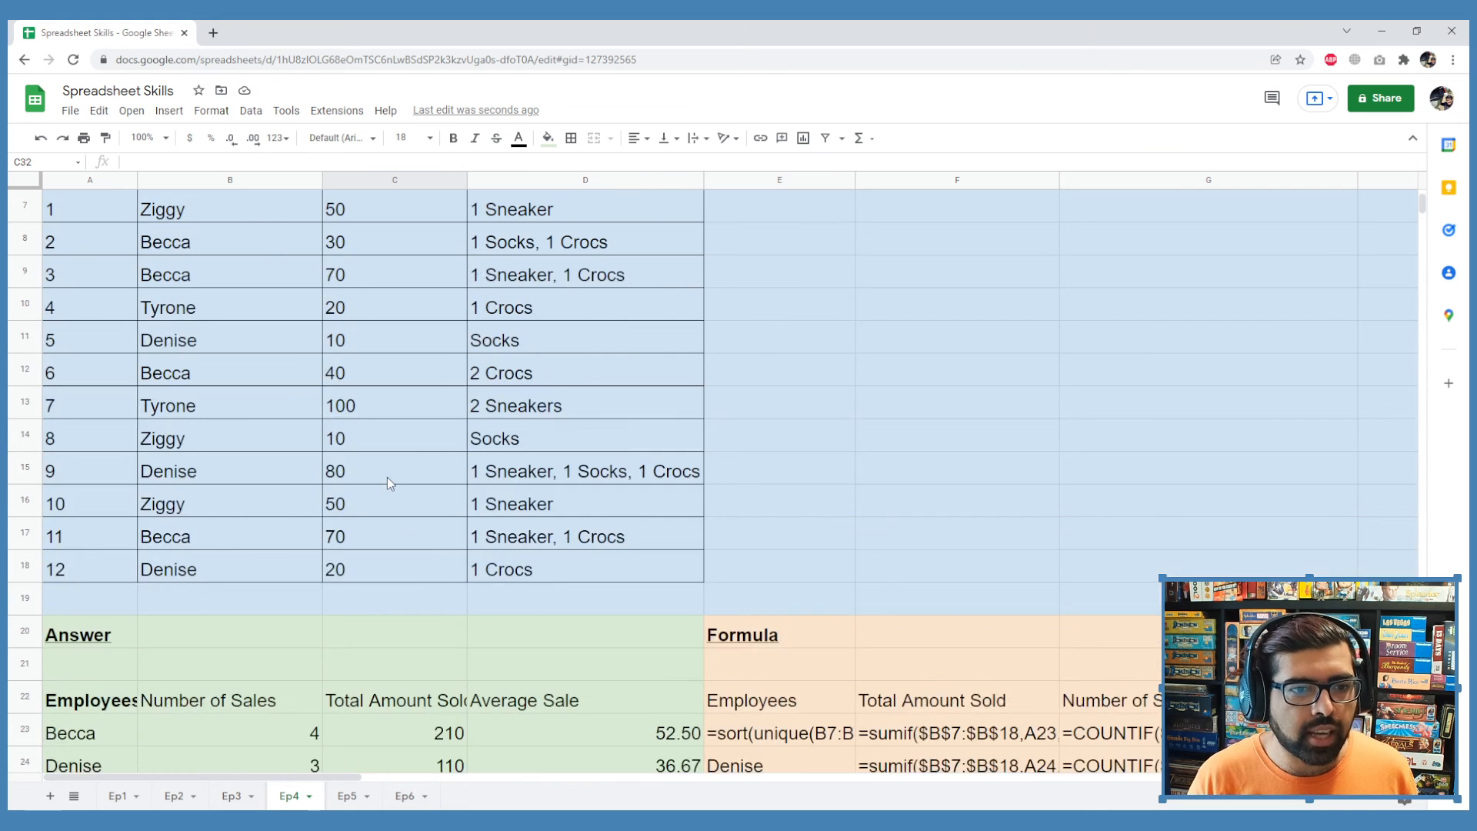
{"action": "scroll", "coordinate": [375, 331], "scroll_direction": "up", "scroll_amount": 1}
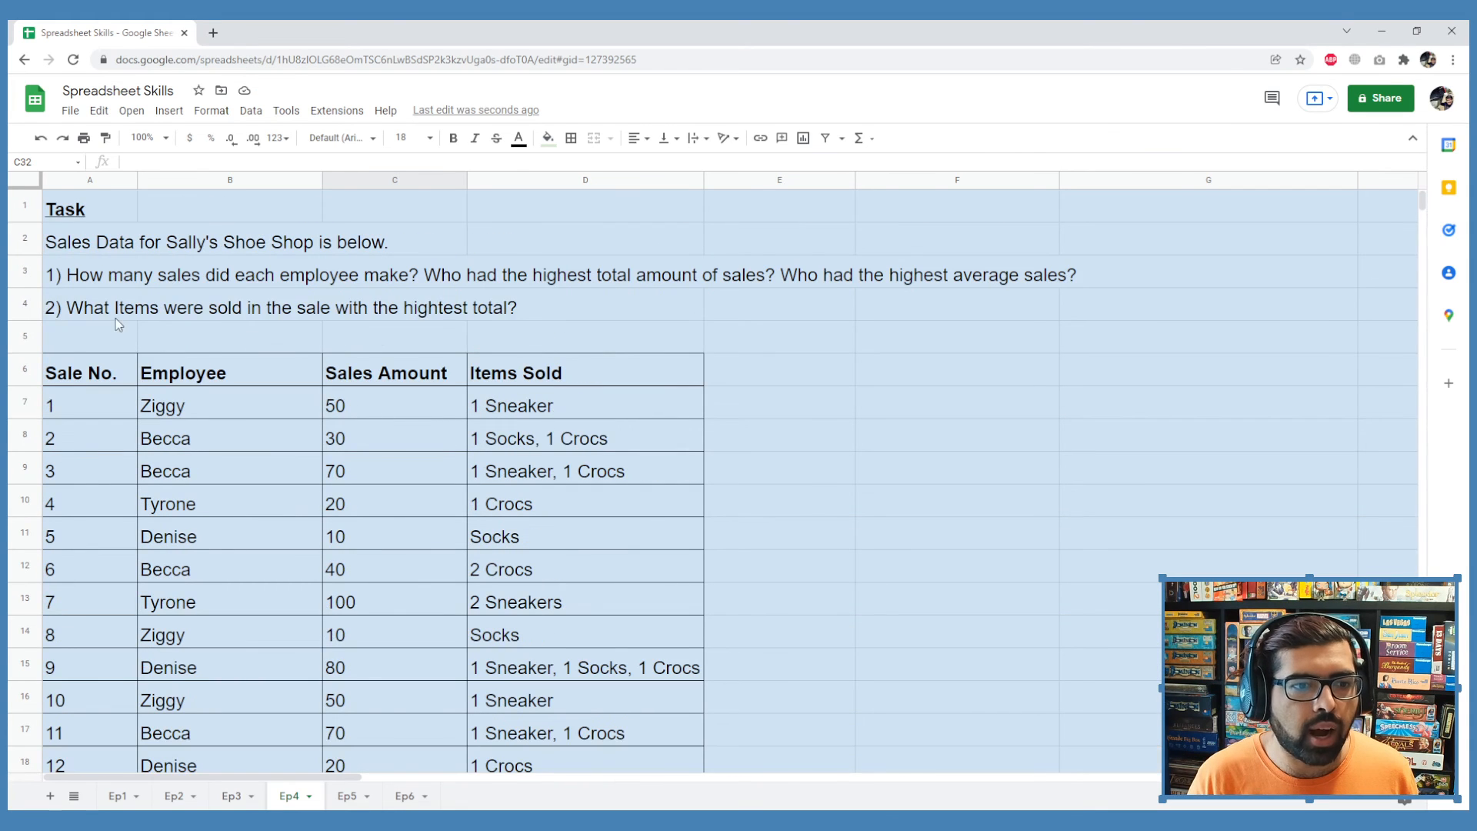
{"action": "scroll", "coordinate": [390, 394], "scroll_direction": "down", "scroll_amount": 2}
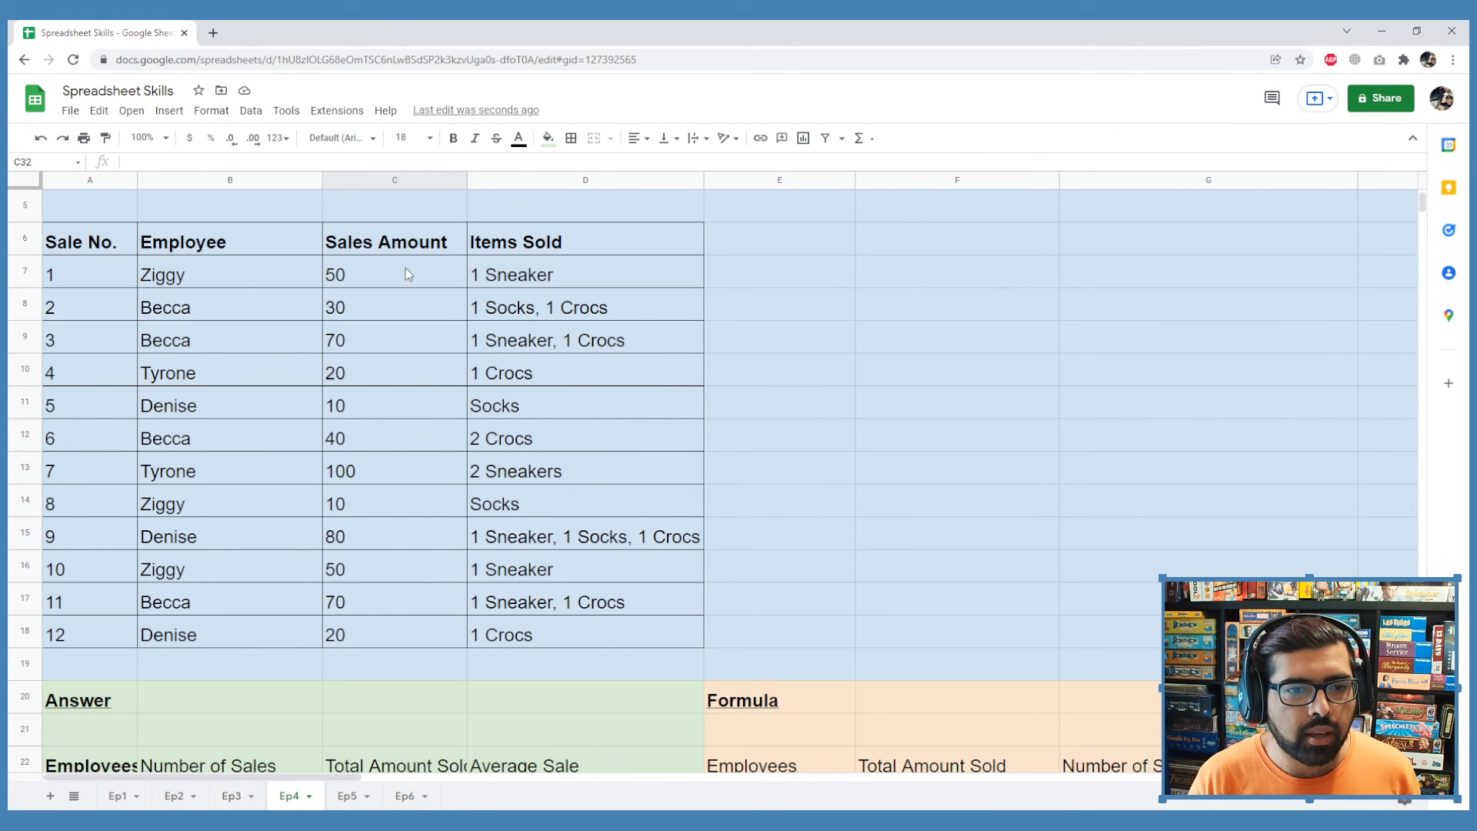
{"action": "left_click", "coordinate": [408, 274]}
{"action": "left_click_drag", "start_coordinate": [408, 274], "coordinate": [503, 627]}
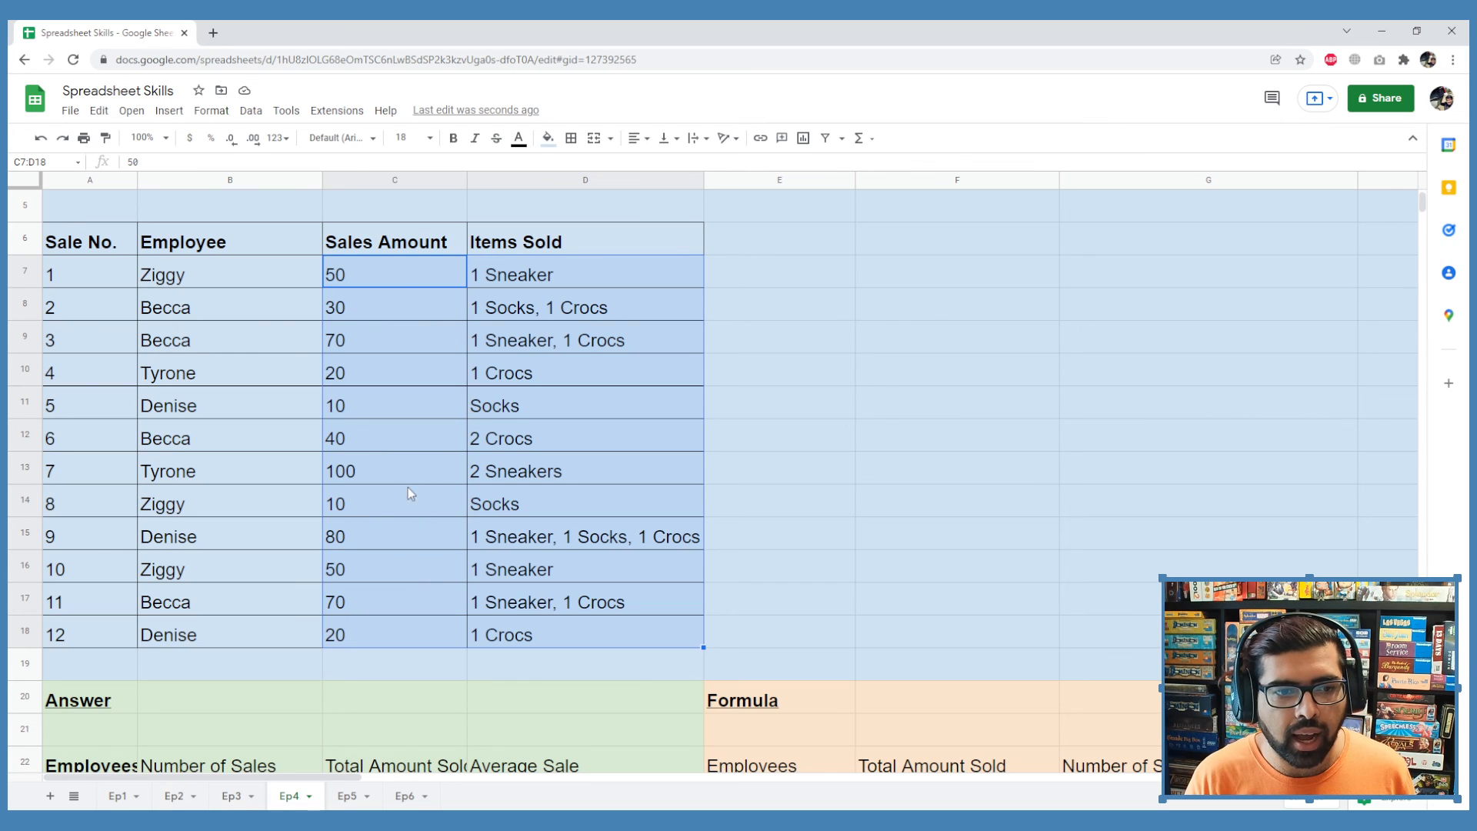
{"action": "scroll", "coordinate": [399, 437], "scroll_direction": "down", "scroll_amount": 1}
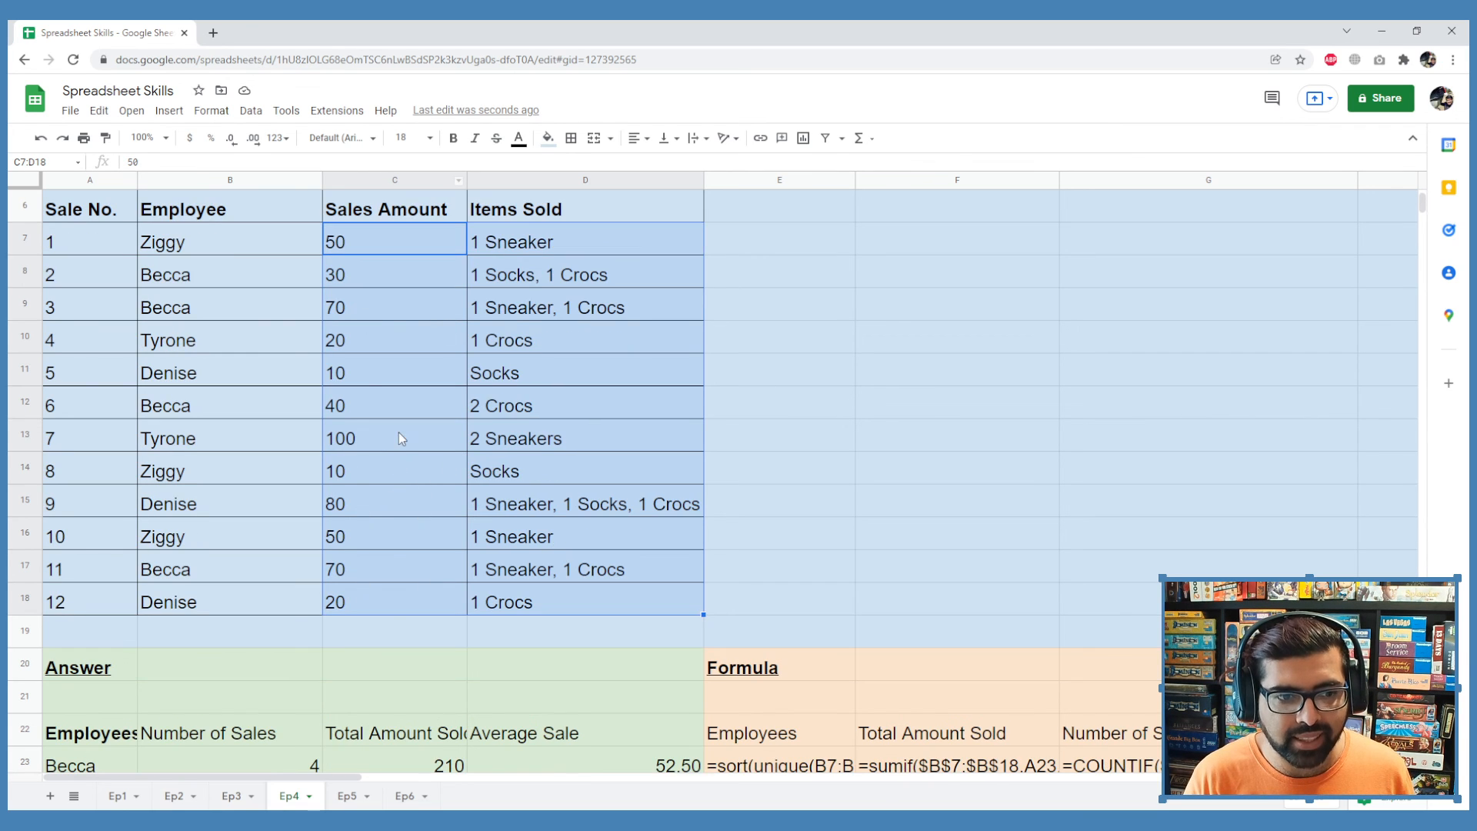
{"action": "scroll", "coordinate": [397, 431], "scroll_direction": "down", "scroll_amount": 5}
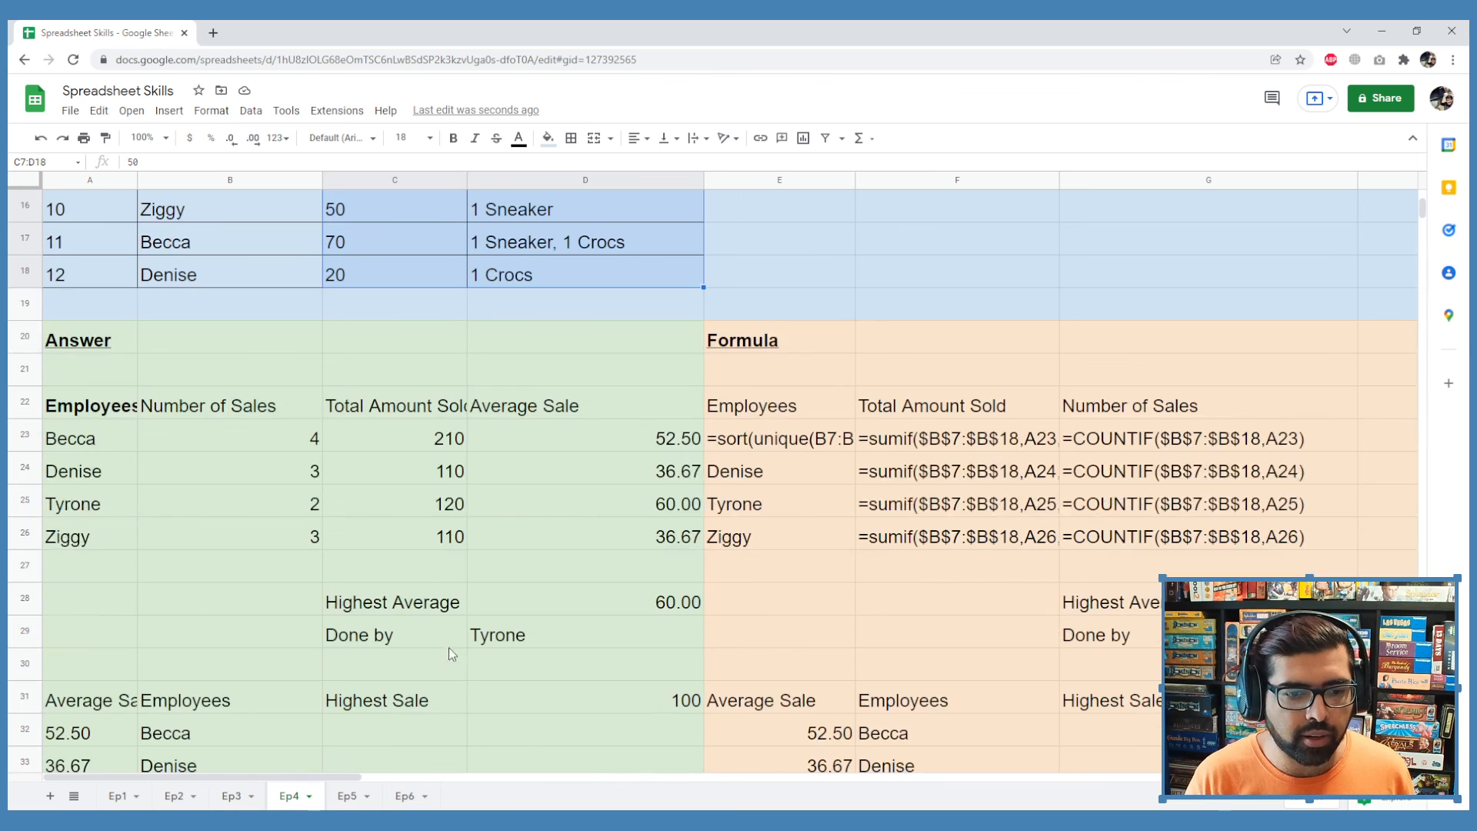
Add the label Includes Items in C32, below Highest Sale
{"action": "left_click", "coordinate": [435, 732]}
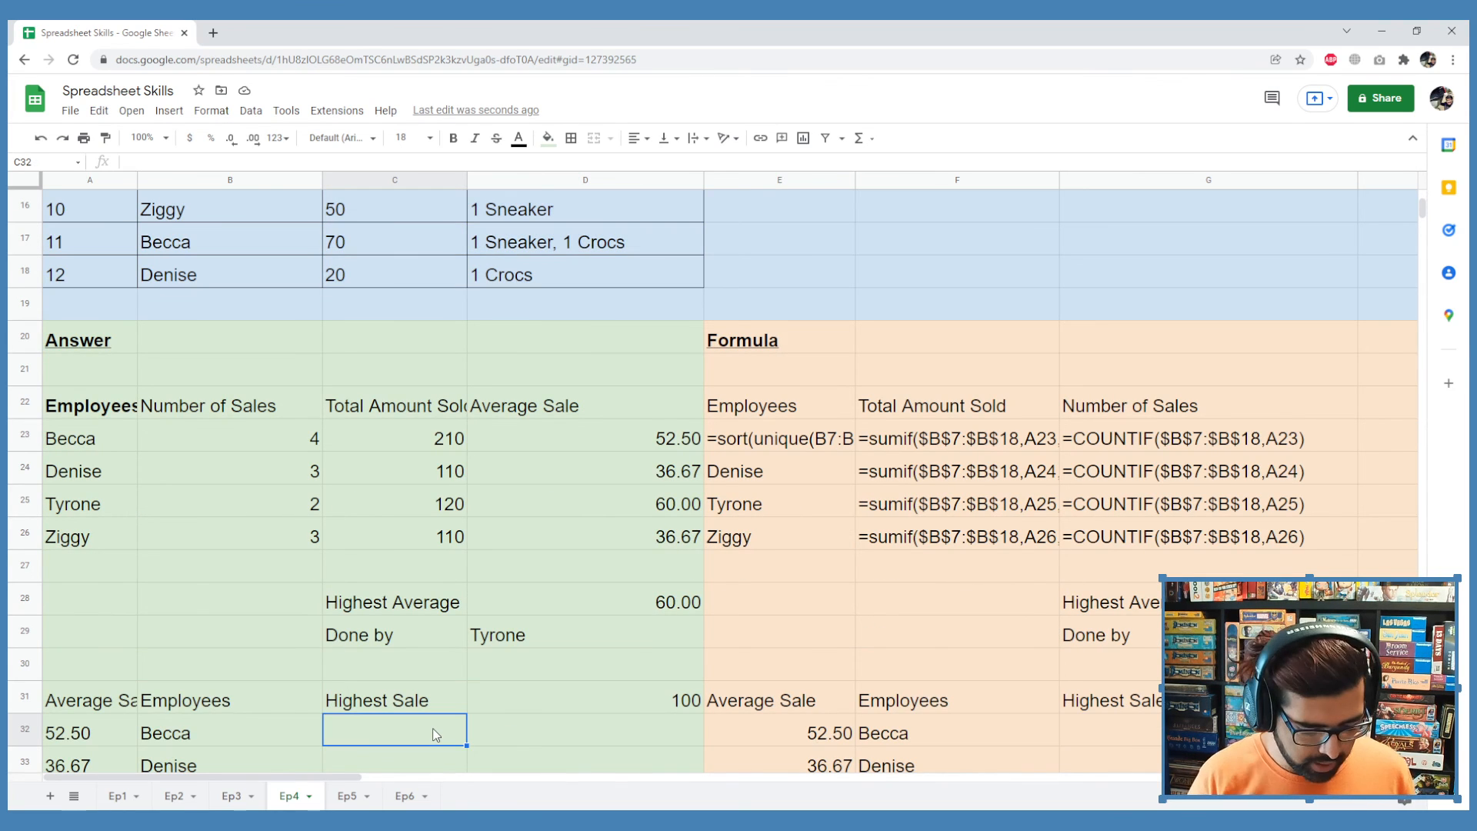
{"action": "type", "text": "Inclu"}
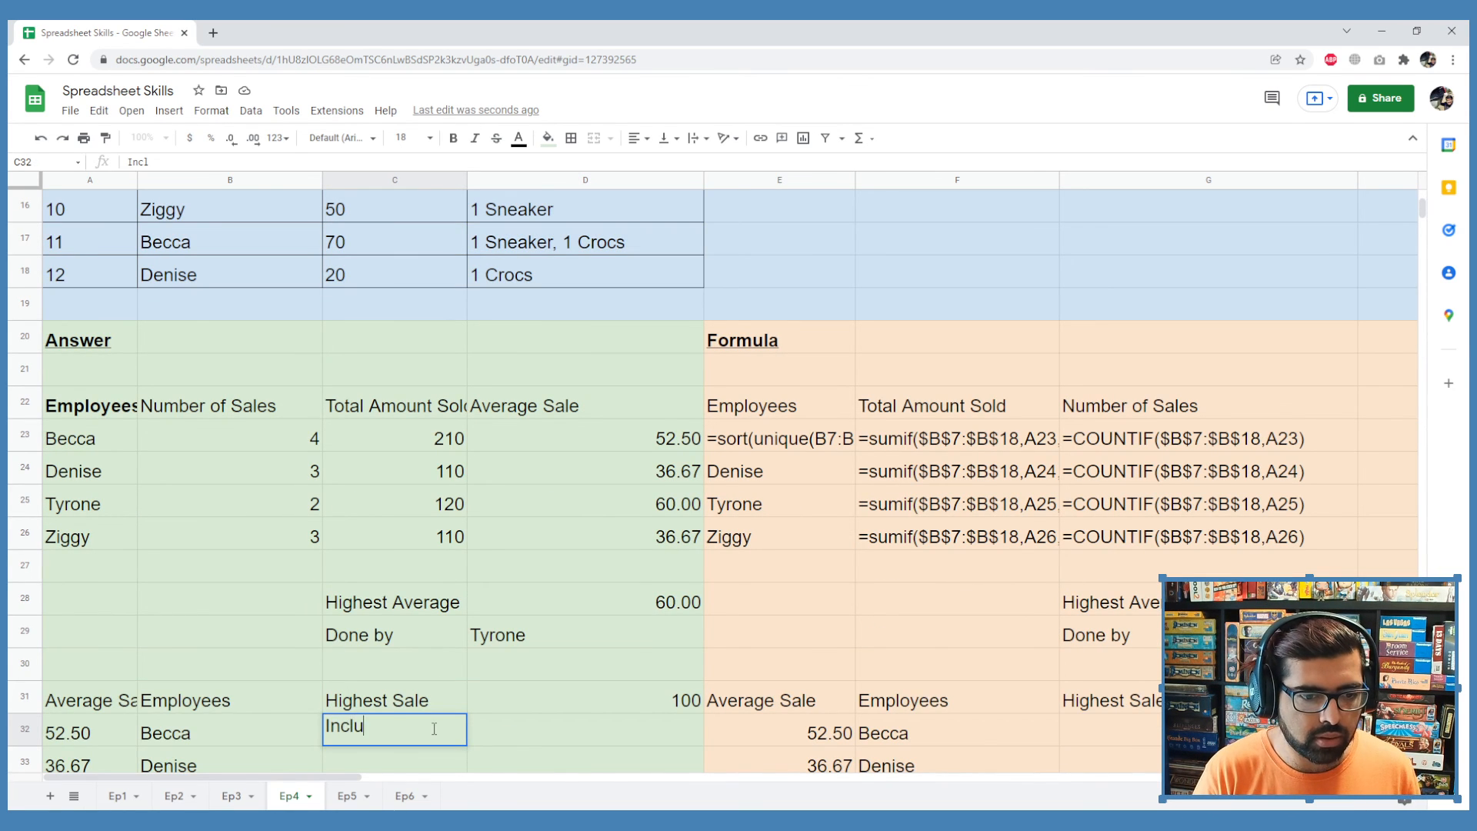
{"action": "type", "text": "des Items"}
{"action": "key", "text": "Tab"}
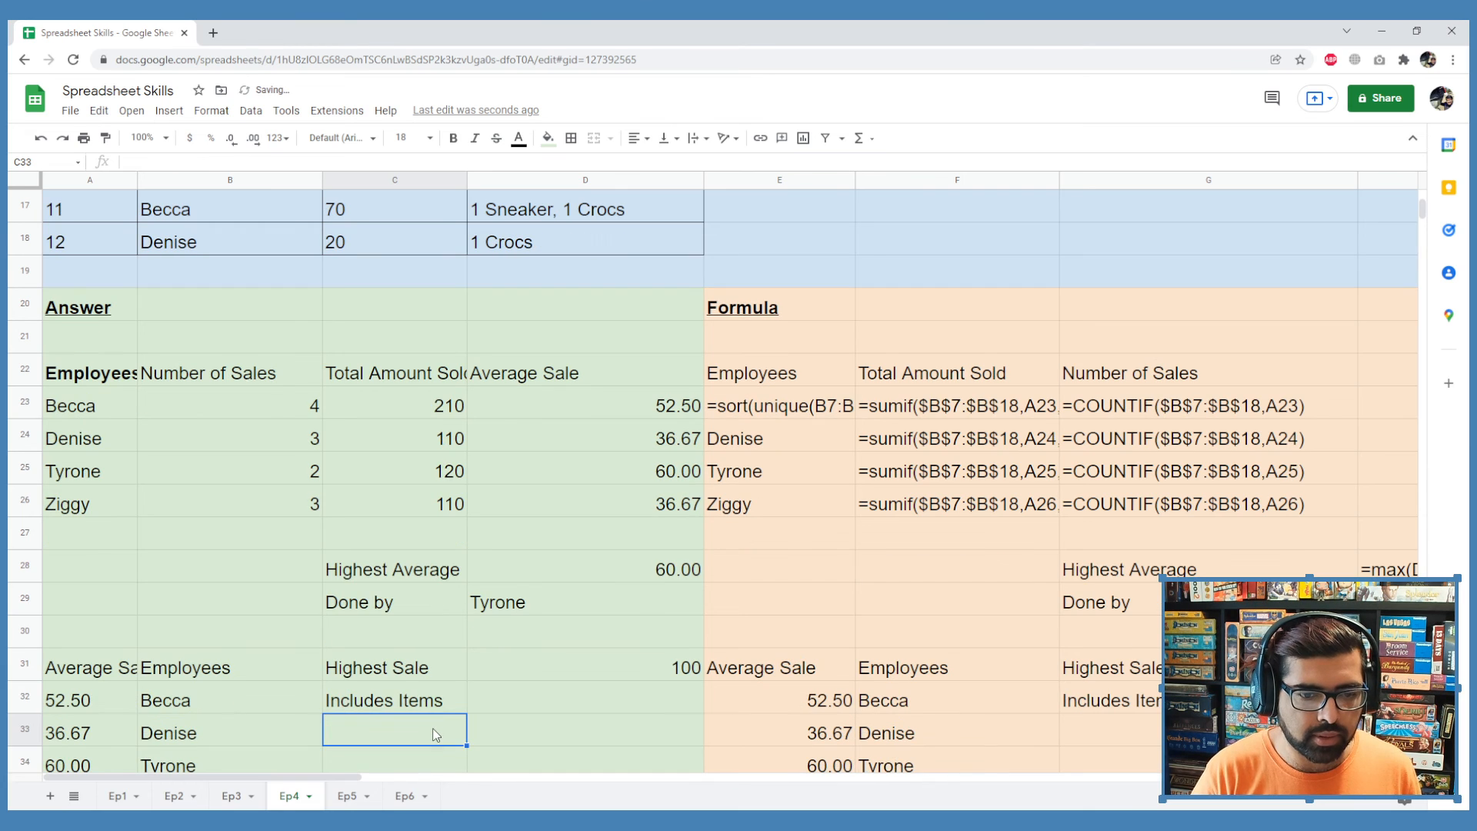
Enter =VLOOKUP(D31,C7:D18,2,FALSE) in D32 to look up the items sold in the highest sale
{"action": "type", "text": "="}
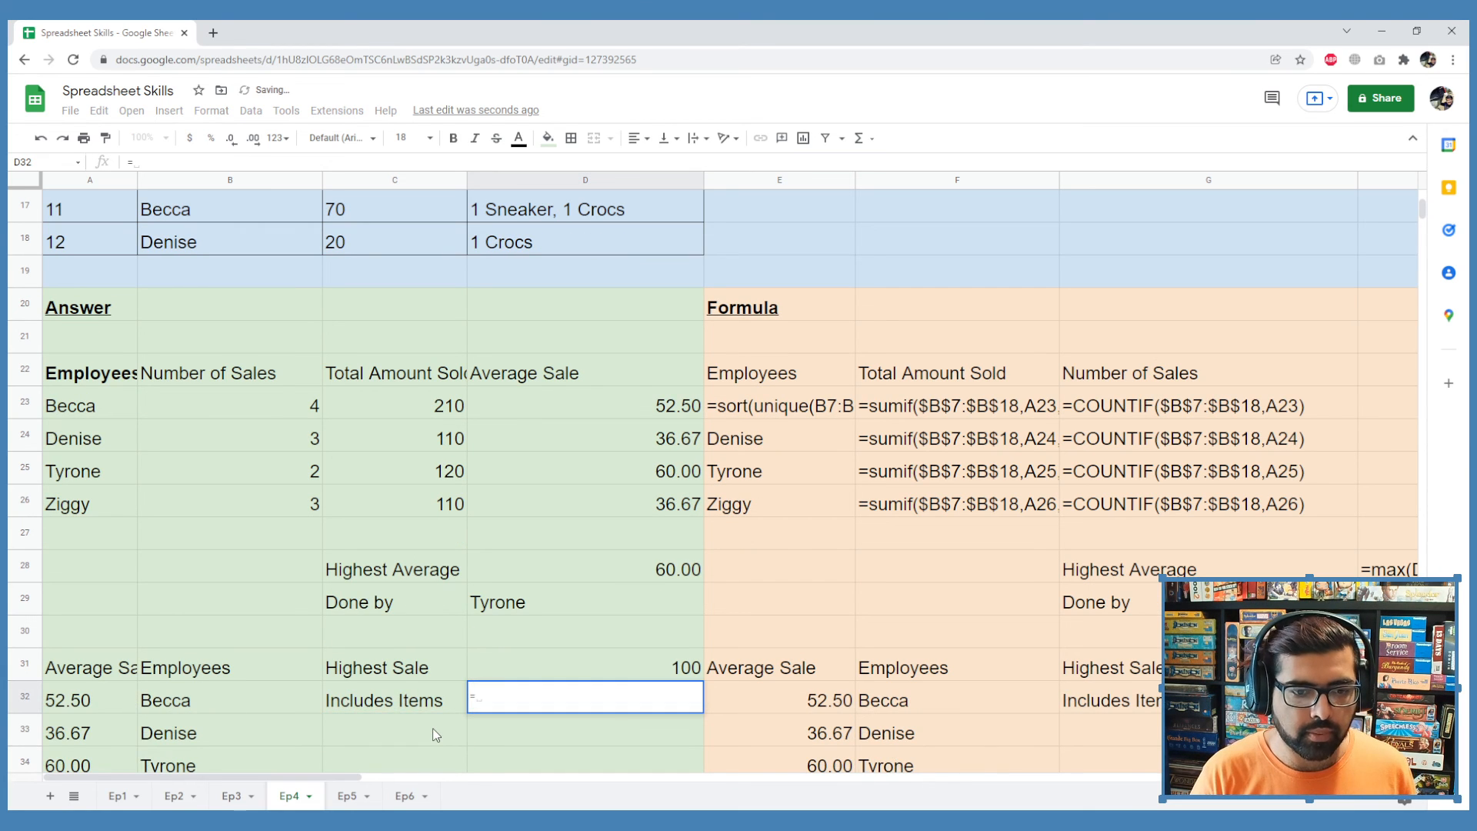
{"action": "type", "text": "vloo"}
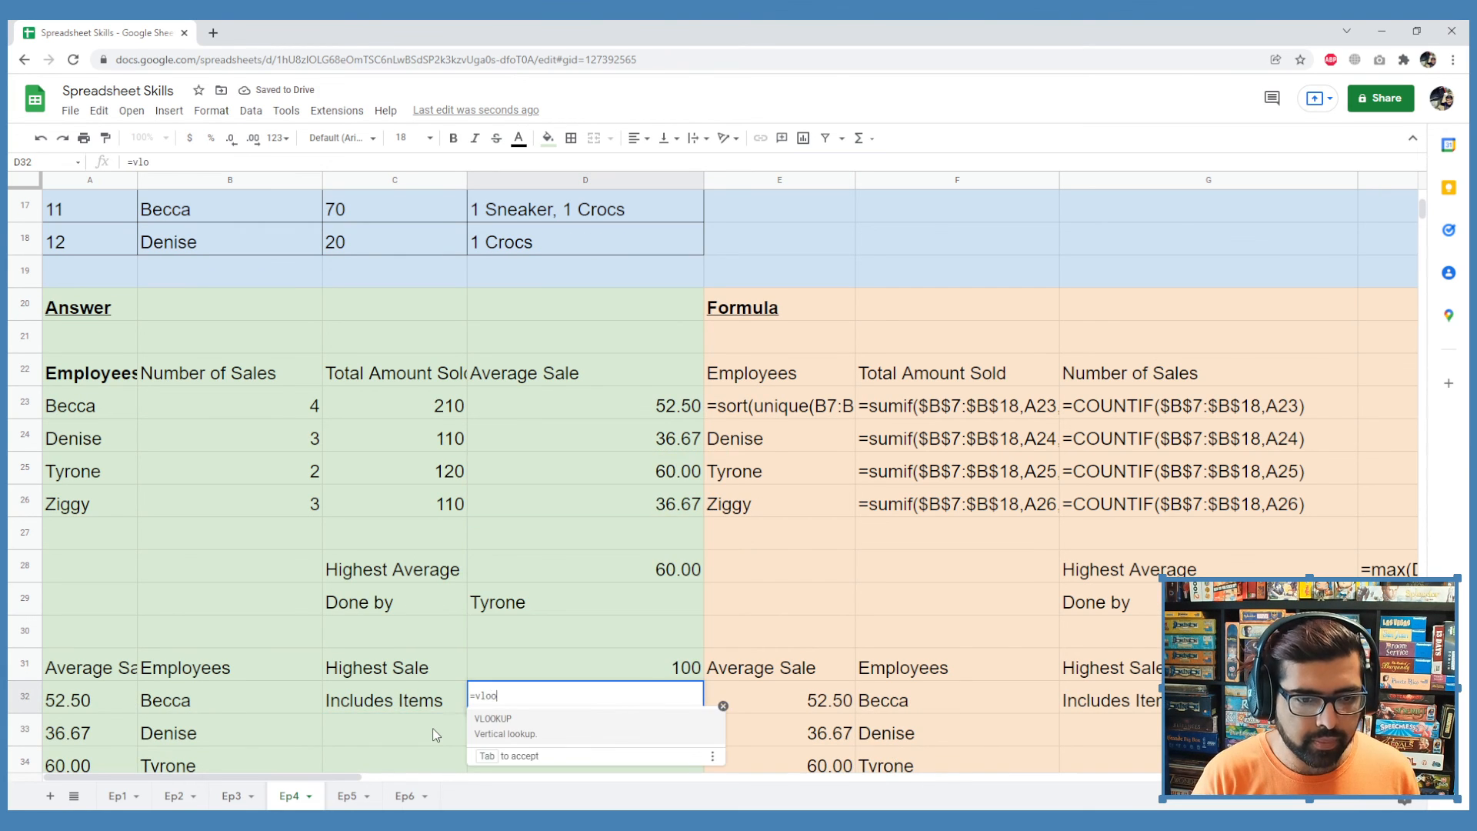
{"action": "key", "text": "Tab"}
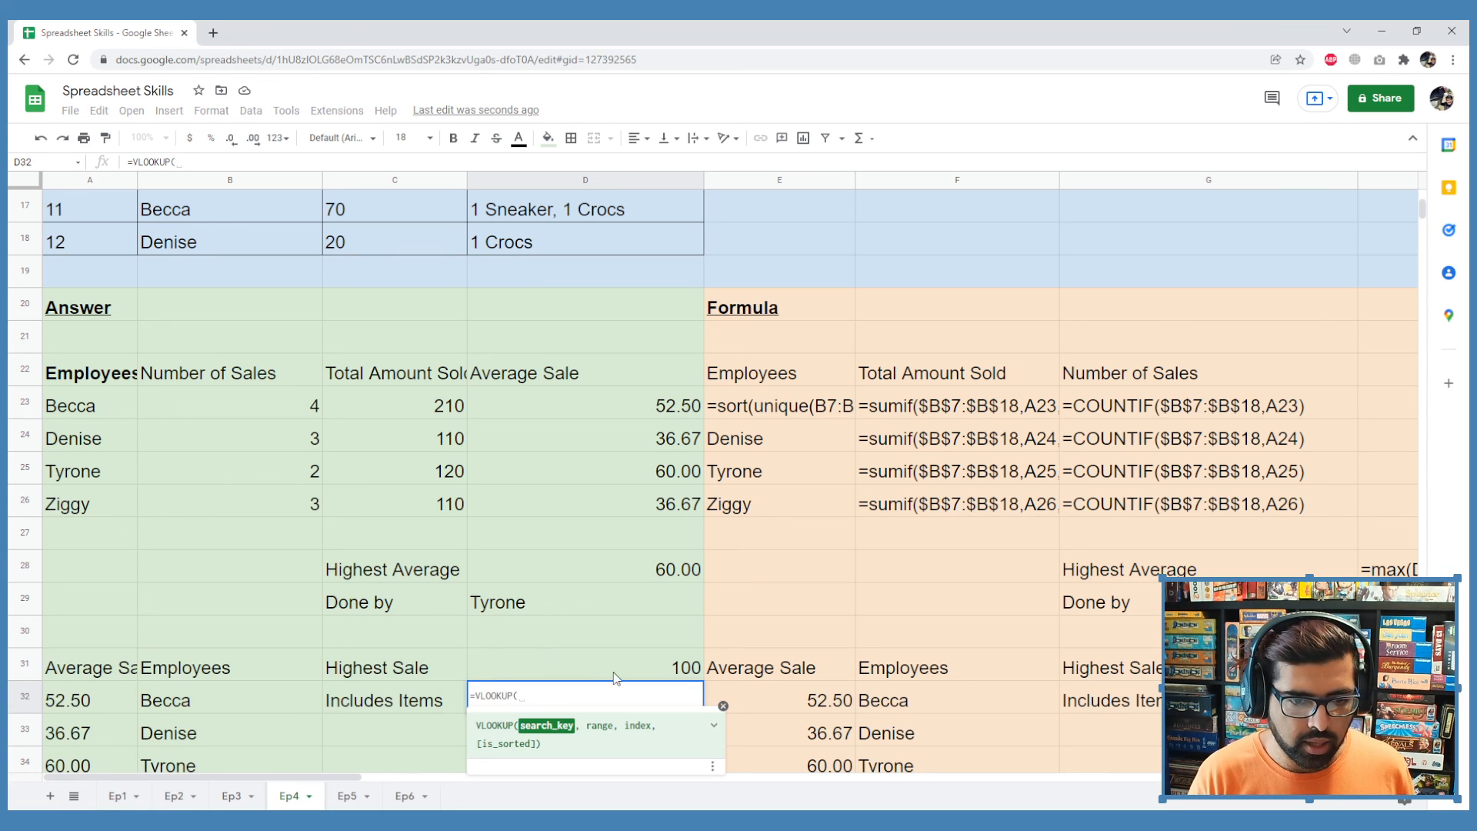
{"action": "left_click", "coordinate": [630, 662]}
{"action": "type", "text": ","}
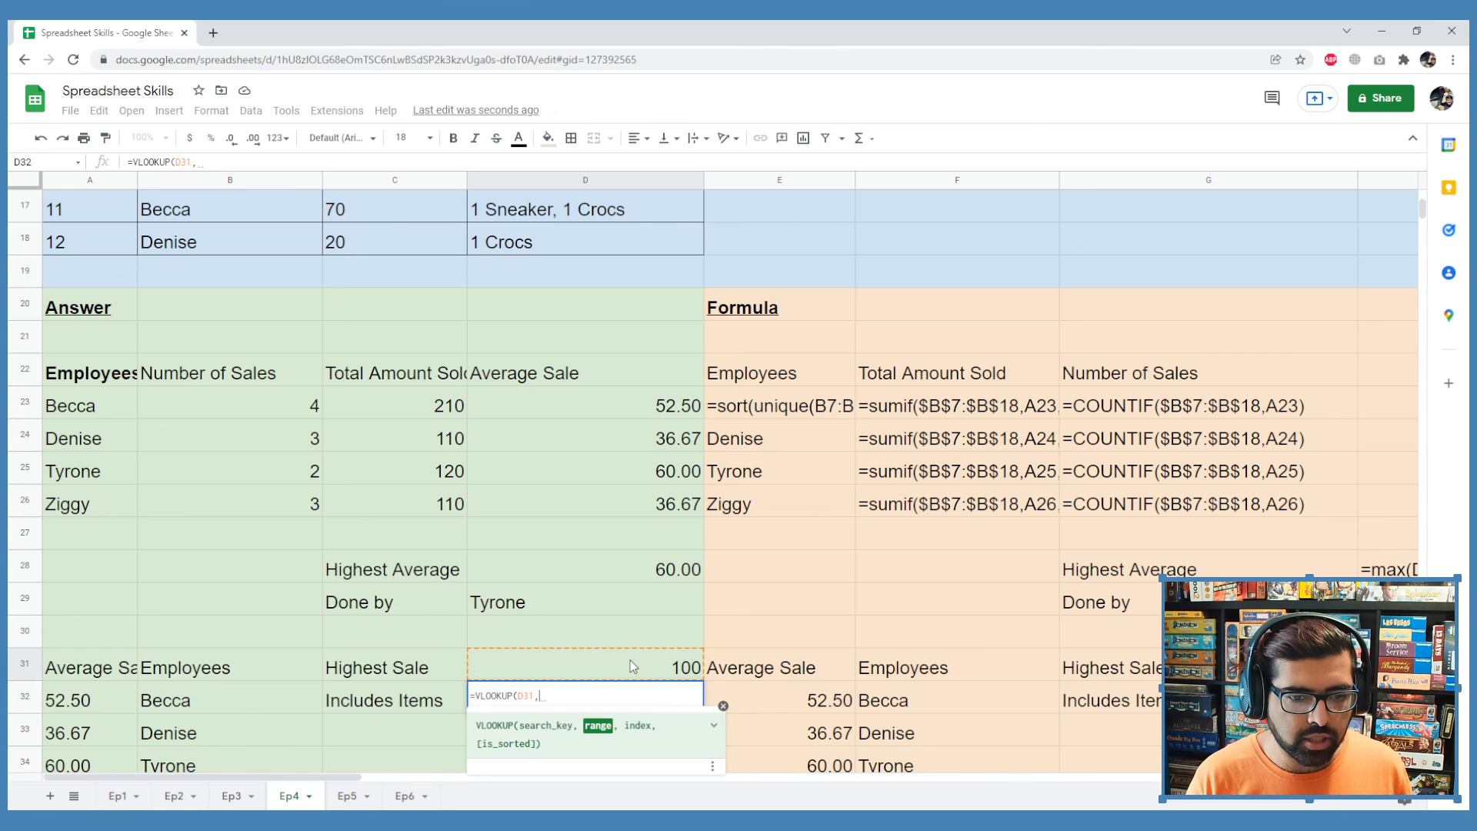
{"action": "scroll", "coordinate": [477, 548], "scroll_direction": "up", "scroll_amount": 8}
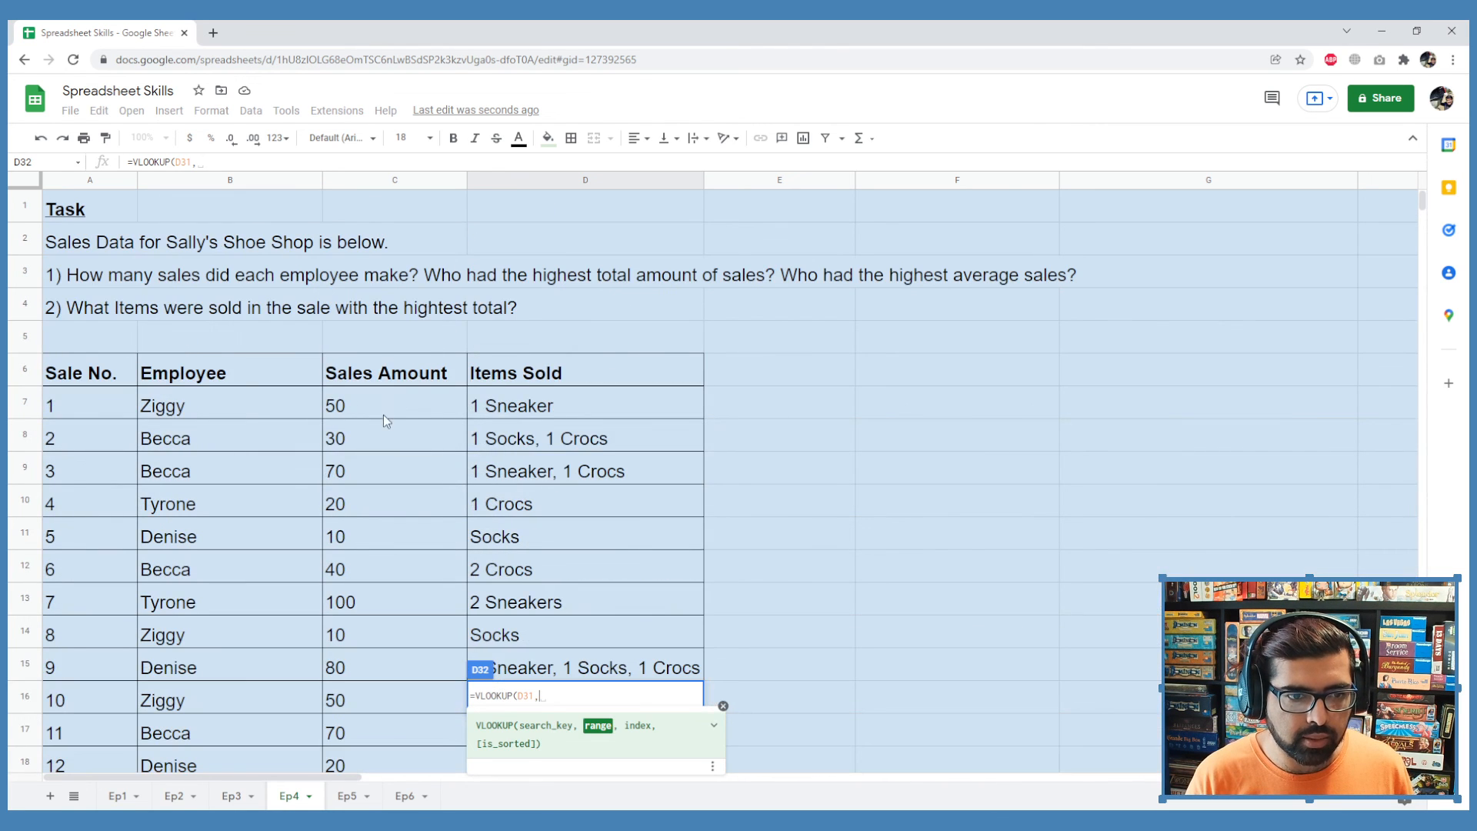
{"action": "left_click_drag", "start_coordinate": [383, 414], "coordinate": [532, 776]}
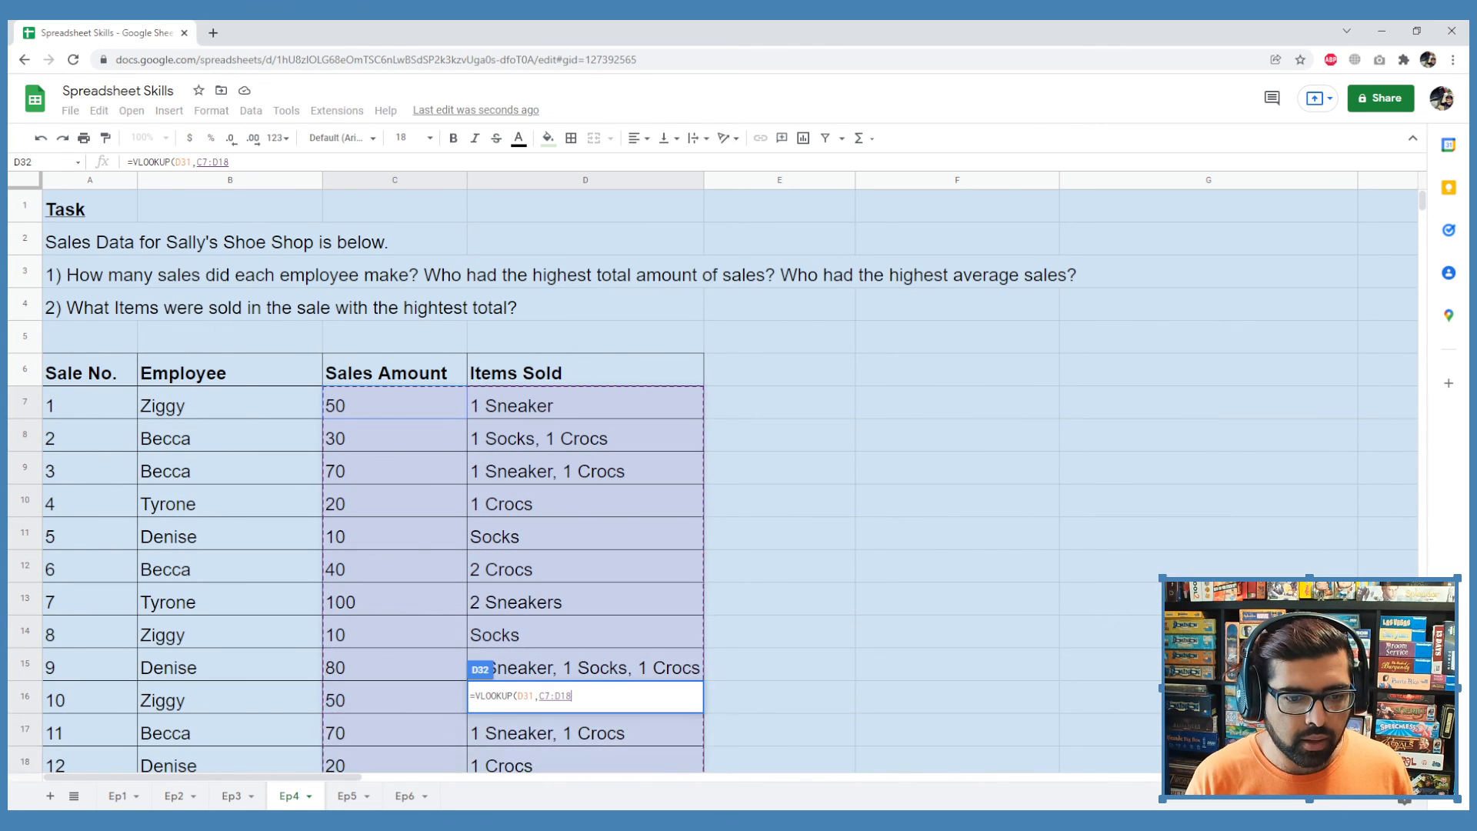
{"action": "scroll", "coordinate": [537, 511], "scroll_direction": "down", "scroll_amount": 4}
{"action": "type", "text": ","}
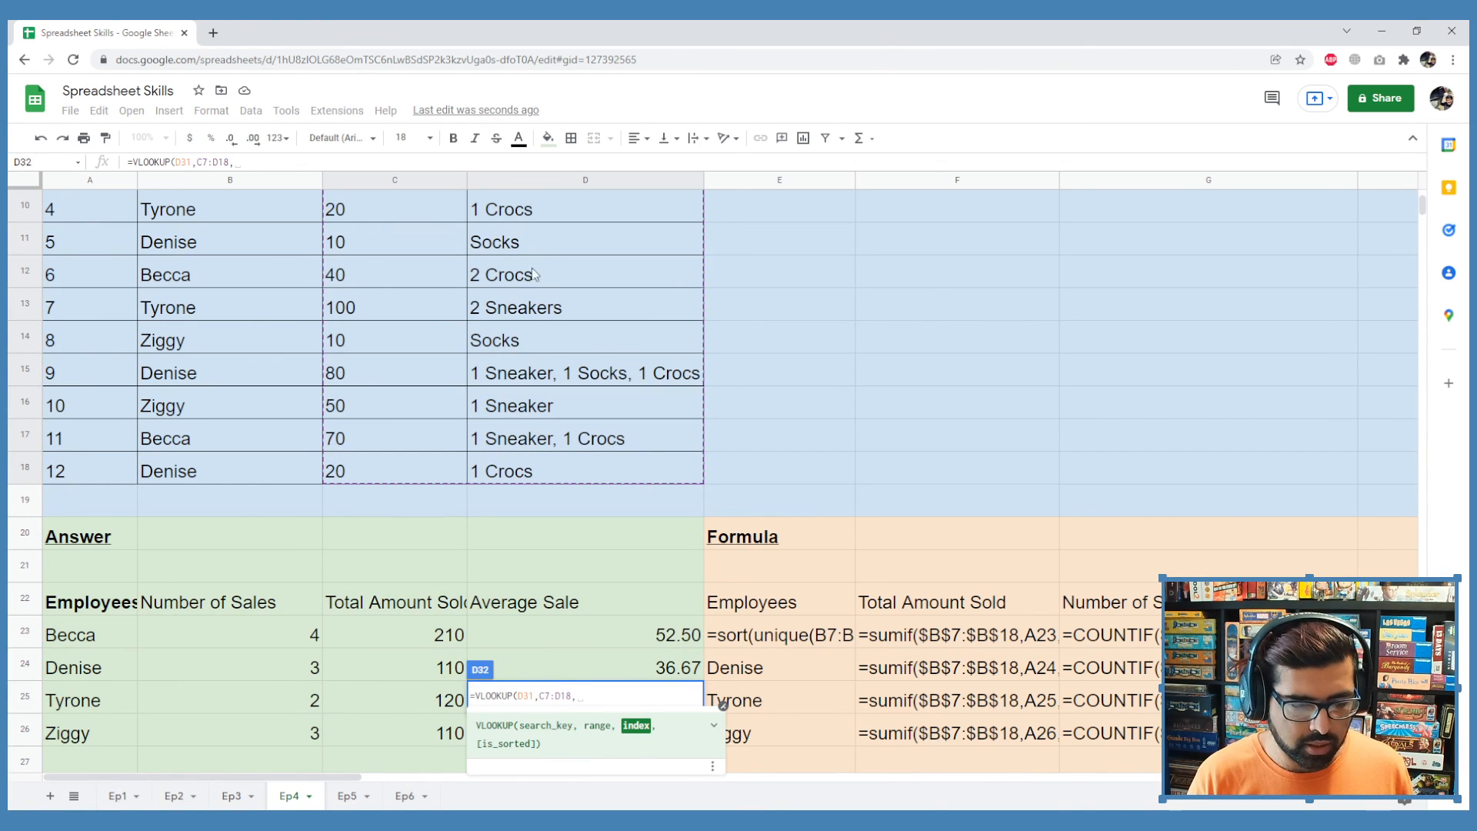
{"action": "type", "text": "2"}
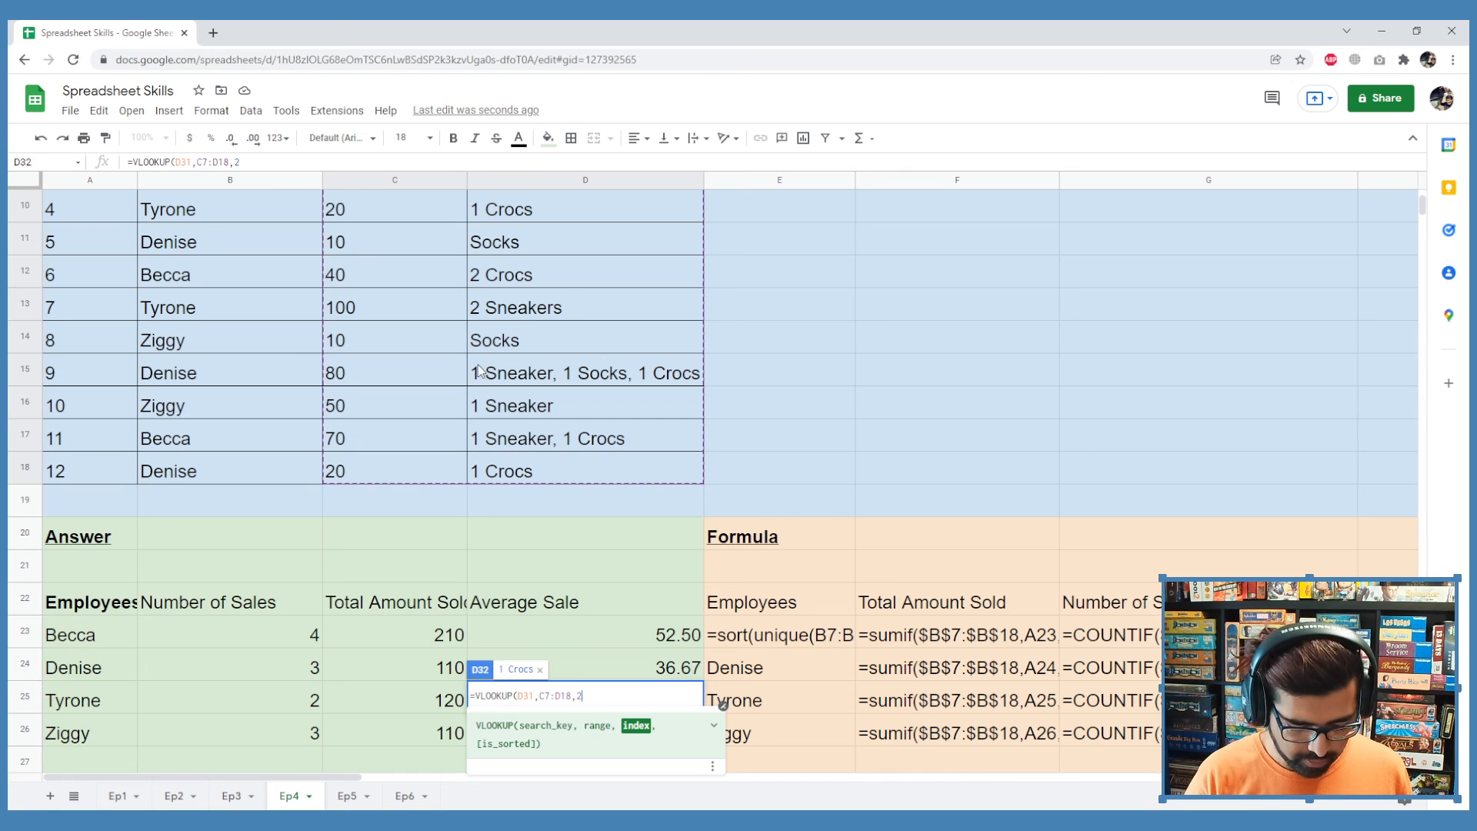
{"action": "type", "text": ",FALSE)"}
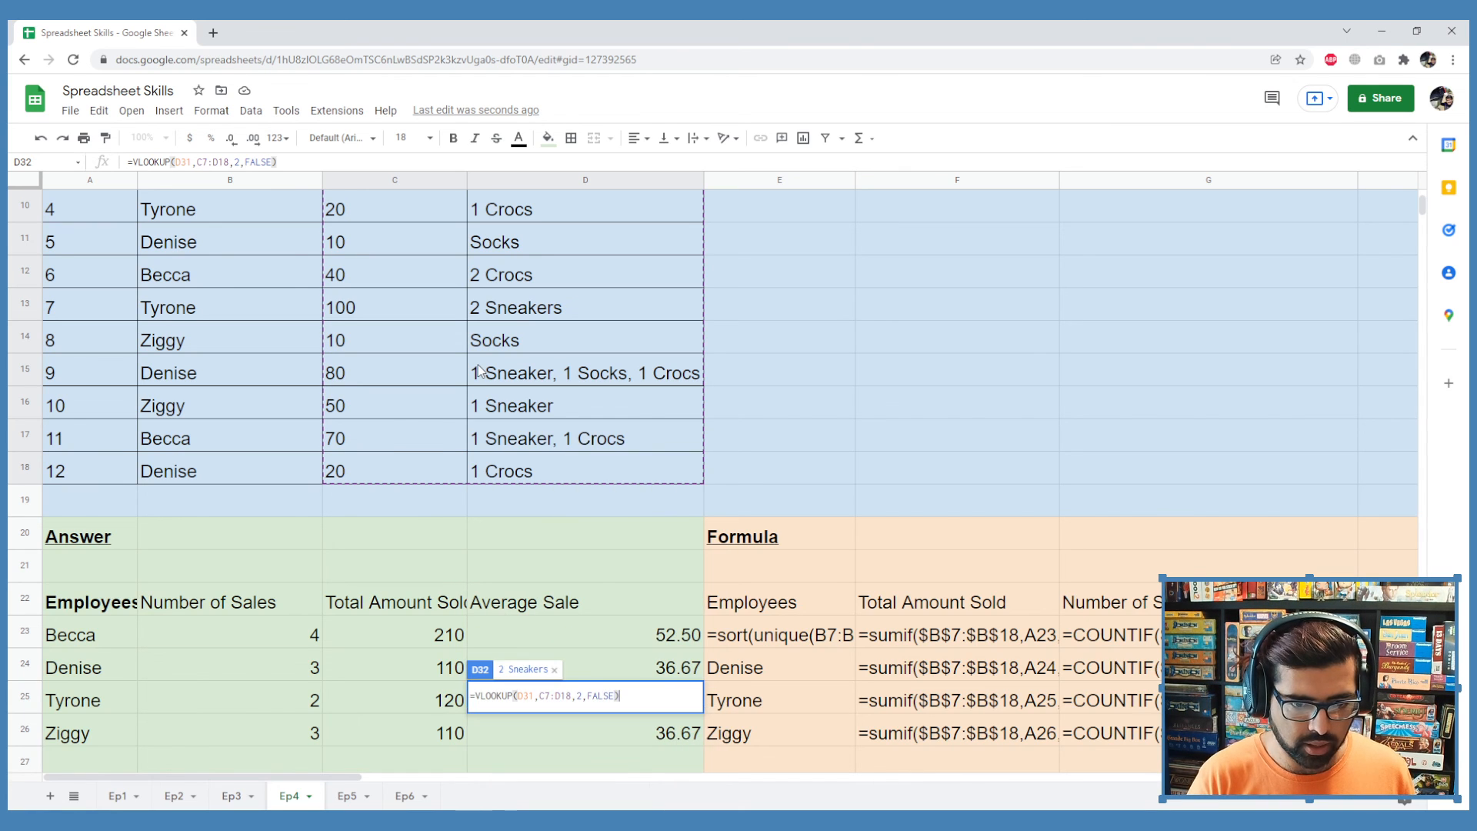
{"action": "key", "text": "Return"}
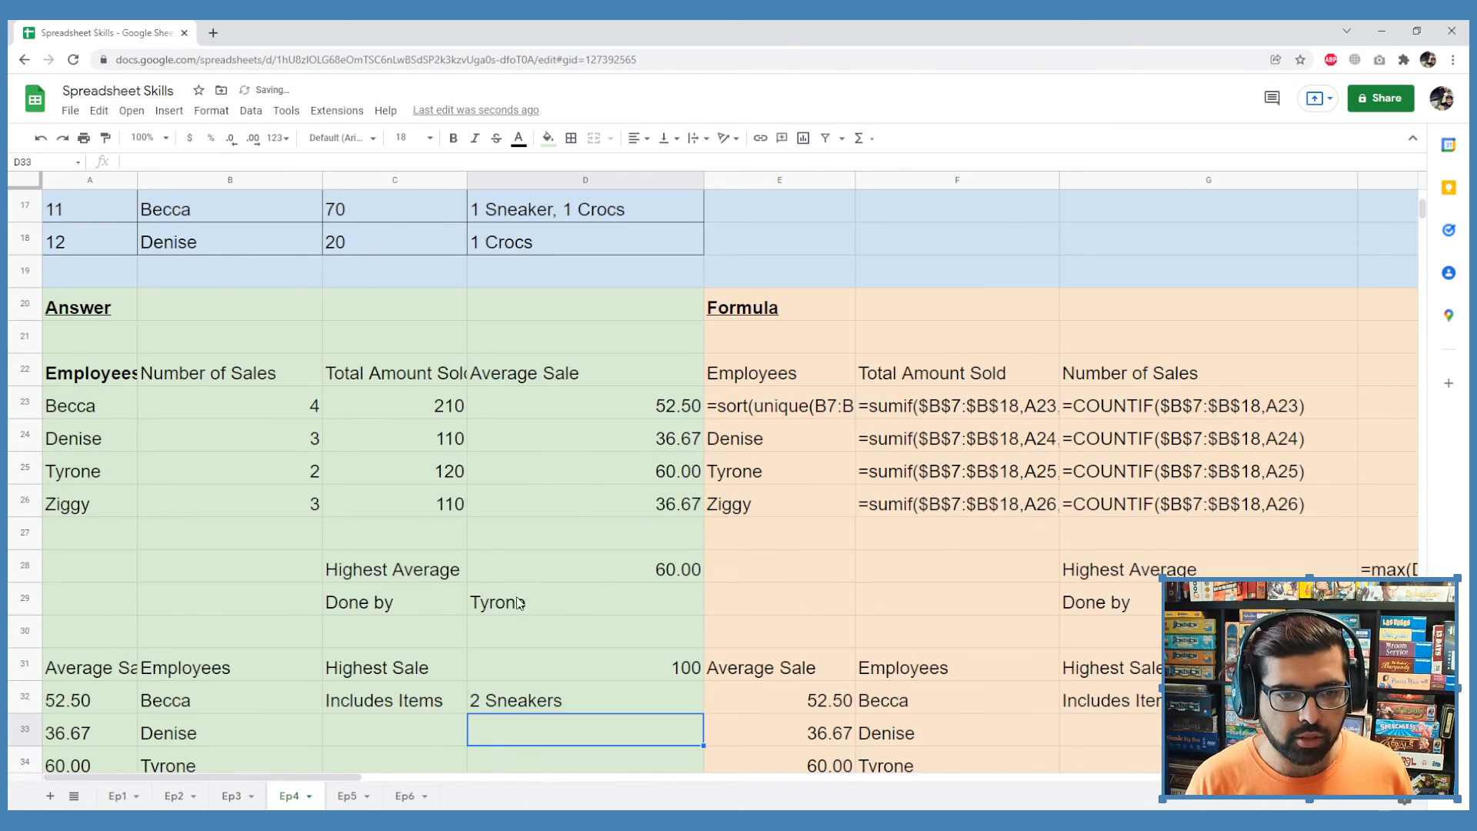
Compare the looked-up items with the sale in C13:D13, and reread the task questions above the sales table
{"action": "scroll", "coordinate": [569, 587], "scroll_direction": "up", "scroll_amount": 4}
{"action": "left_click_drag", "start_coordinate": [431, 378], "coordinate": [531, 379]}
{"action": "scroll", "coordinate": [531, 378], "scroll_direction": "down", "scroll_amount": 2}
{"action": "scroll", "coordinate": [531, 377], "scroll_direction": "down", "scroll_amount": 2}
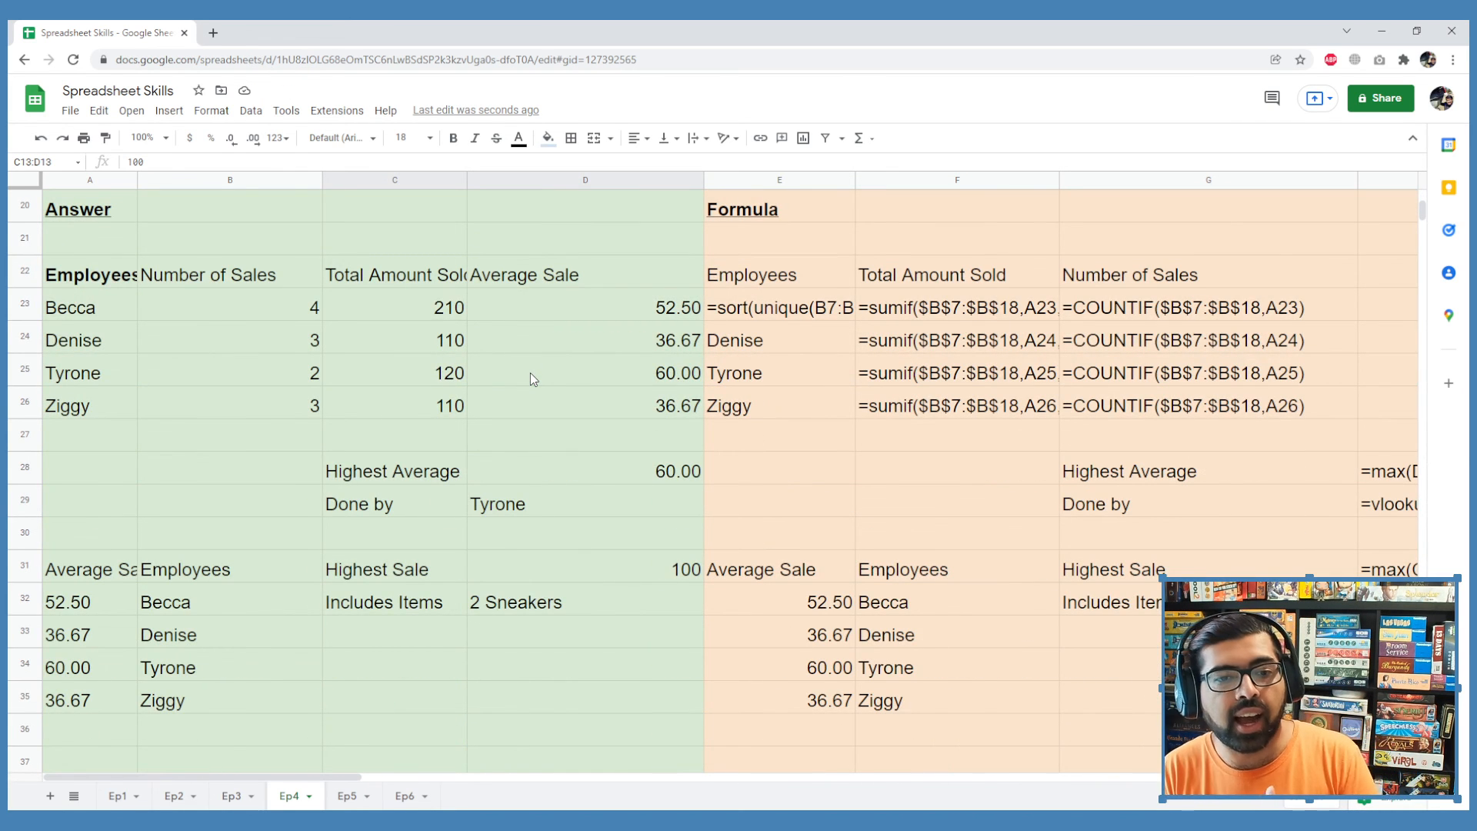
{"action": "scroll", "coordinate": [530, 373], "scroll_direction": "up", "scroll_amount": 6}
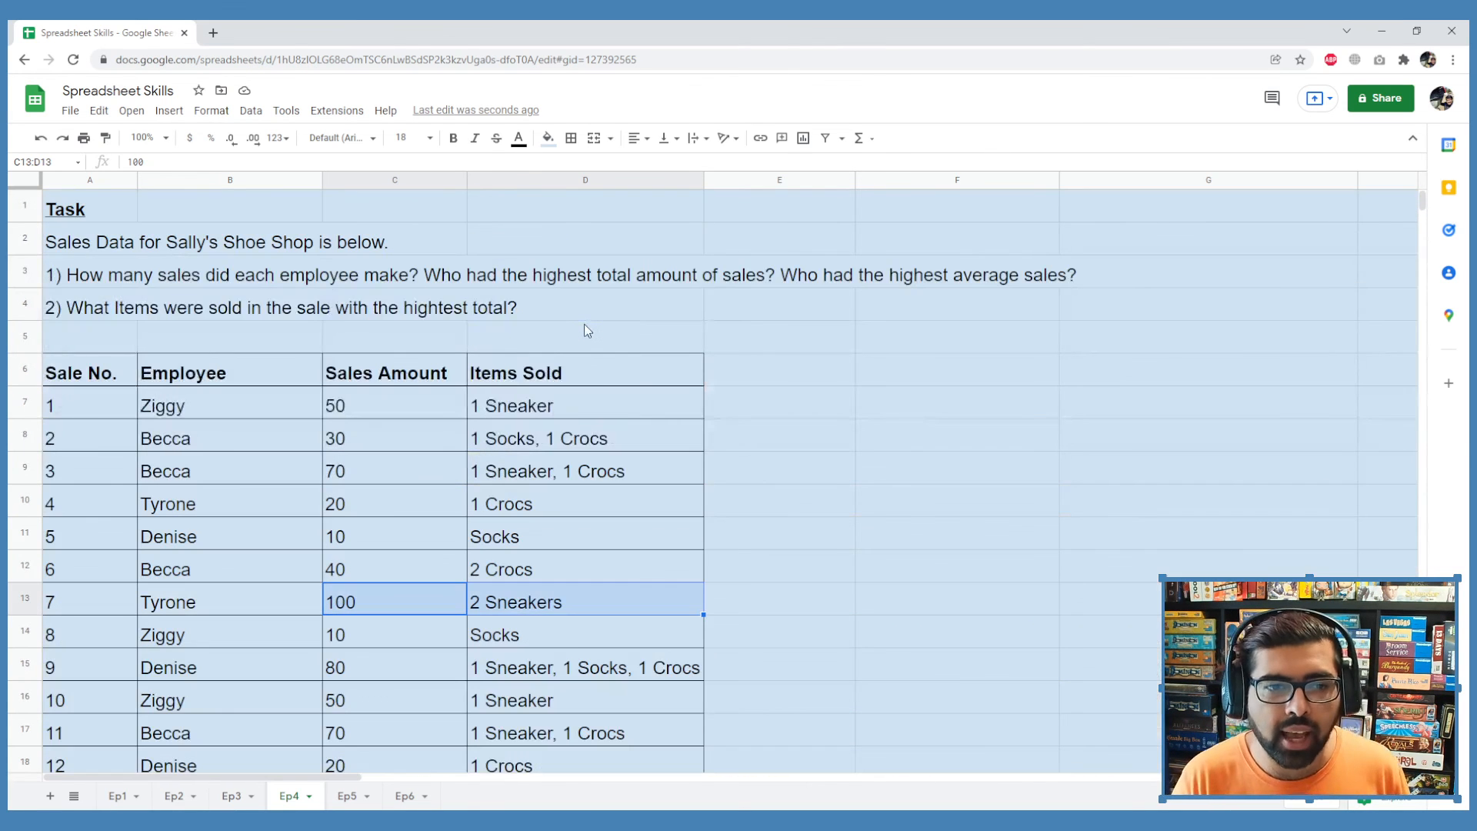